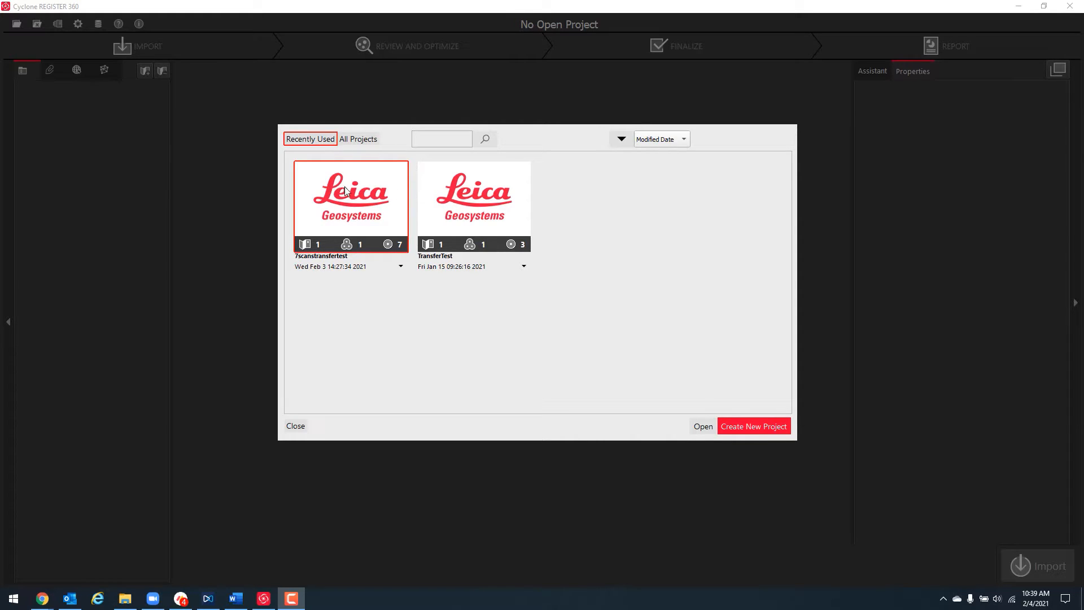
Compare the recently used and full project lists, and look at the options of the 7scanstransfertest project
left_click(364, 141)
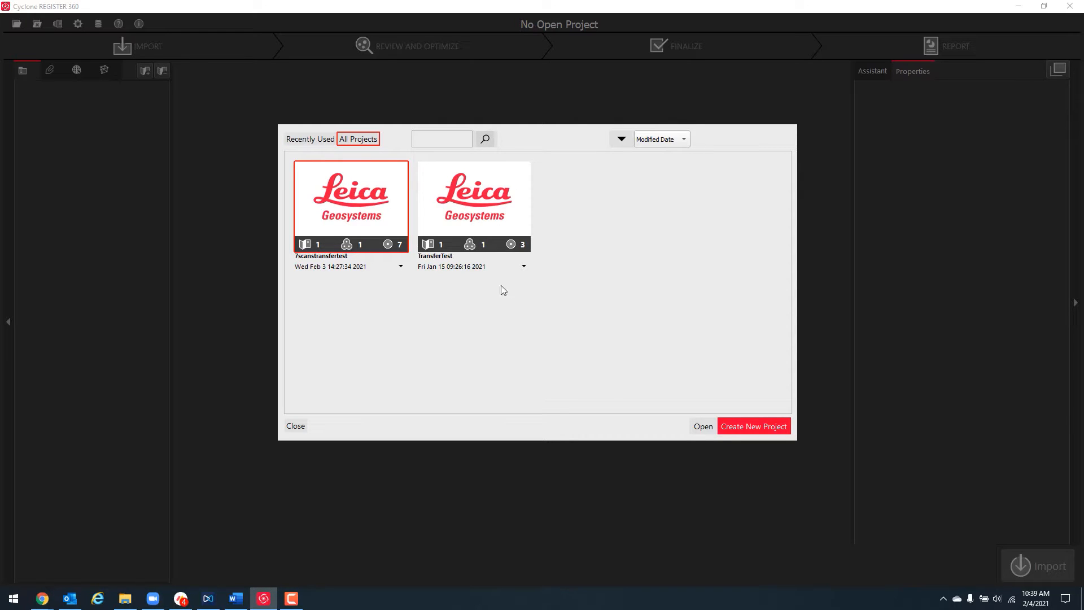
left_click(309, 140)
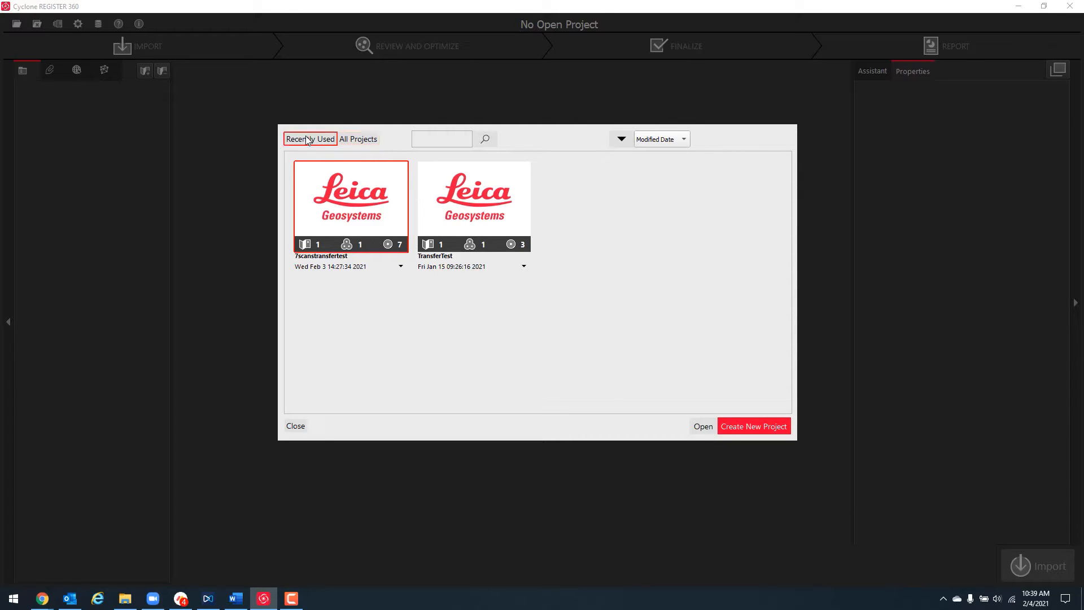
left_click(355, 140)
left_click(449, 138)
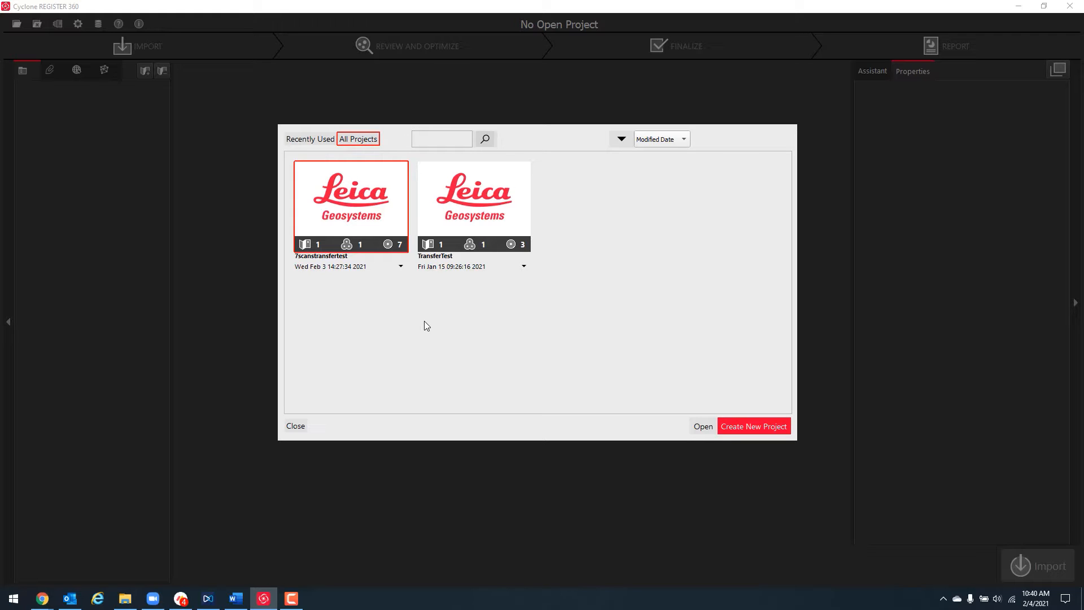
left_click(402, 266)
left_click(430, 283)
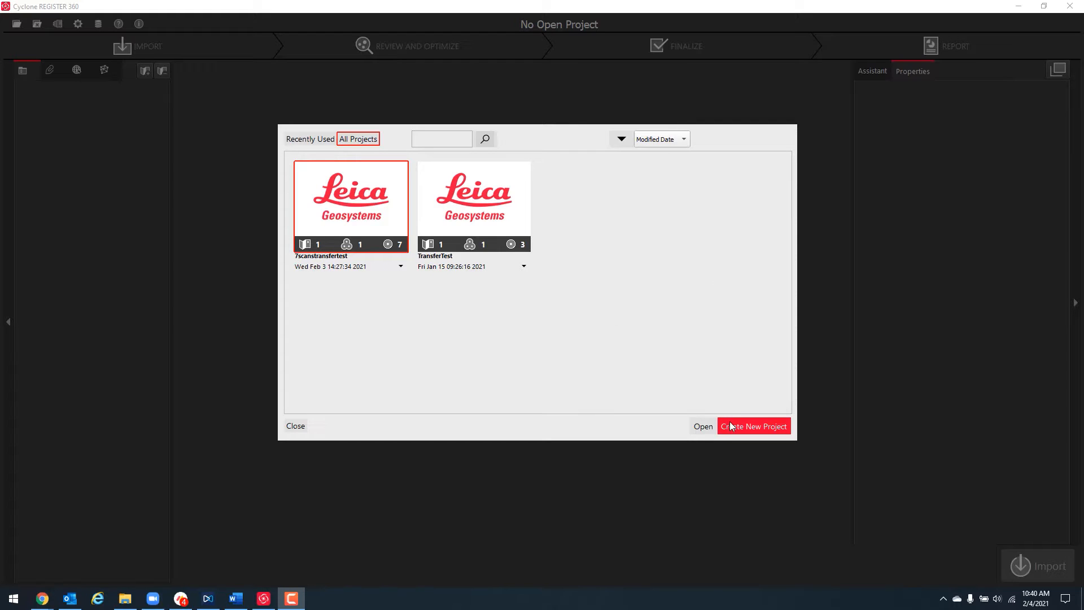
Create a new project named Test1
left_click(750, 429)
left_click(367, 204)
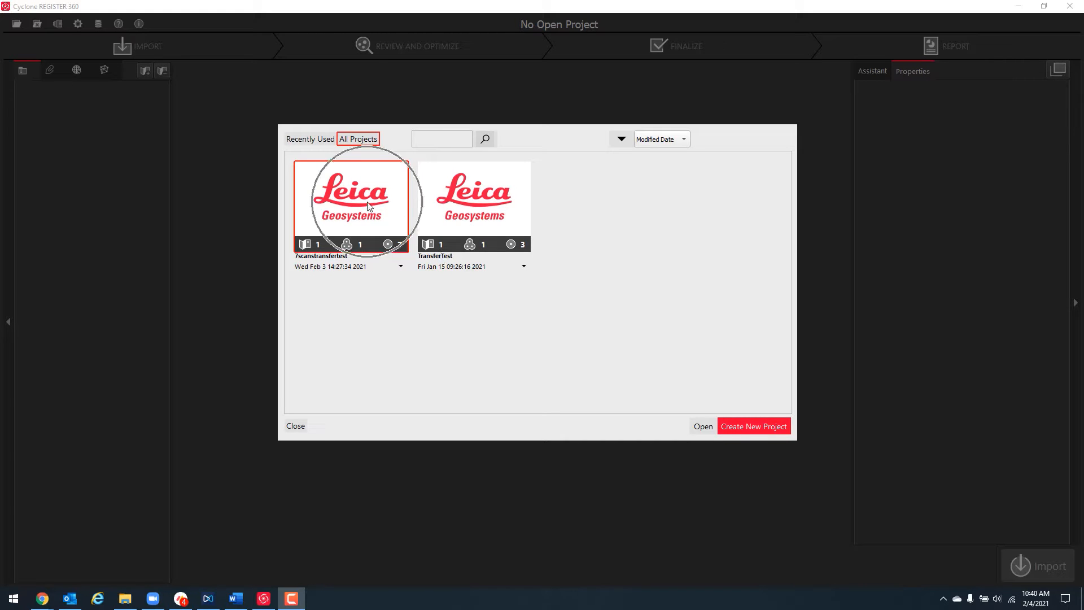
left_click(704, 434)
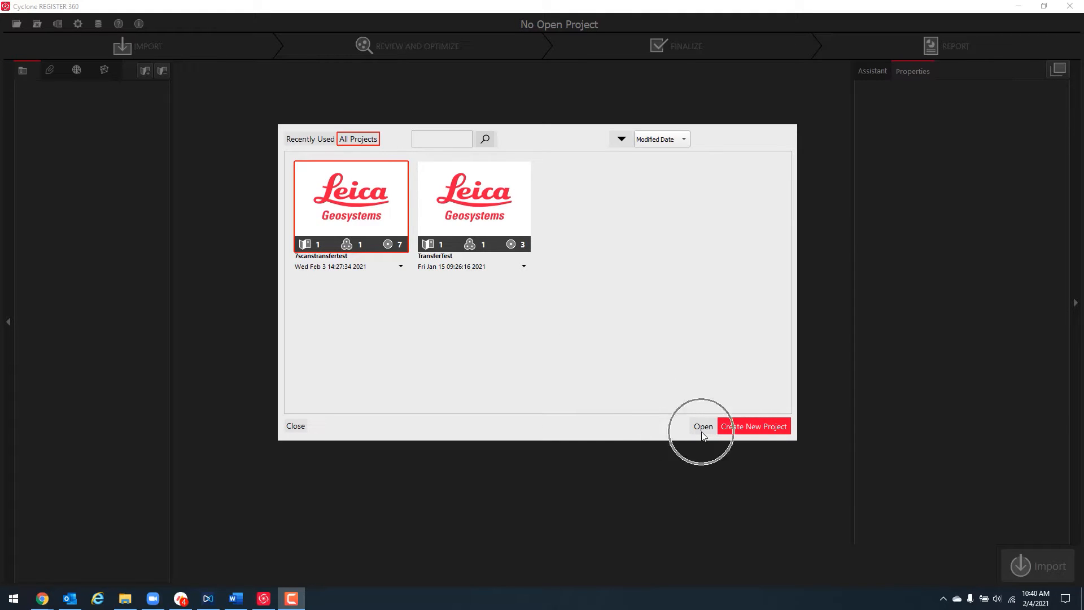
left_click(749, 428)
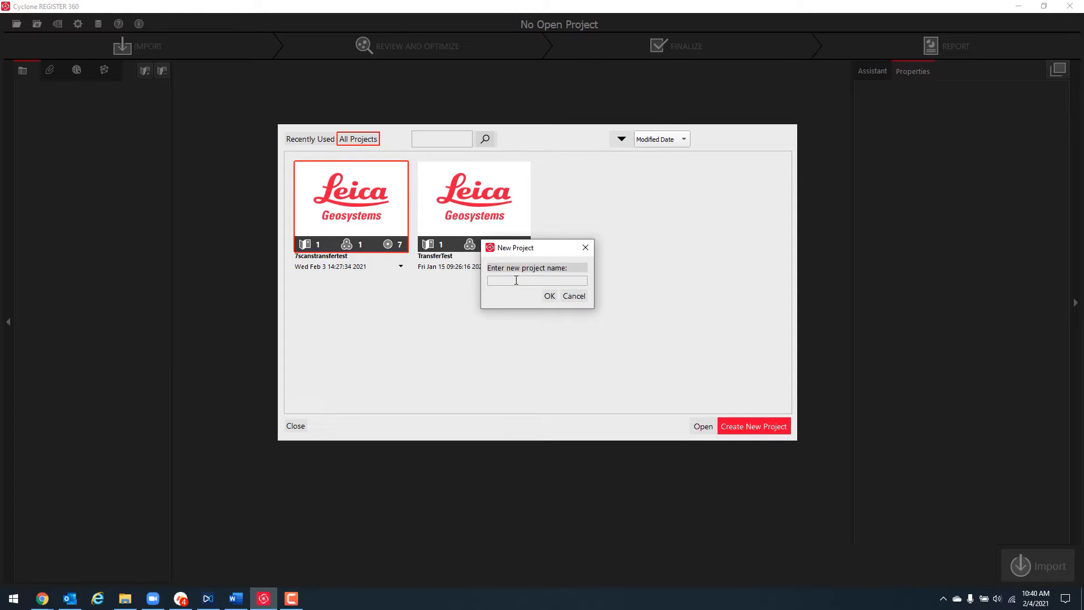
type("Test1")
left_click(549, 296)
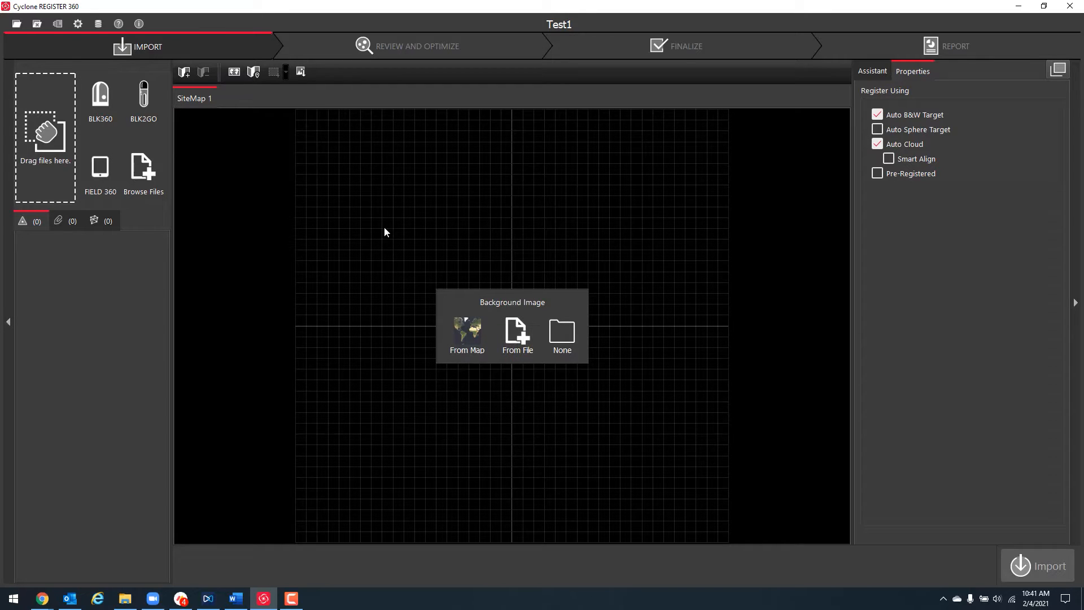
Preview the map as background for SiteMap 1, cancel it, and choose None as the background image
left_click(98, 25)
left_click(497, 272)
left_click(466, 332)
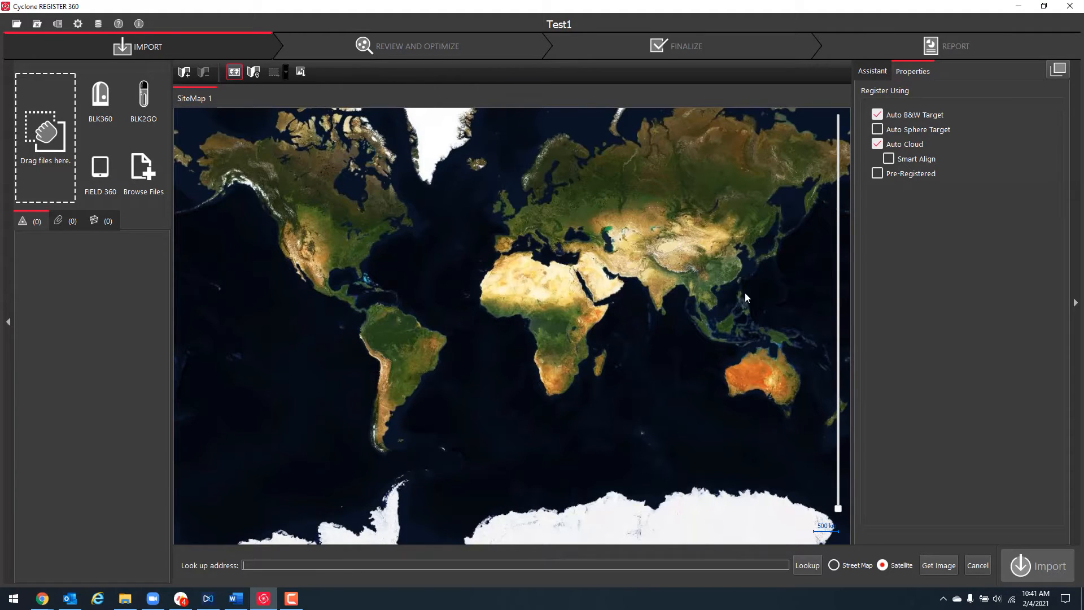
left_click(980, 567)
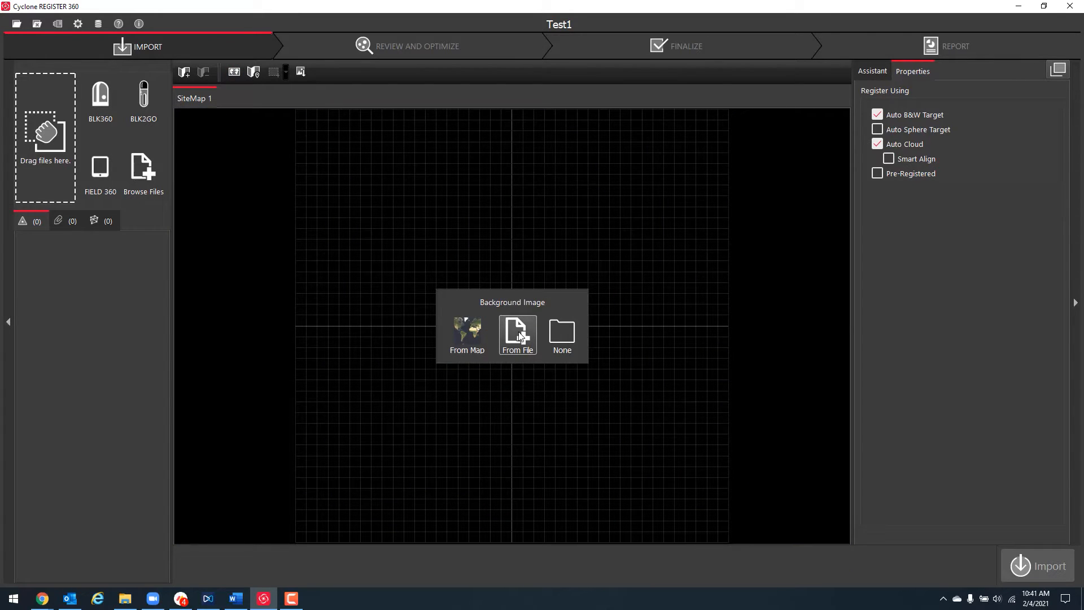
left_click(564, 339)
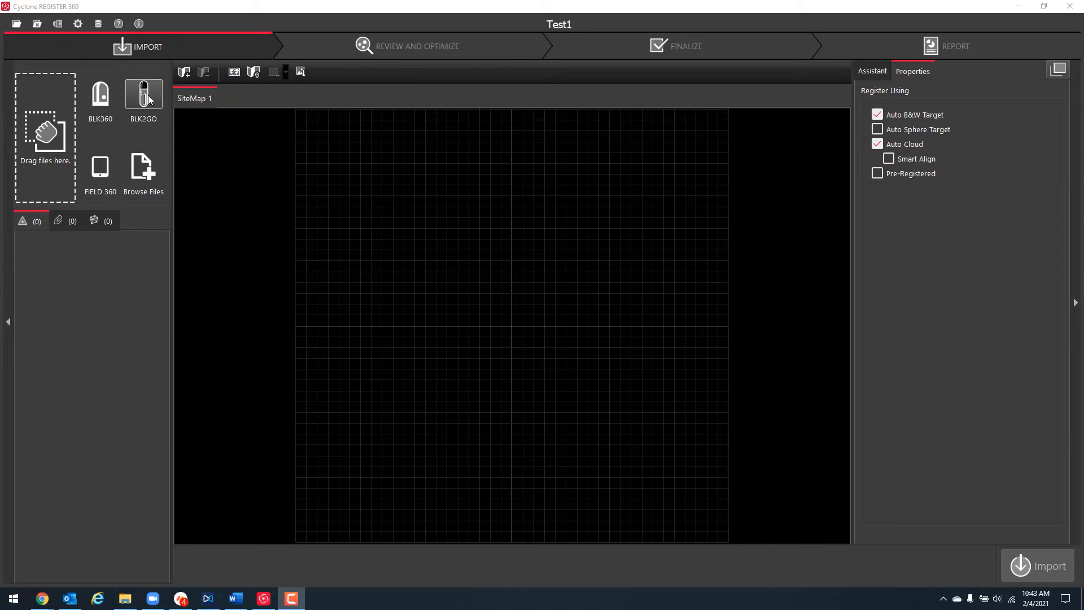
View the tablet connection settings for importing from Cyclone FIELD360 and close them
left_click(98, 172)
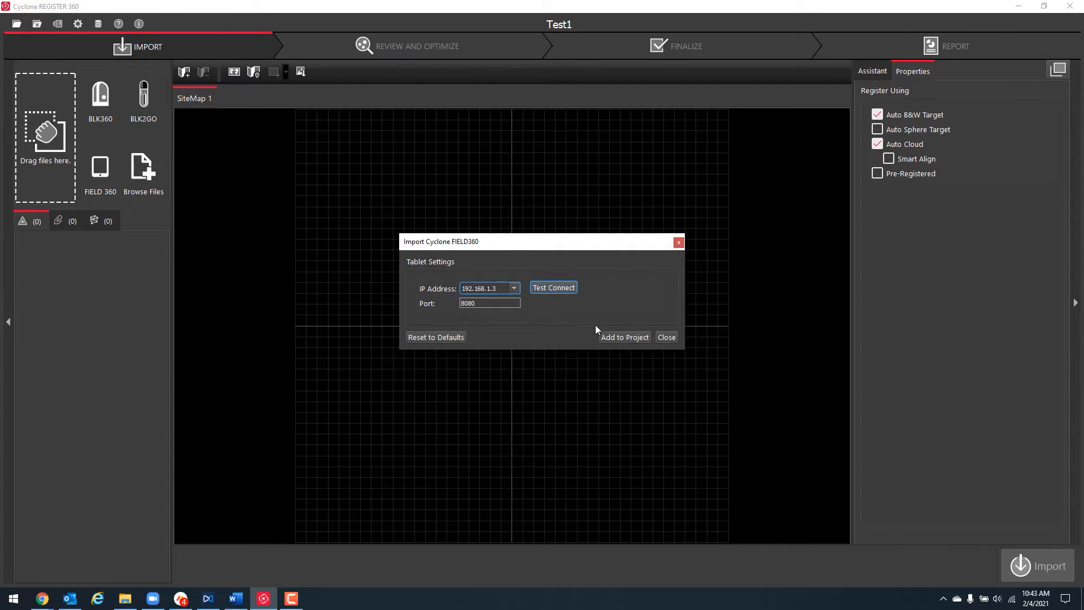
left_click(667, 337)
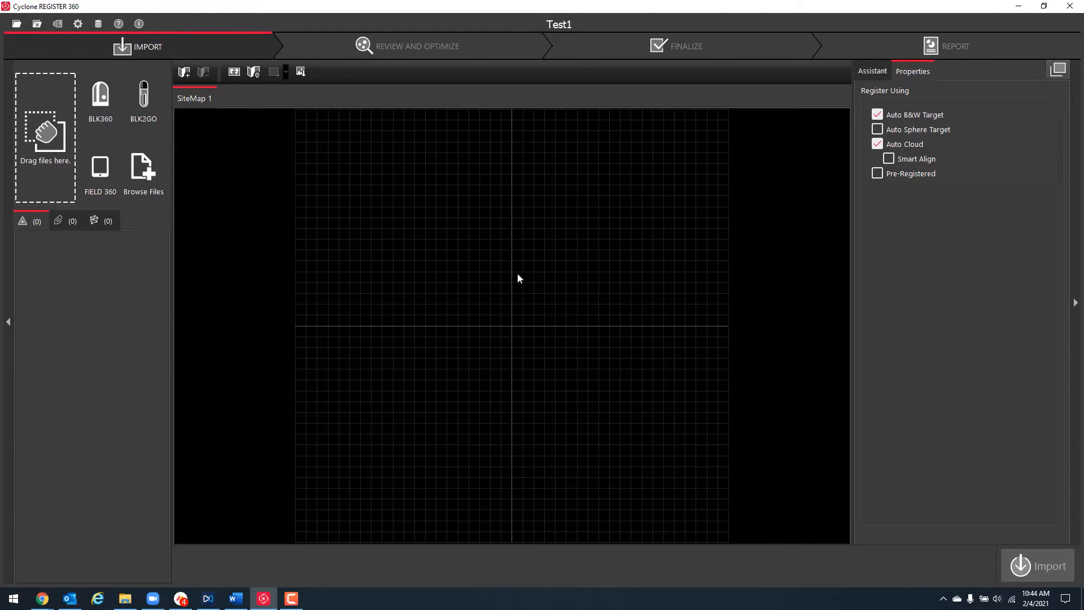
Examine the General settings, including the choices for length unit, foot type, import performance and pano image size
left_click(79, 22)
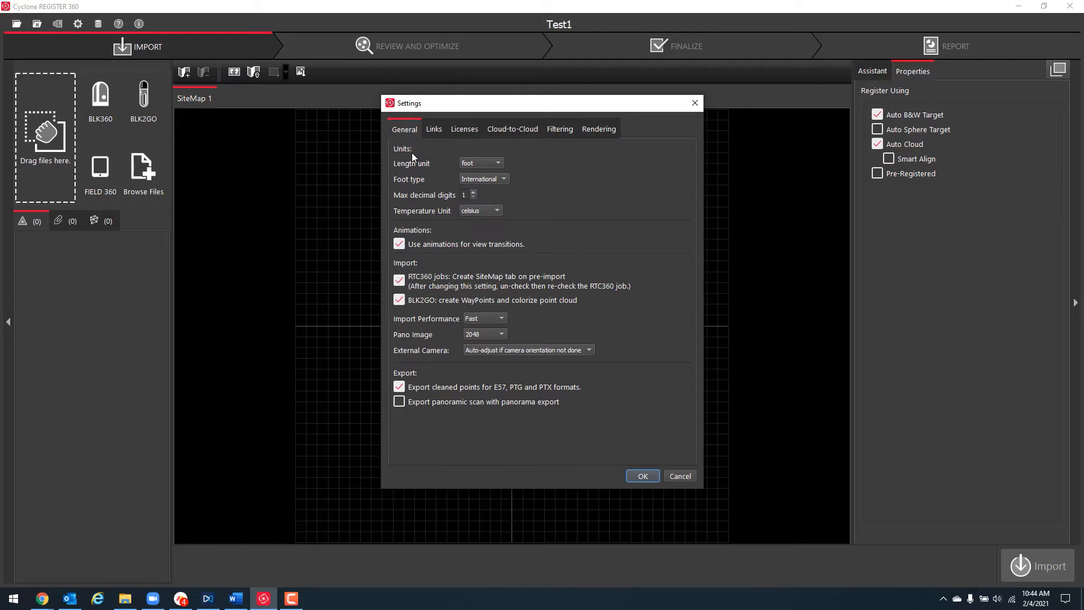
left_click(500, 164)
left_click(545, 167)
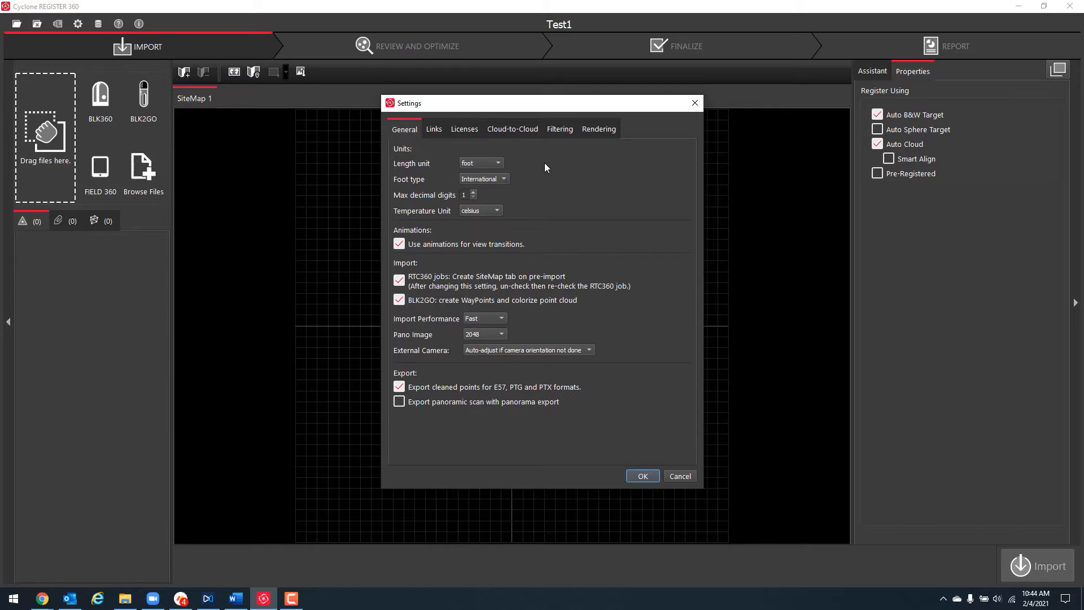
left_click(489, 163)
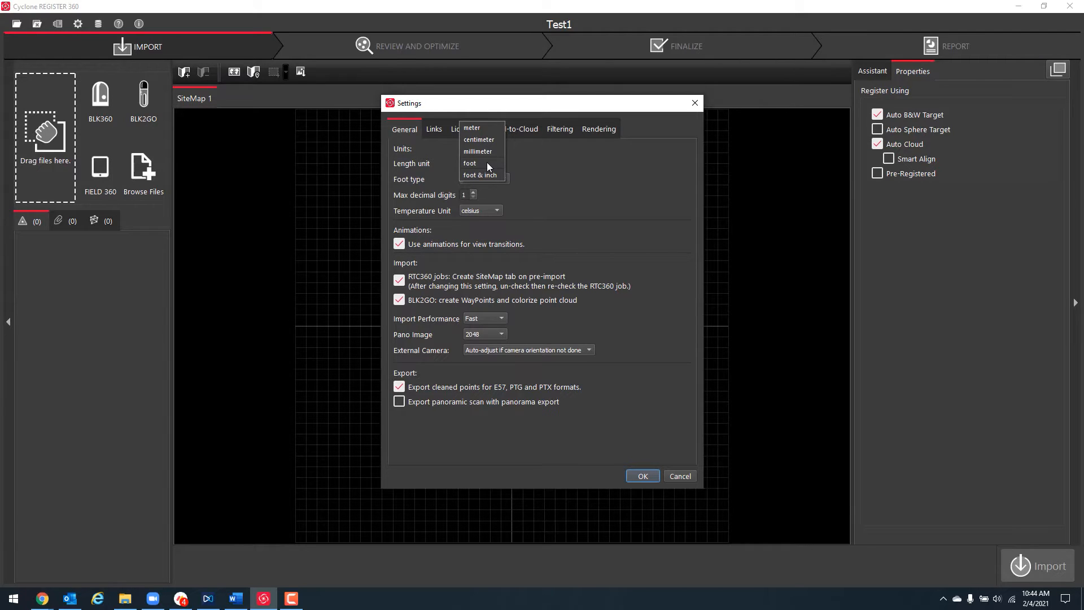
left_click(532, 167)
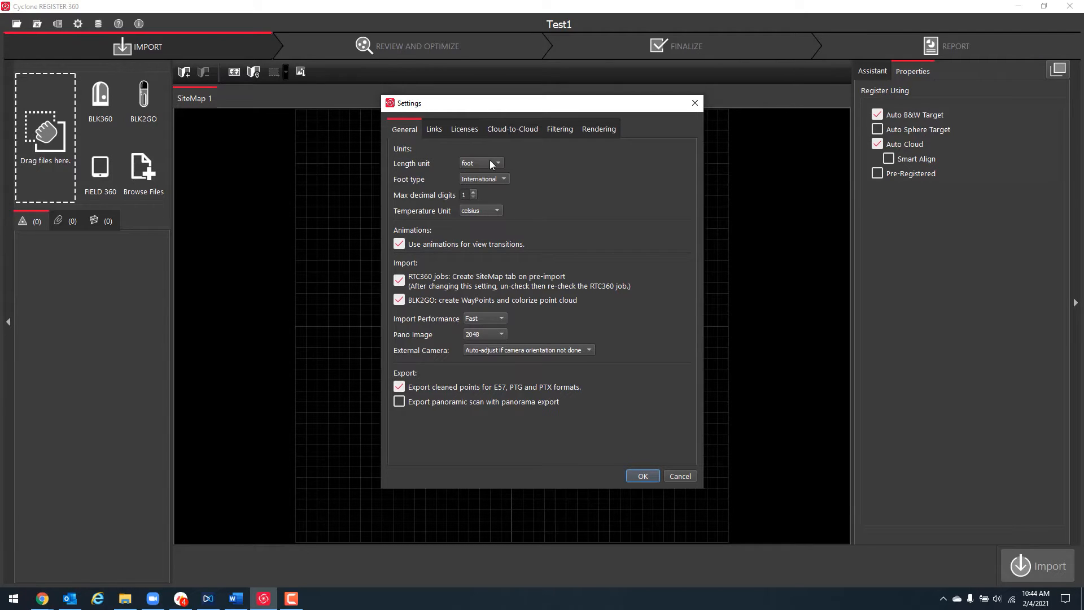
left_click(499, 179)
left_click(562, 181)
left_click(502, 320)
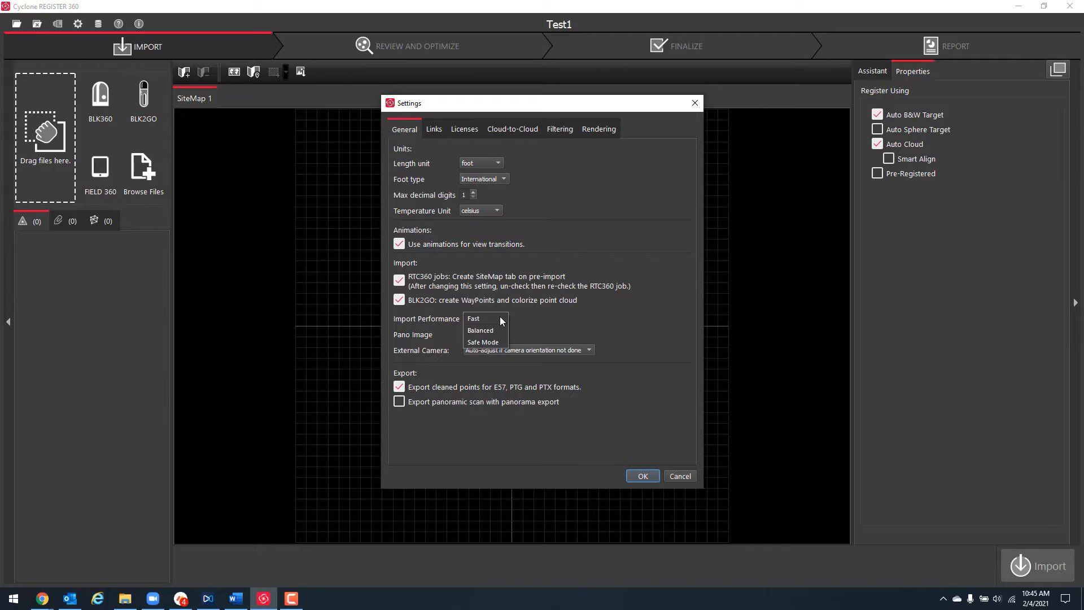
left_click(535, 329)
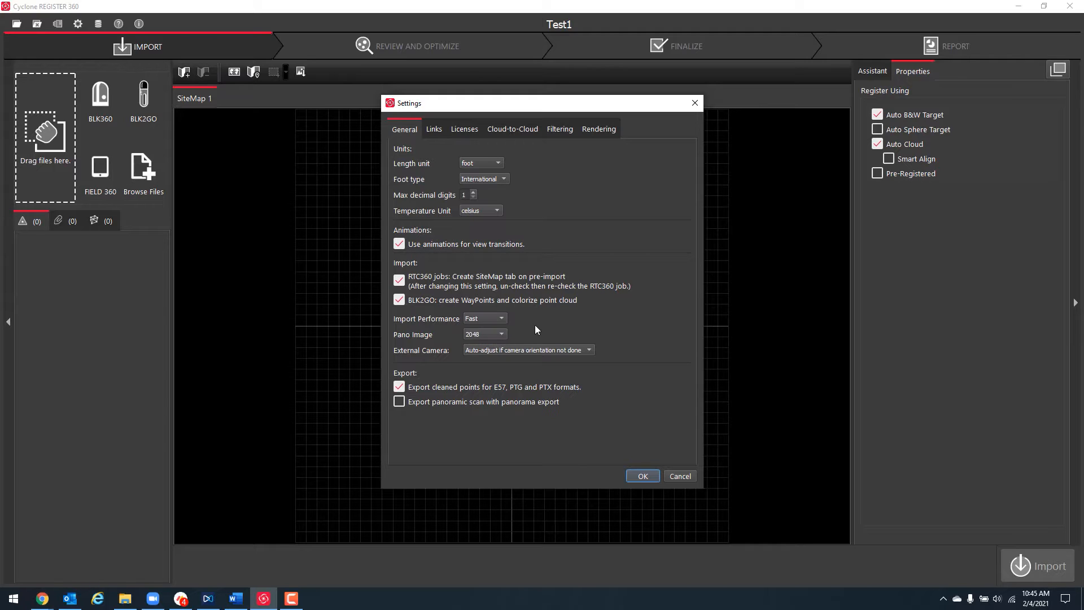
left_click(499, 334)
Review the Links, Licenses, Cloud-to-Cloud, Filtering and Rendering settings, and leave the settings without saving
left_click(434, 129)
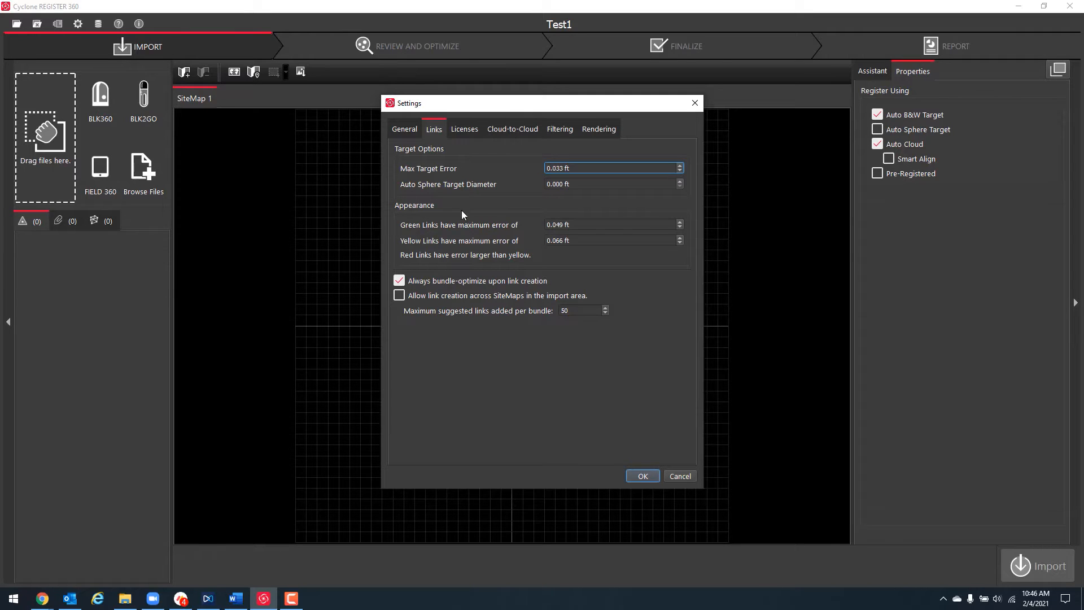
left_click(476, 131)
left_click(625, 314)
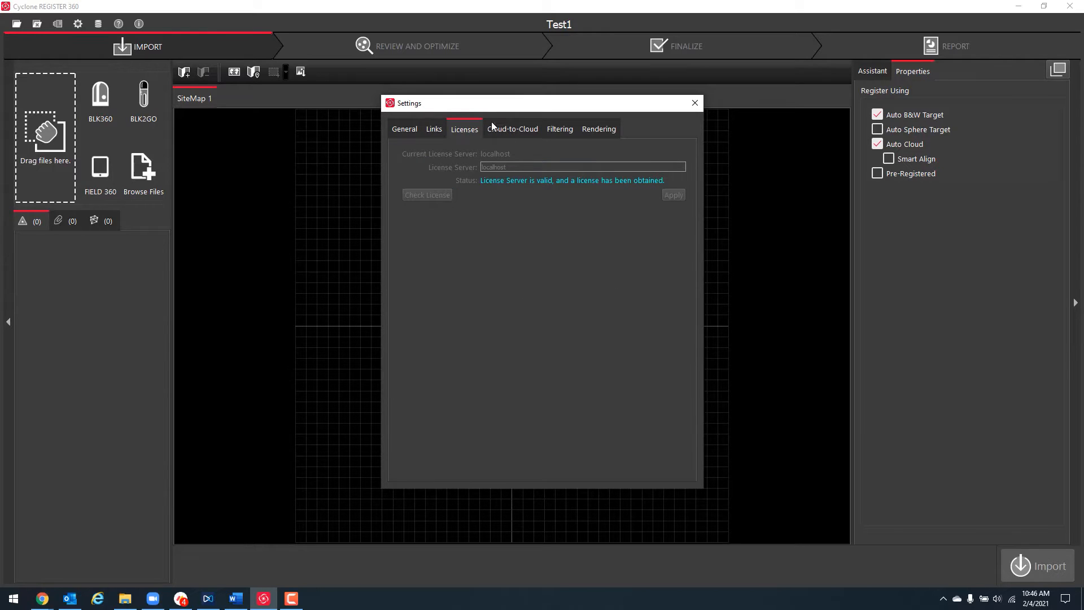
left_click(498, 127)
left_click(564, 129)
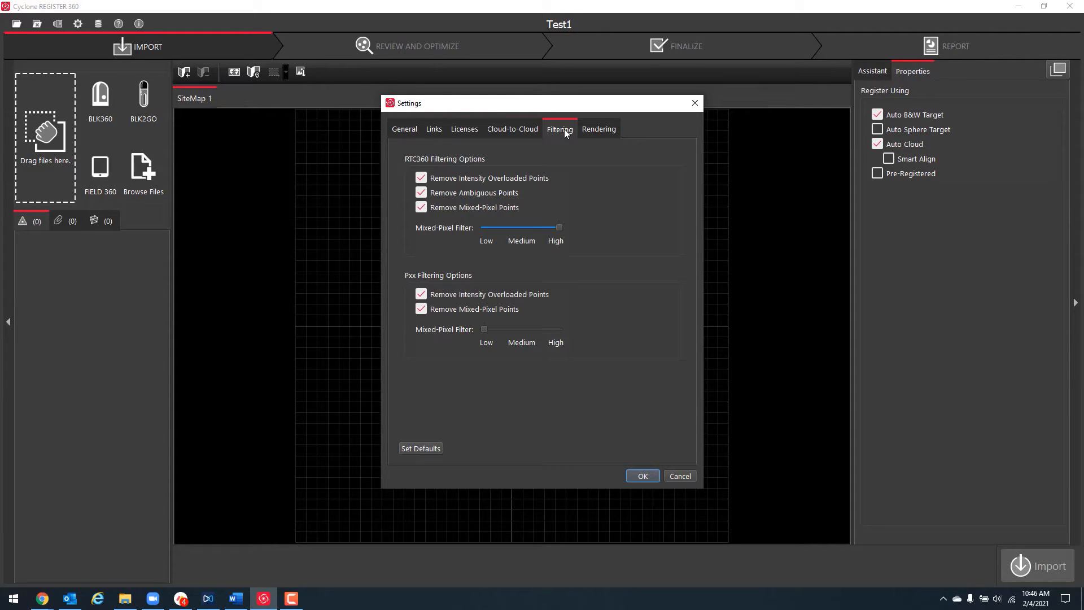
left_click(584, 125)
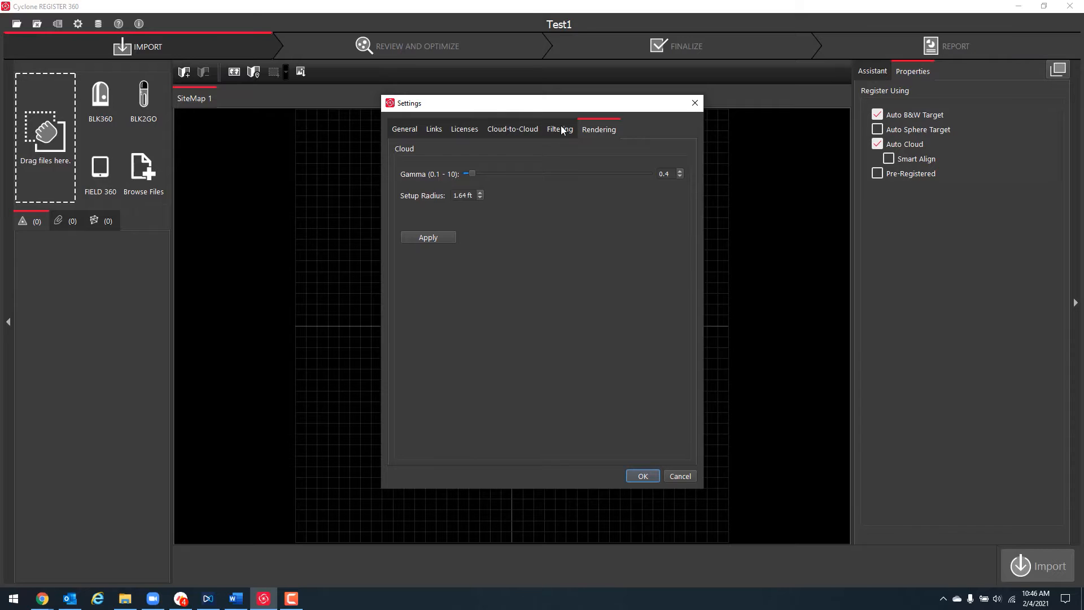
left_click(680, 476)
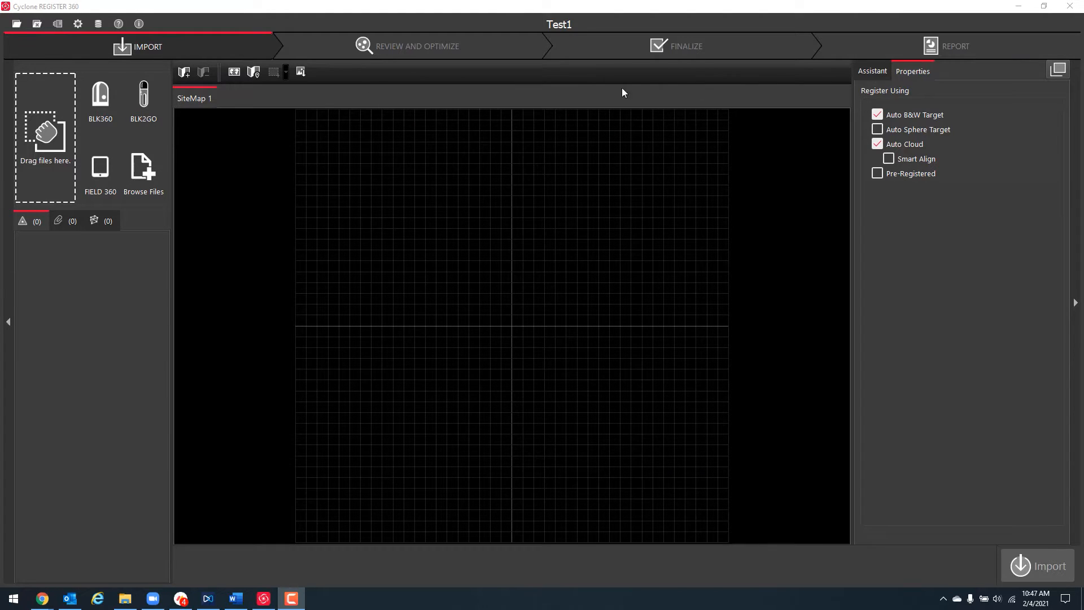
Open the project and storage management and view the archive export options for the TransferTest project
left_click(98, 24)
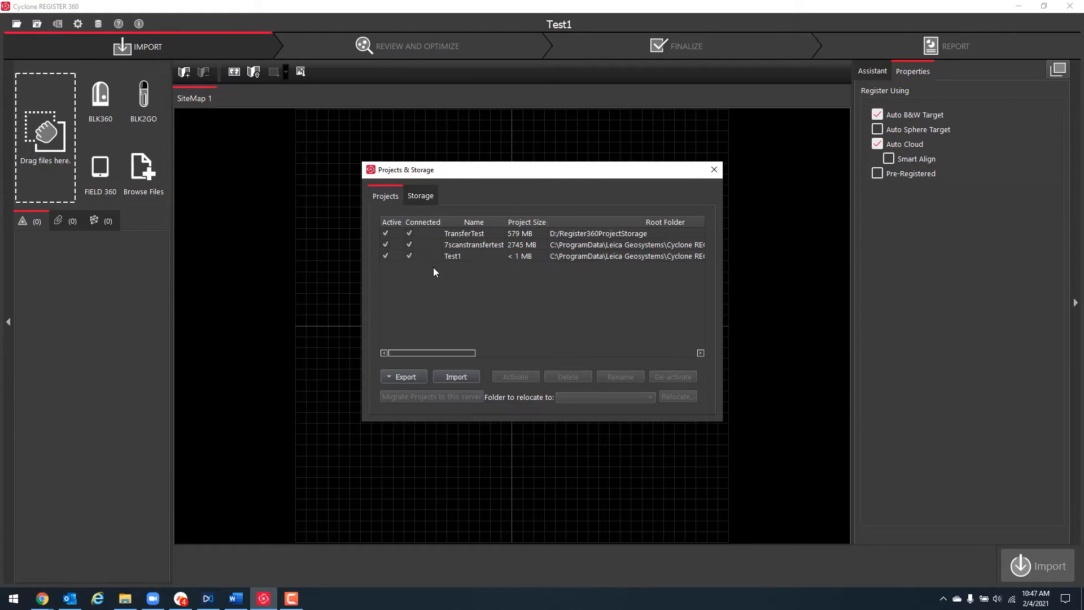
left_click(409, 236)
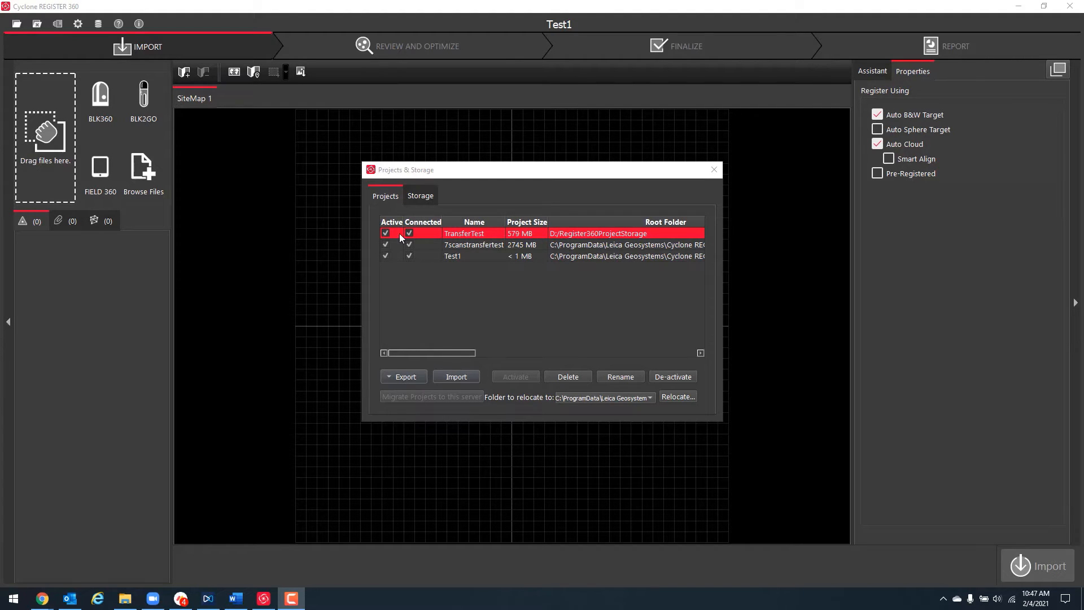
left_click(391, 376)
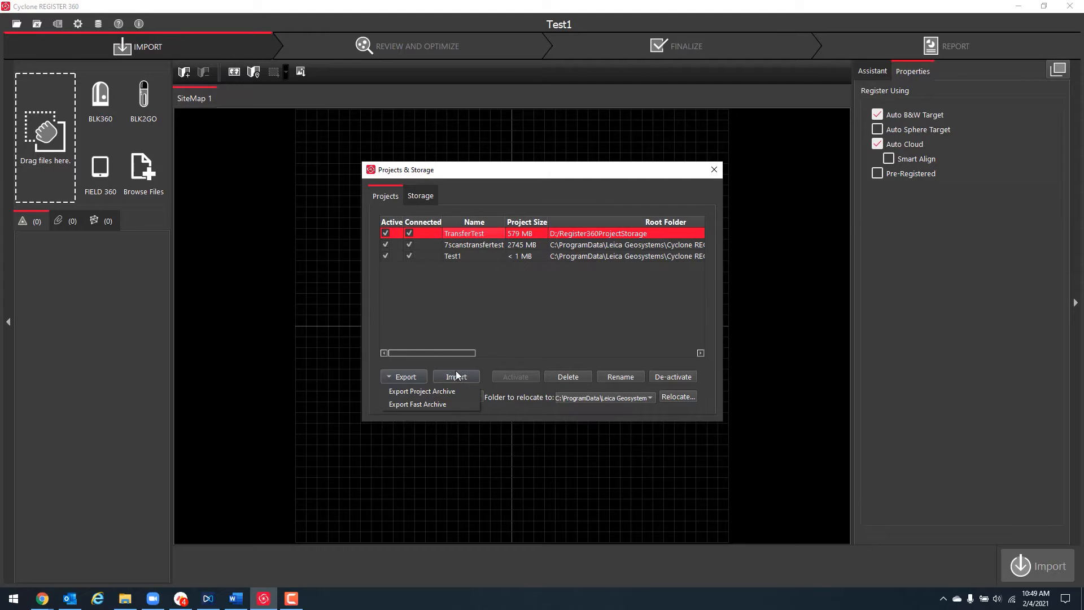
left_click(515, 339)
Check which project archives can be imported, cancel the import, and select the Test1 project to view its management options
left_click(457, 378)
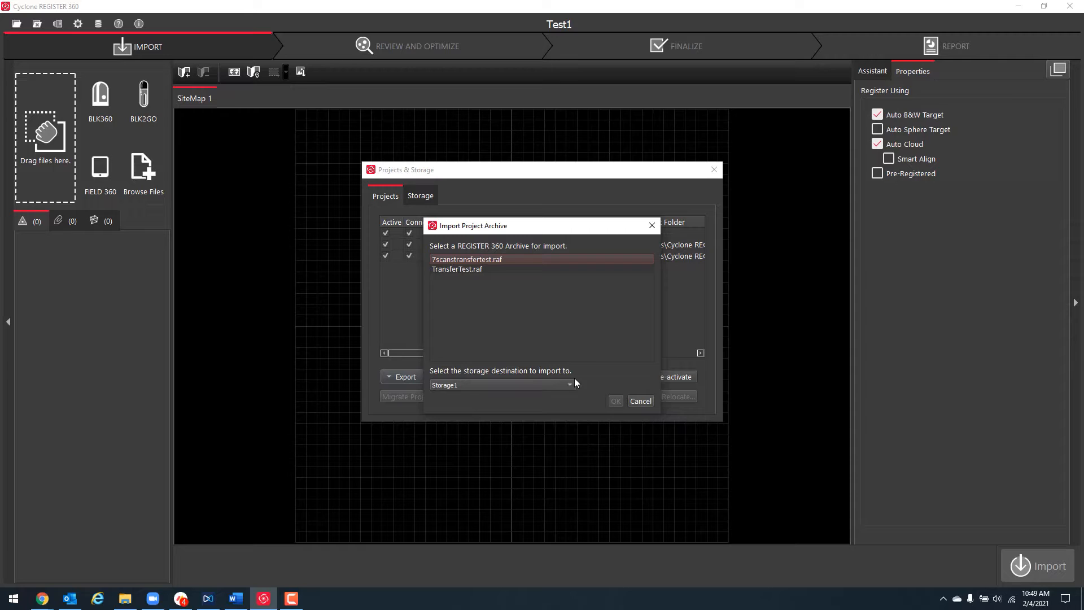
left_click(642, 400)
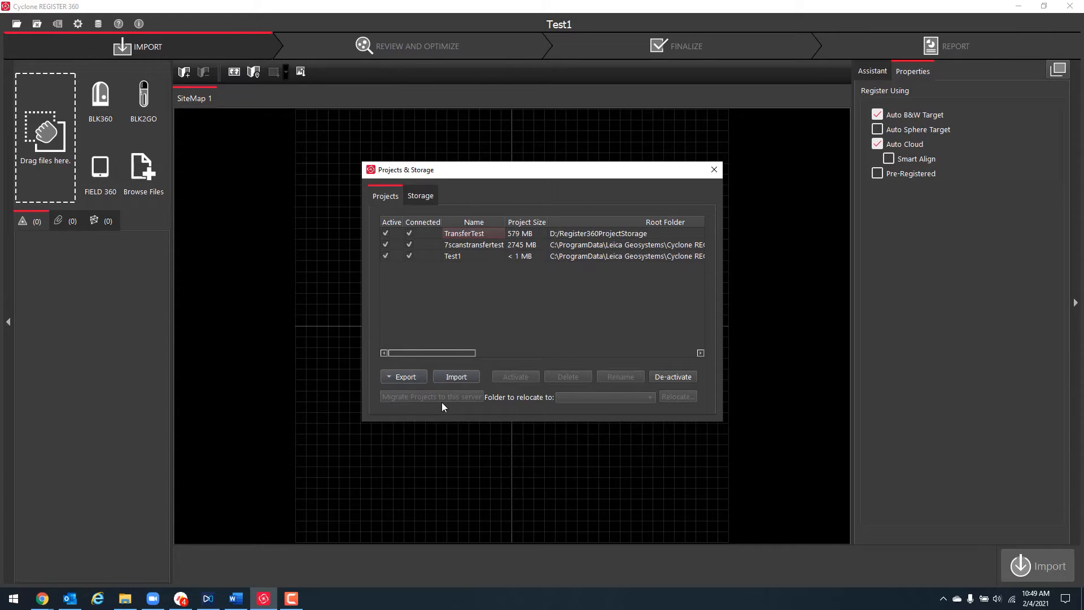
left_click(467, 256)
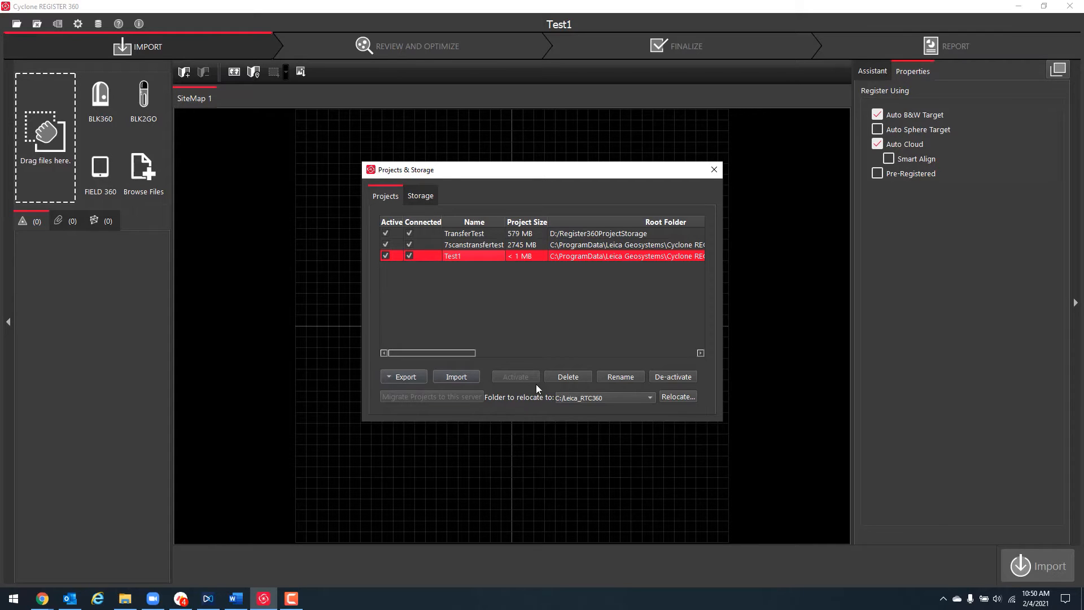
Review the project storage locations and look at the root folder selection for a new storage folder, cancelling it each time
left_click(421, 196)
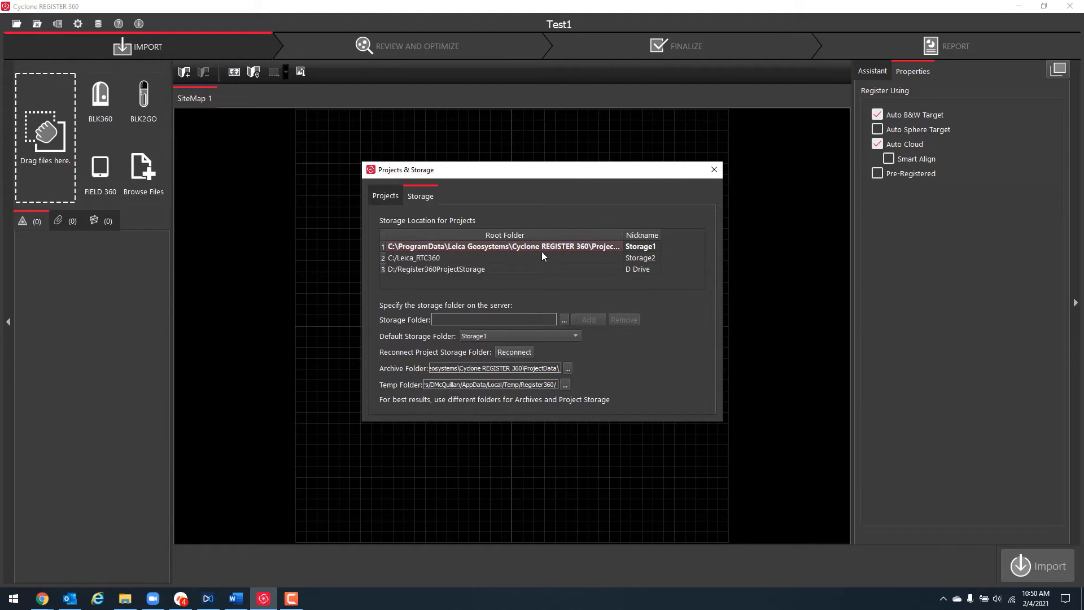
left_click(564, 320)
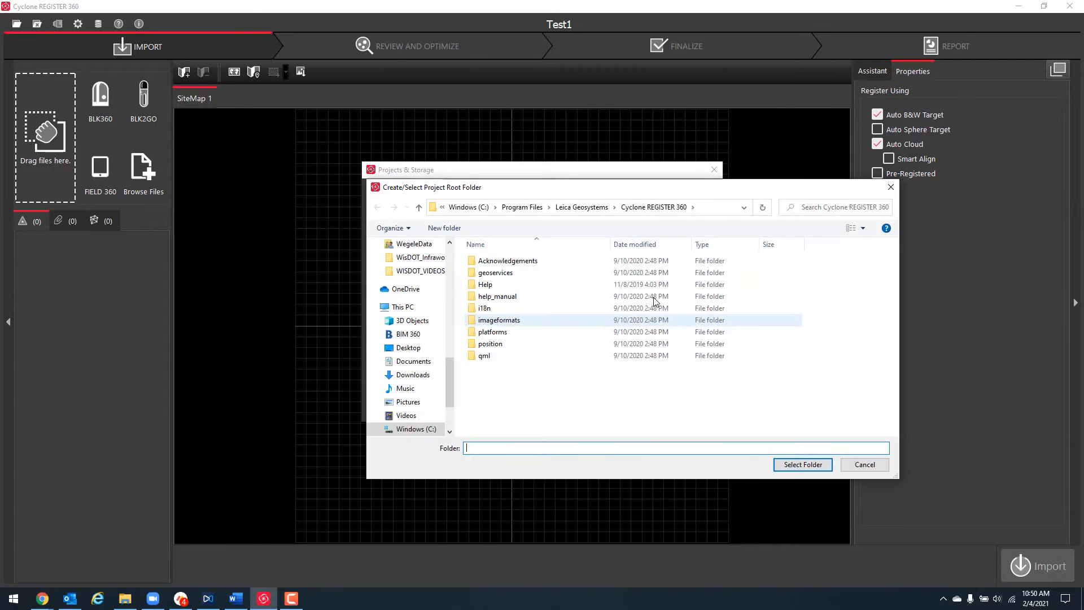
left_click(881, 464)
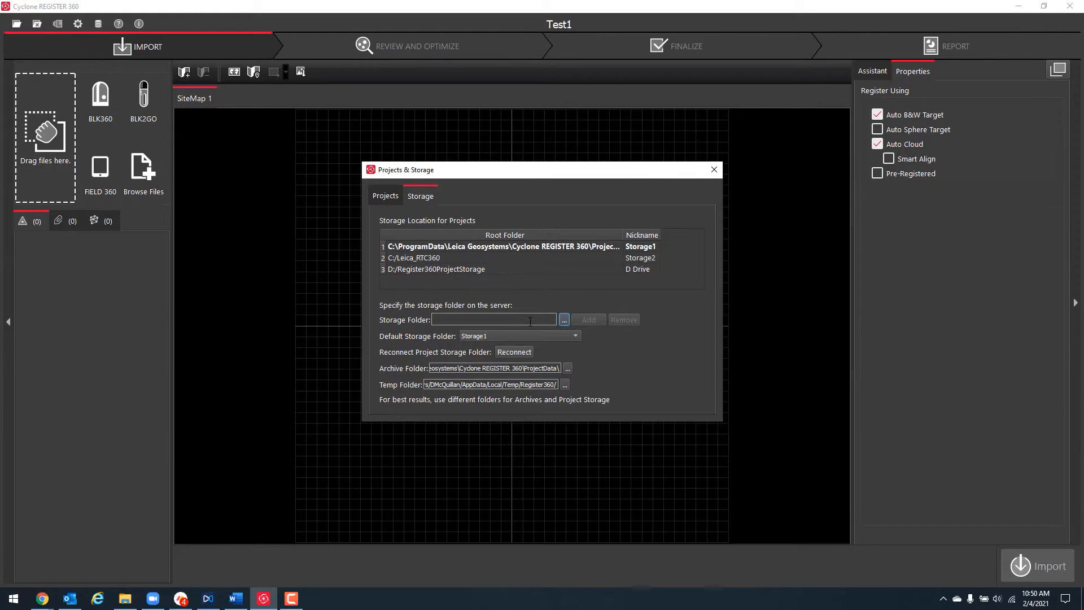
left_click(565, 320)
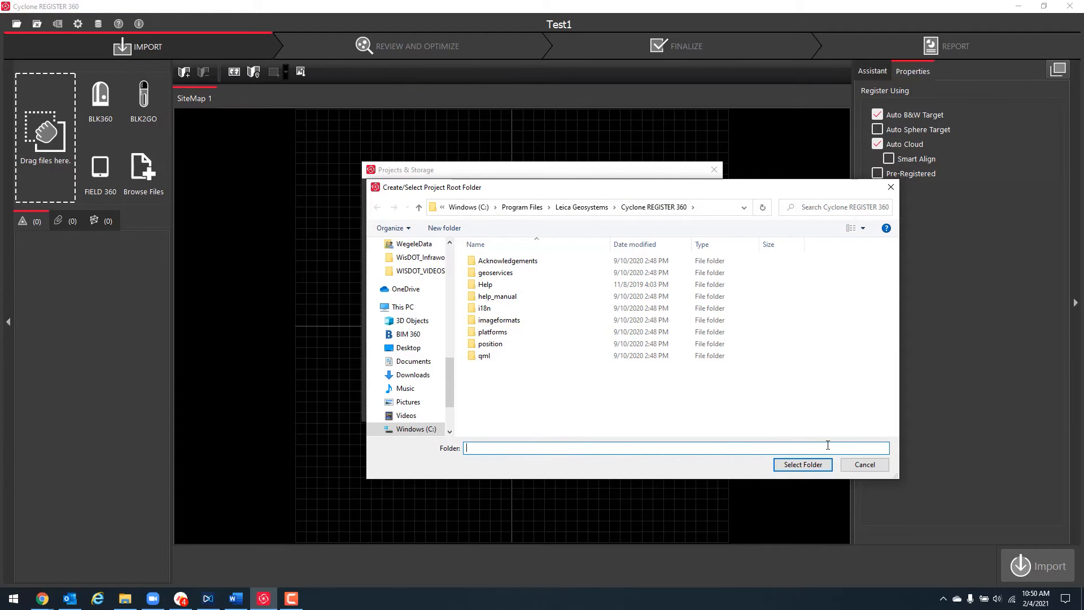
left_click(865, 466)
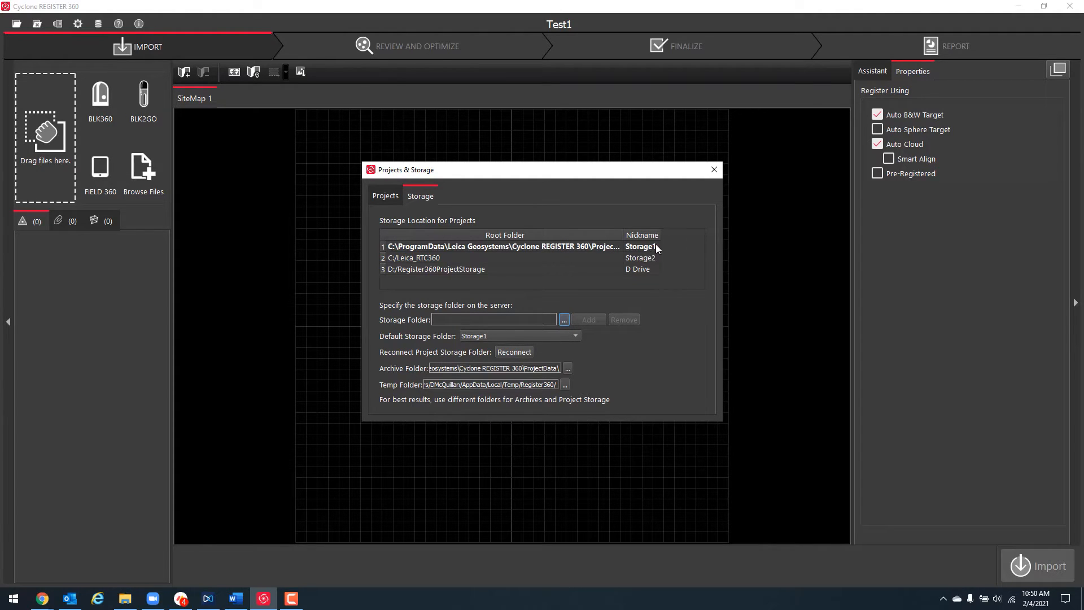
Open the D:/Register360ProjectStorage nickname for editing, leave it as is, and view the default storage folder choices without selecting one
double_click(643, 268)
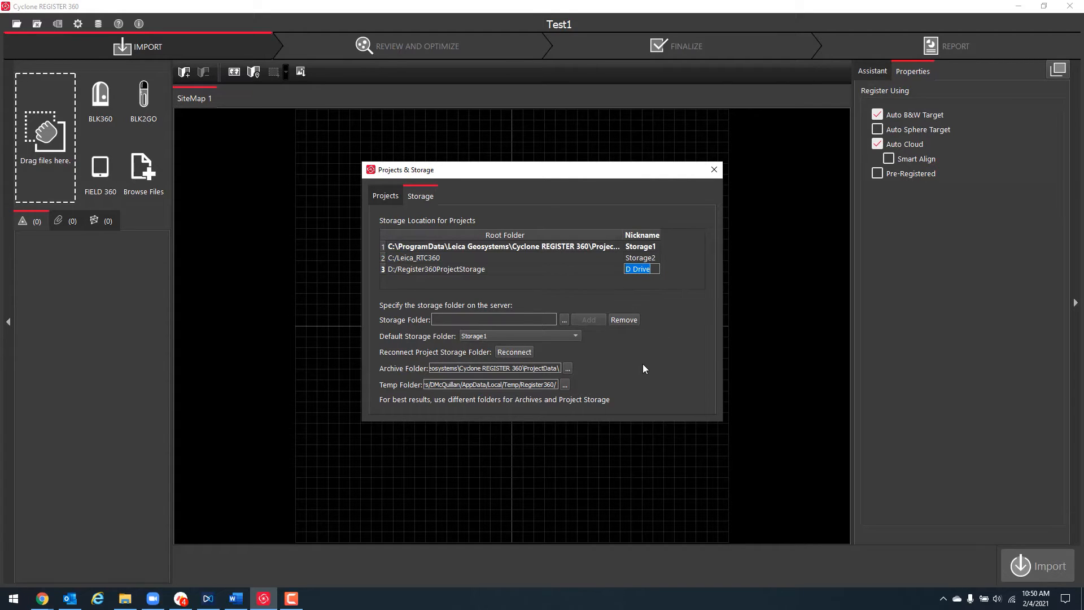
key("Return")
left_click(502, 336)
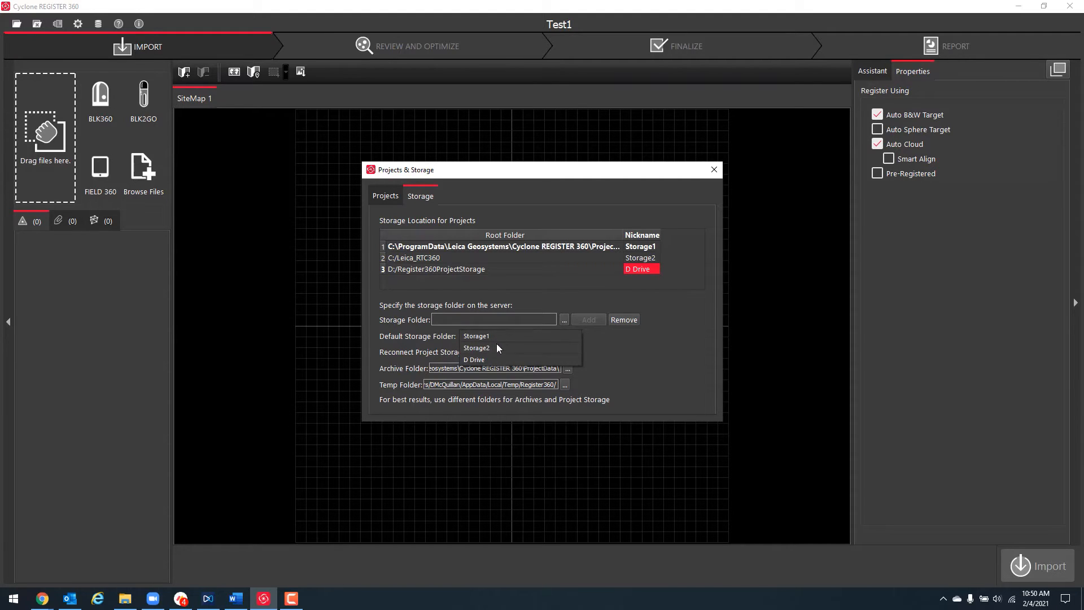
left_click(627, 348)
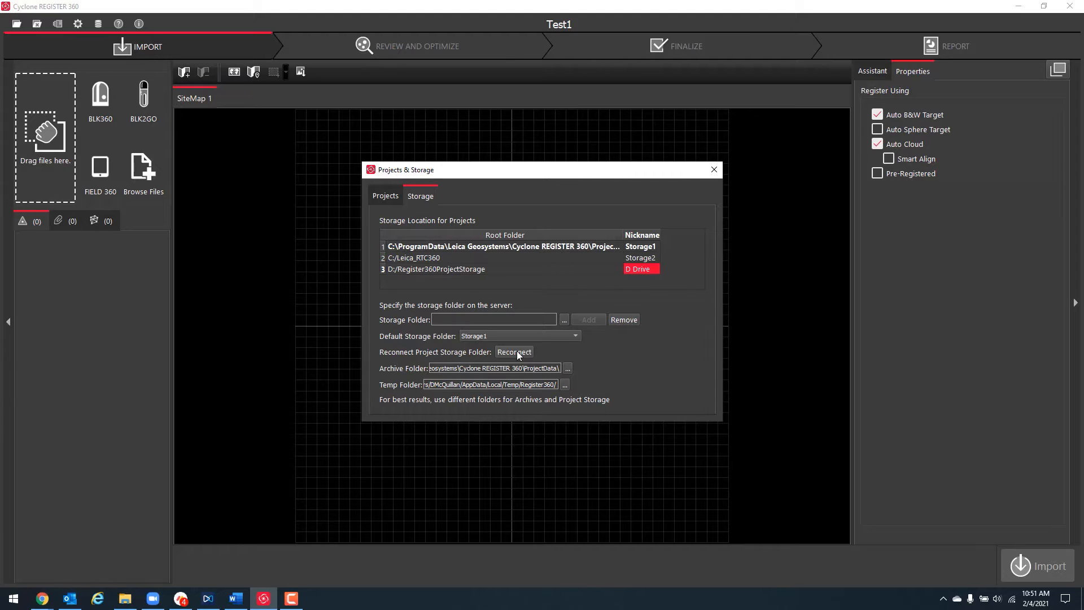
Review the project archive import once more without importing, check the storage locations and project list again, and close the project and storage management
left_click(386, 196)
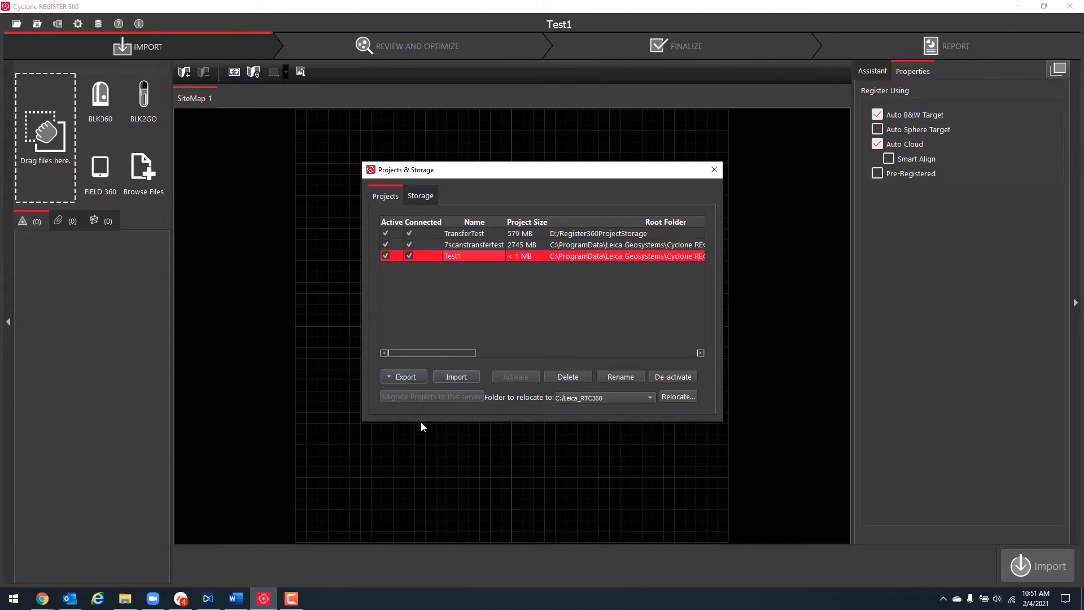
left_click(465, 376)
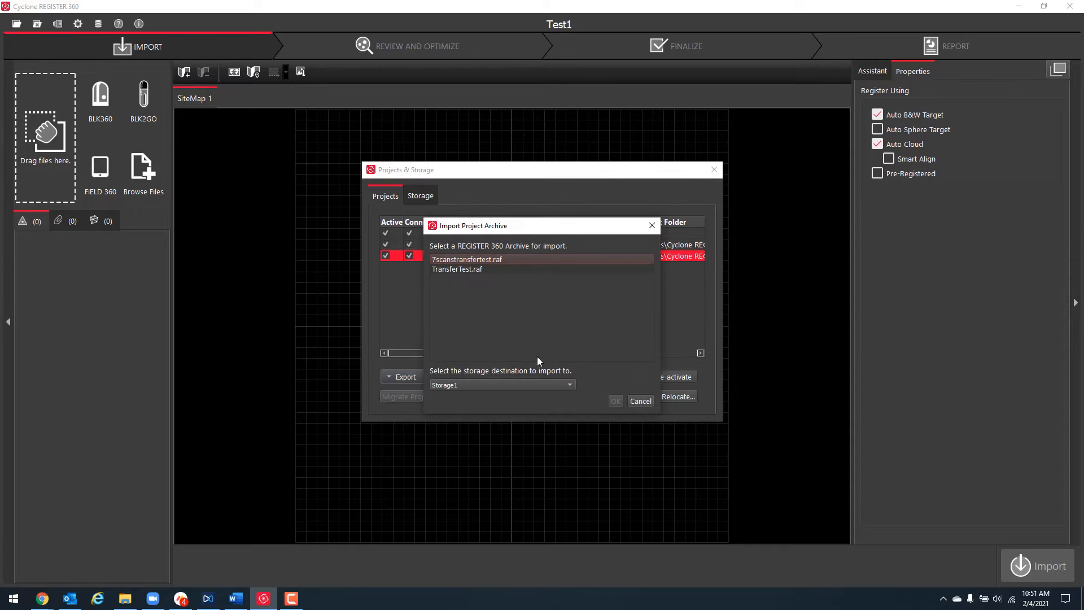
left_click(652, 225)
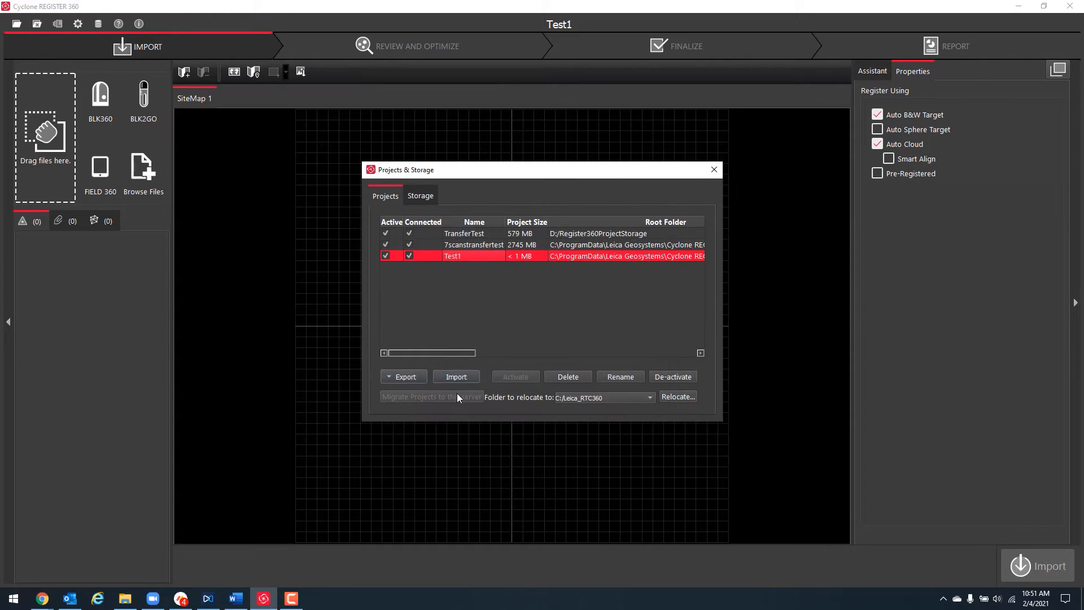
left_click(461, 377)
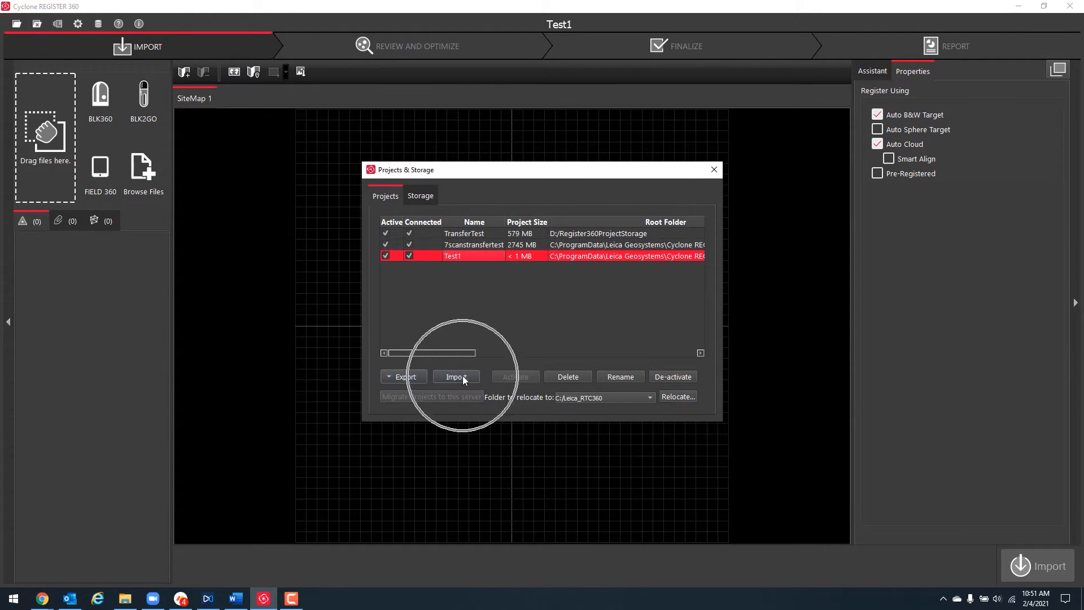
left_click(428, 197)
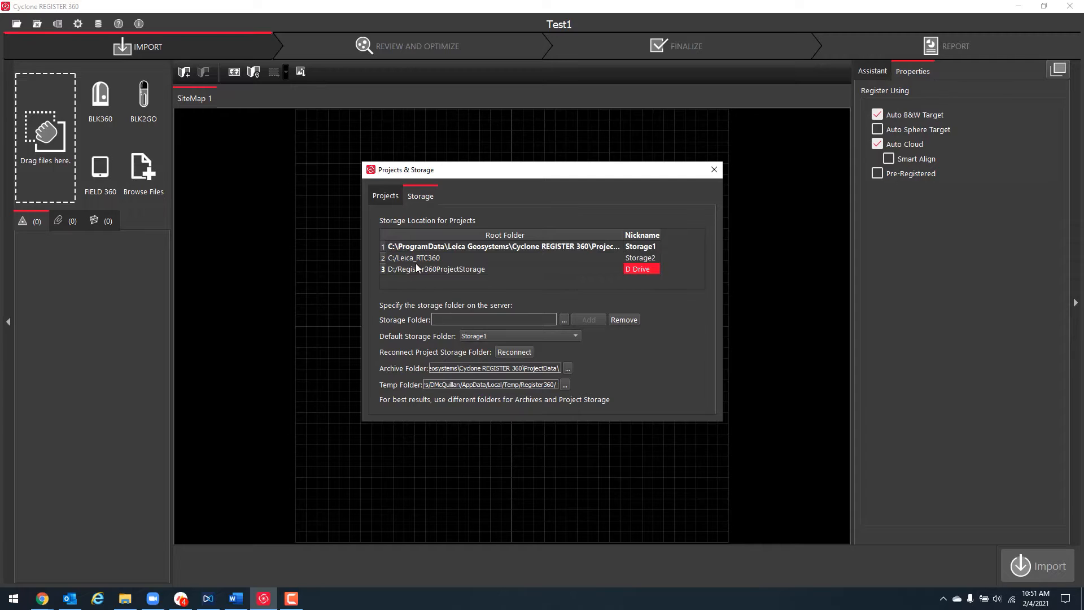
left_click(386, 198)
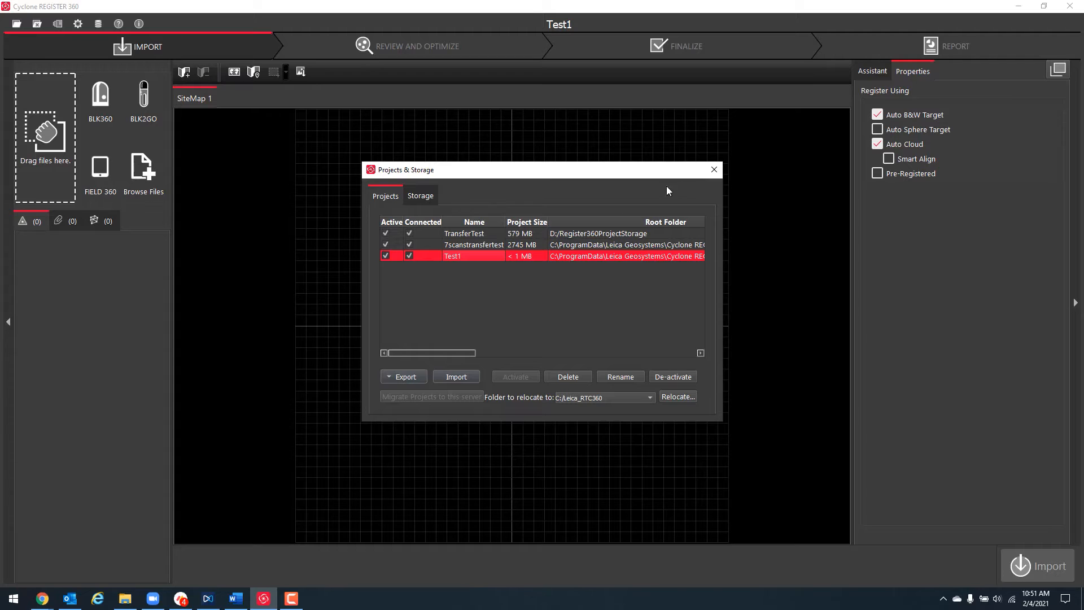
left_click(714, 170)
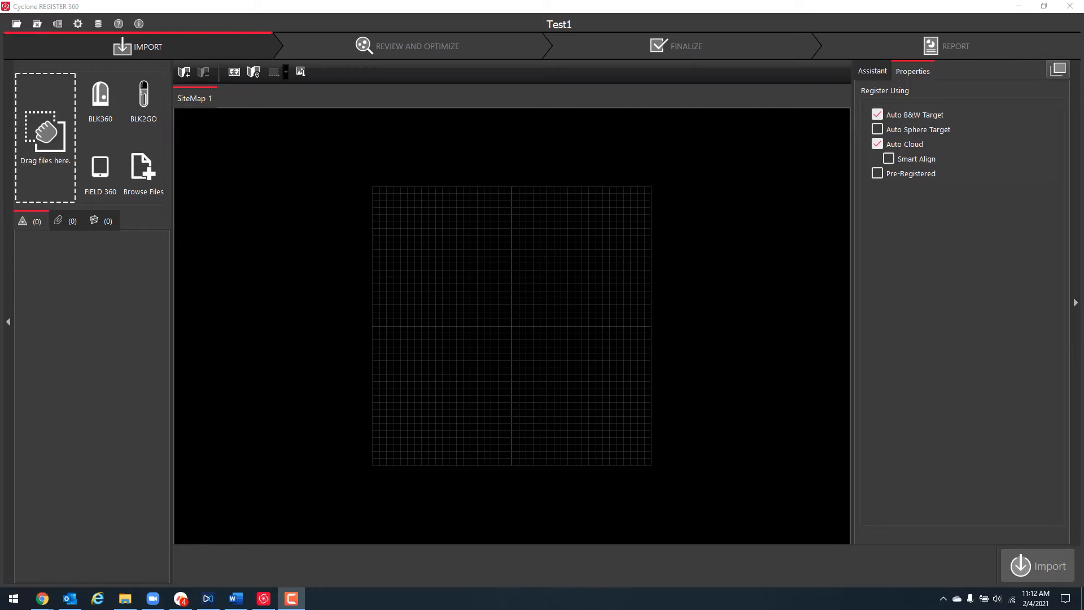
Load the RTC360 scan data into the project and place a satellite map image behind the Job 057-1 setups
left_click_drag(1083, 232, 56, 160)
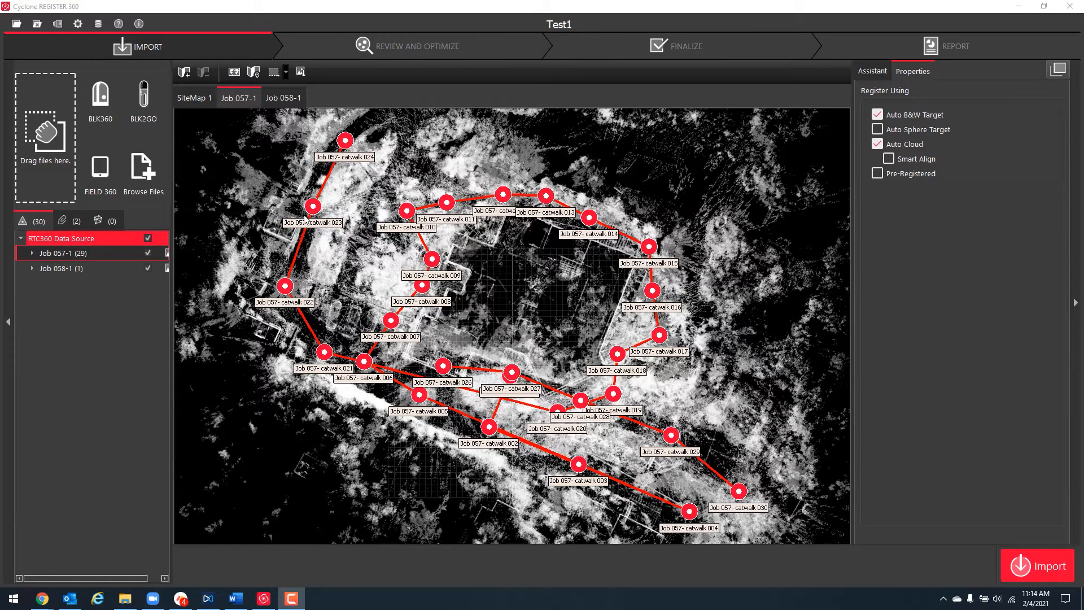
left_click(234, 72)
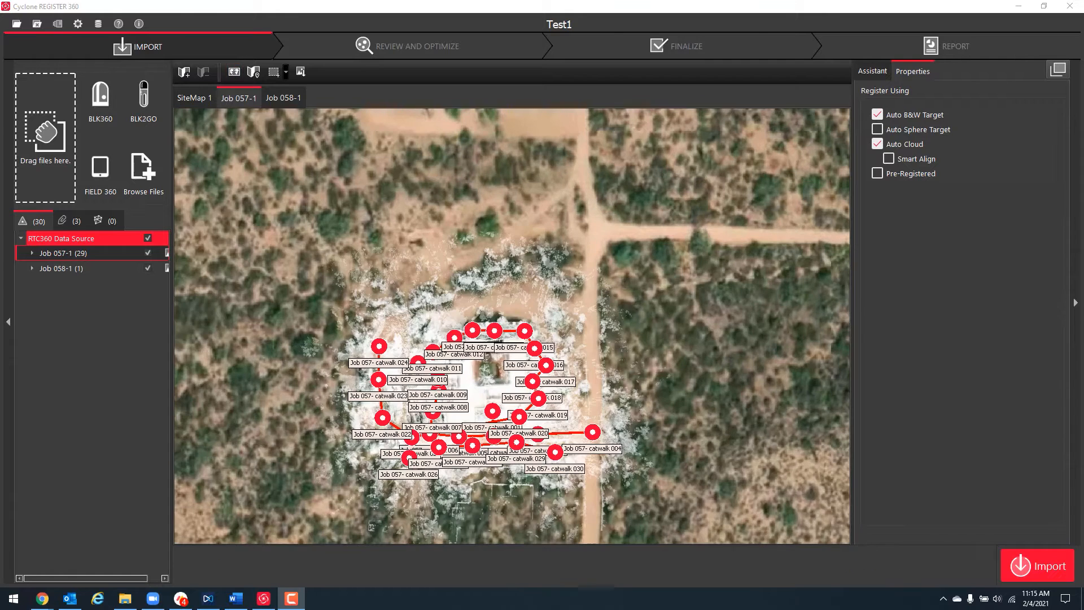
left_click(235, 73)
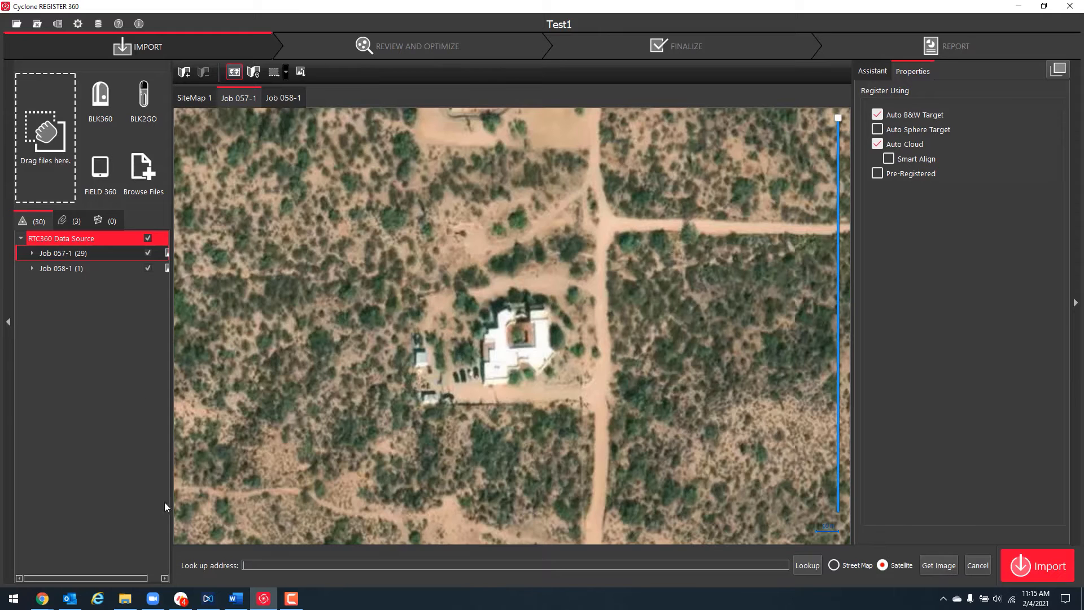
left_click(977, 566)
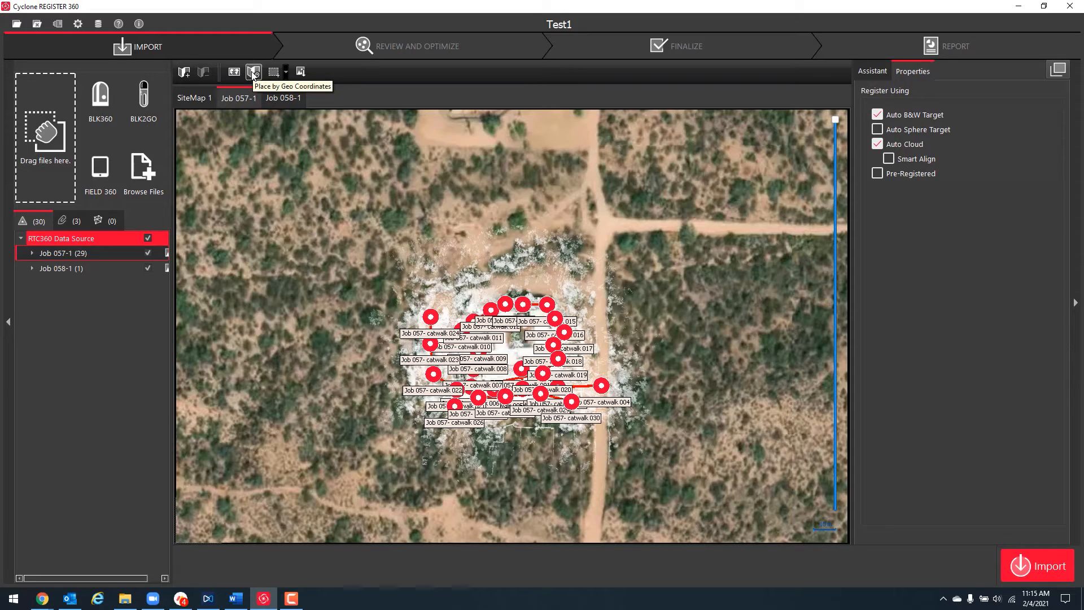
Shift both groups of linked Job 057-1 setups so they line up with the building on the satellite image
scroll(497, 360, "up", 3)
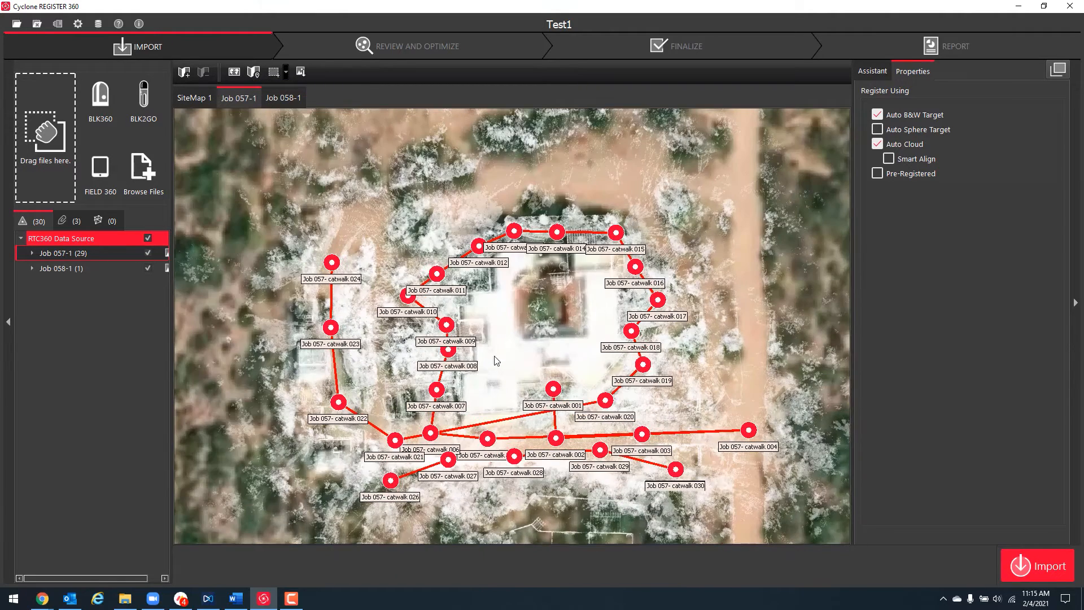
scroll(600, 388, "down", 2)
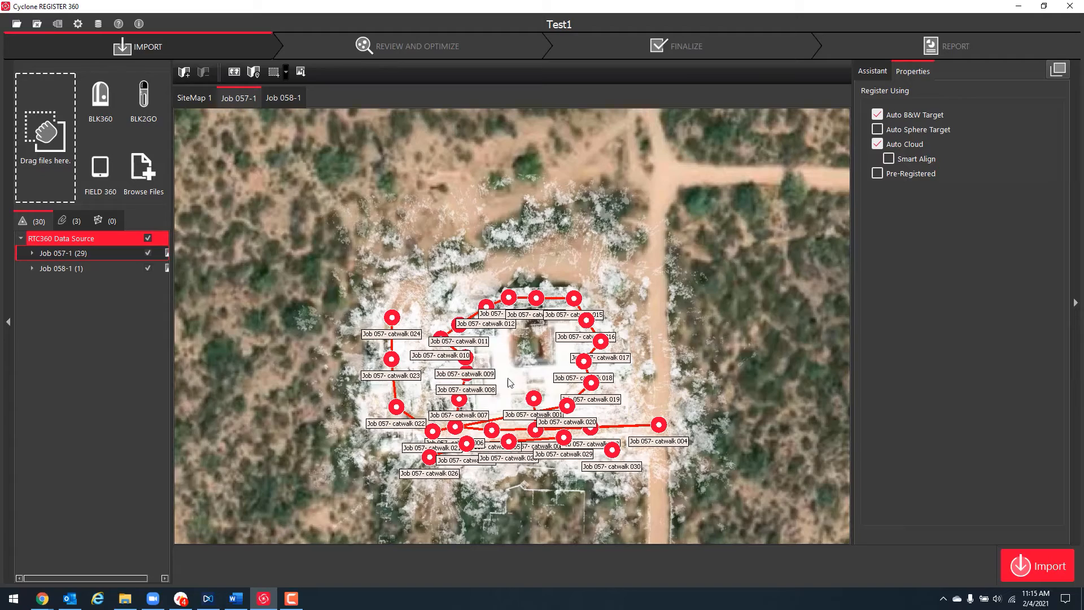
mouse_move(467, 376)
left_mouse_down()
mouse_move(482, 352)
mouse_move(475, 382)
mouse_move(495, 363)
mouse_move(480, 358)
left_mouse_up()
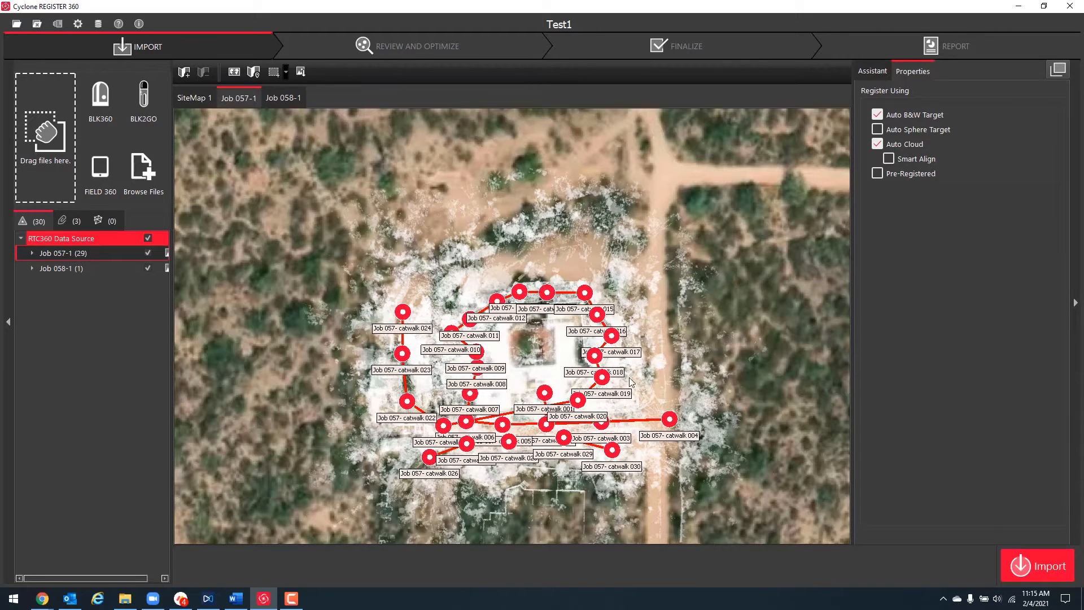
left_click_drag(431, 461, 452, 457)
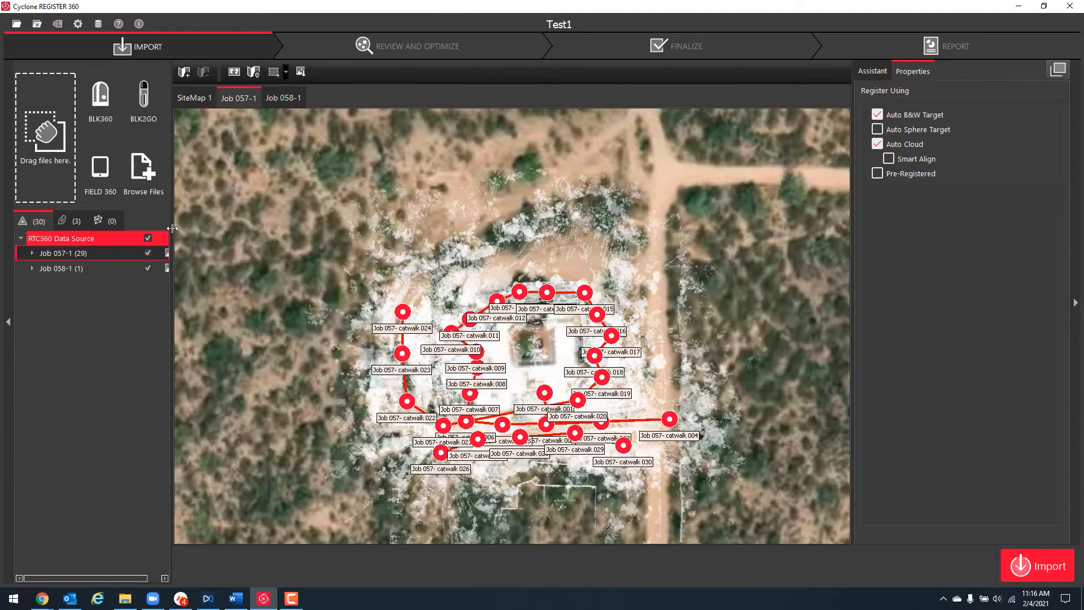
Widen the data source list and compare the Job 057-1 and Job 058-1 site maps, keeping both jobs included
left_click_drag(173, 228, 211, 232)
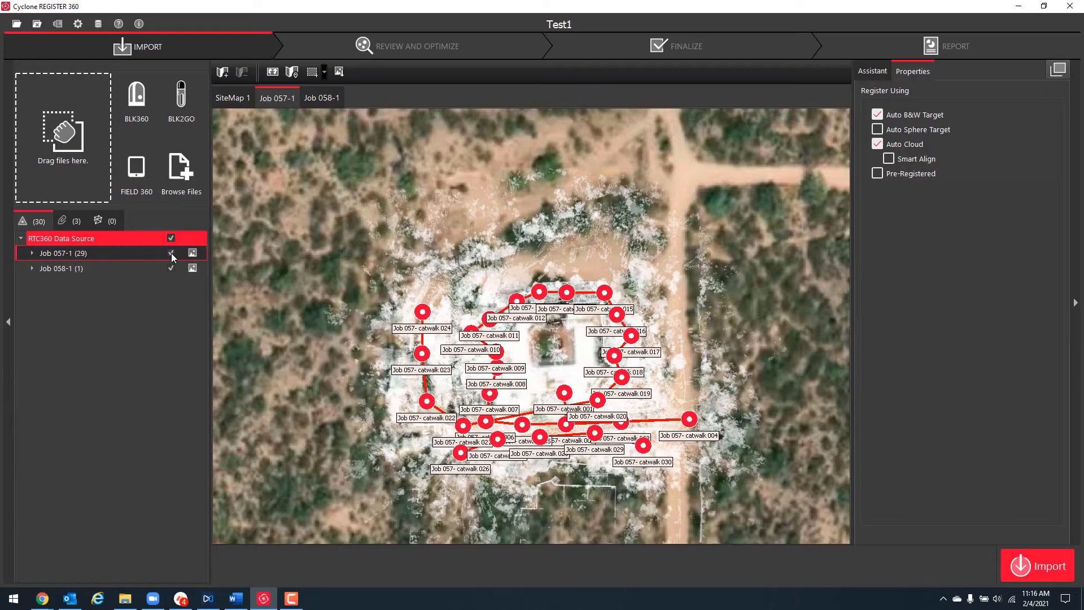
left_click(171, 253)
left_click(171, 253)
left_click(171, 268)
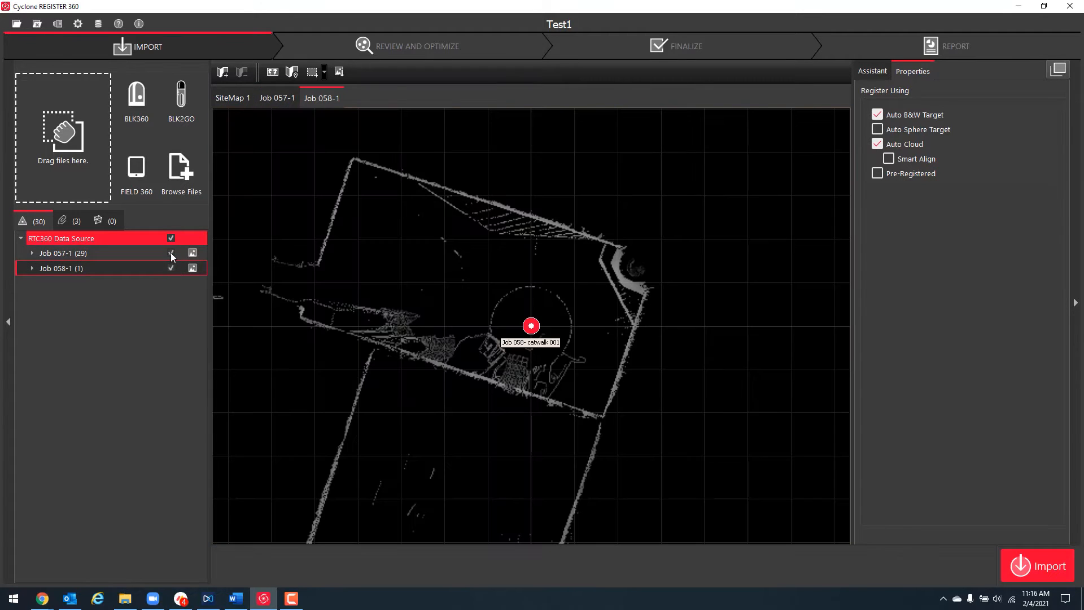
left_click(171, 253)
left_click(171, 253)
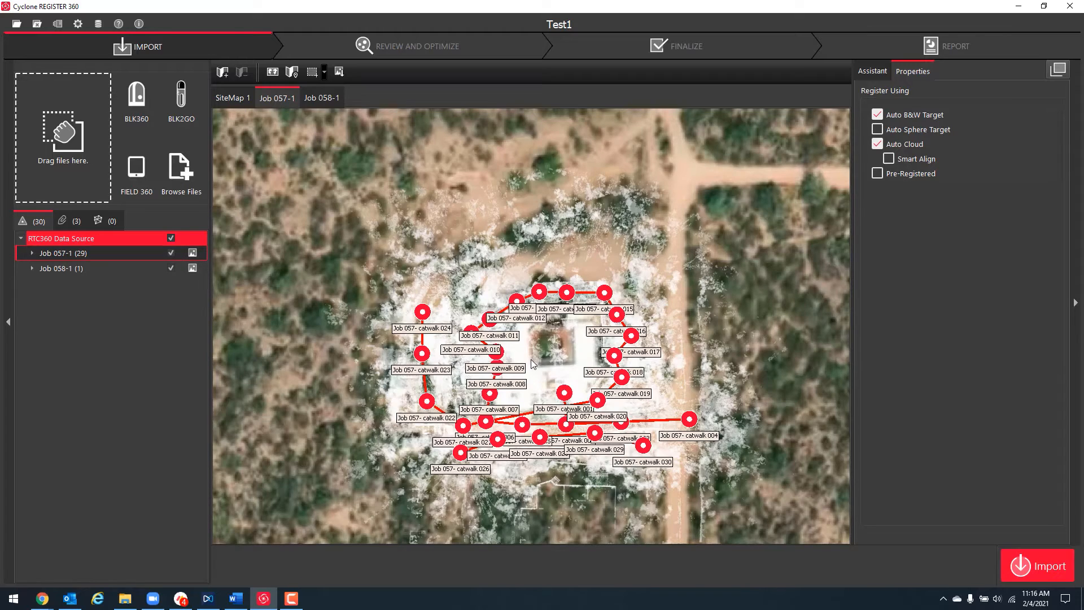
scroll(556, 362, "up", 3)
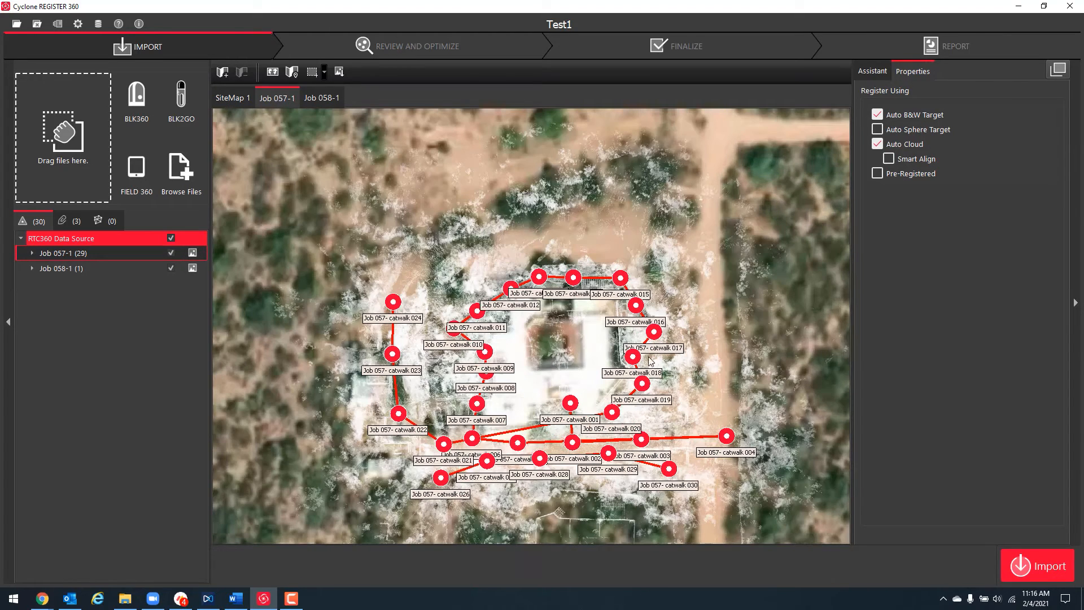
scroll(662, 357, "up", 1)
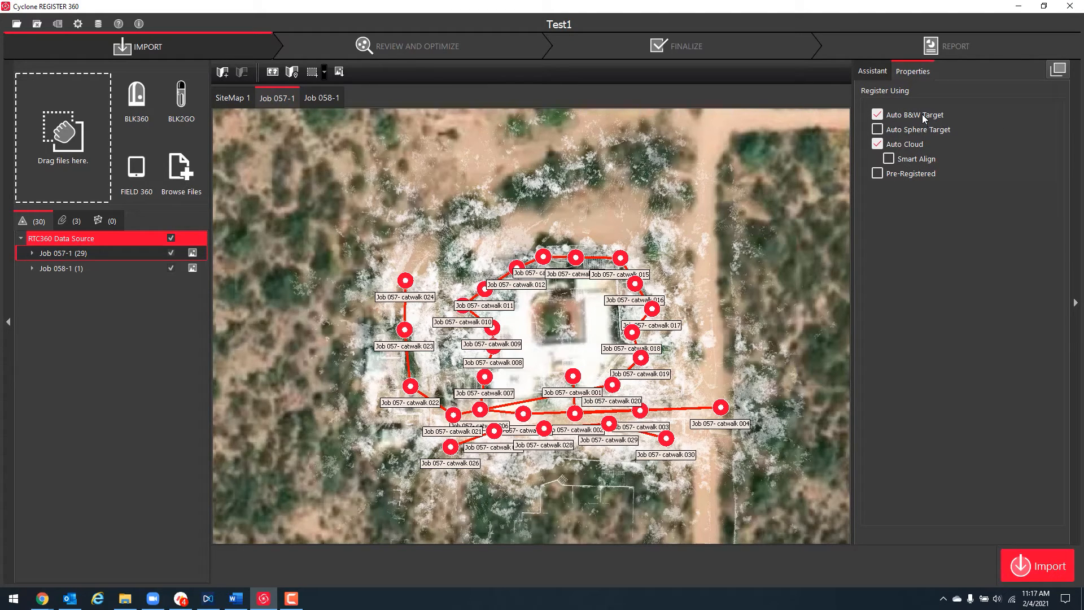
Set the registration method to Pre-Registered with Auto B&W Target and Smart Align off, and import the scan data
key("ctrl")
key("ctrl")
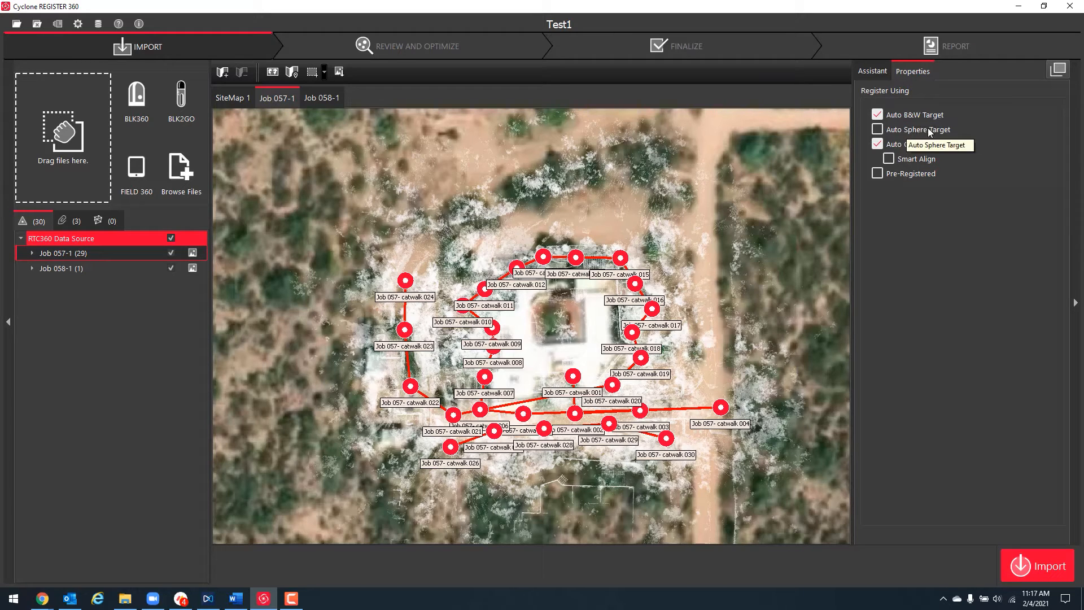
left_click(880, 116)
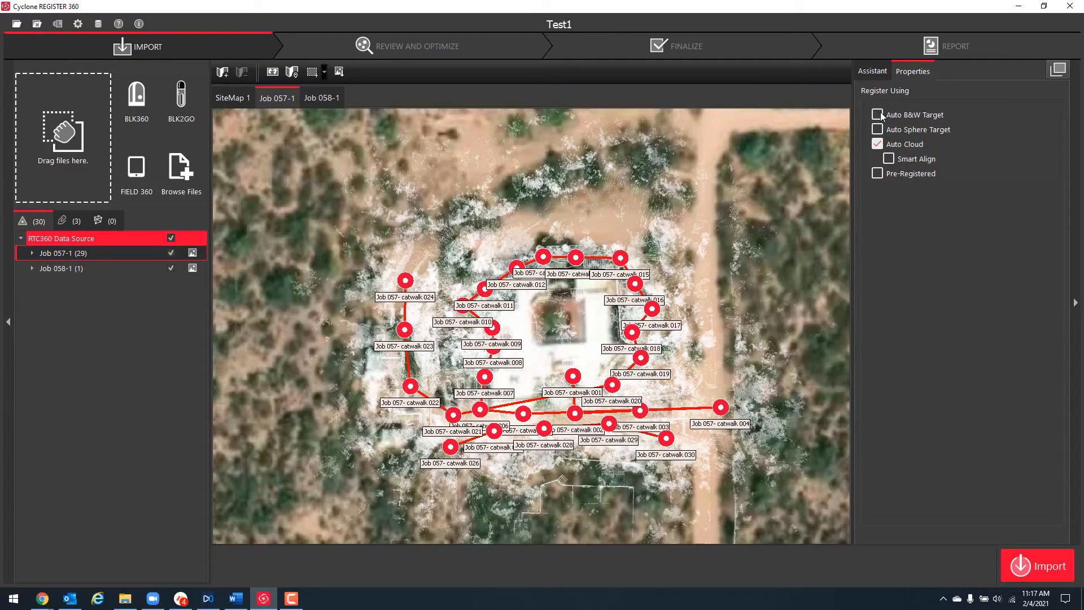
left_click(913, 158)
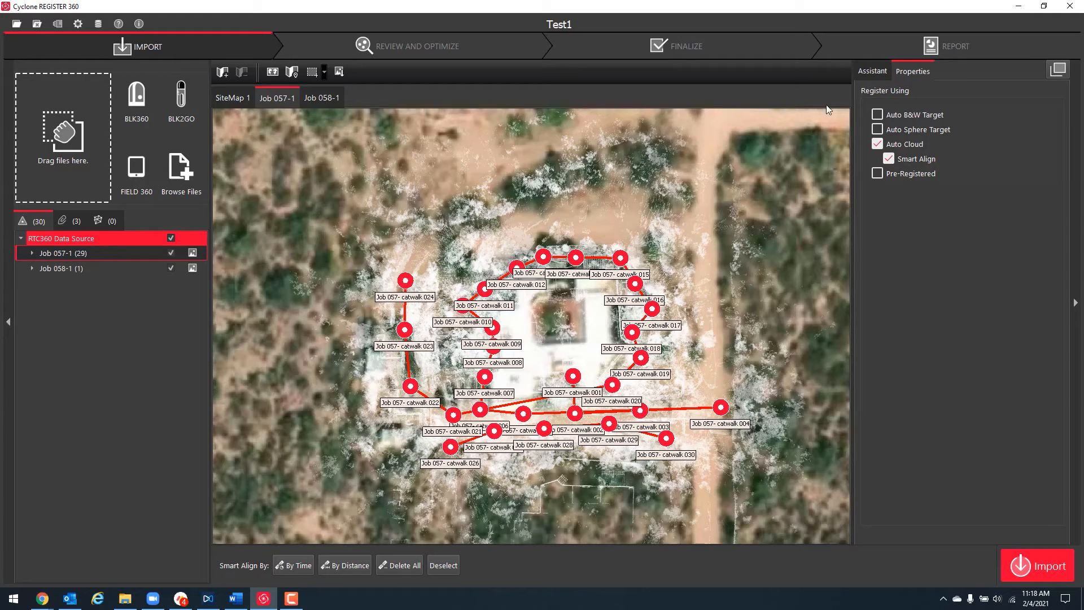
left_click(890, 159)
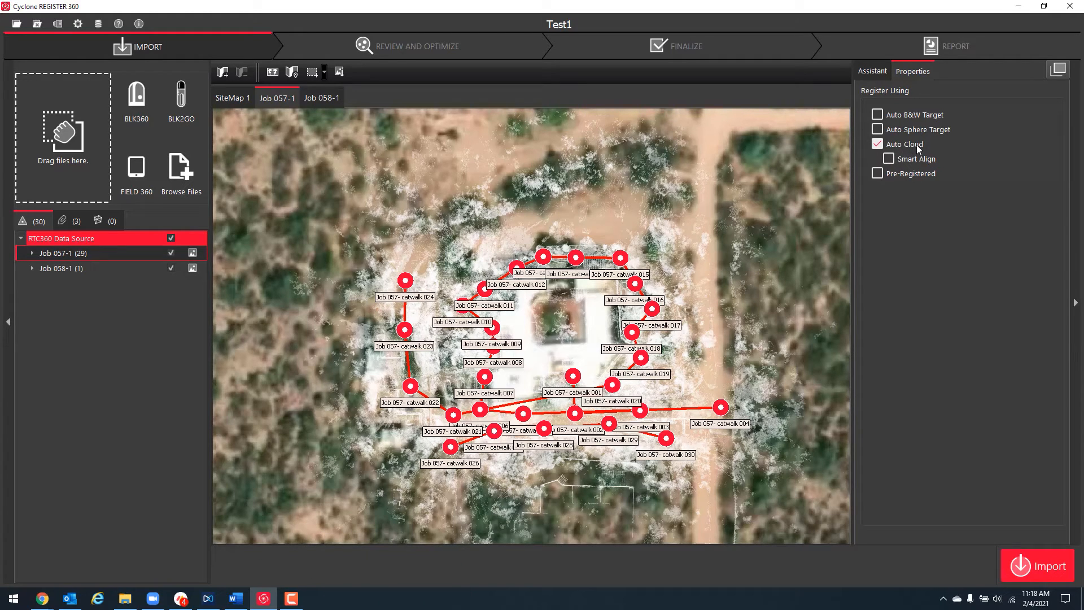
left_click(878, 174)
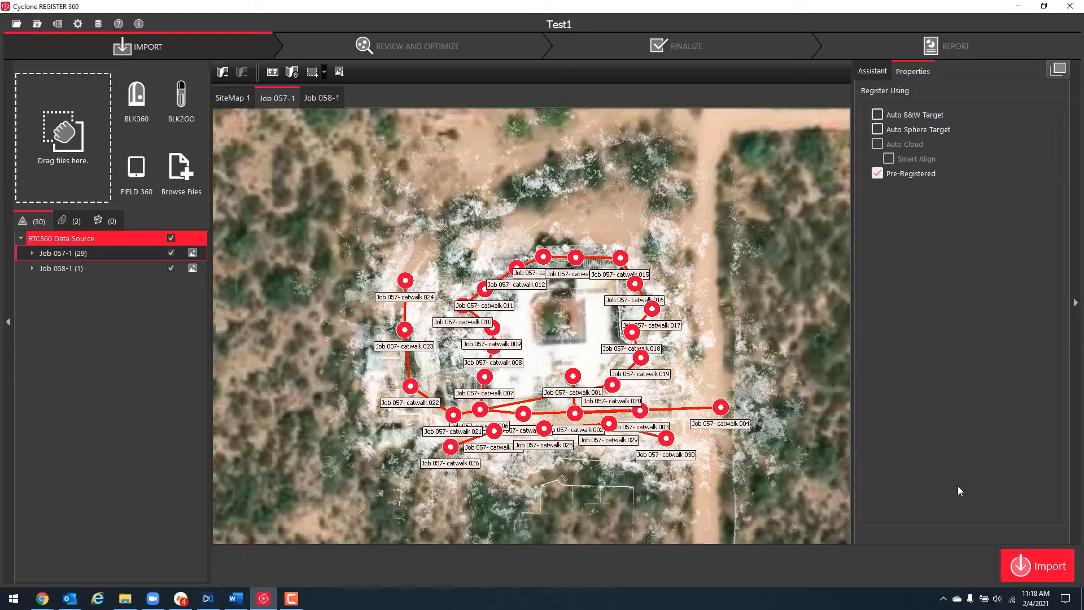
left_click(1026, 562)
left_click(1028, 564)
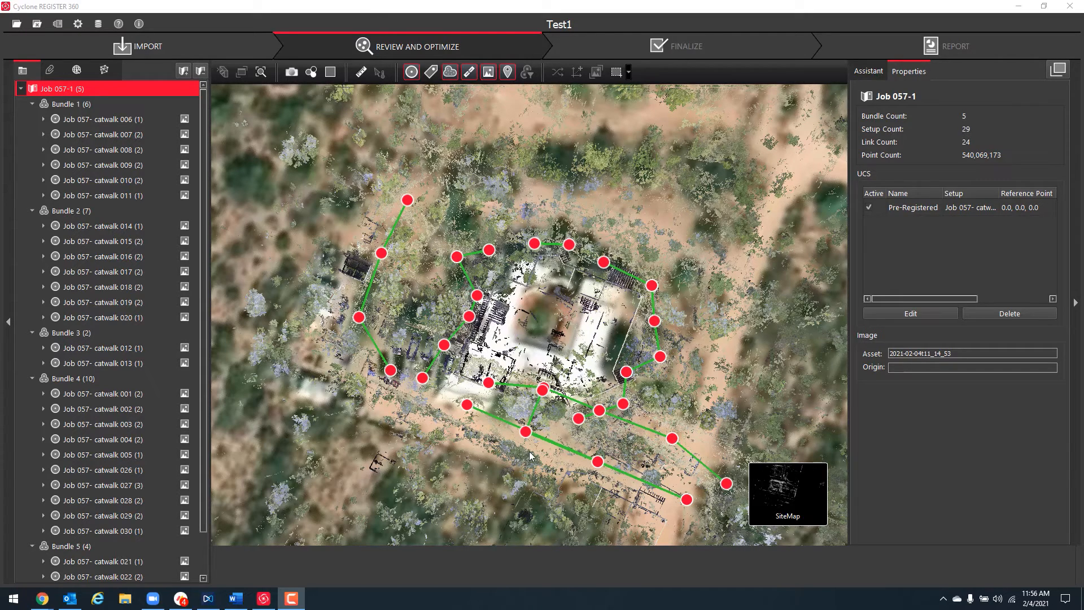
Inspect the link between setups catwalk 022 and catwalk 023 and look through the bundles of Job 057-1
left_click_drag(558, 317, 540, 301)
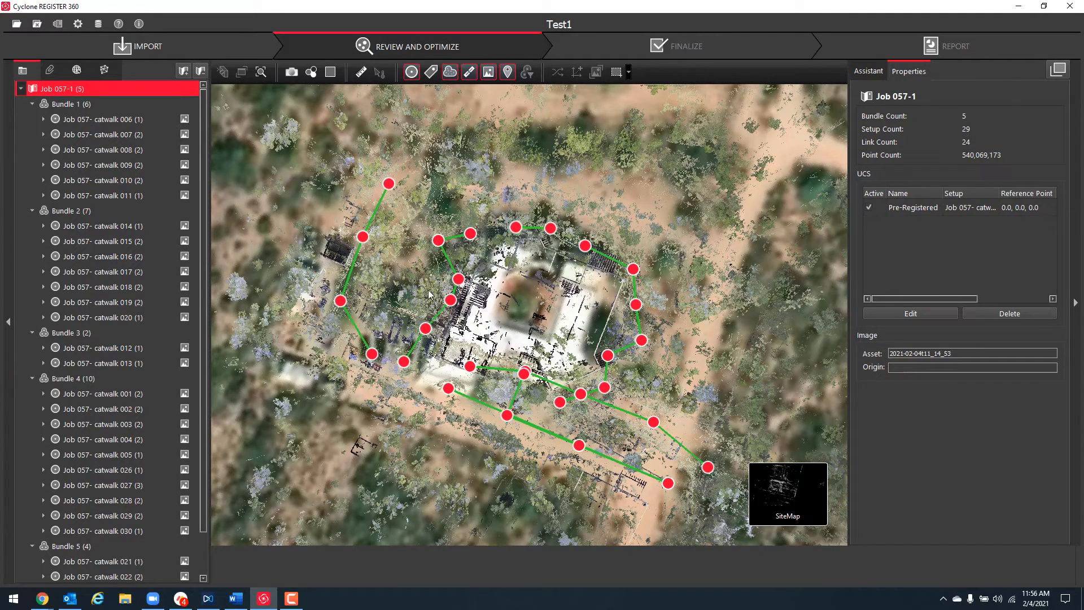
left_click(351, 270)
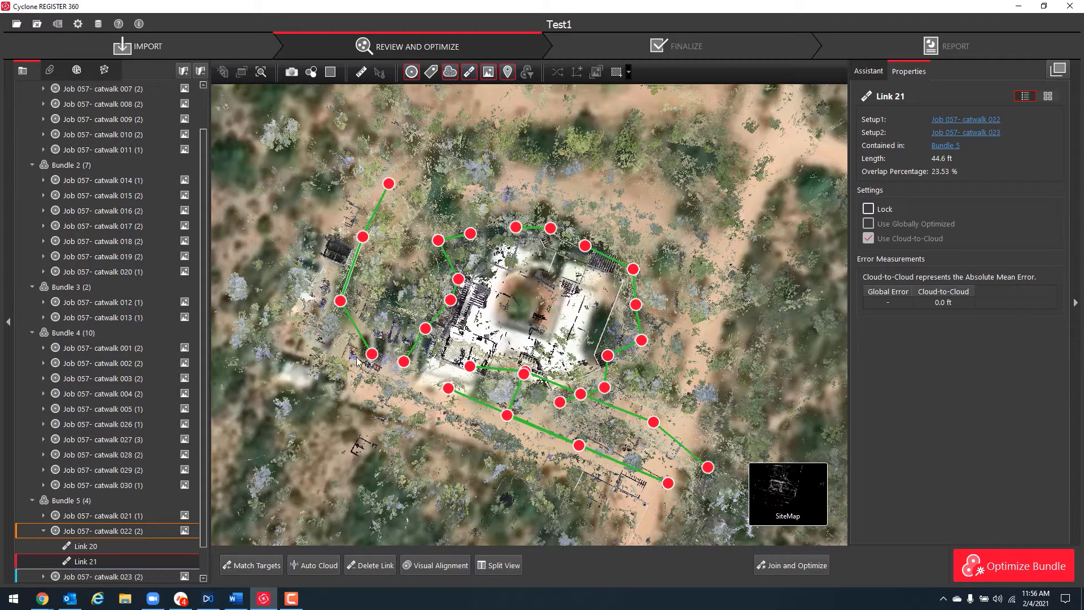
scroll(390, 418, "down", 3)
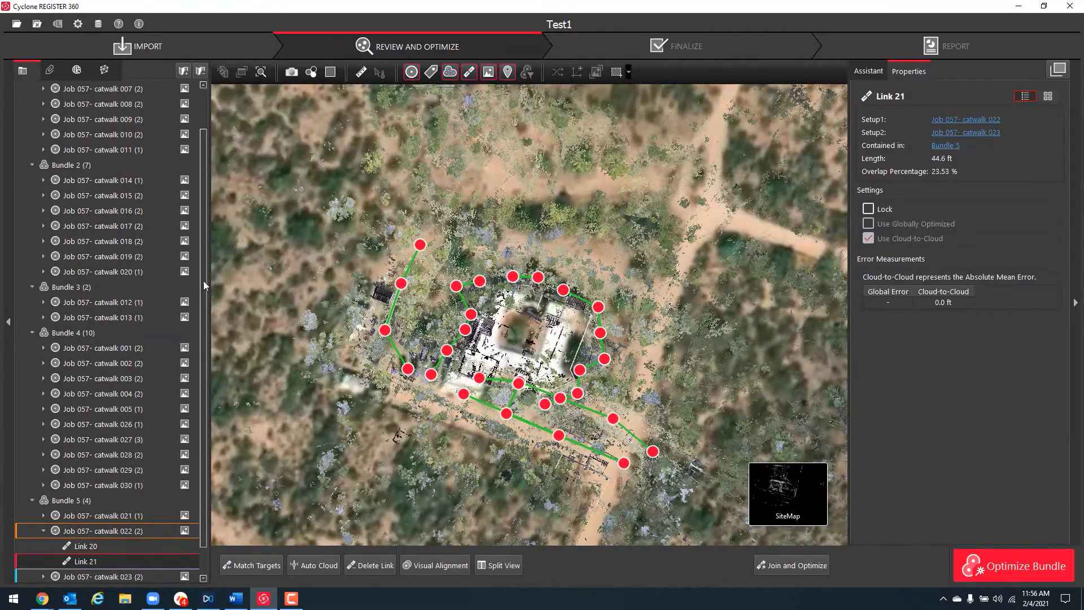
left_click_drag(203, 282, 203, 228)
mouse_move(186, 195)
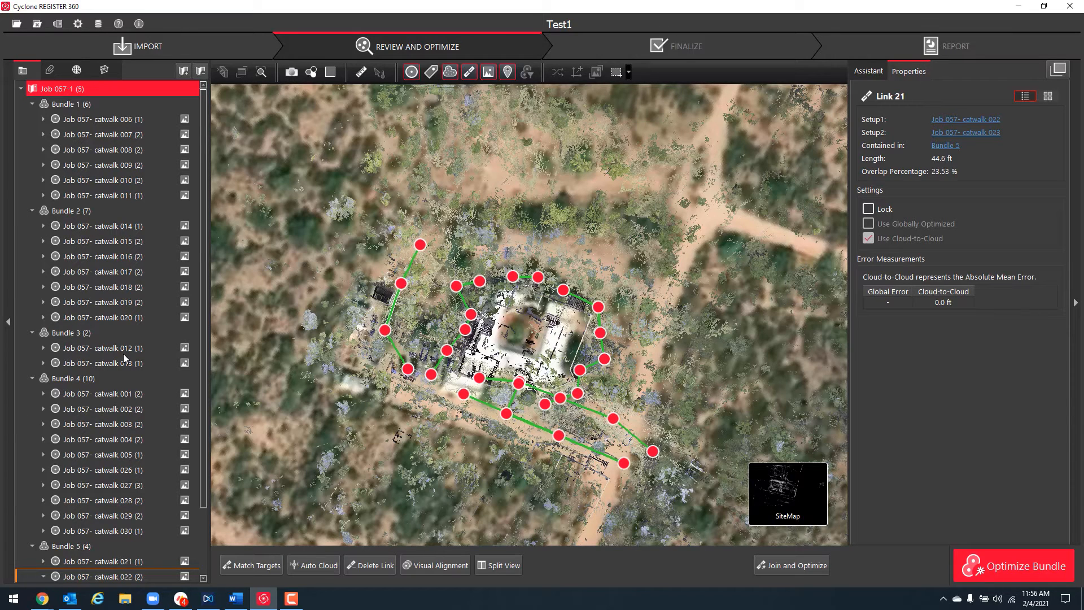
Create a new empty site map in the project and select Bundle 5 of Job 057-1
right_click(111, 87)
left_click(135, 93)
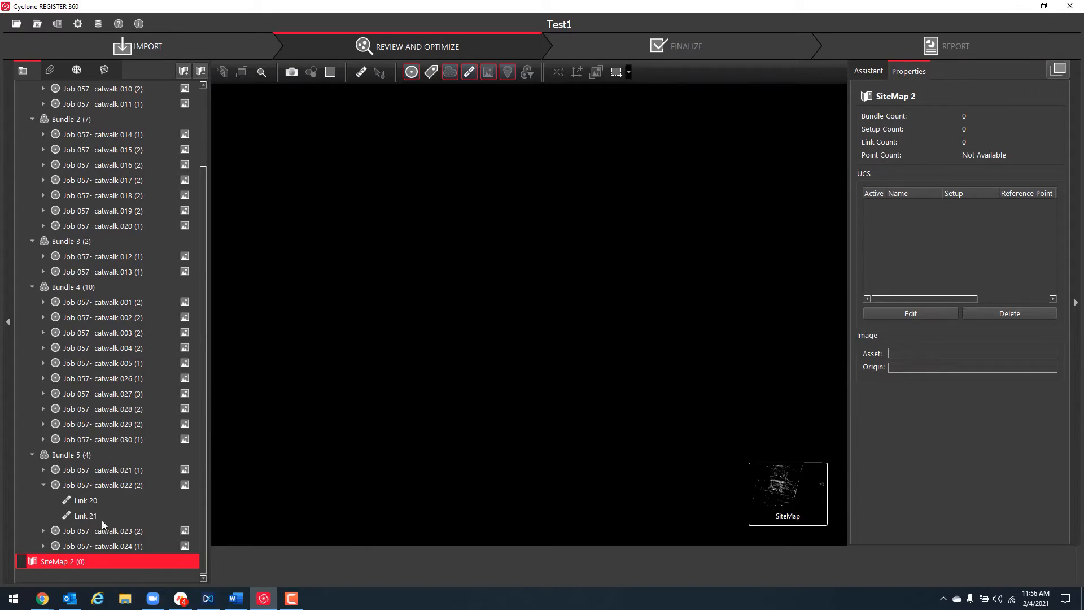
left_click(75, 458)
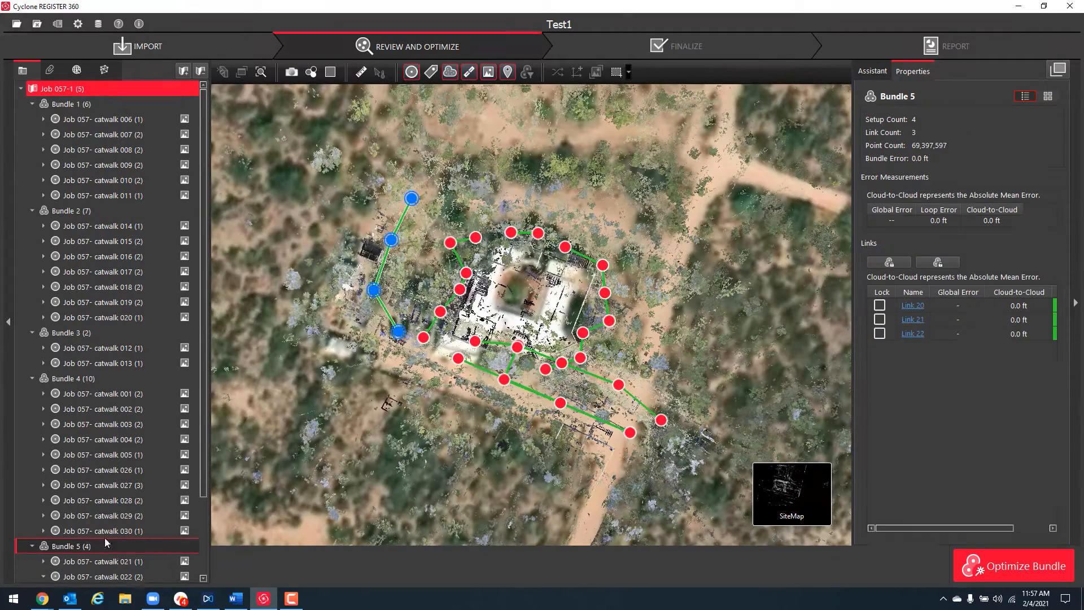
Move Bundle 5 and Bundle 4 from Job 057-1 into SiteMap 2
left_click(31, 454)
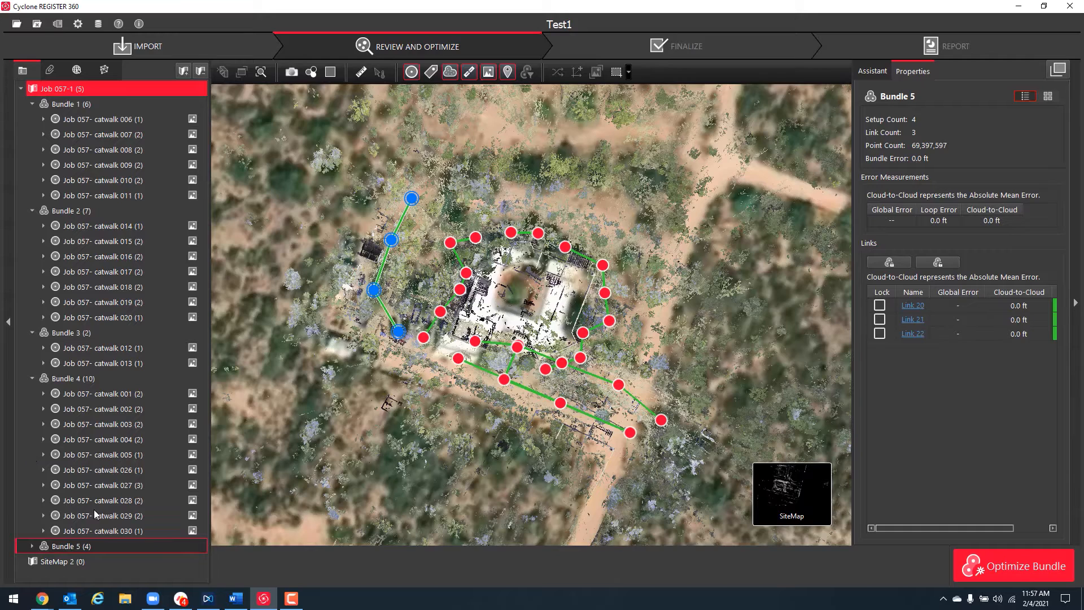
left_click_drag(67, 567, 62, 565)
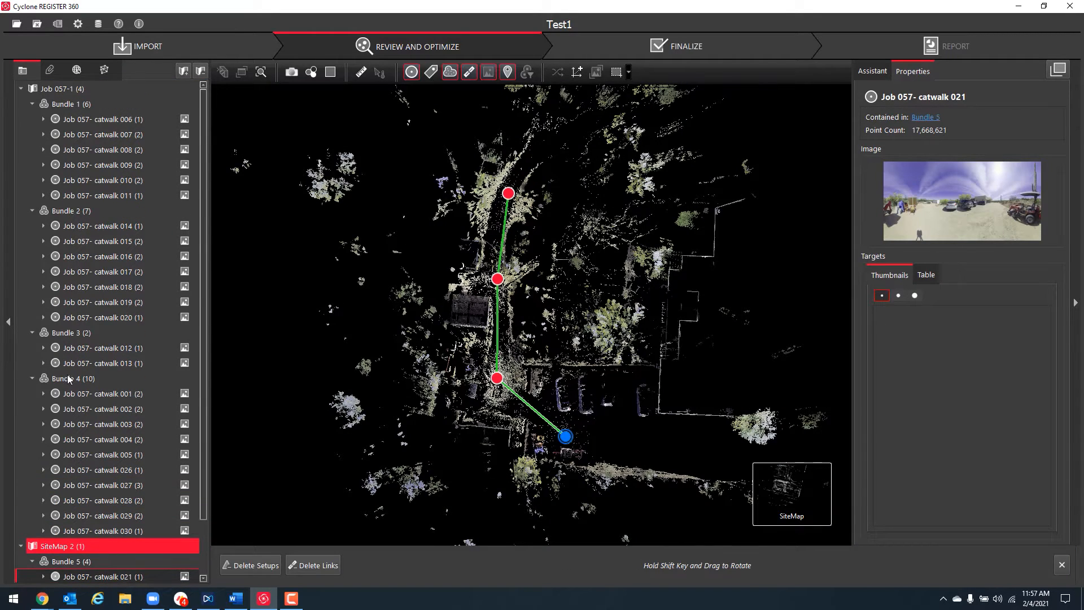
left_click(66, 378)
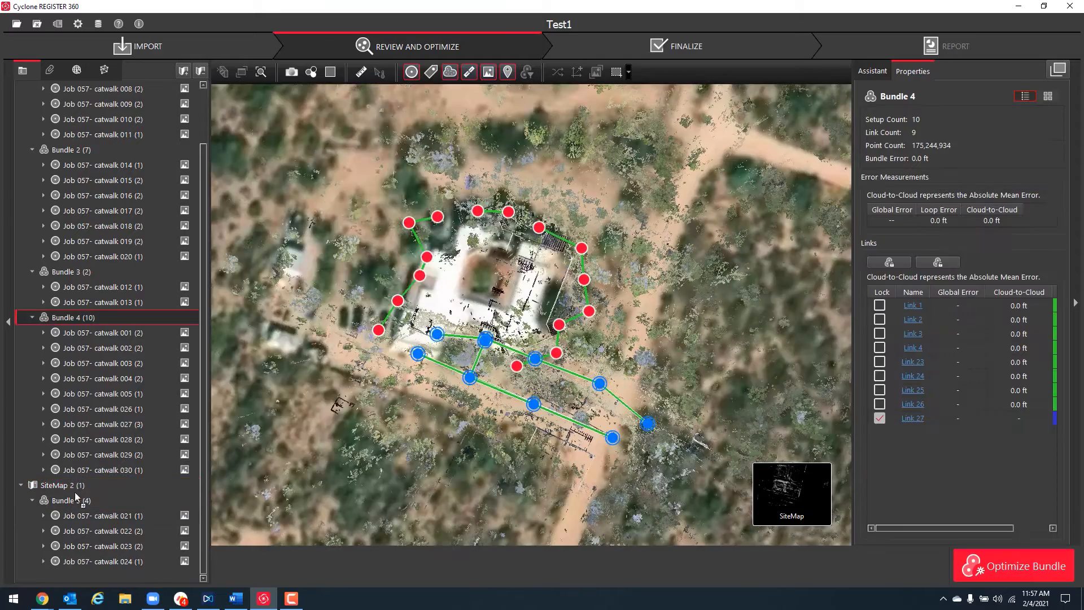
left_click_drag(74, 492, 67, 487)
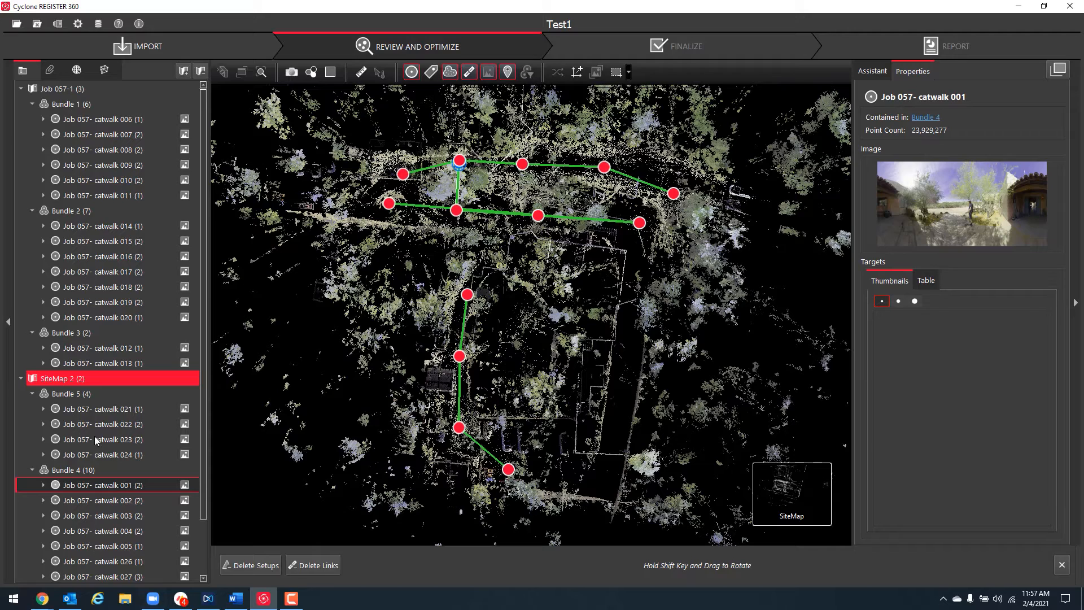
Collapse both site maps and compare the setups and bundles of Job 057-1 and SiteMap 2
left_click(21, 378)
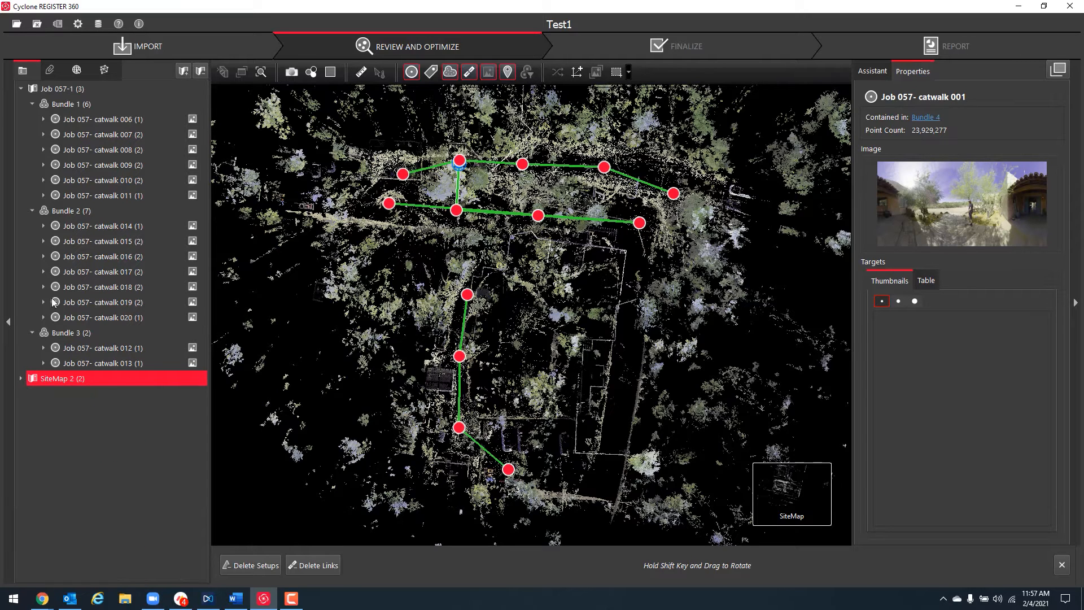
left_click(21, 89)
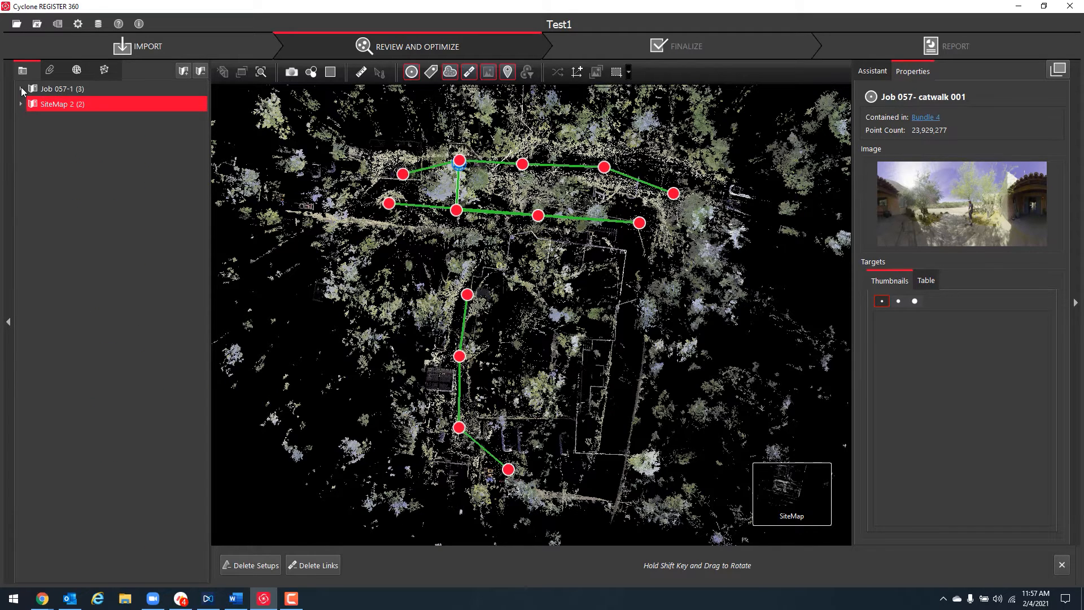
left_click(87, 90)
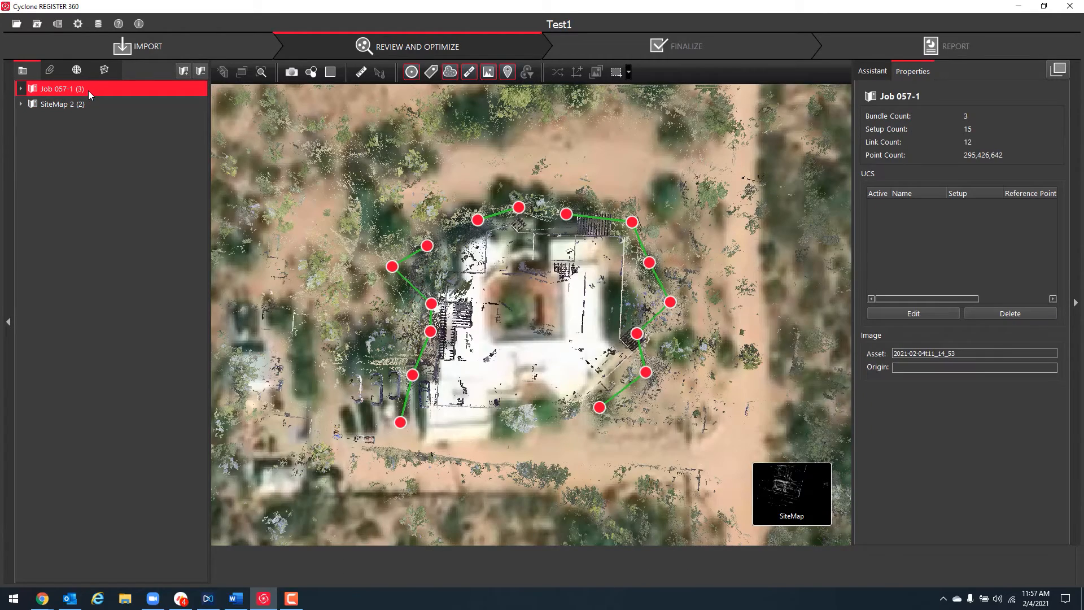
left_click(73, 108)
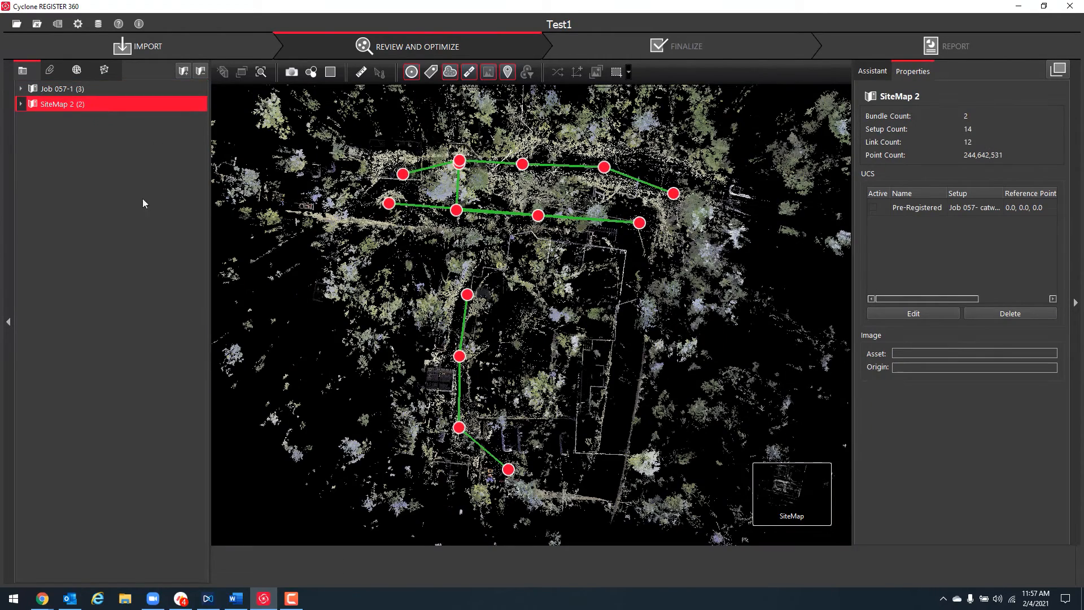
left_click(86, 89)
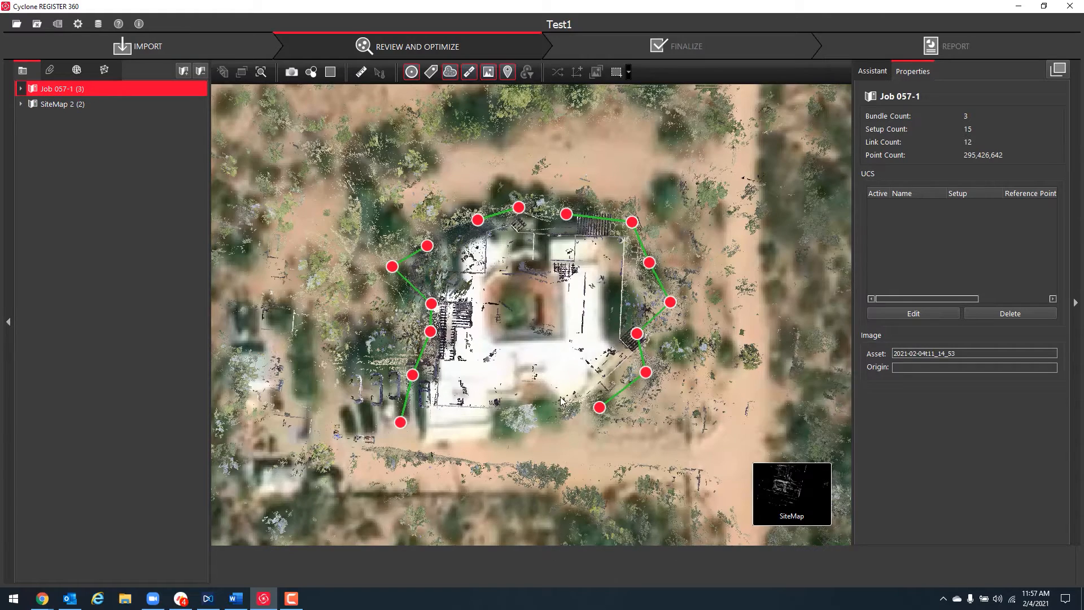
scroll(563, 399, "up", 3)
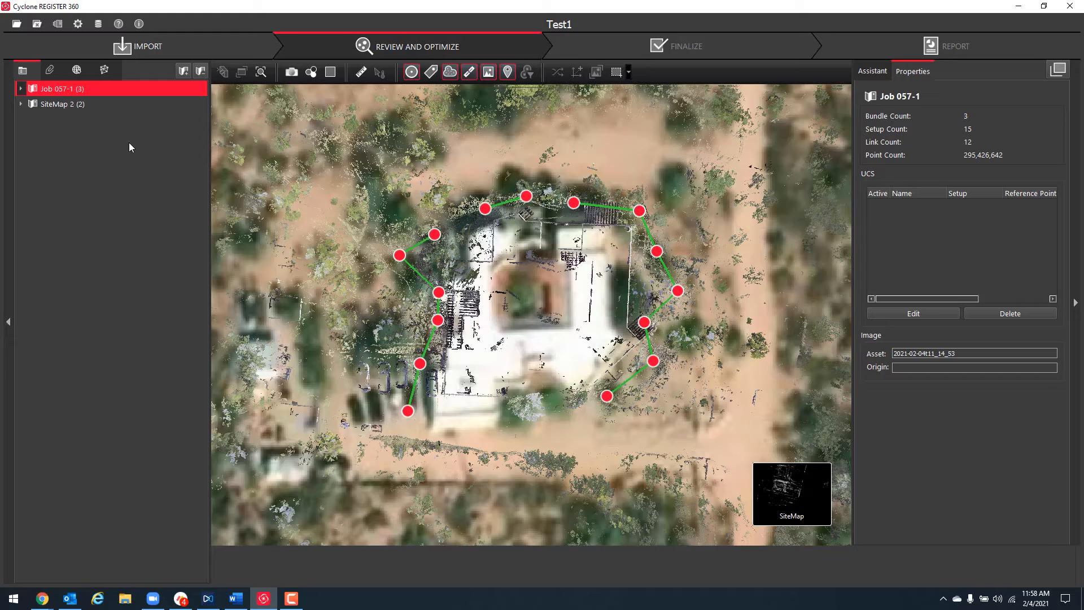
left_click(20, 104)
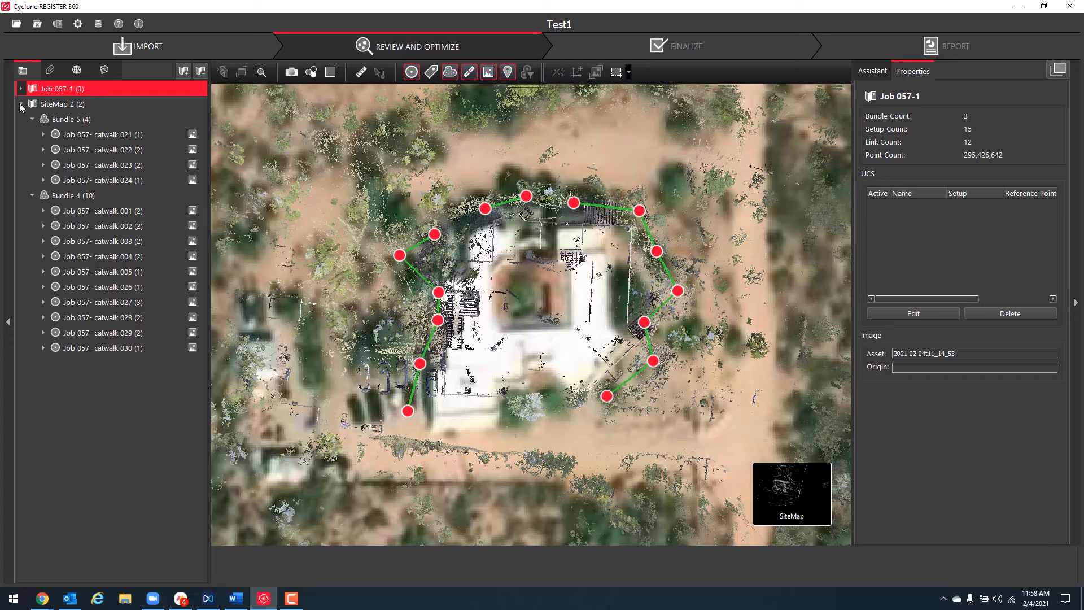
left_click(20, 104)
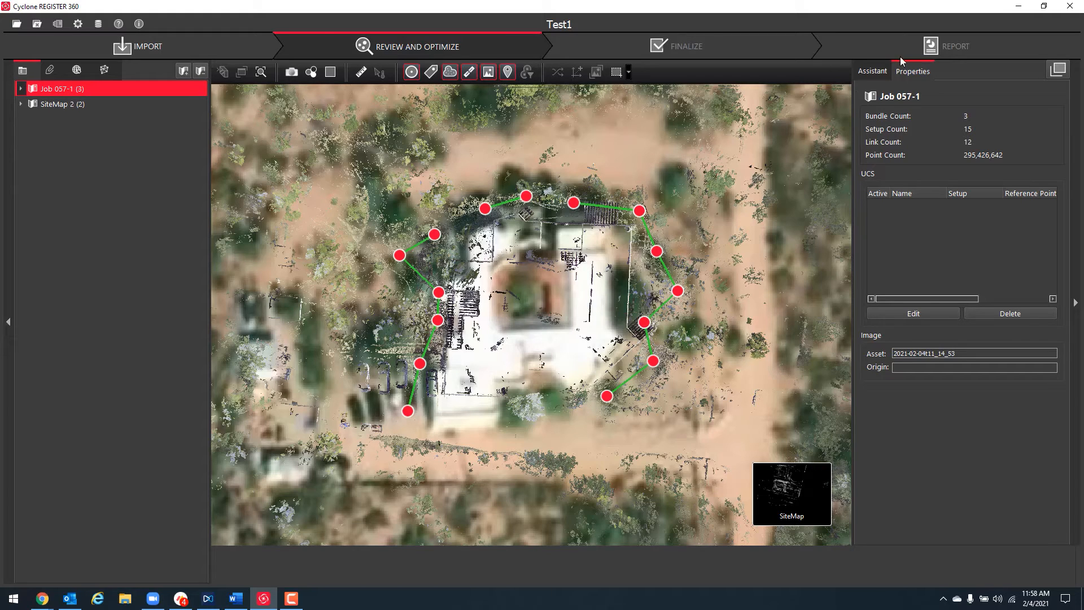
Expand both site maps and inspect setup catwalk 006, Link 6 and setup catwalk 007 in Bundle 1
left_click(21, 104)
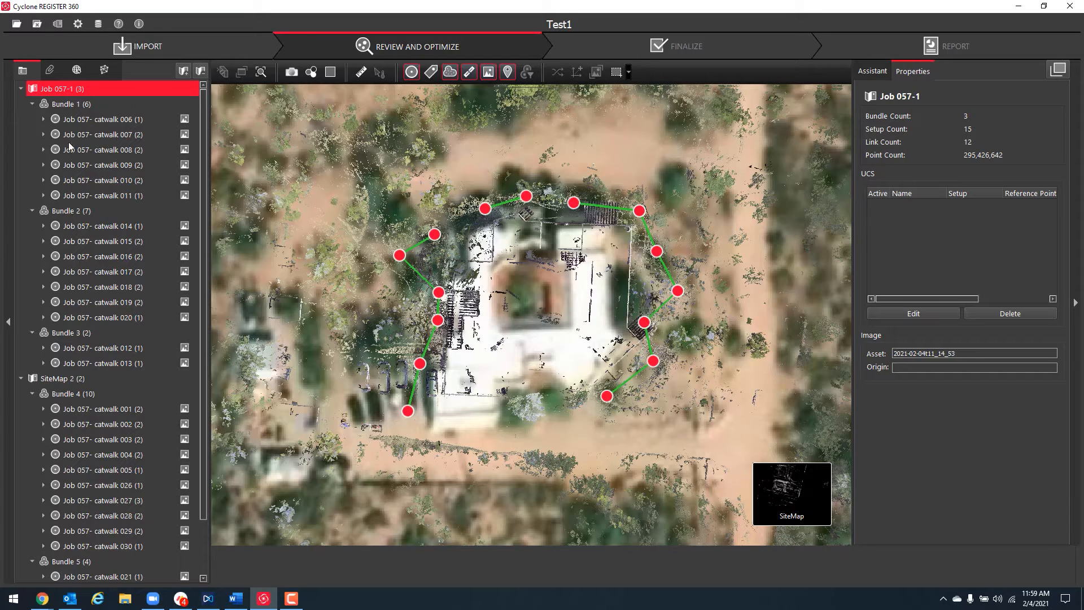
left_click(111, 119)
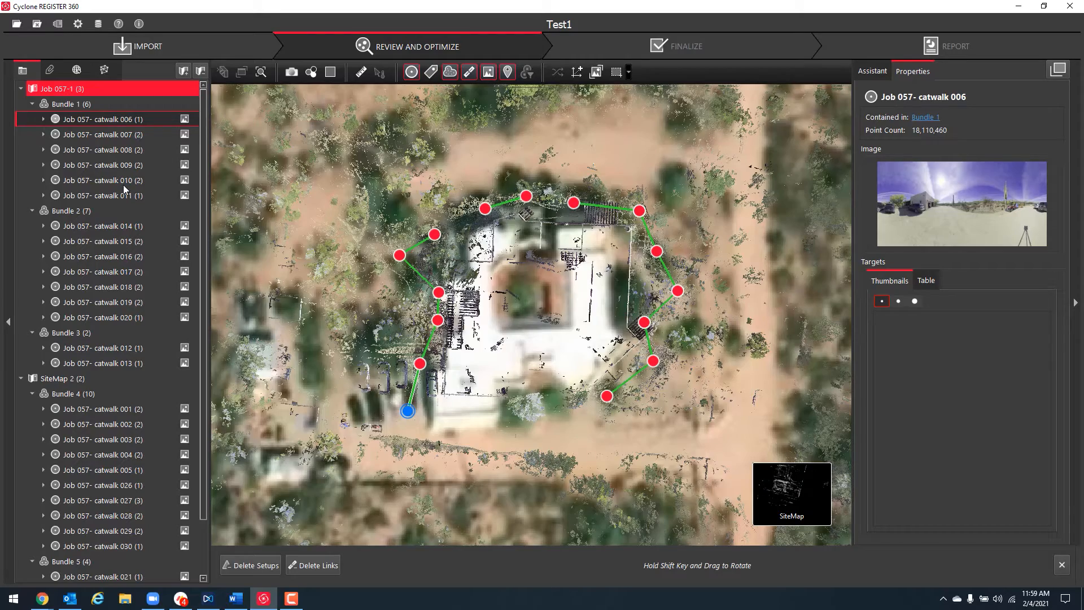
scroll(409, 398, "up", 5)
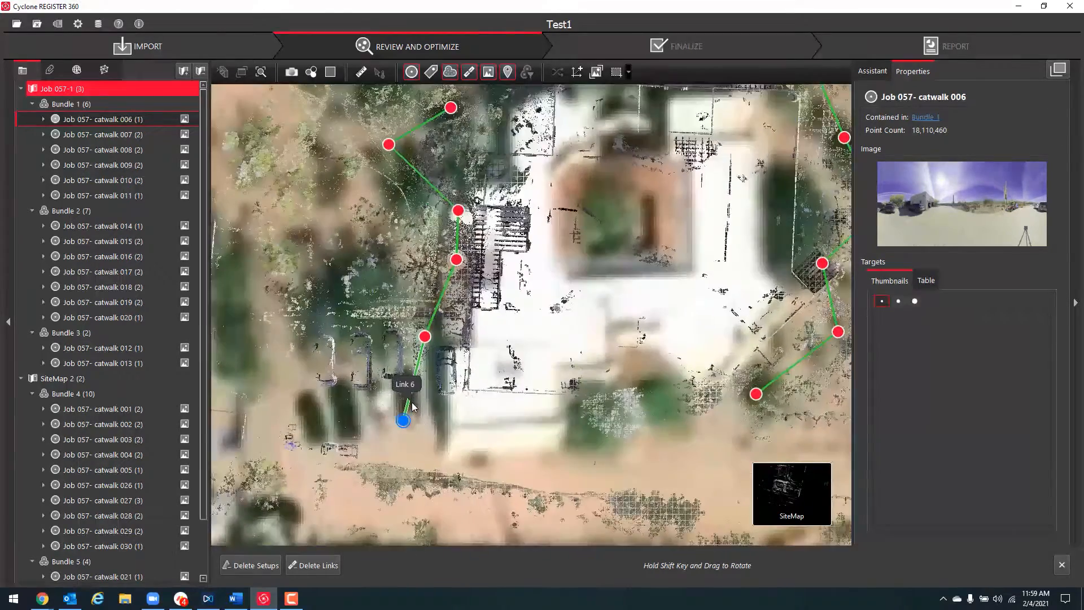
scroll(407, 390, "up", 2)
left_click(424, 377)
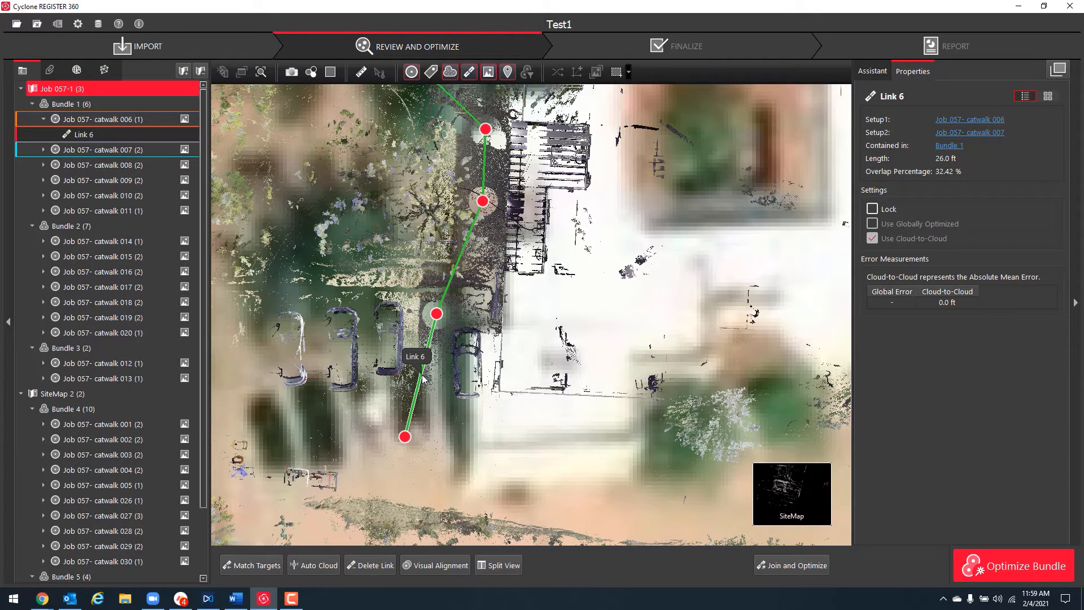
scroll(497, 395, "down", 5)
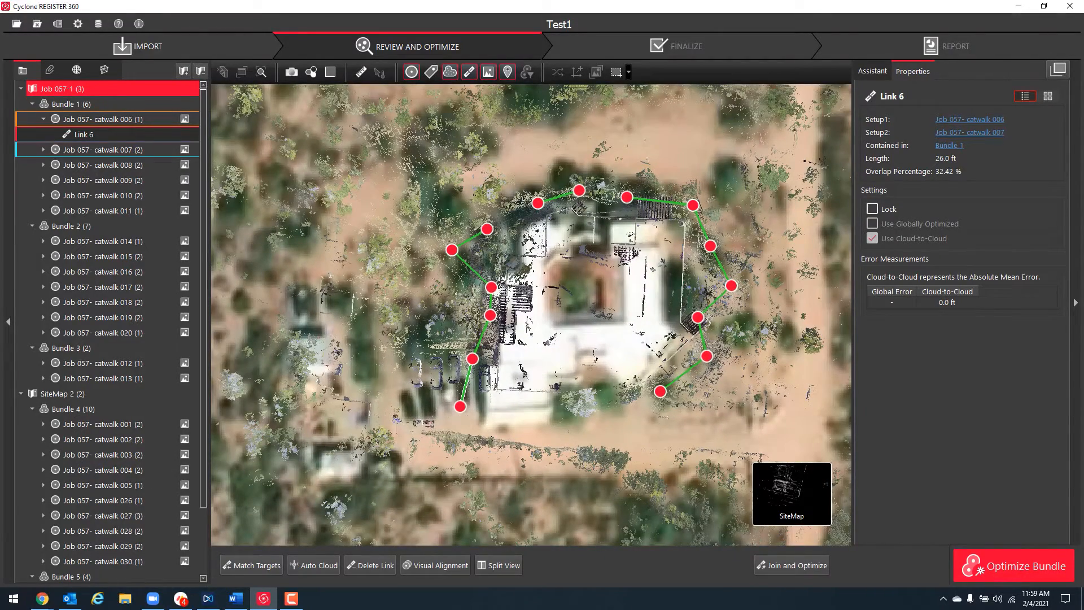
left_click(473, 359)
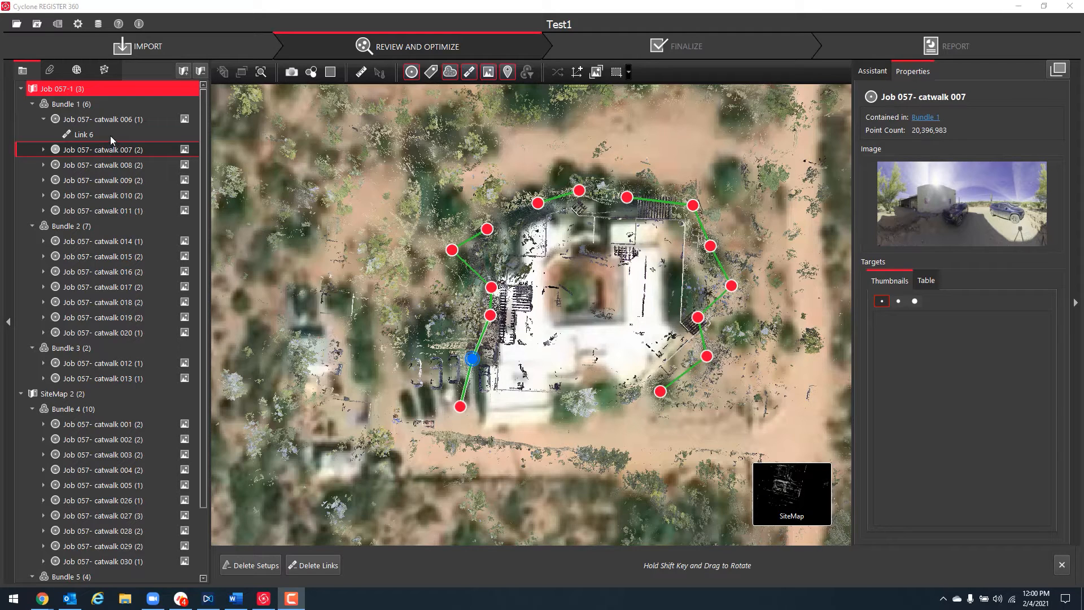
Collapse every bundle in both site maps and view the whole Job 057-1 site map
left_click(32, 104)
left_click(32, 119)
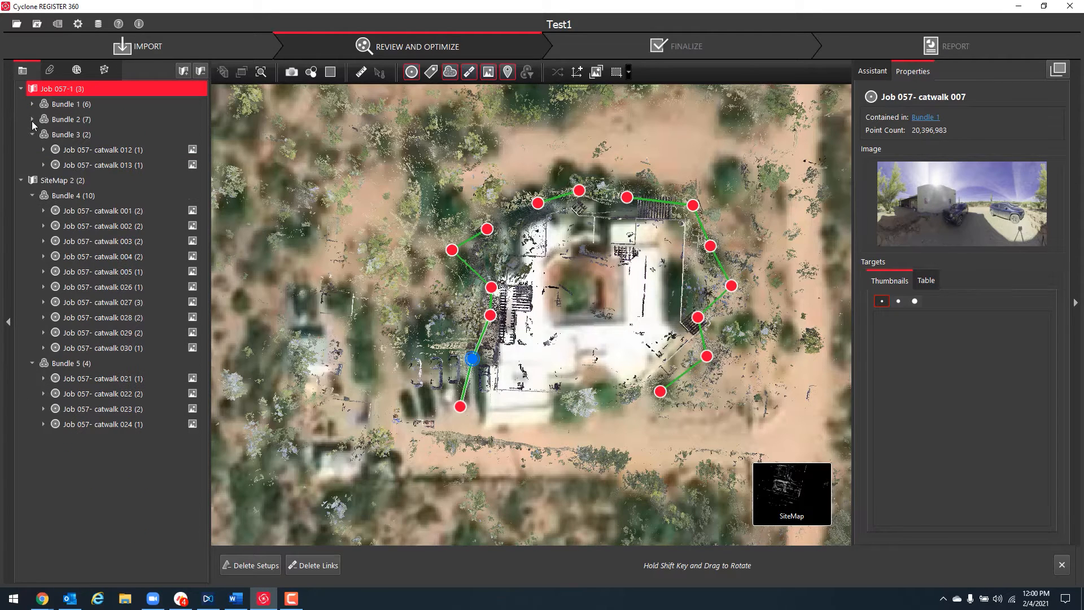
left_click(32, 363)
left_click(31, 196)
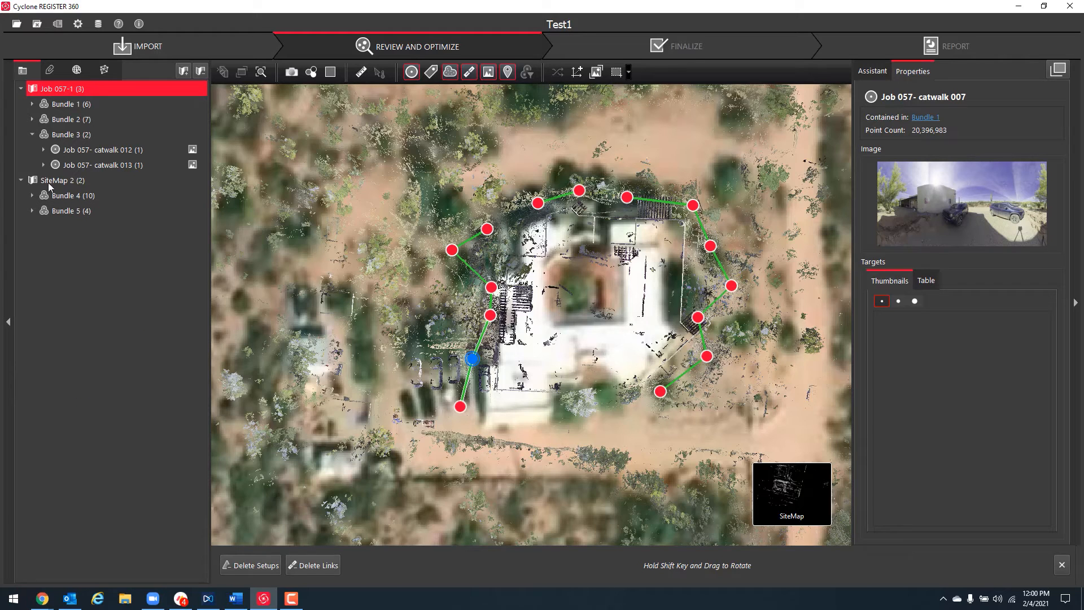
left_click(32, 135)
left_click(59, 102)
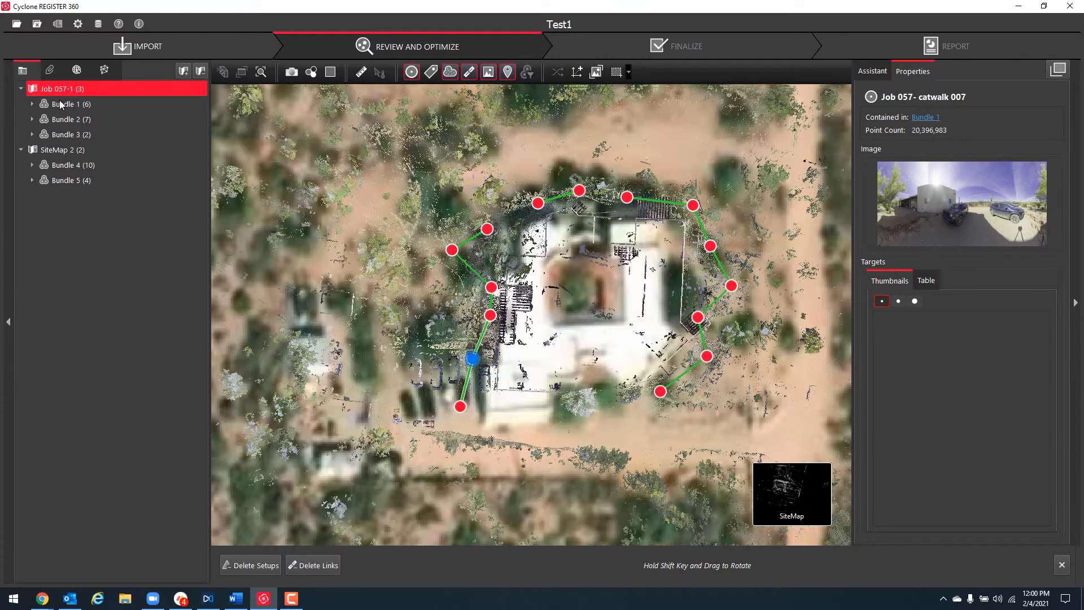
left_click(158, 89)
scroll(808, 425, "down", 2)
left_click_drag(720, 394, 592, 370)
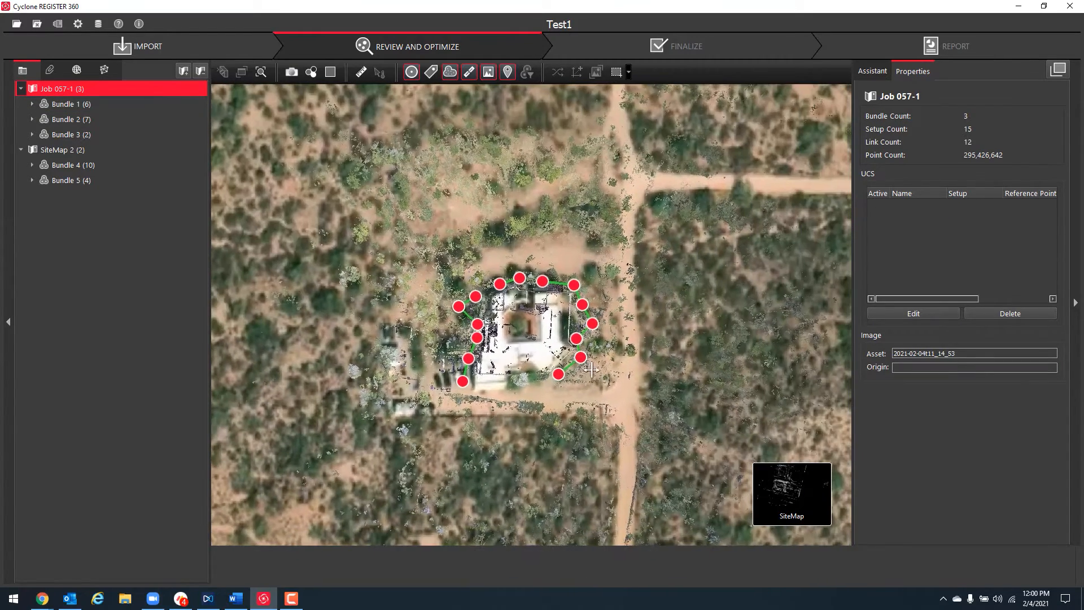
Highlight the setups of Bundle 1 and examine the gap between that bundle and setup catwalk 012 of Bundle 3
double_click(67, 105)
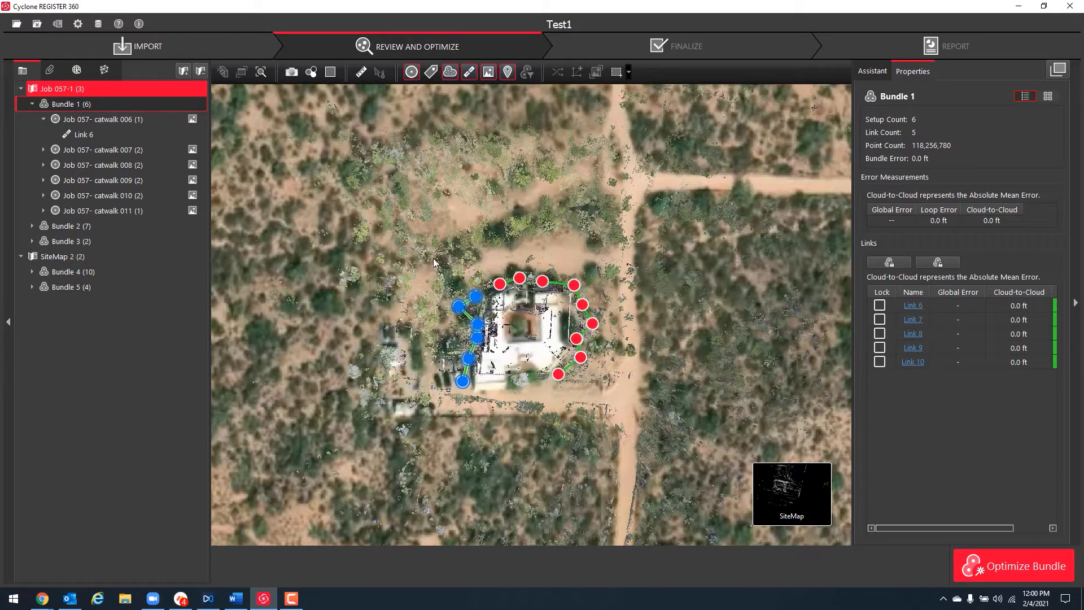
left_click(500, 284)
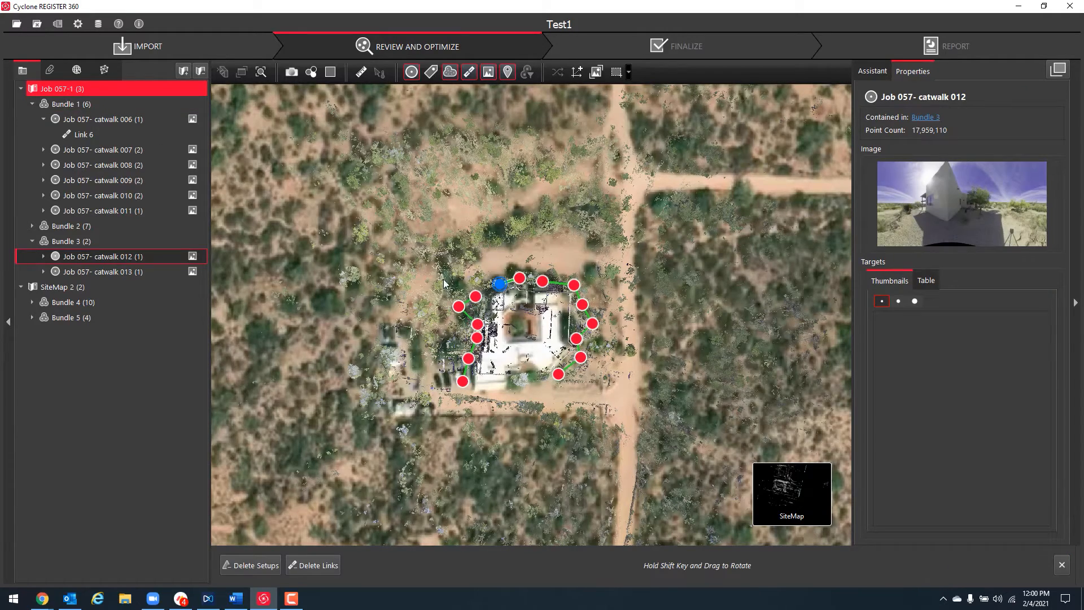
scroll(442, 298, "up", 5)
scroll(442, 298, "up", 3)
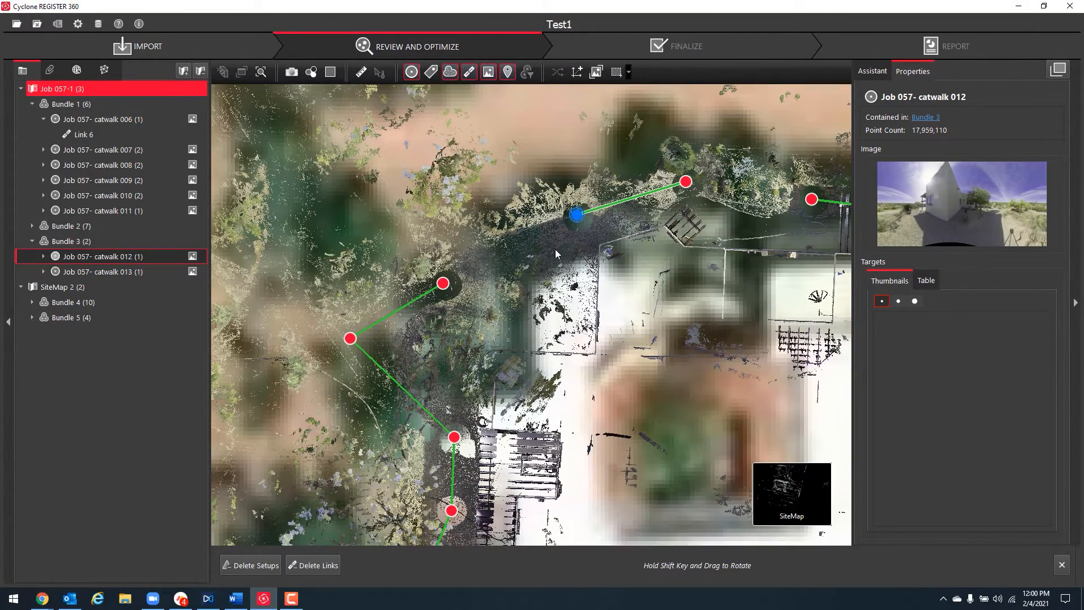
left_click_drag(555, 281, 520, 285)
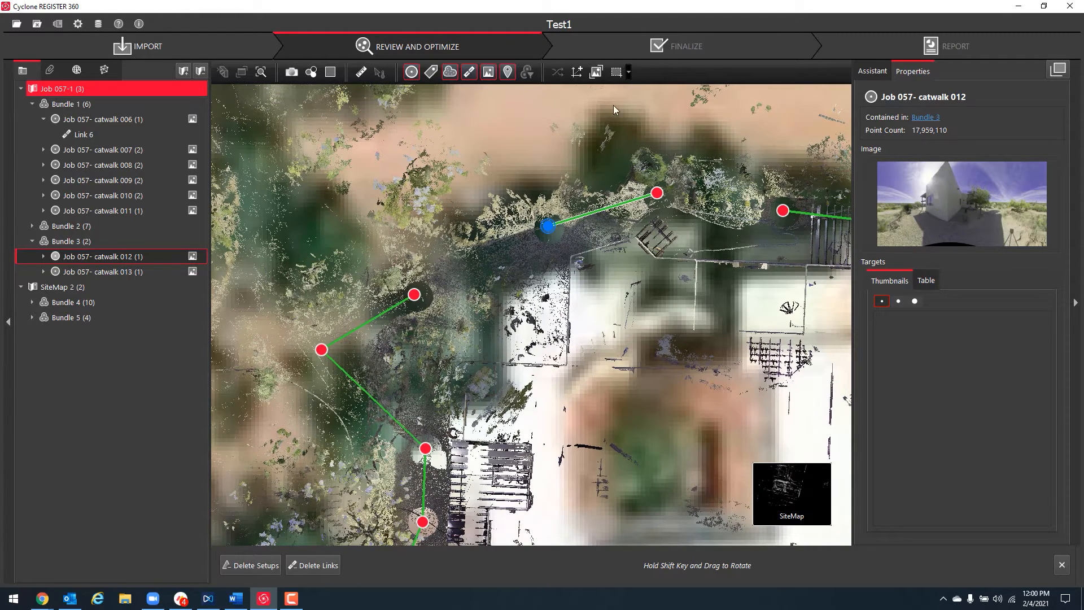
Select setups catwalk 011 and catwalk 012 together with a rectangular area selection
left_click(615, 72)
left_click_drag(369, 170, 613, 312)
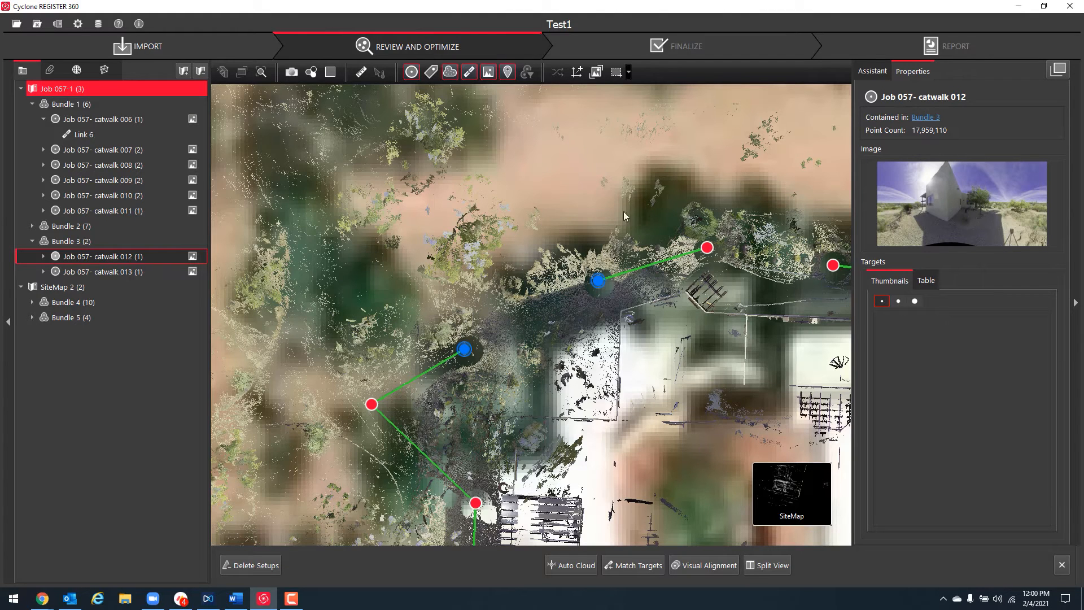
left_click(618, 76)
scroll(504, 242, "down", 4)
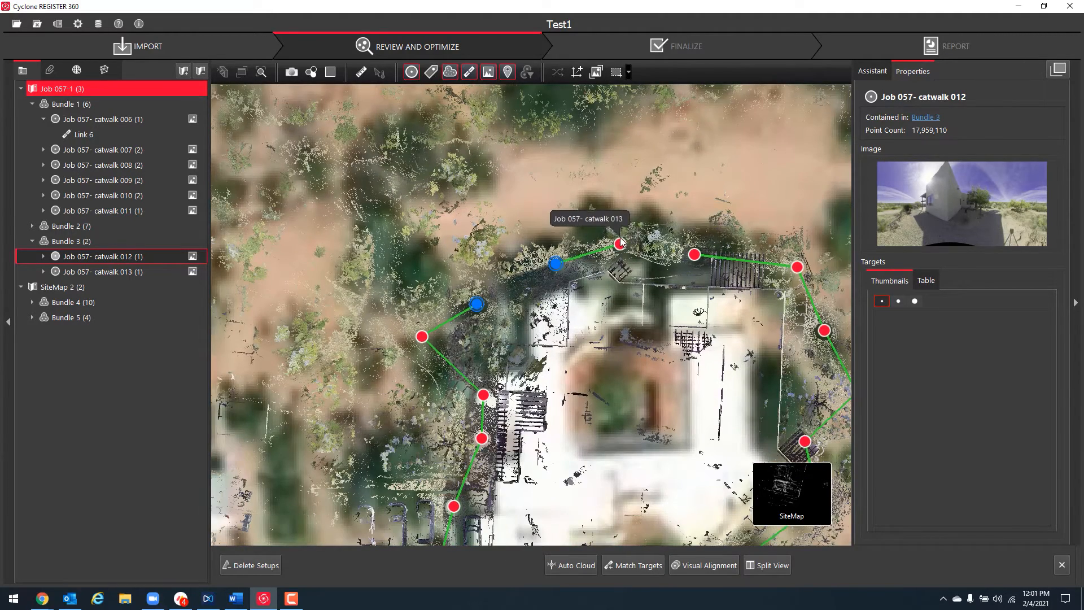
Select setup catwalk 012 together with catwalk 011 and open the pair in Visual Alignment
left_click(619, 244)
left_click(556, 264)
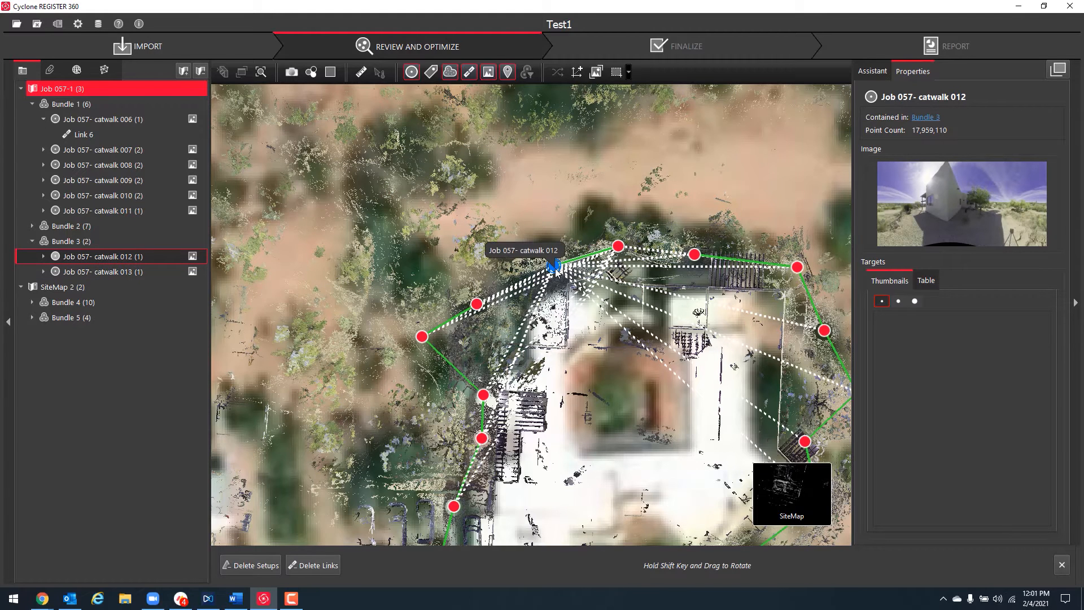
left_click(480, 305, "ctrl")
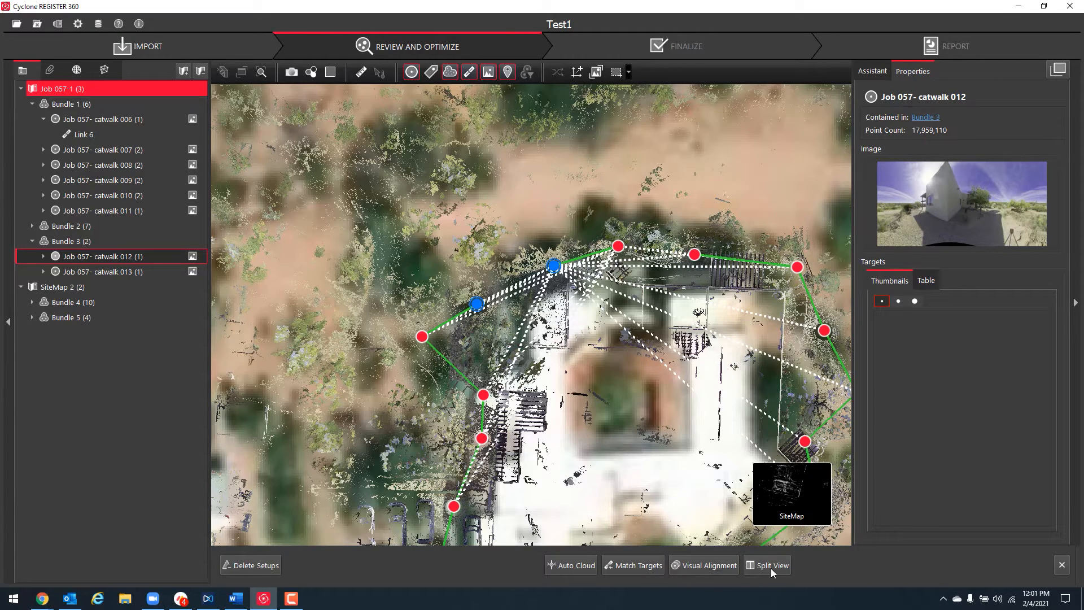
left_click(710, 566)
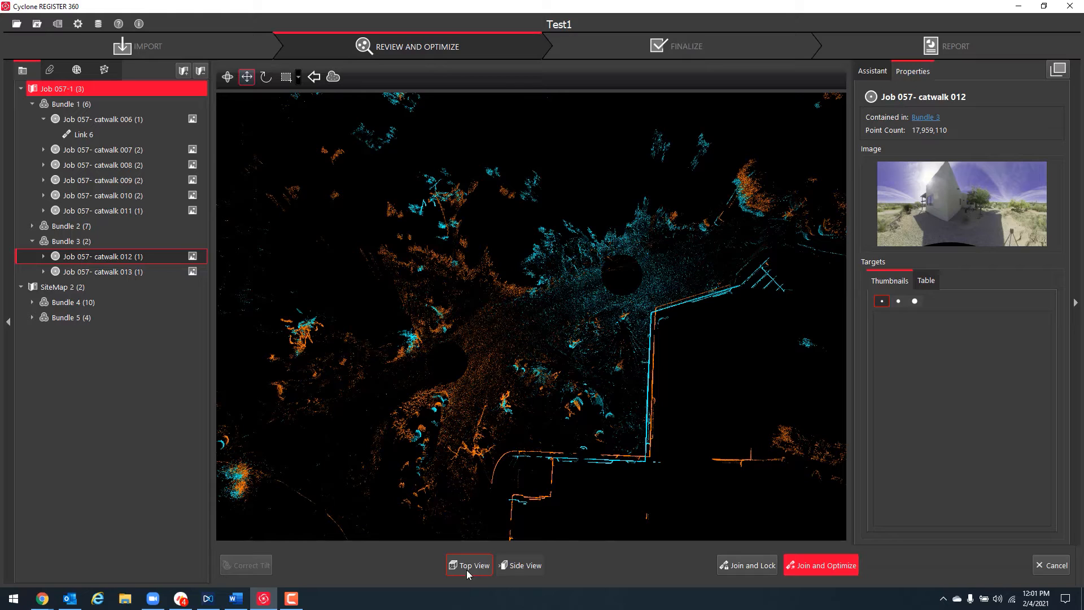
Align the point clouds of catwalk 011 and catwalk 012 in plan along the building walls and their shared corner
left_click_drag(668, 428, 594, 390)
scroll(594, 389, "up", 5)
left_click_drag(547, 459, 554, 448)
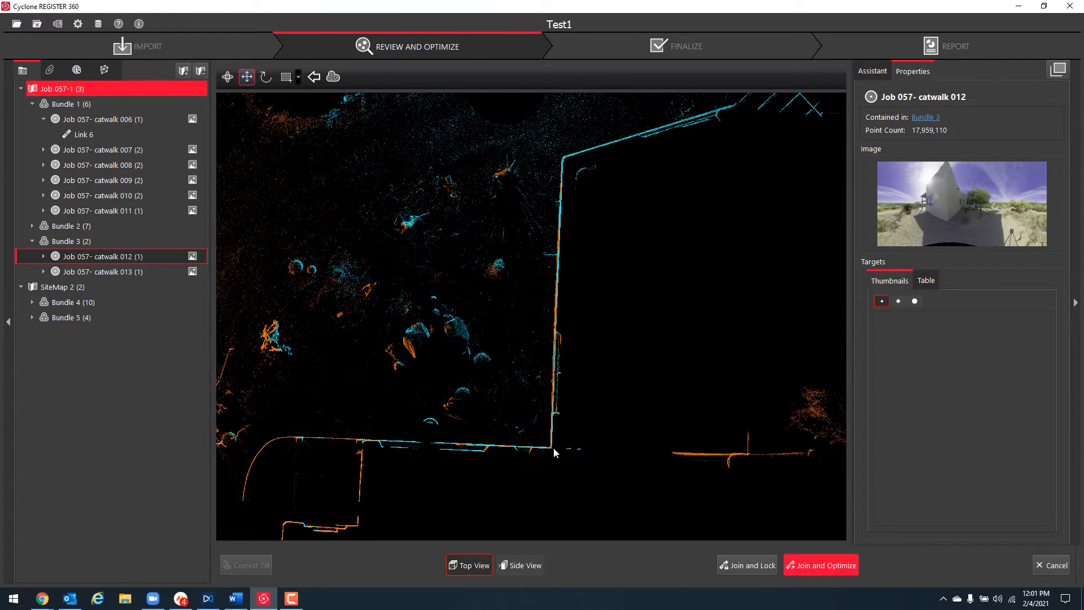
middle_click_drag(601, 438, 582, 389)
scroll(500, 366, "up", 2)
scroll(605, 406, "up", 4)
scroll(571, 398, "down", 3)
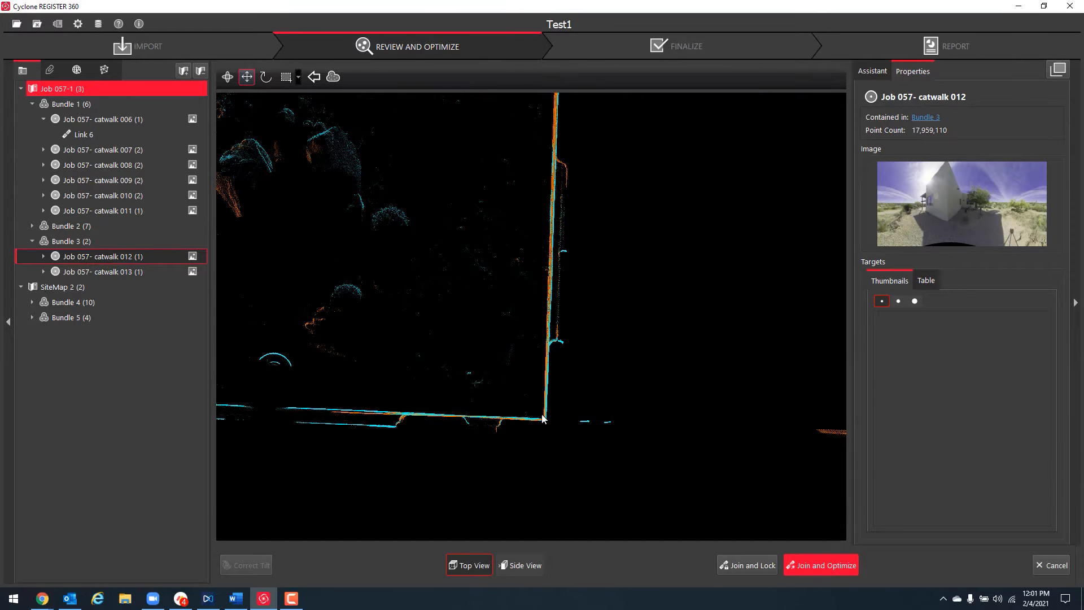
left_click_drag(544, 419, 543, 419)
middle_click_drag(690, 434, 641, 451)
scroll(647, 412, "down", 3)
scroll(626, 428, "down", 2)
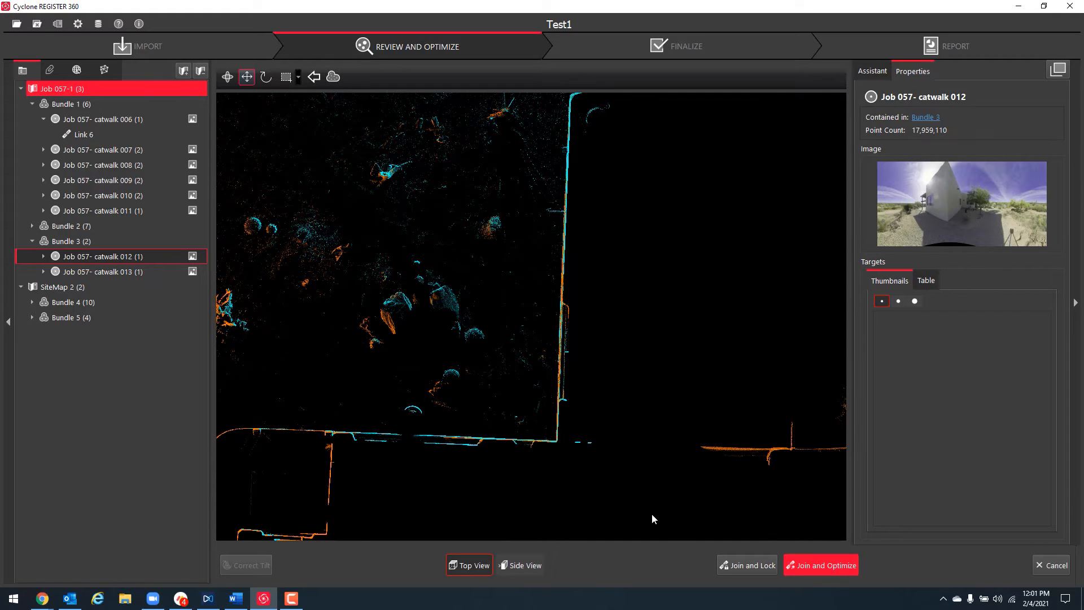
Align the catwalk 011 and catwalk 012 clouds in height in side view and check the fit along the ground
left_click(523, 567)
left_click_drag(614, 413, 499, 311)
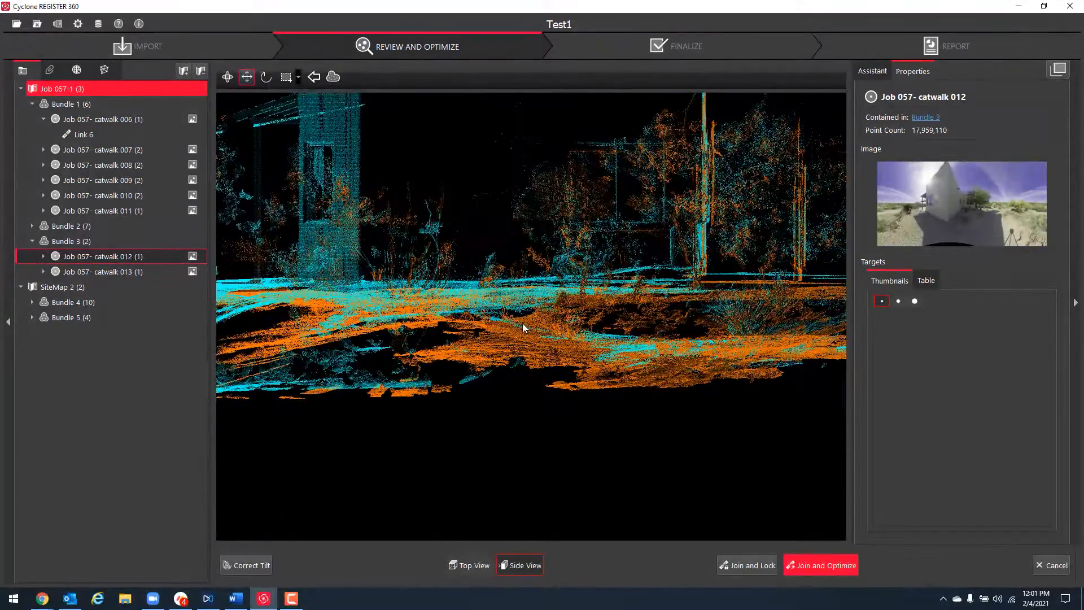
scroll(544, 375, "down", 5)
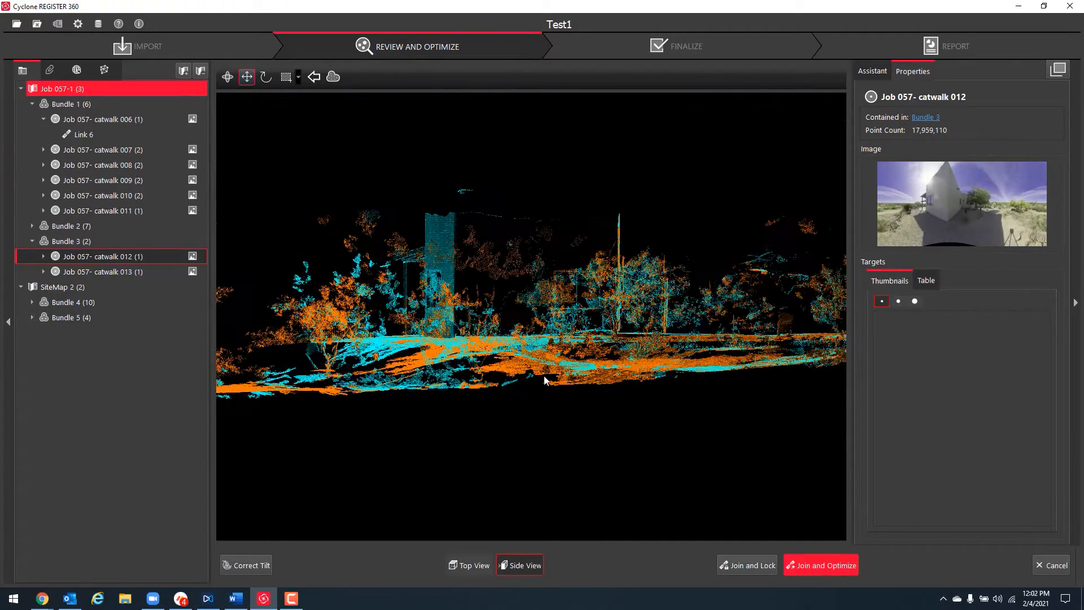
middle_click_drag(650, 374, 680, 372)
left_click_drag(509, 375, 518, 381)
scroll(518, 381, "up", 6)
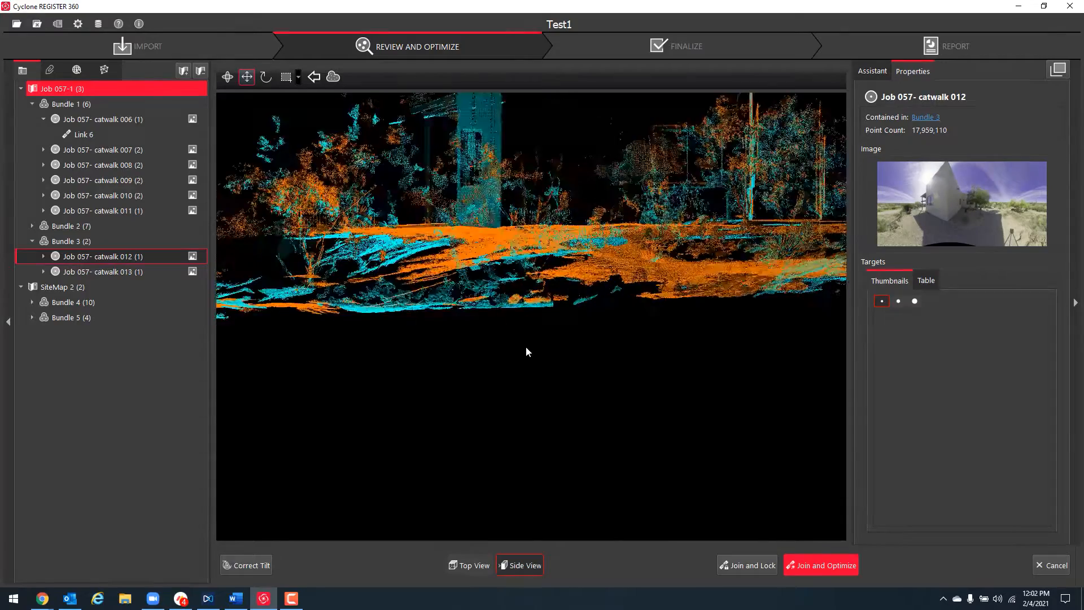
scroll(518, 371, "up", 2)
middle_click_drag(517, 370, 535, 394)
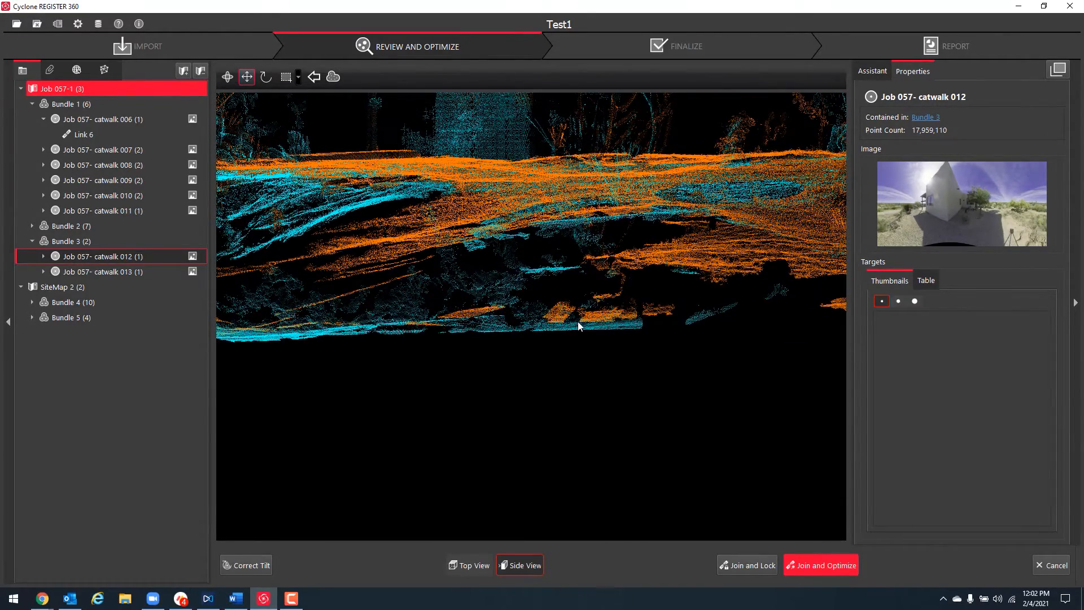
middle_click_drag(435, 376, 628, 370)
scroll(388, 361, "down", 5)
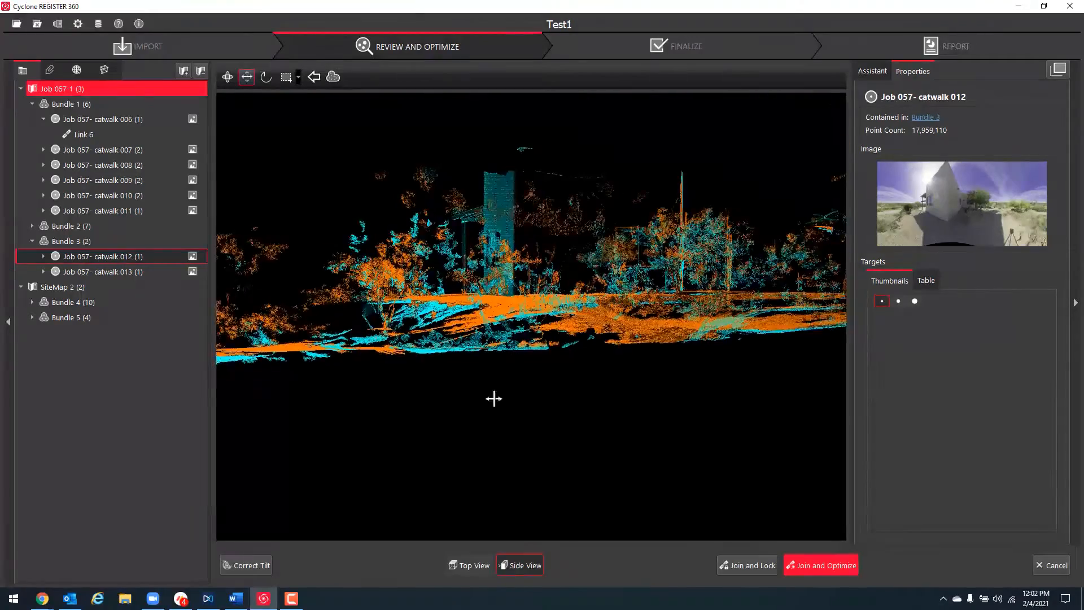
left_click_drag(448, 401, 516, 360)
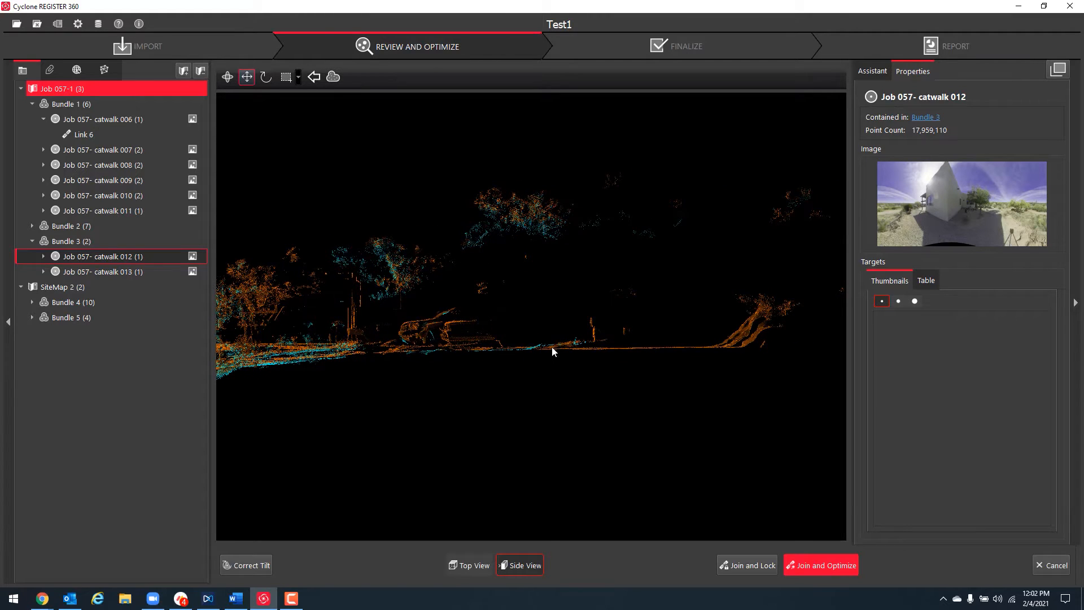
left_click_drag(497, 440, 562, 415)
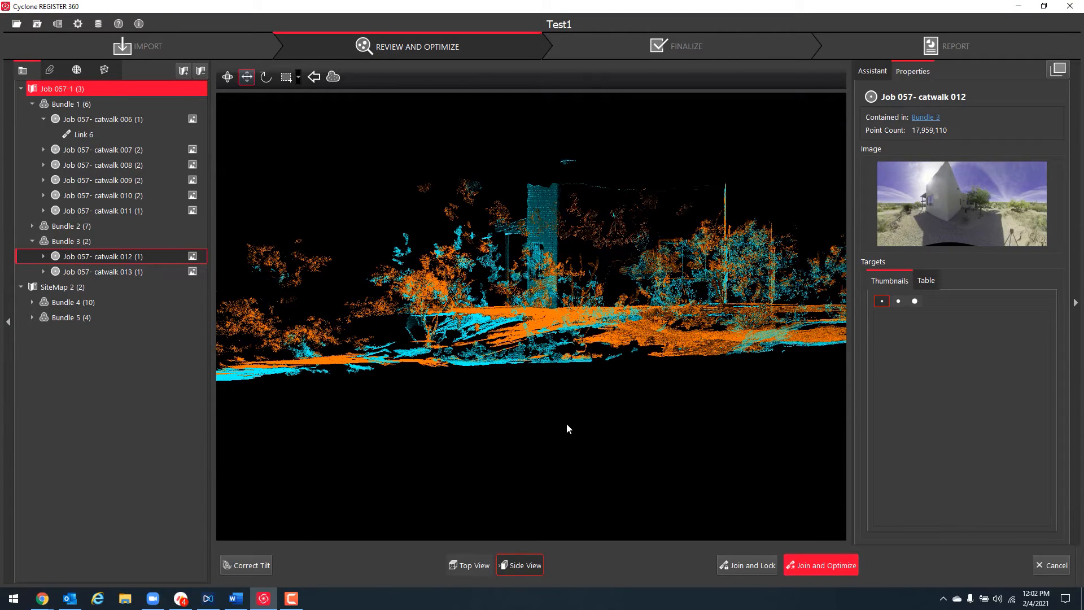
Move the catwalk 011 and catwalk 012 point clouds apart in plan view so their building walls are separated
left_click(467, 566)
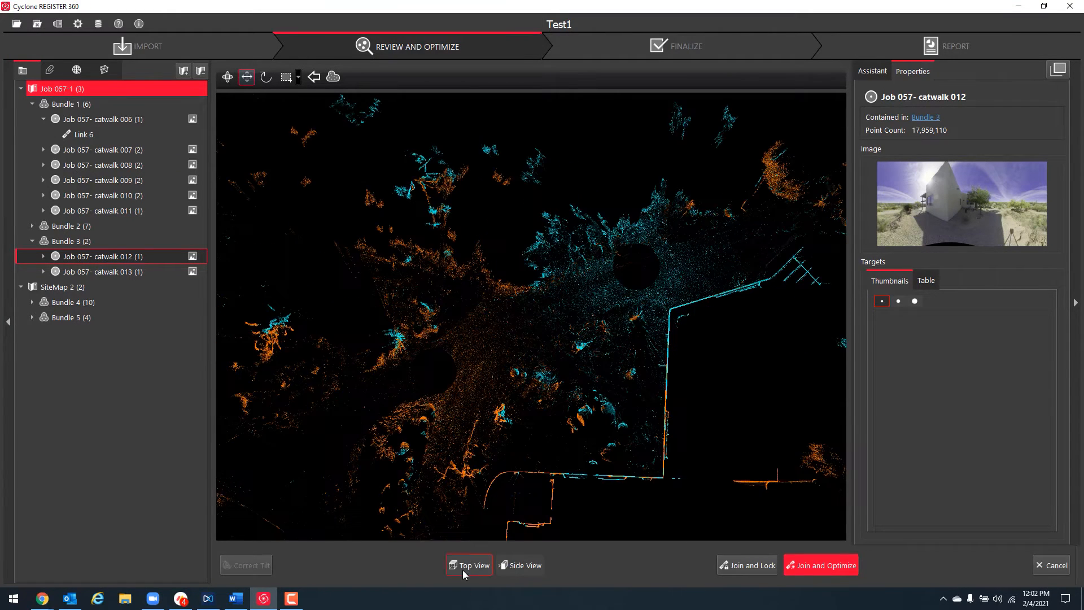
left_click_drag(653, 402, 577, 367)
scroll(575, 368, "down", 5)
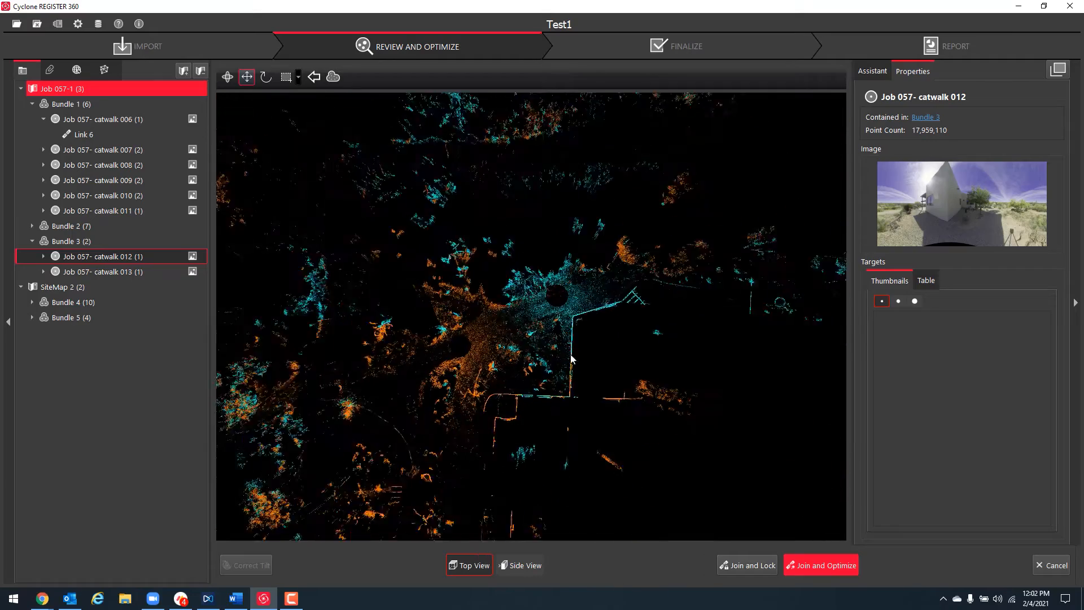
middle_click_drag(598, 367, 552, 320)
left_click_drag(511, 275, 381, 180)
middle_click_drag(533, 301, 636, 402)
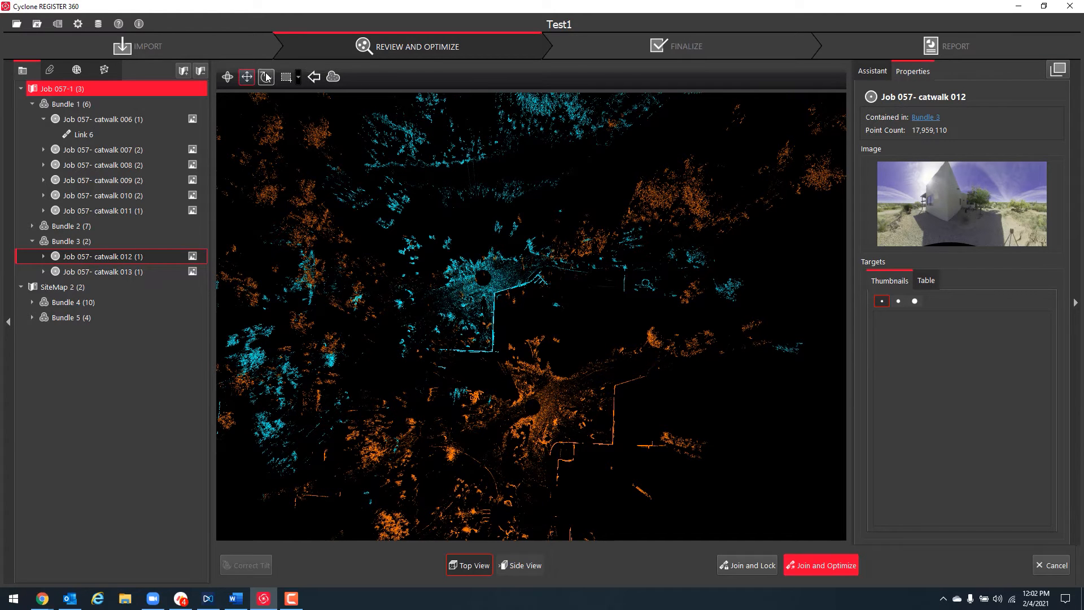
left_click_drag(510, 223, 679, 380)
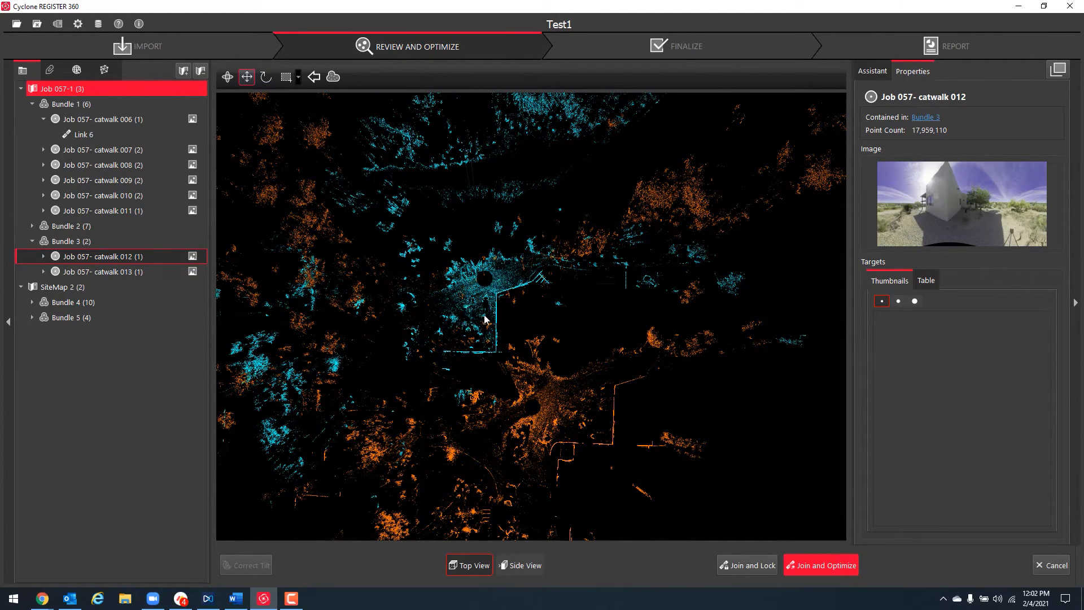
Bring the separated catwalk 011 and catwalk 012 clouds back together in plan along the building walls
mouse_move(497, 314)
left_mouse_down()
mouse_move(527, 307)
mouse_move(513, 313)
left_mouse_up()
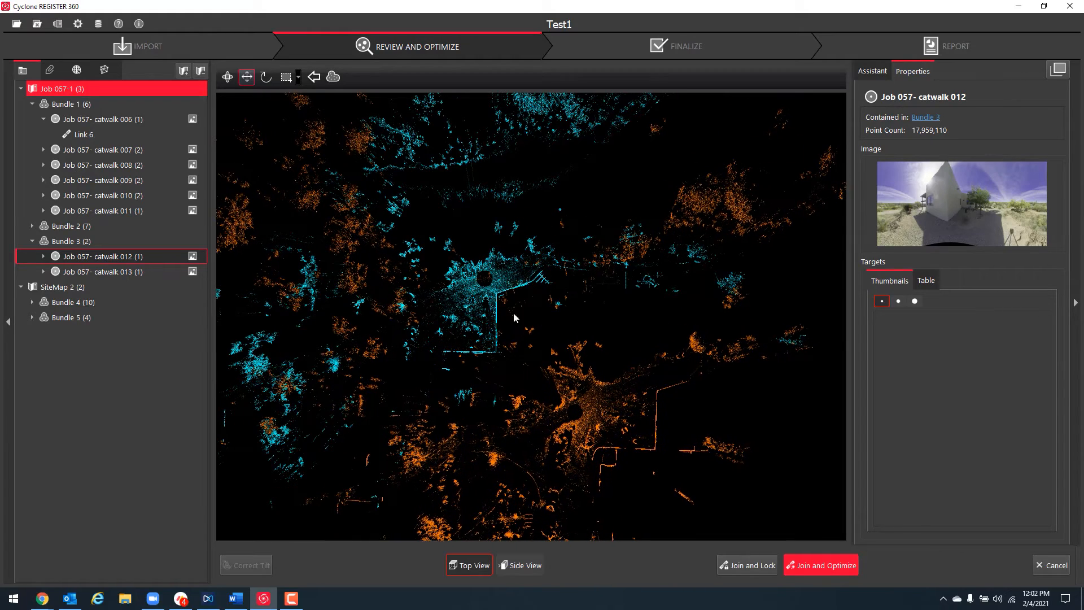
left_click_drag(493, 276, 482, 249)
left_click_drag(534, 374, 556, 359)
scroll(538, 371, "down", 5)
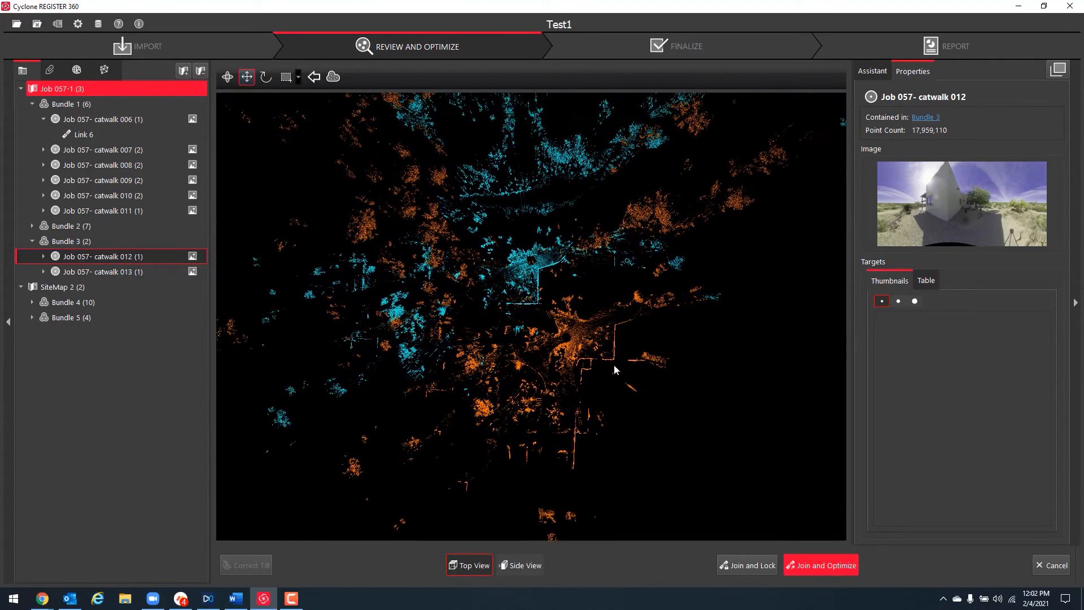
left_click_drag(528, 290, 605, 344)
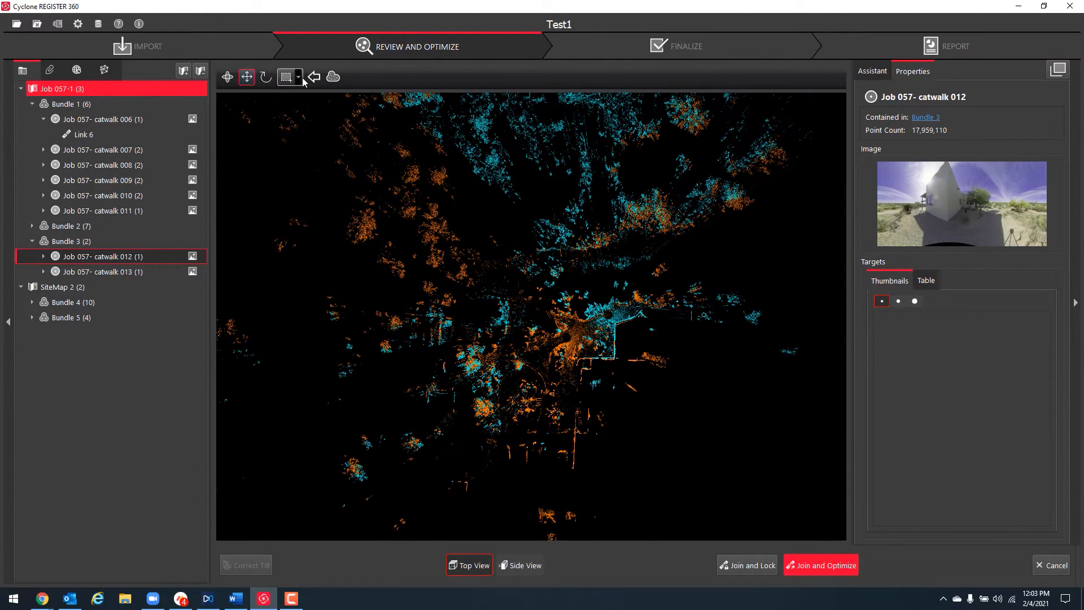
middle_click_drag(602, 483, 538, 458)
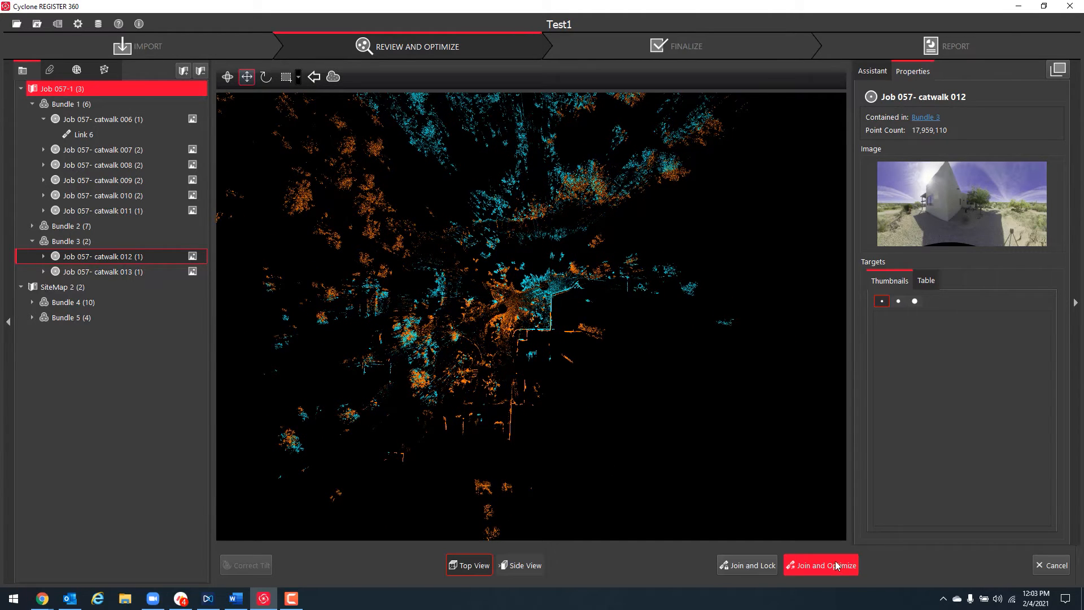
Refine the match at the shared wall corner and try Join and Optimize, declining to keep the link
scroll(553, 289, "up", 5)
left_click_drag(552, 290, 555, 300)
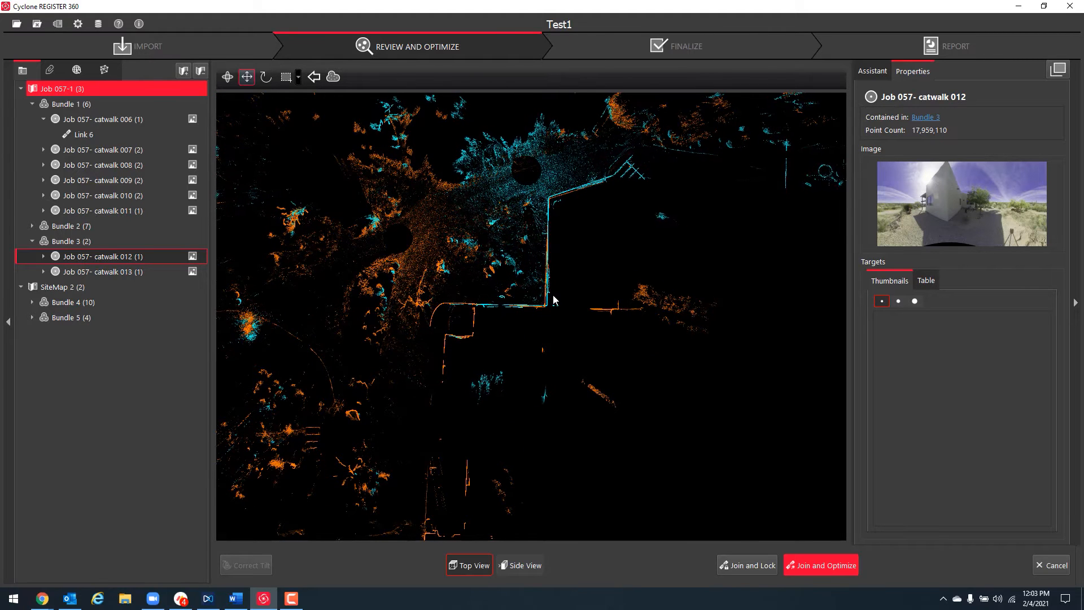
left_click(815, 569)
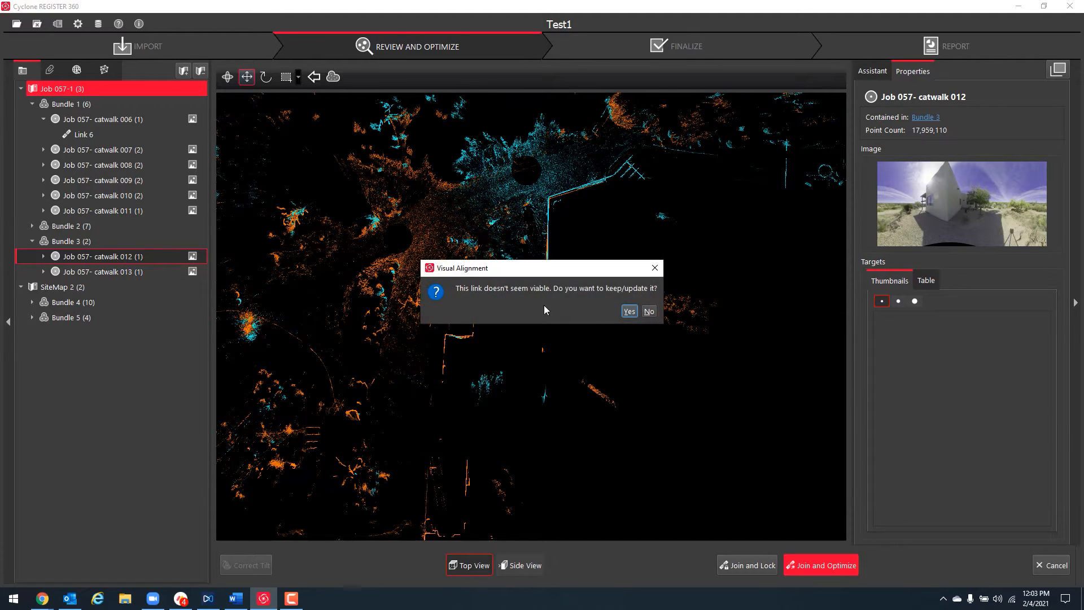
left_click(649, 311)
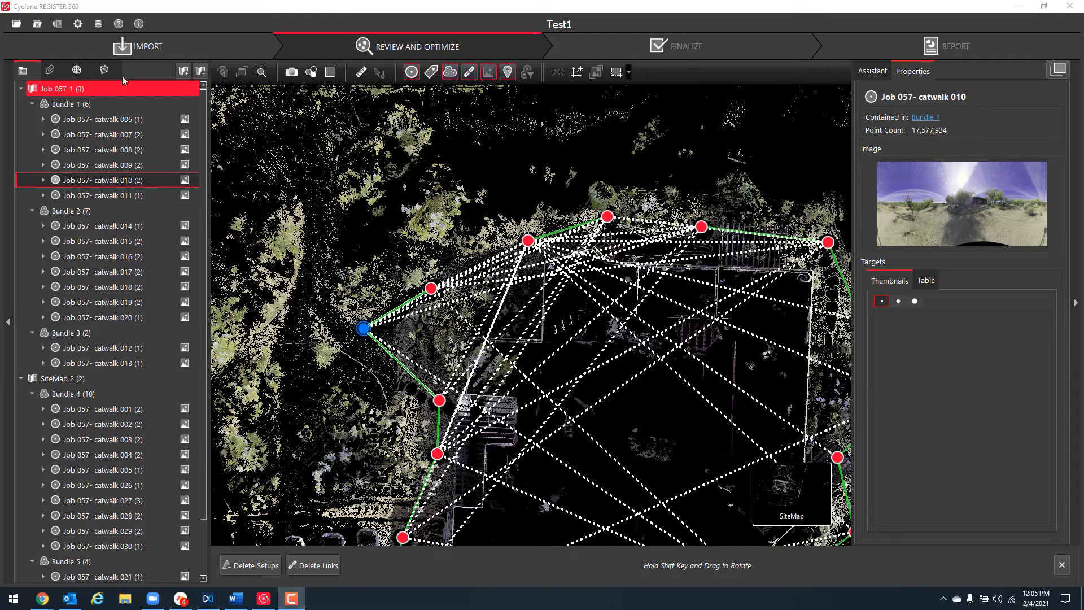
left_click(79, 69)
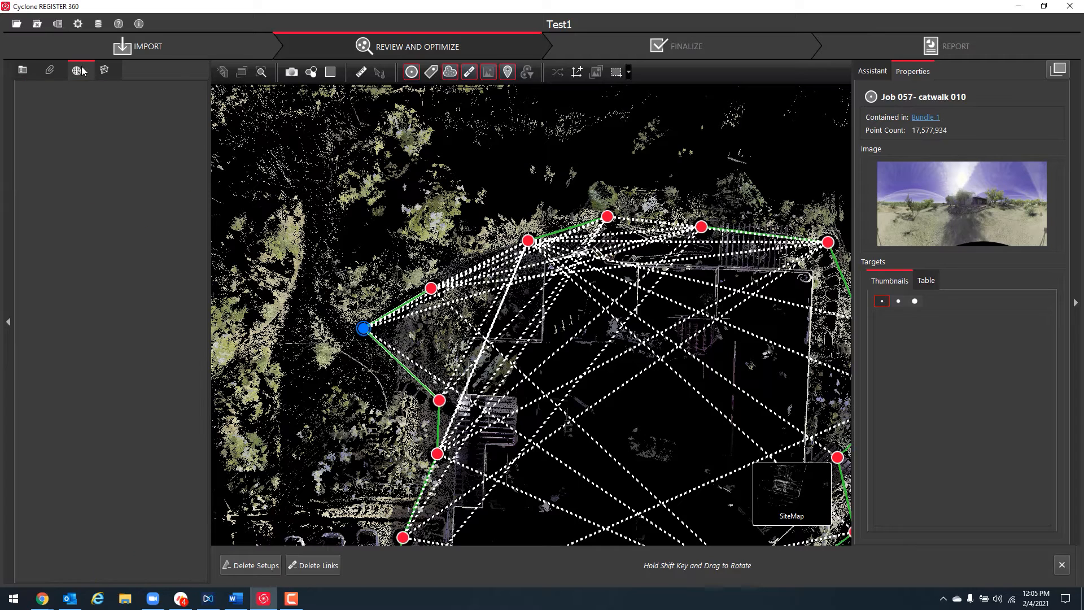
left_click(55, 73)
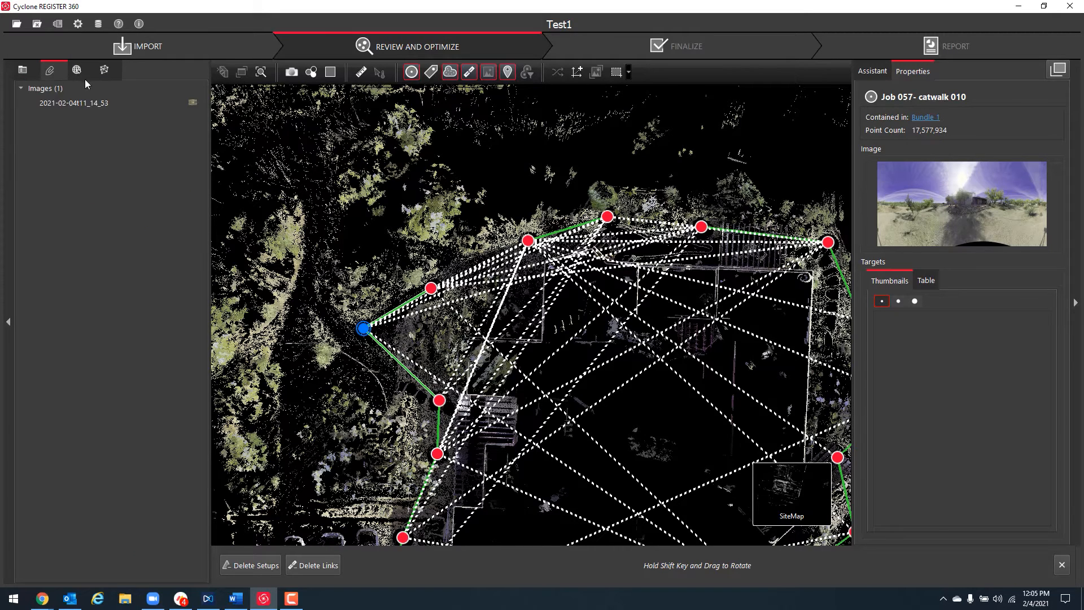
right_click(61, 104)
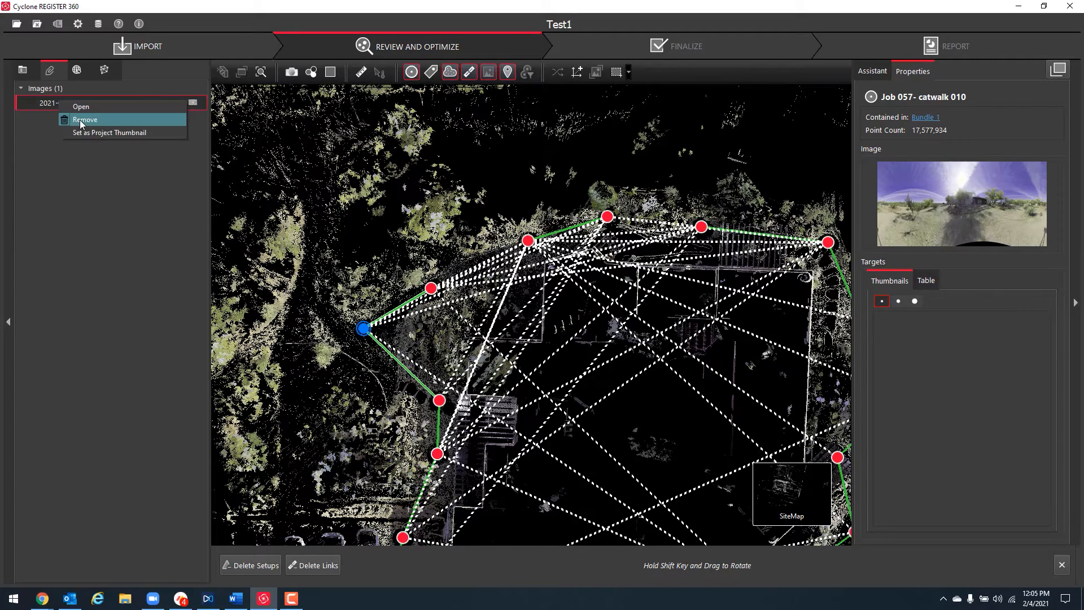
left_click(39, 146)
left_click(27, 71)
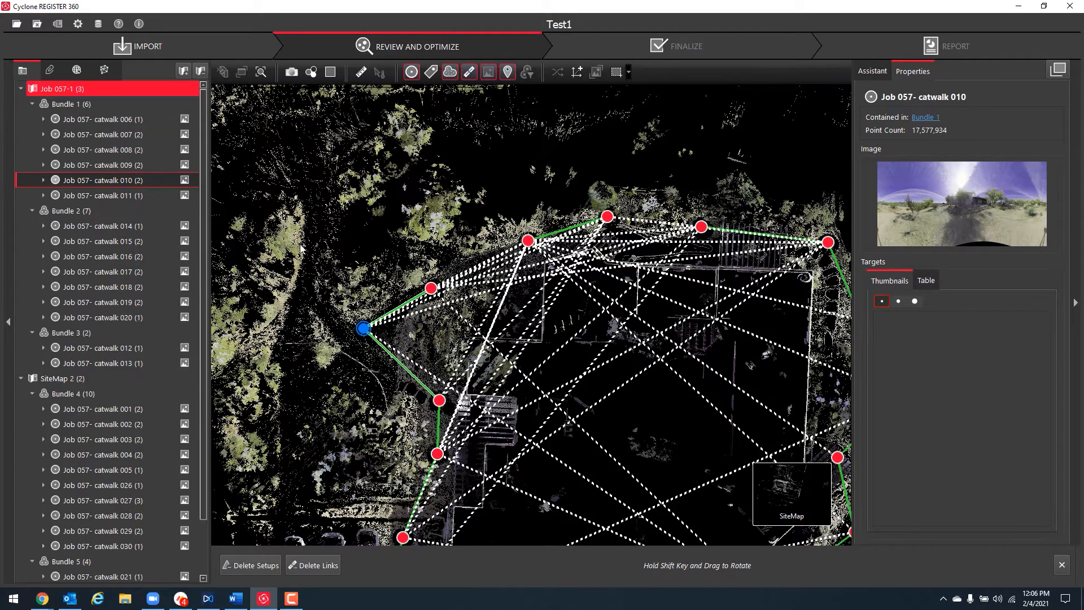
Select setups catwalk 011 and catwalk 012 together in the site map and open the pair in Visual Alignment
scroll(528, 342, "up", 5)
left_click_drag(543, 359, 603, 372)
scroll(664, 389, "down", 2)
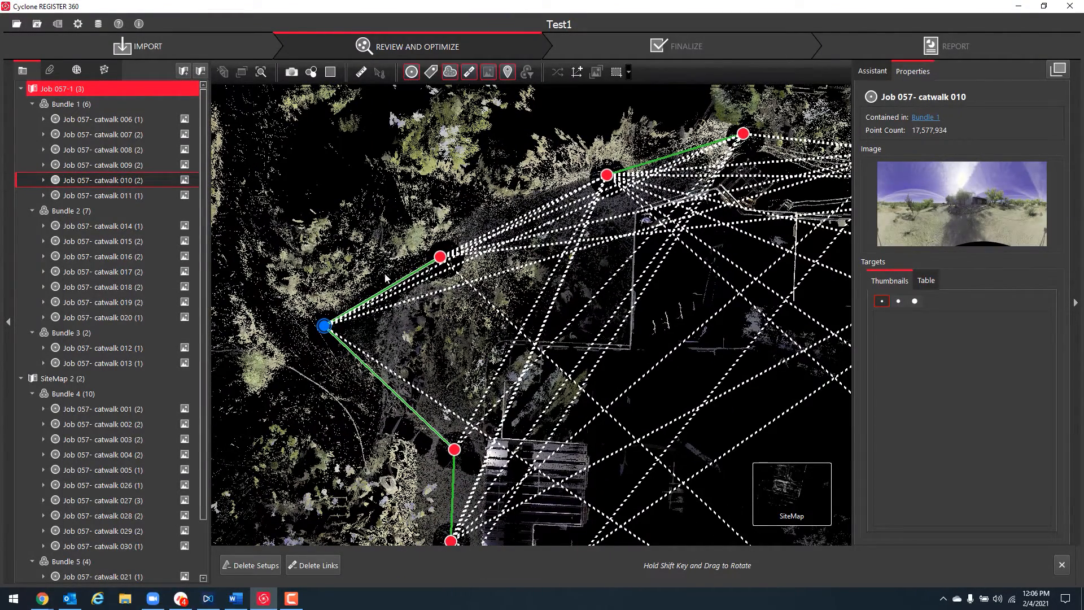
mouse_move(324, 326)
left_mouse_down()
mouse_move(340, 297)
mouse_move(332, 280)
mouse_move(315, 308)
mouse_move(255, 308)
mouse_move(312, 334)
mouse_move(324, 328)
left_mouse_up()
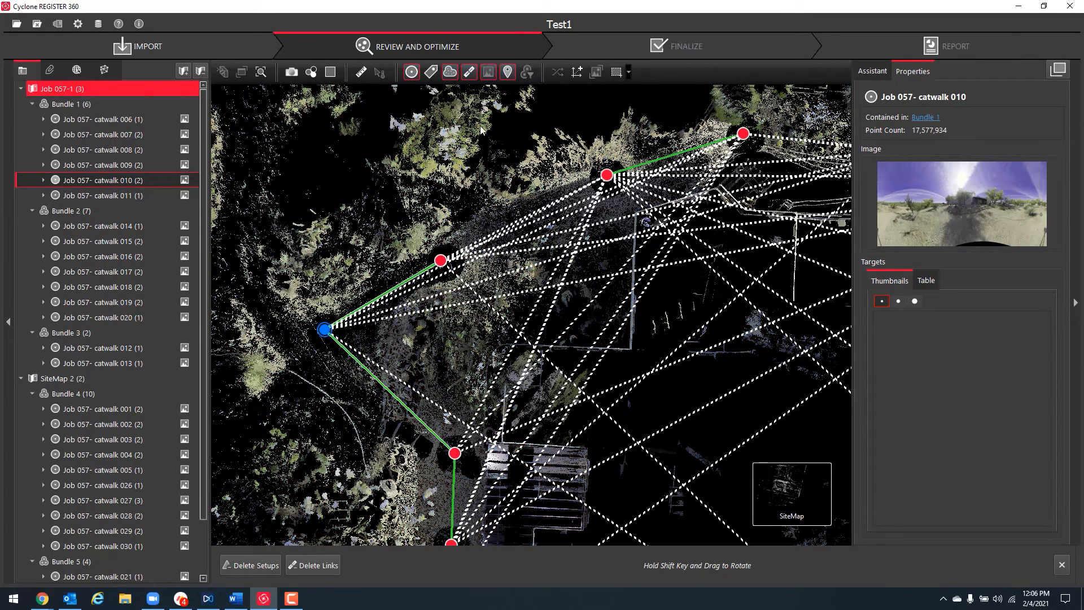
left_click(440, 261)
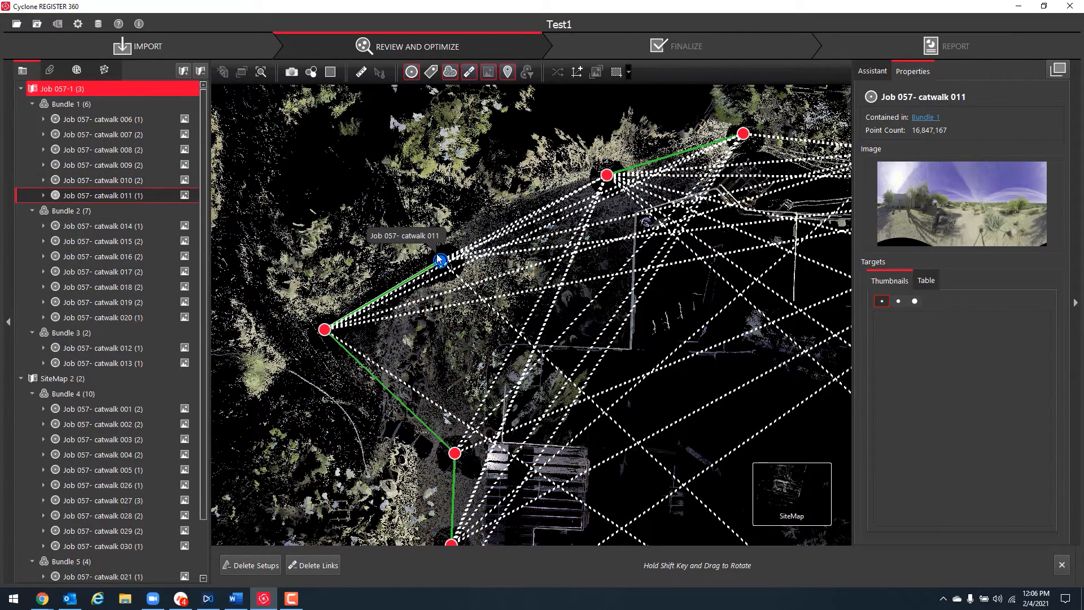
left_click(608, 175, "ctrl")
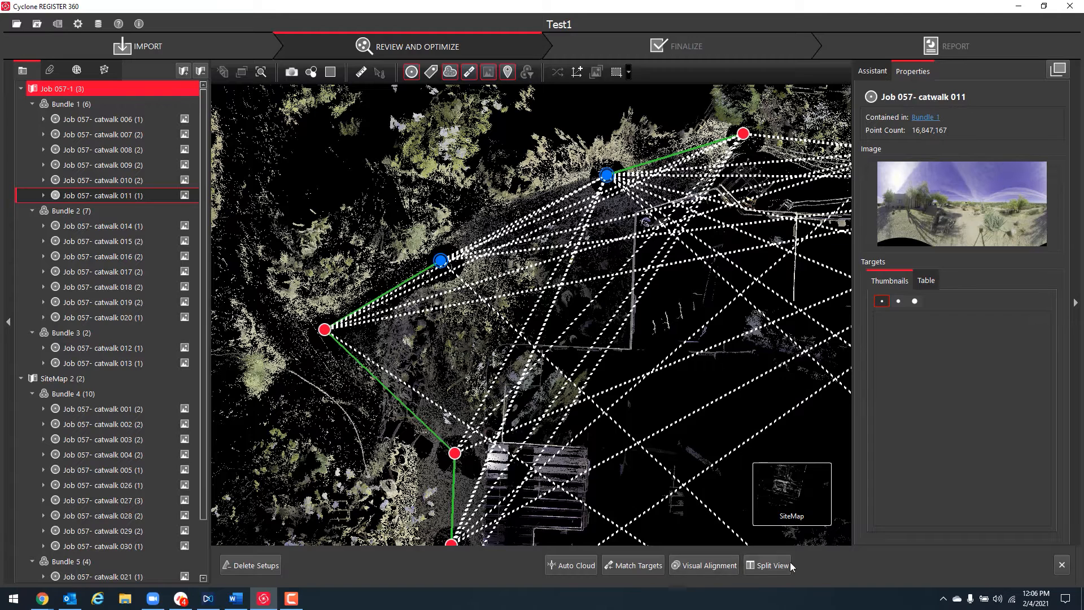
left_click(724, 566)
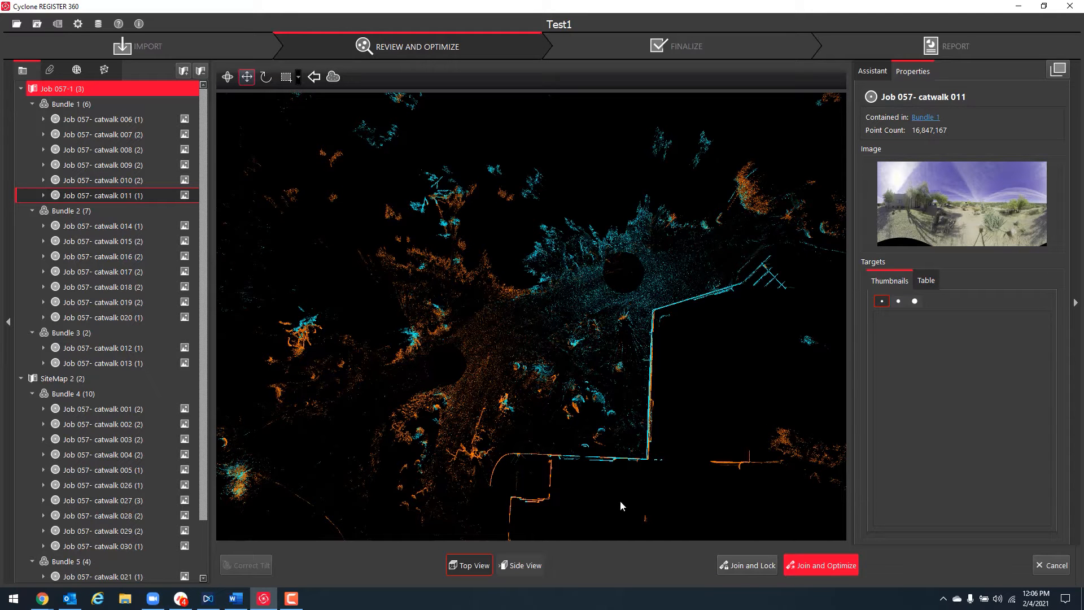
Join and optimize the catwalk 011 and catwalk 012 pair, accepting the registration results and automatic creation of the suggested links
left_click(807, 566)
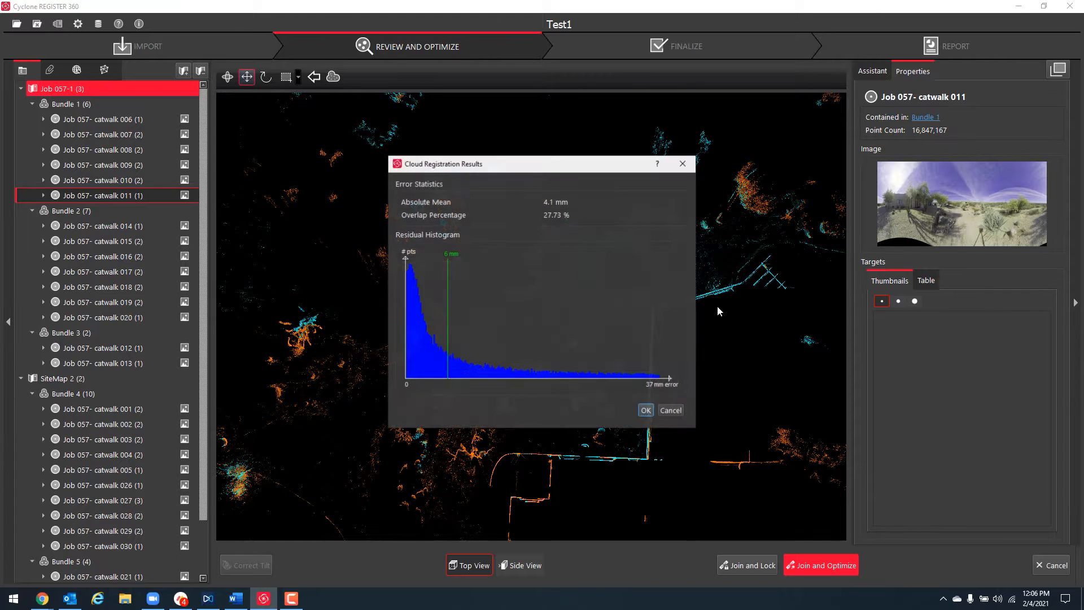
left_click(645, 411)
left_click(595, 312)
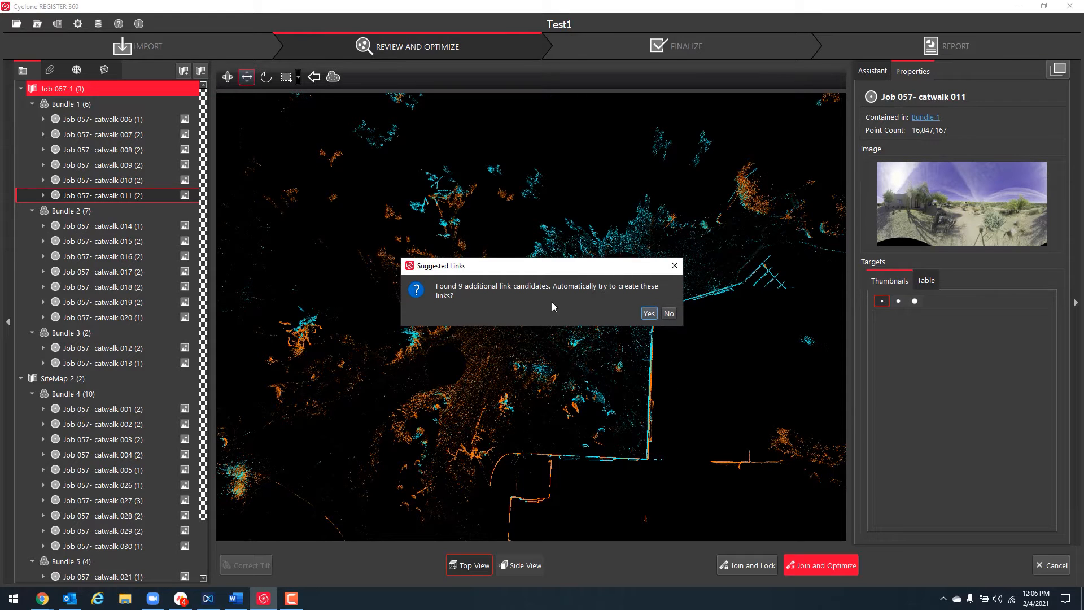
left_click(648, 314)
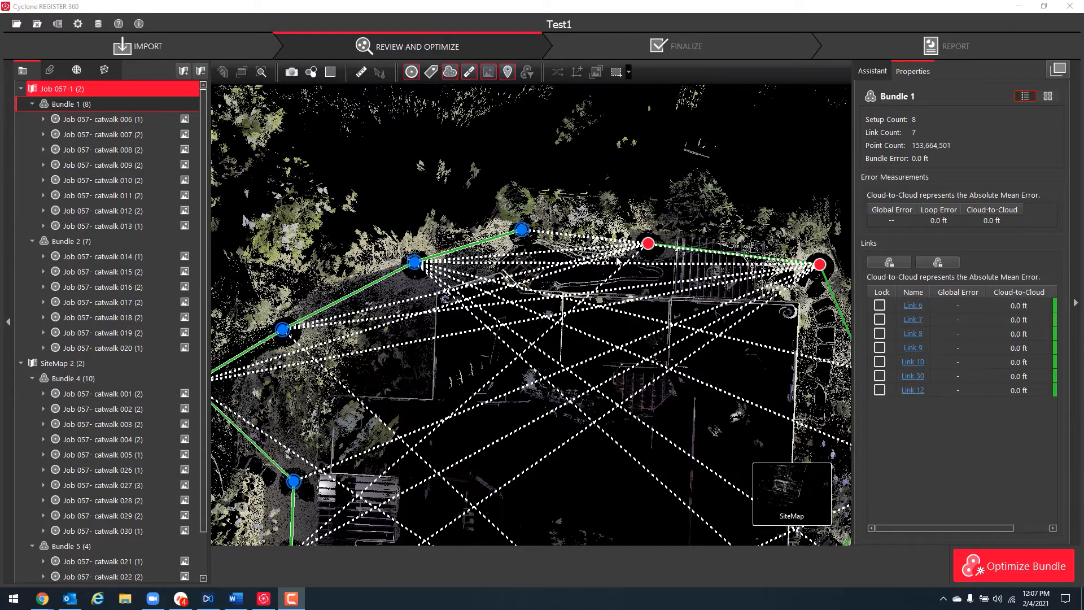
Select setup catwalk 013 at the end of the merged Bundle 1 and open its panoramic setup view
right_click_drag(658, 326, 593, 341)
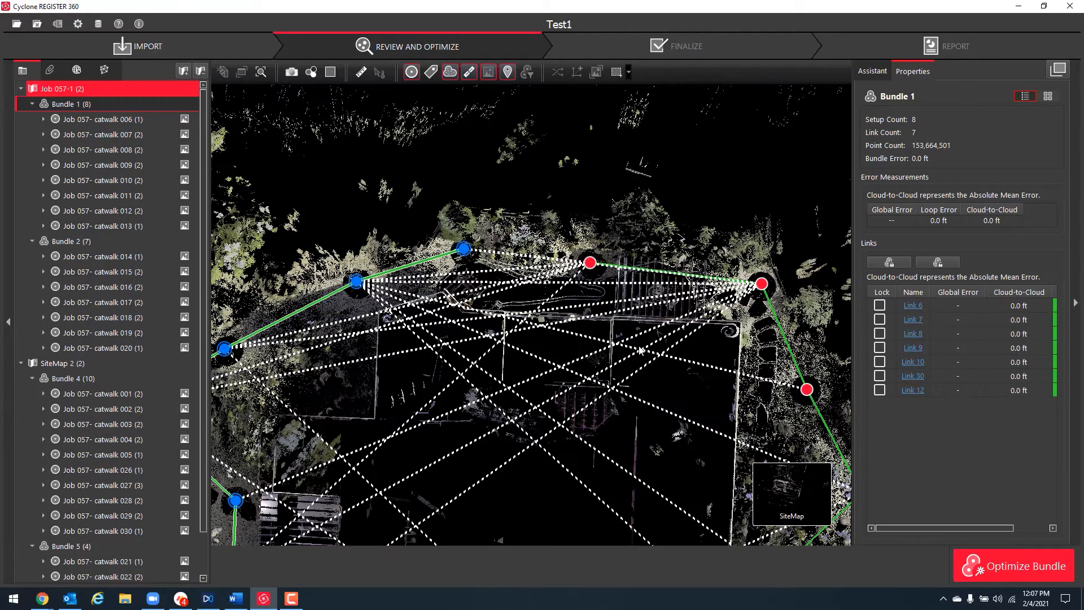
right_click_drag(593, 335, 633, 327)
scroll(602, 339, "up", 1)
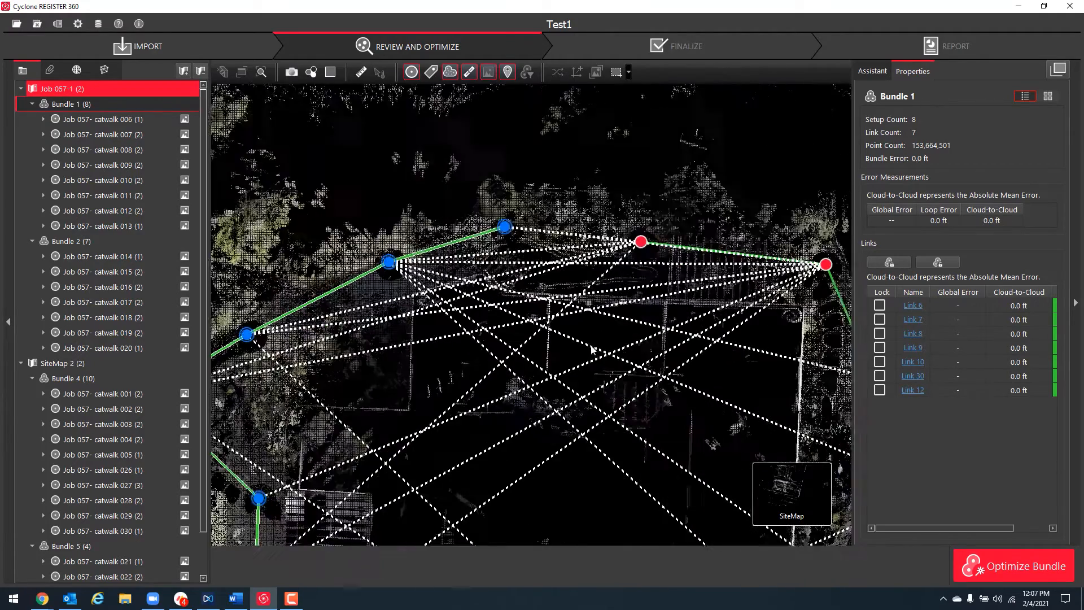
right_click_drag(575, 304, 571, 330)
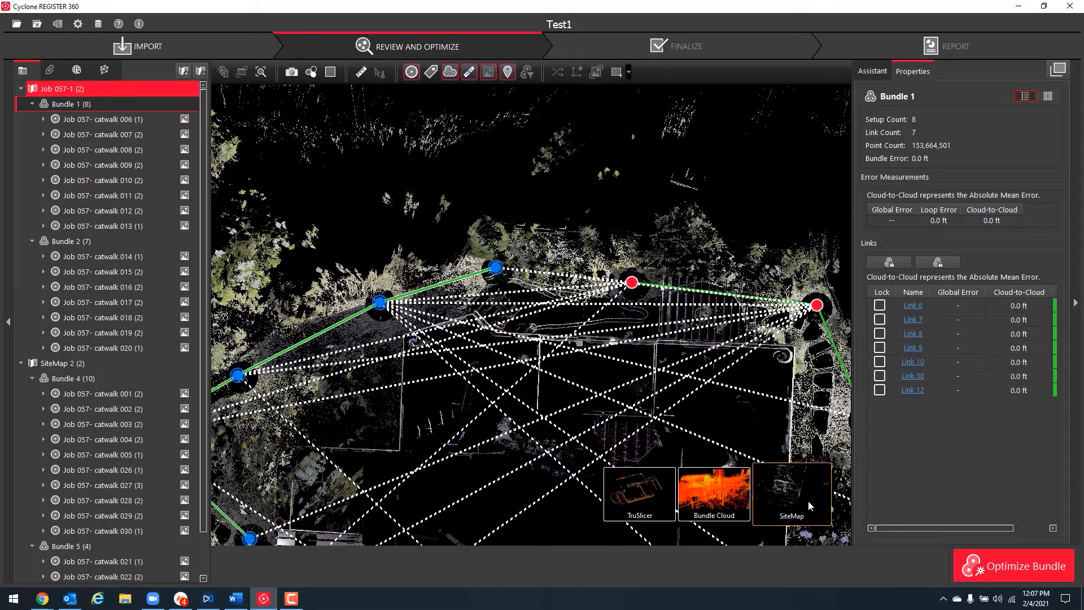
left_click(491, 276)
scroll(453, 374, "down", 2)
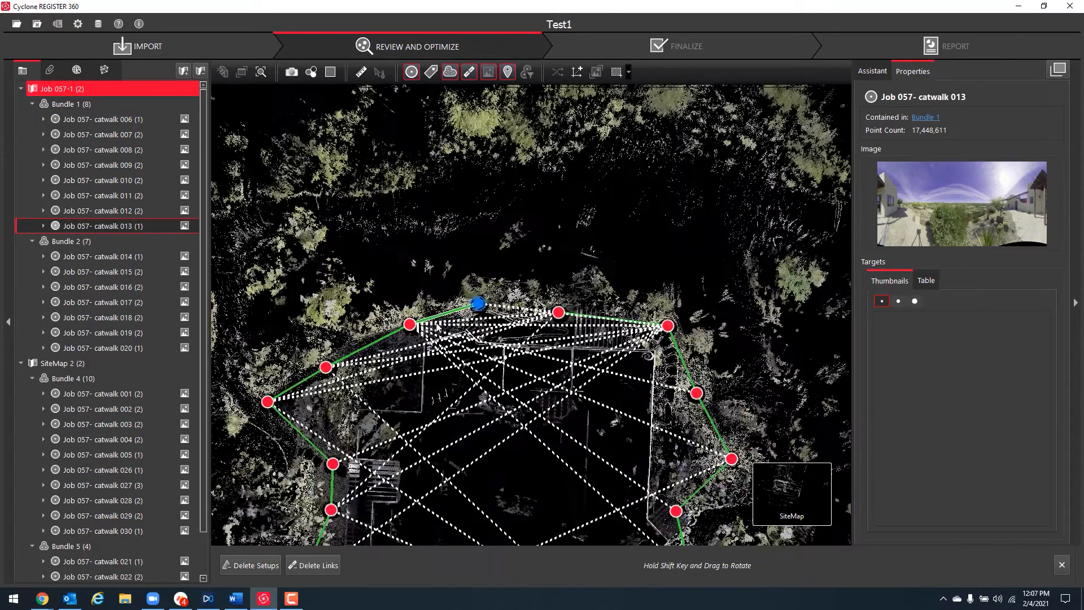
scroll(478, 305, "up", 1)
right_click(479, 305)
left_click(491, 310)
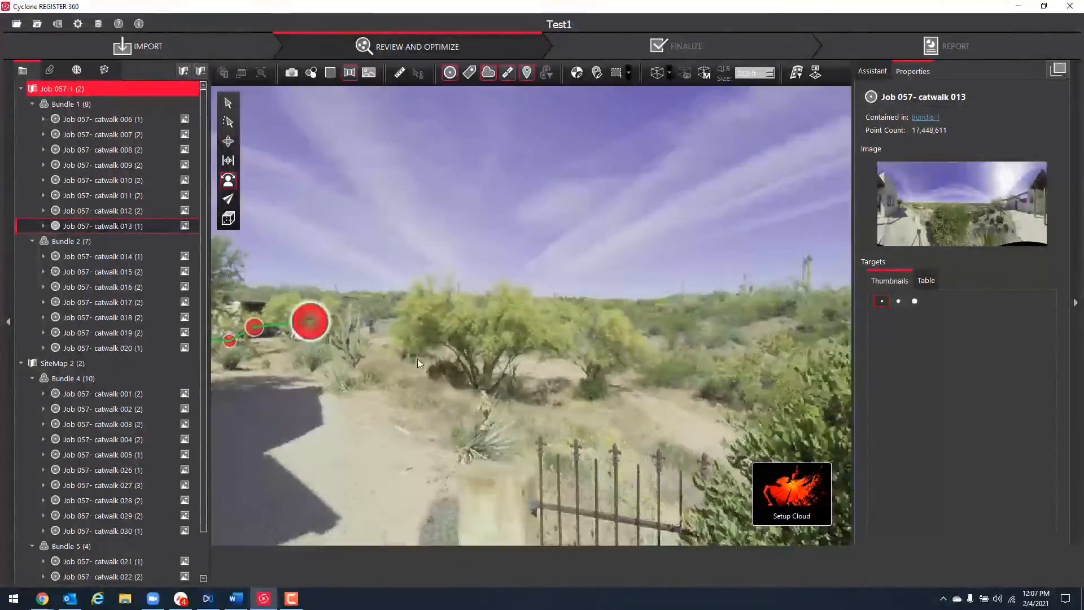
Look around the catwalk 013 panorama toward the house wall and go back to the site map
left_click_drag(771, 362, 768, 327)
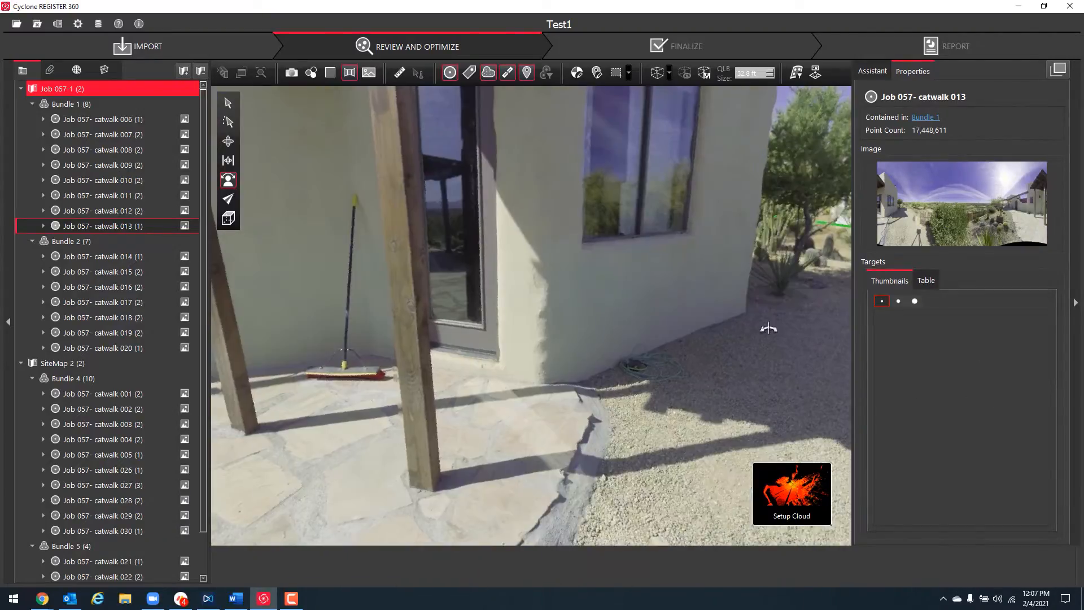
mouse_move(775, 489)
left_click(714, 500)
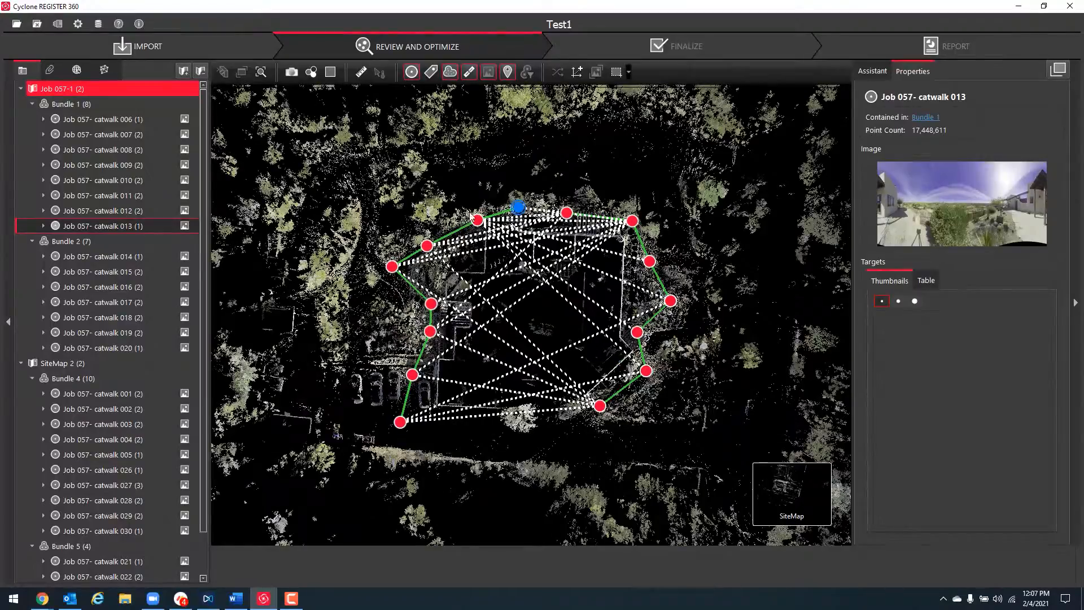
Examine the bundle cloud around setup catwalk 012 in 3D and return to the site map
left_click(478, 219)
mouse_move(777, 480)
left_click(647, 509)
left_click_drag(646, 510, 678, 337)
scroll(479, 293, "up", 5)
mouse_move(547, 339)
left_mouse_down()
mouse_move(513, 349)
mouse_move(615, 353)
mouse_move(768, 309)
mouse_move(649, 316)
mouse_move(605, 303)
mouse_move(660, 303)
left_mouse_up()
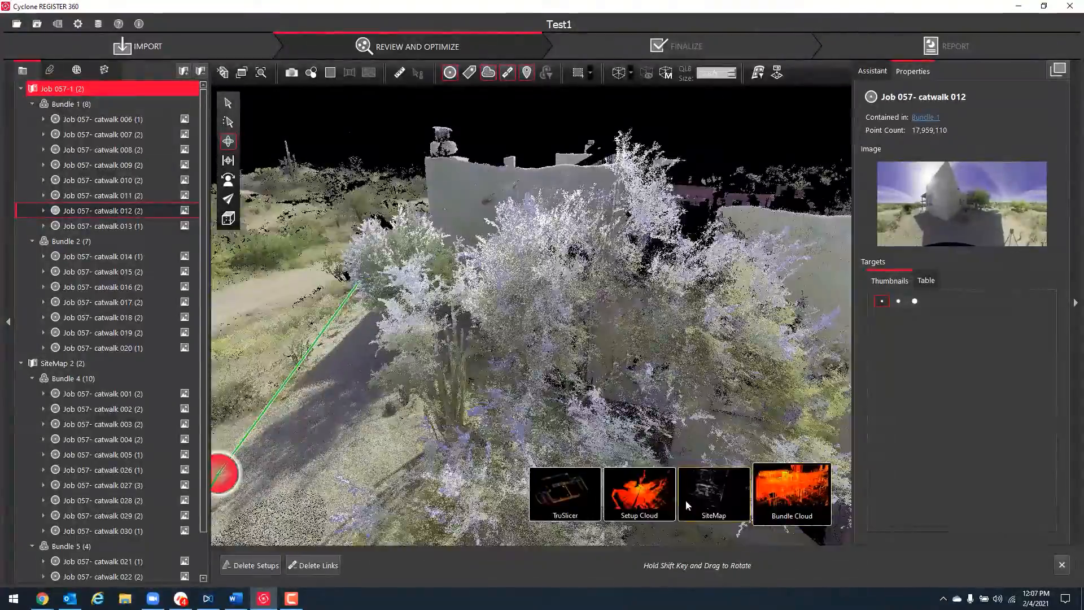
left_click(689, 500)
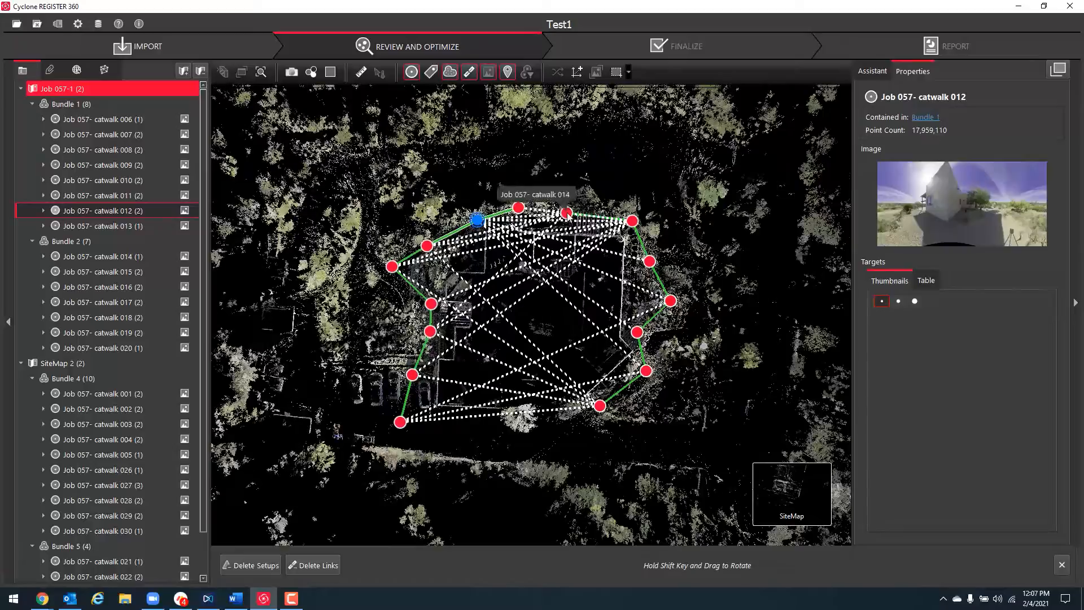
View the bundle cloud containing setup catwalk 014 and return to the site map
left_click(567, 214)
left_click(654, 494)
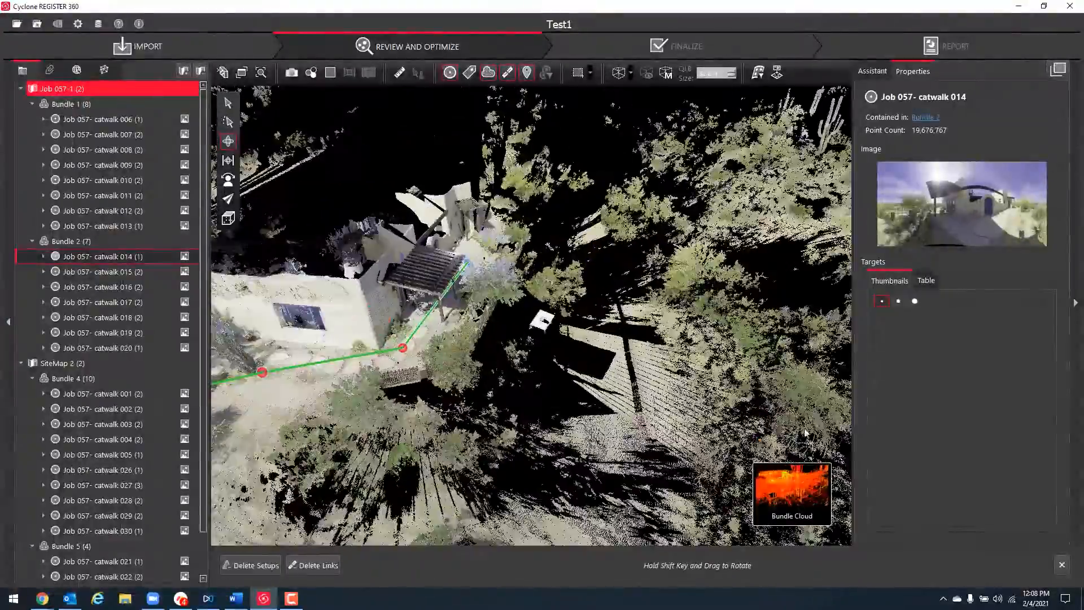
mouse_move(783, 498)
left_click(715, 497)
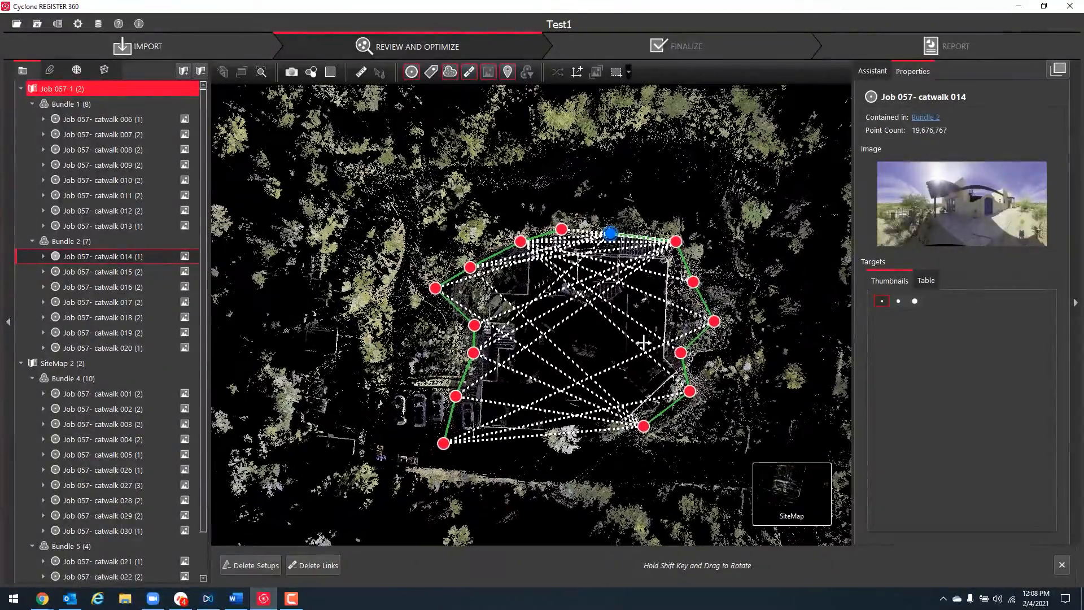
Look around the panoramic setup view of catwalk 014 and go back to the site map
right_click(610, 233)
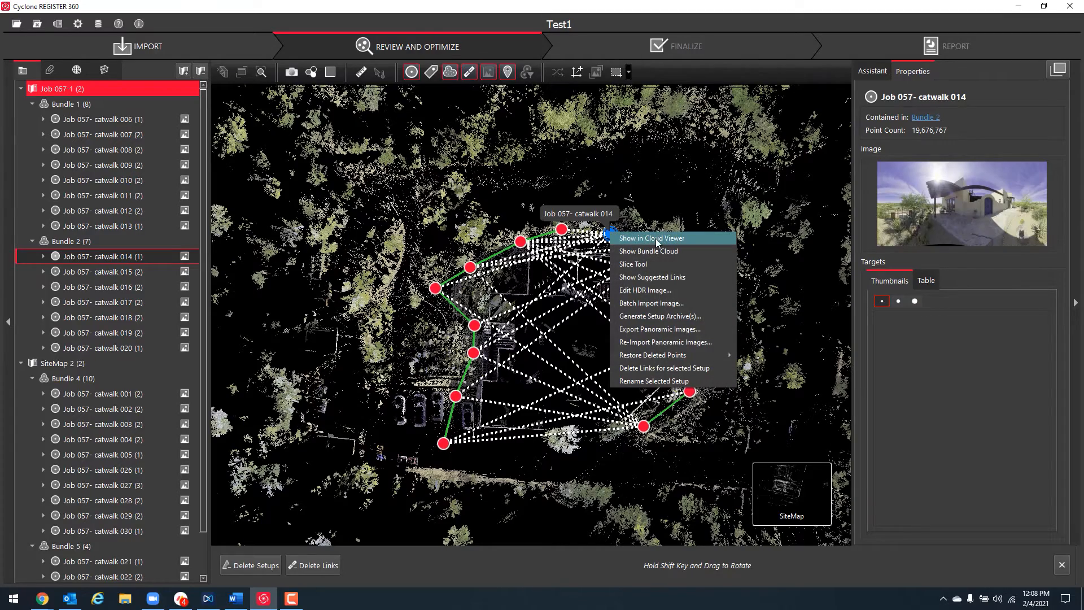
scroll(609, 234, "up", 5)
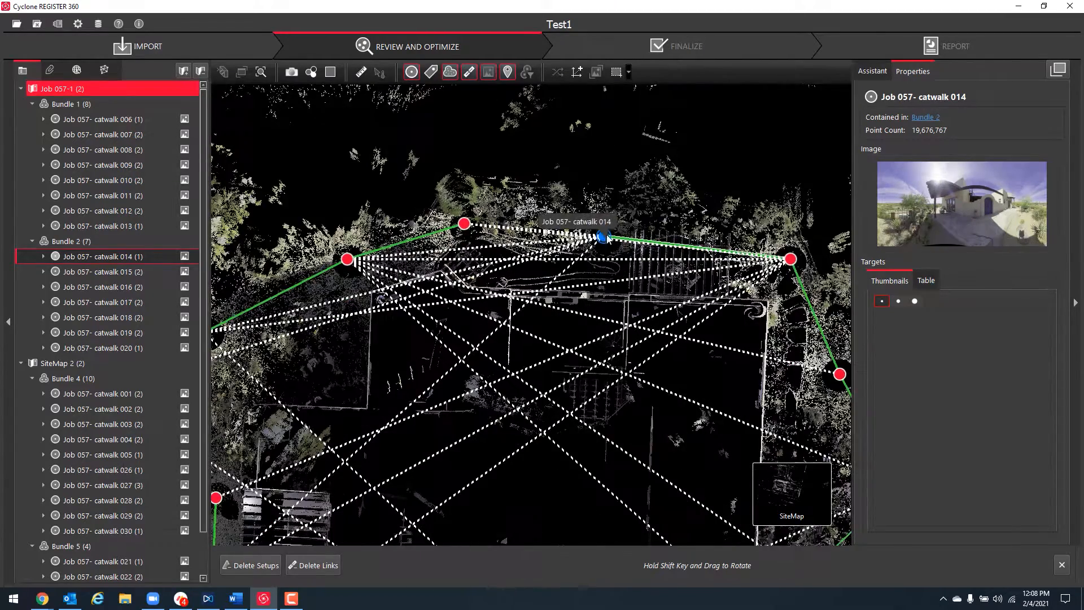
mouse_move(757, 486)
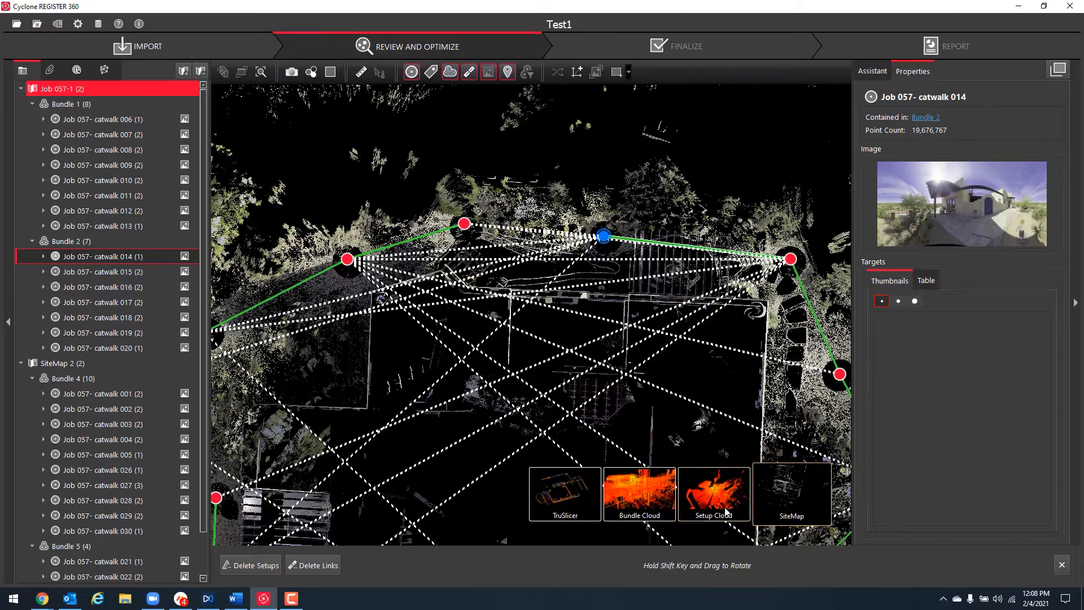
left_click(713, 489)
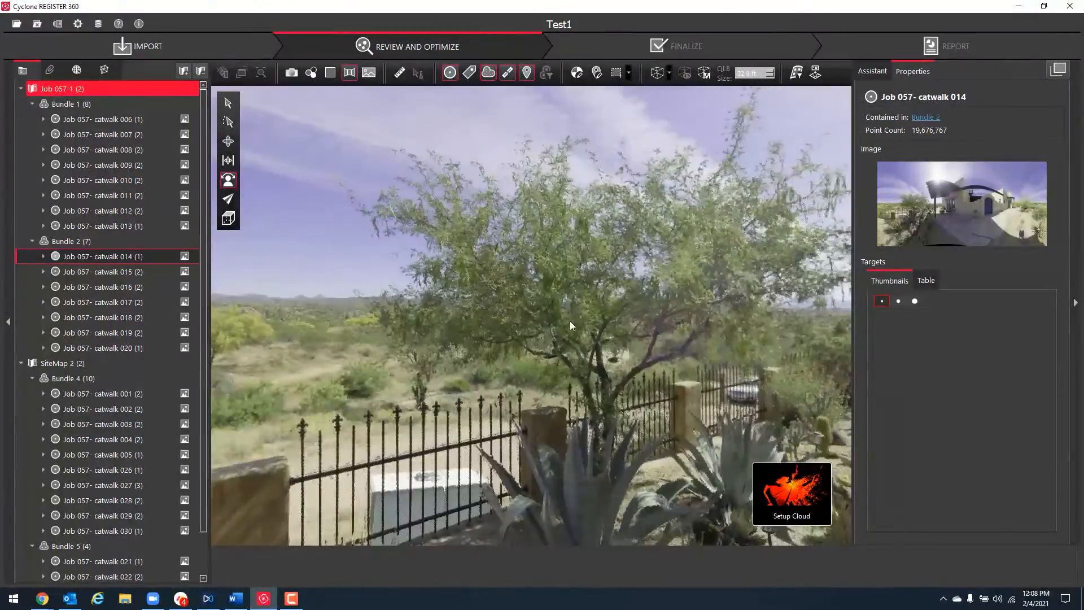
left_click_drag(571, 326, 452, 347)
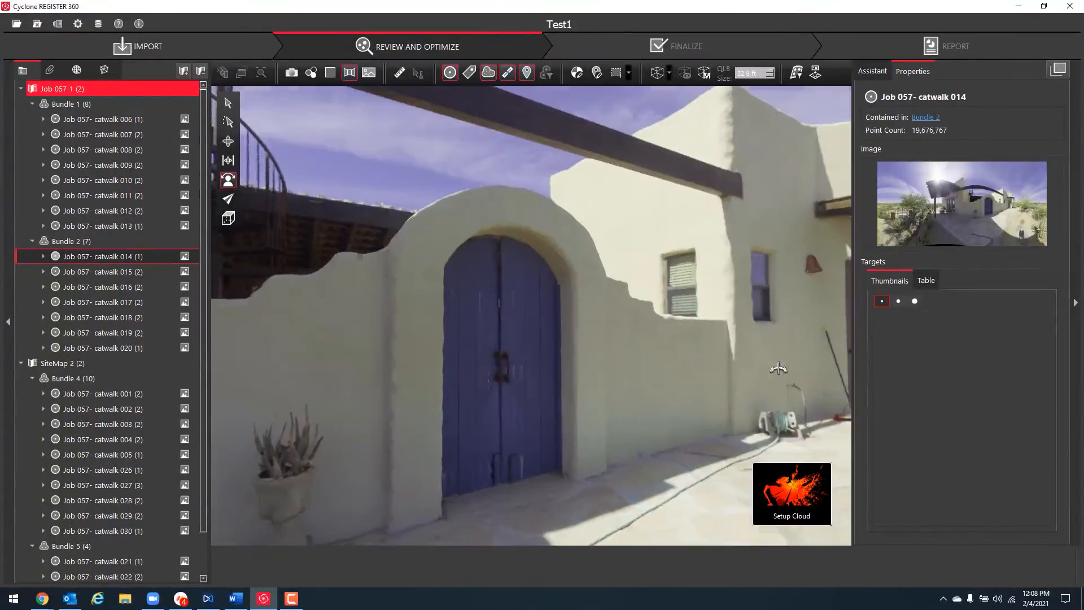
mouse_move(806, 480)
left_click(716, 493)
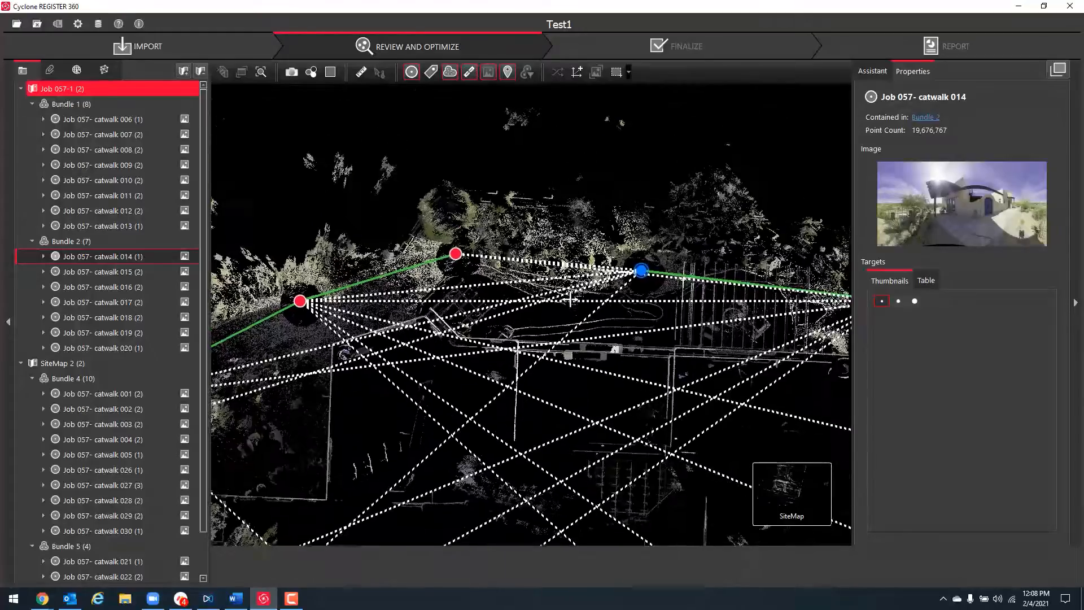
Select setups catwalk 013 and catwalk 014 together in the site map and open the pair in Visual Alignment
left_click_drag(586, 285, 481, 97)
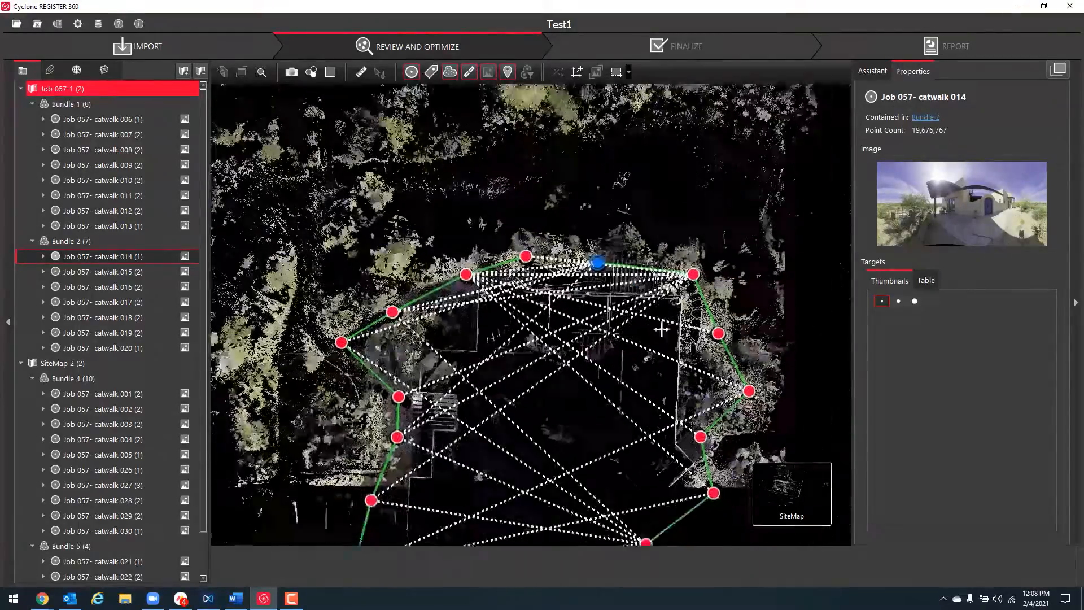
left_click_drag(597, 242, 685, 233)
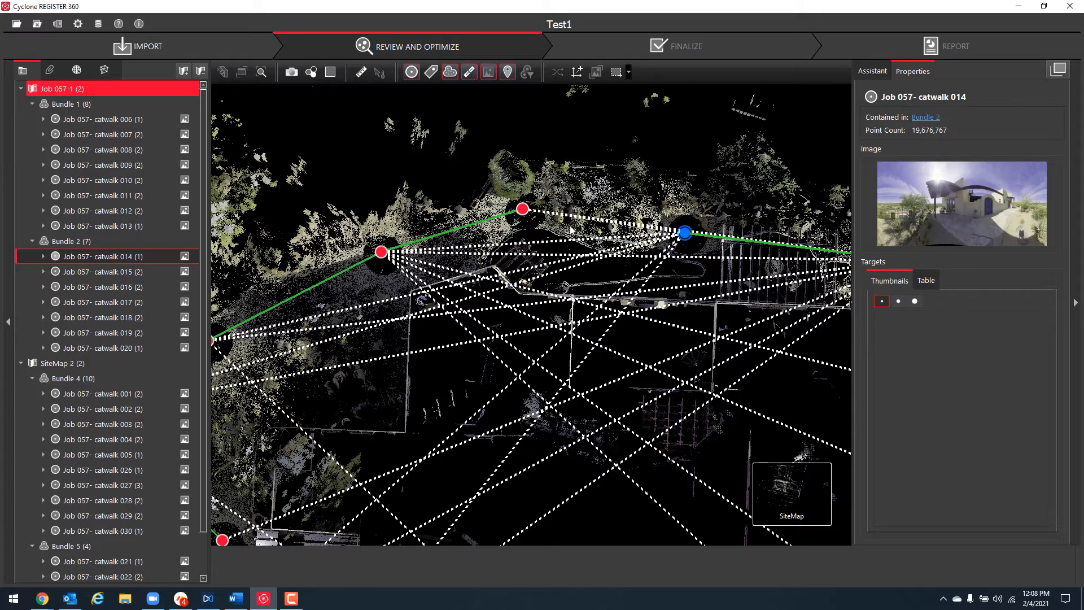
left_click(523, 210, "ctrl")
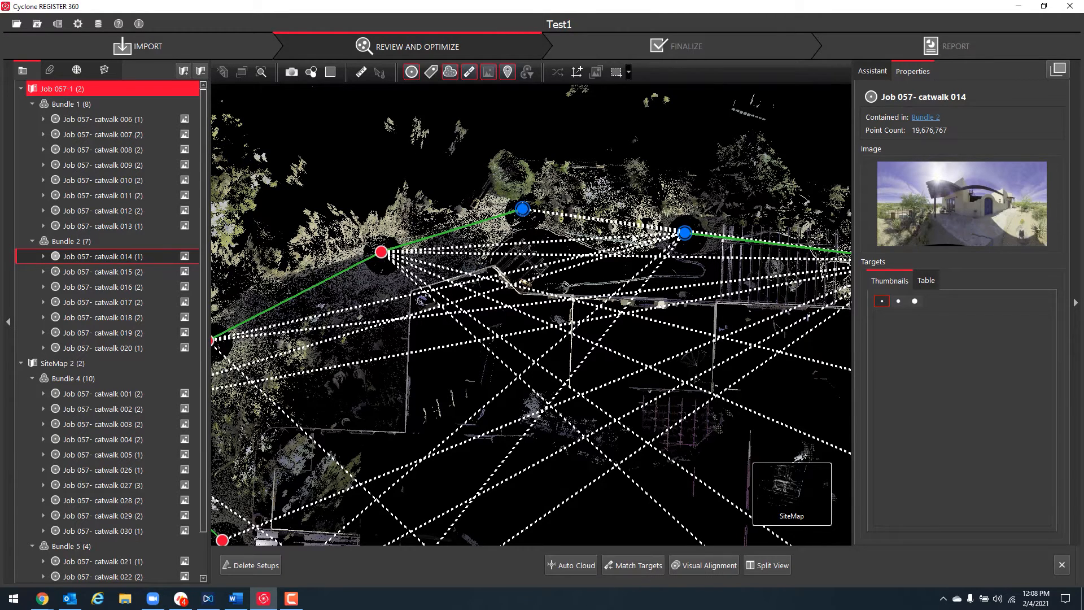
left_click(704, 567)
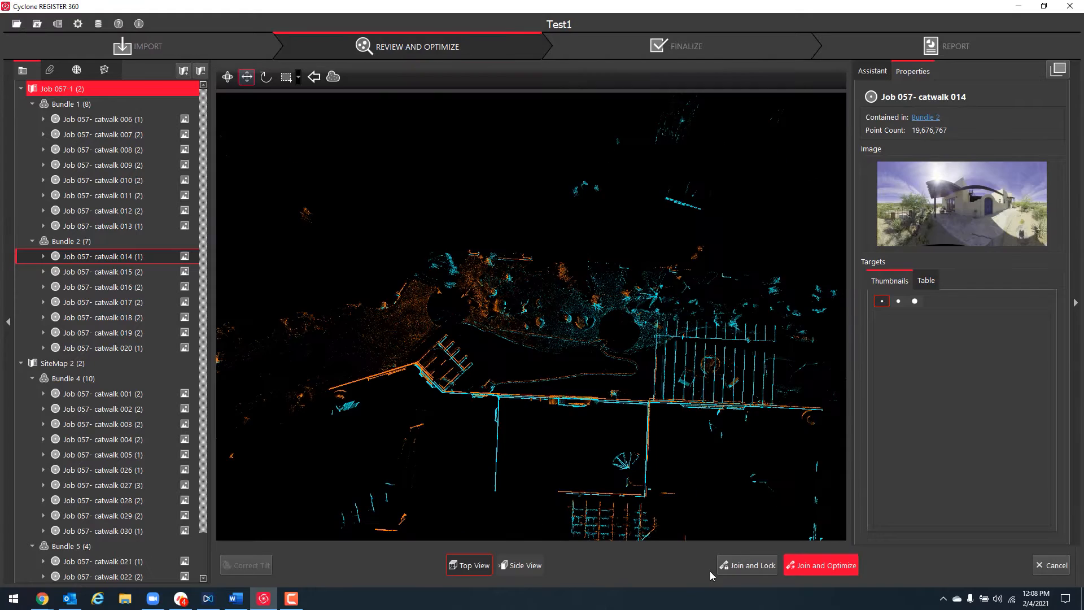
Shift one cloud slightly in plan so the walls of catwalk 013 and catwalk 014 coincide
scroll(446, 387, "up", 5)
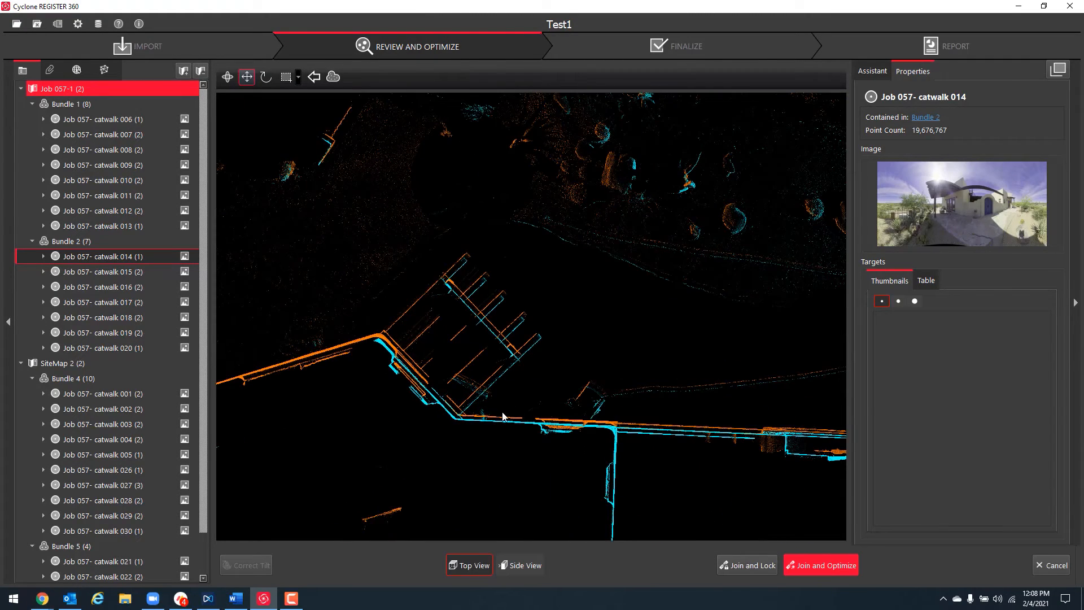
left_click_drag(508, 409, 511, 406)
scroll(562, 327, "down", 6)
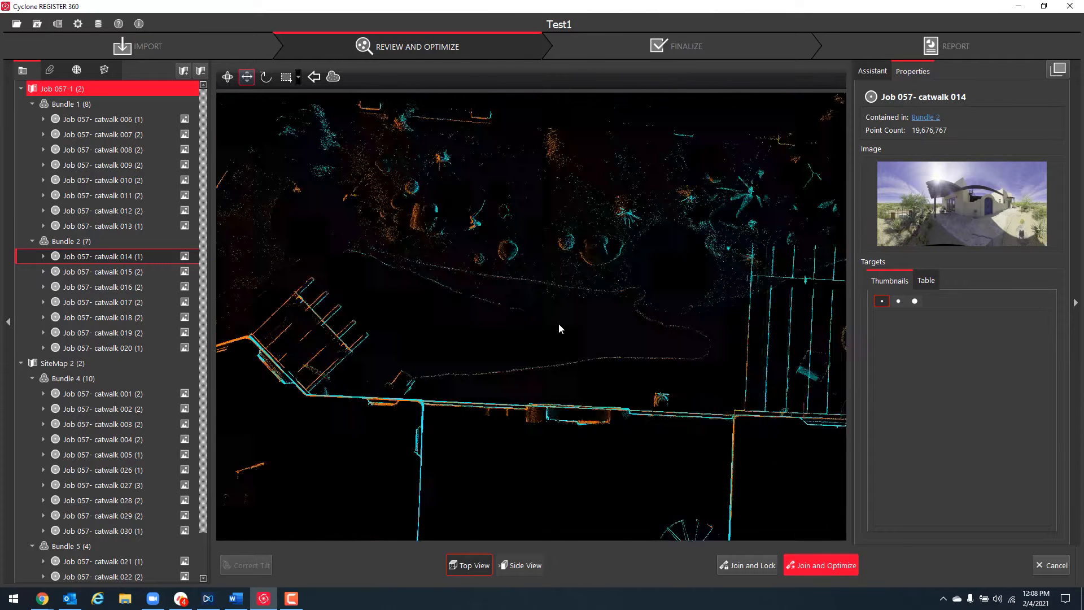
Check the vertical fit of the two clouds from the side, comparing it with the plan view
left_click(523, 565)
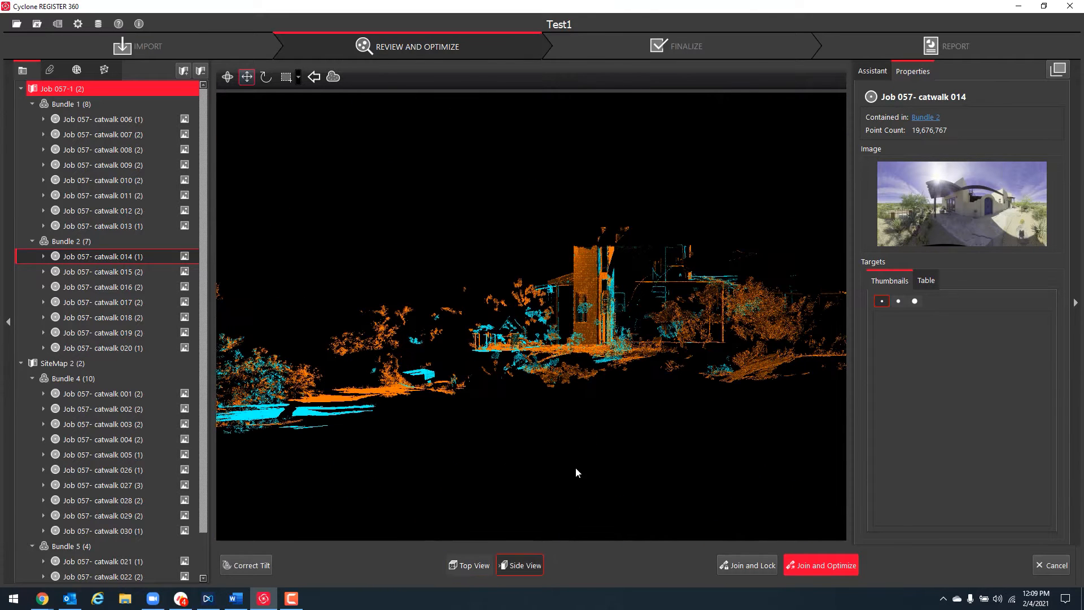
left_click(467, 569)
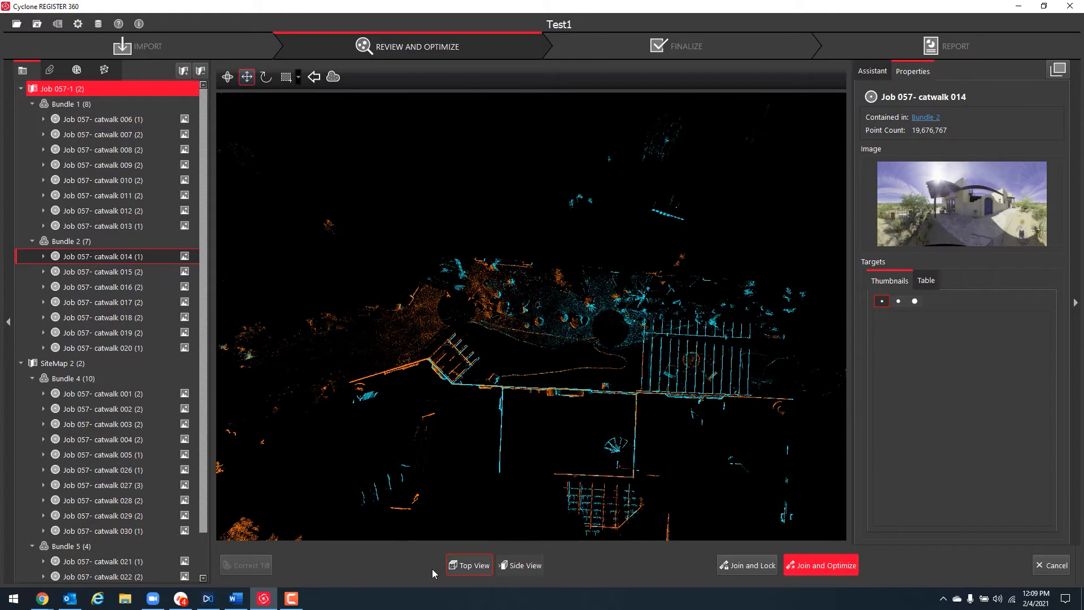
left_click(526, 567)
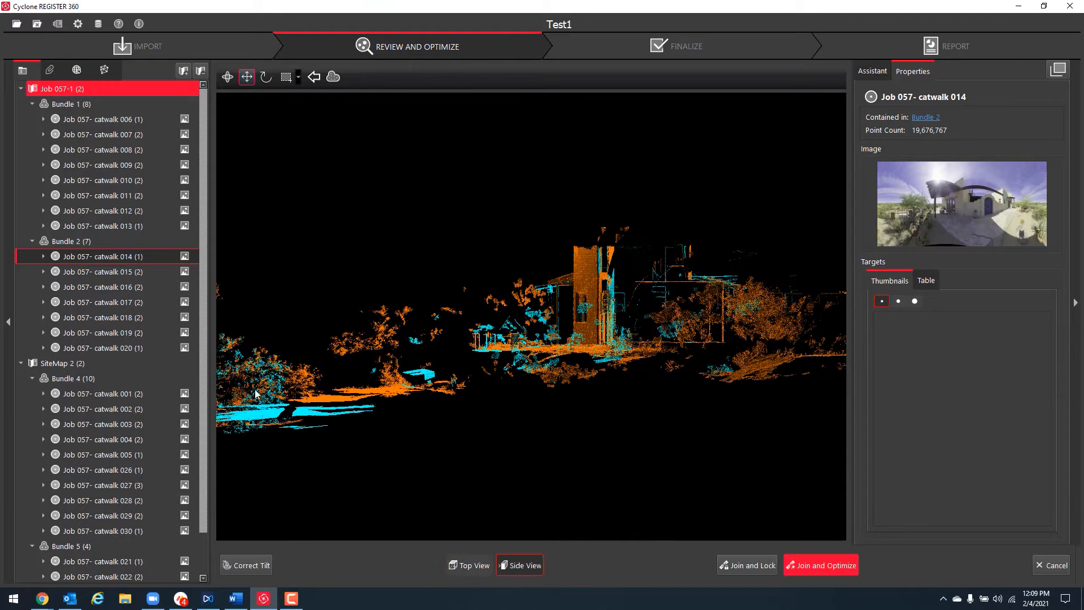
middle_click_drag(696, 434, 490, 421)
scroll(579, 402, "up", 2)
middle_click_drag(581, 404, 675, 427)
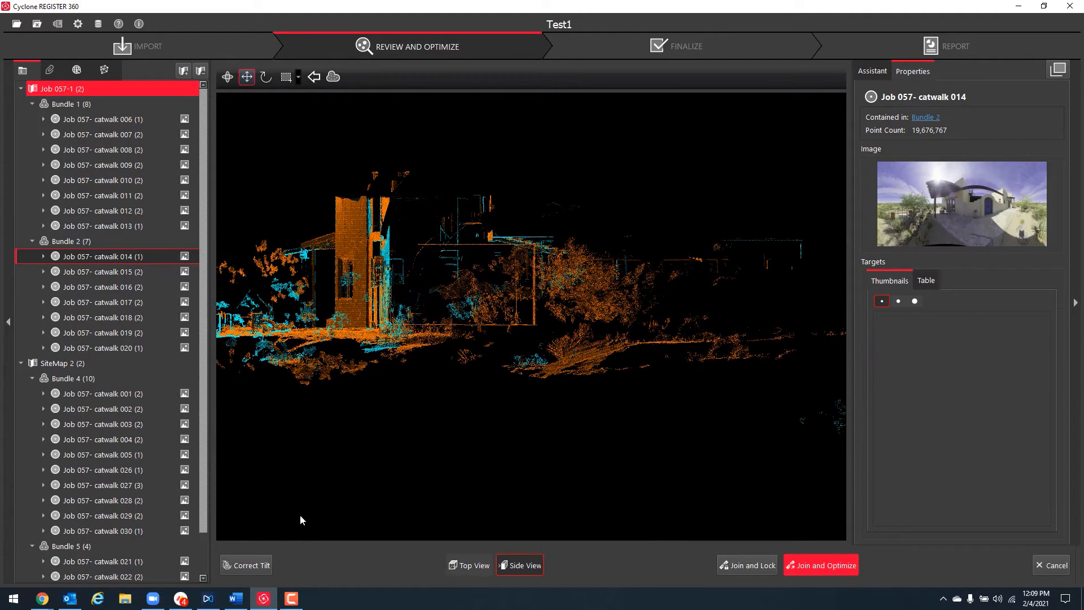
left_click(246, 566)
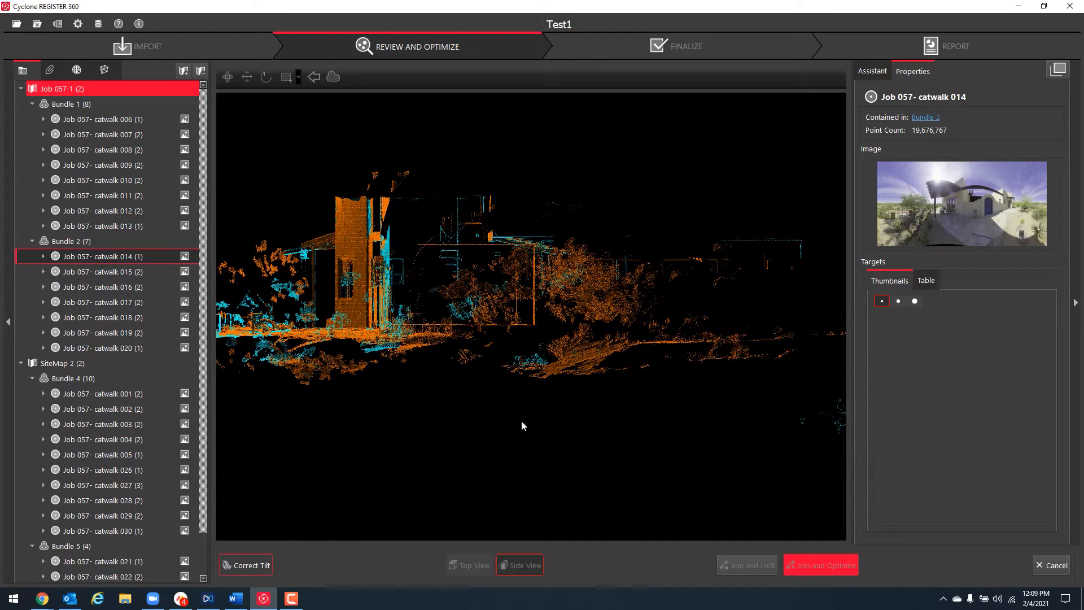
left_click_drag(591, 385, 732, 446)
left_click_drag(509, 414, 645, 507)
left_click(1053, 567)
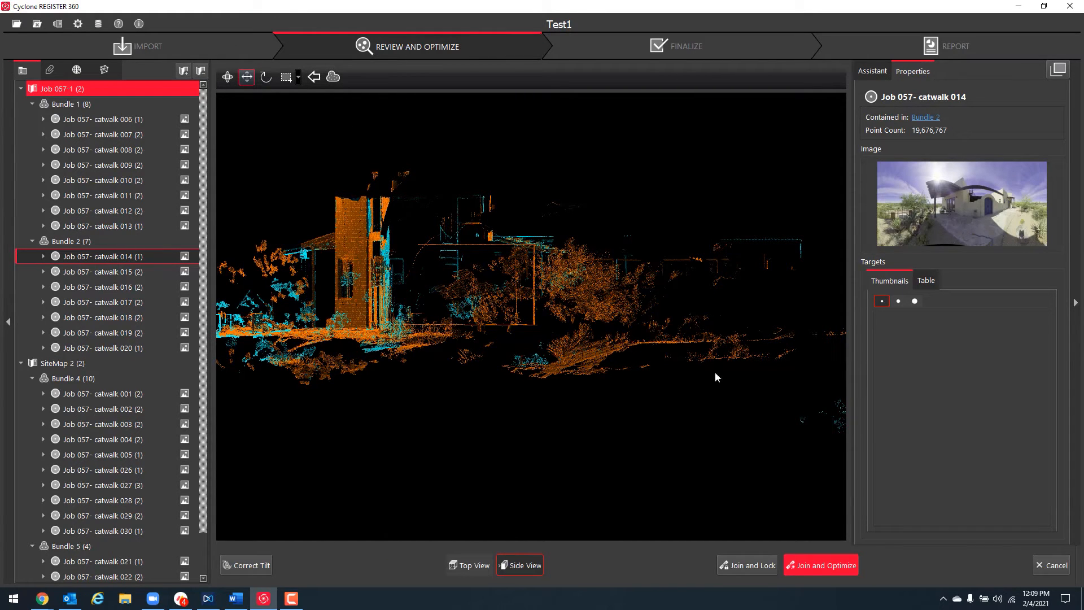
Join and optimize the catwalk 013 and catwalk 014 pair, accepting the registration results but declining automatic creation of suggested links
left_click(823, 568)
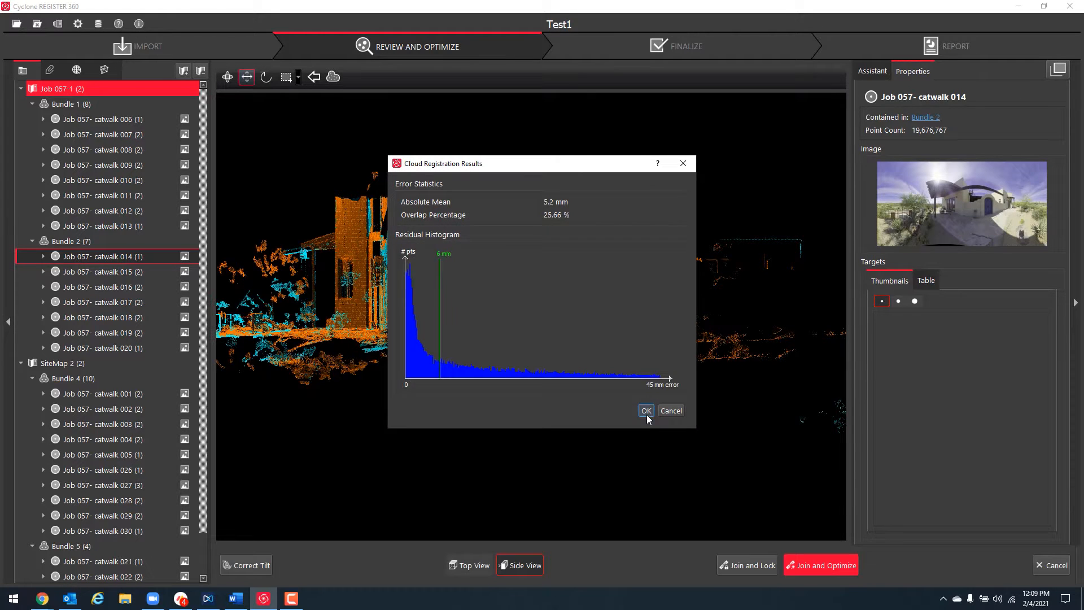
left_click(647, 411)
left_click(596, 311)
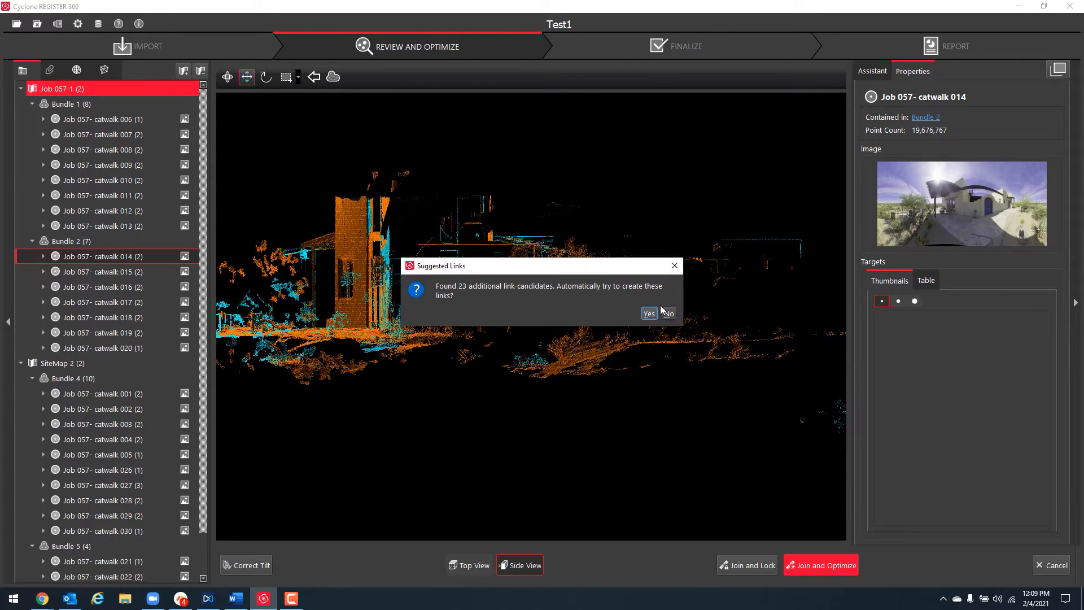
left_click(669, 314)
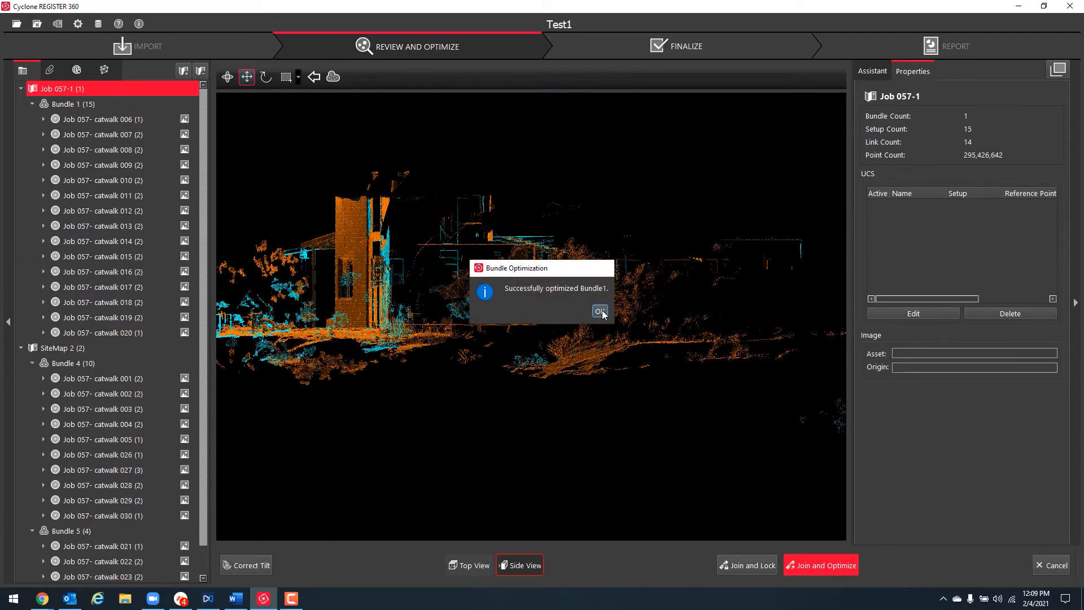
left_click(602, 312)
Inspect the merged Bundle 1 in the site map and orbit its bundle cloud around the house
scroll(592, 305, "down", 5)
left_click_drag(605, 331, 605, 295)
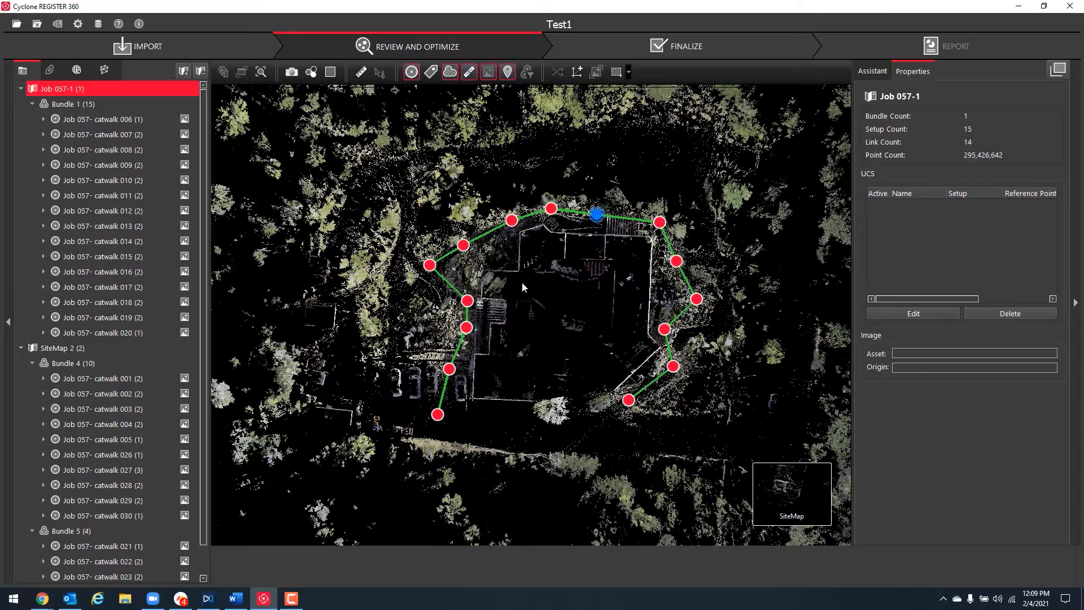
mouse_move(780, 475)
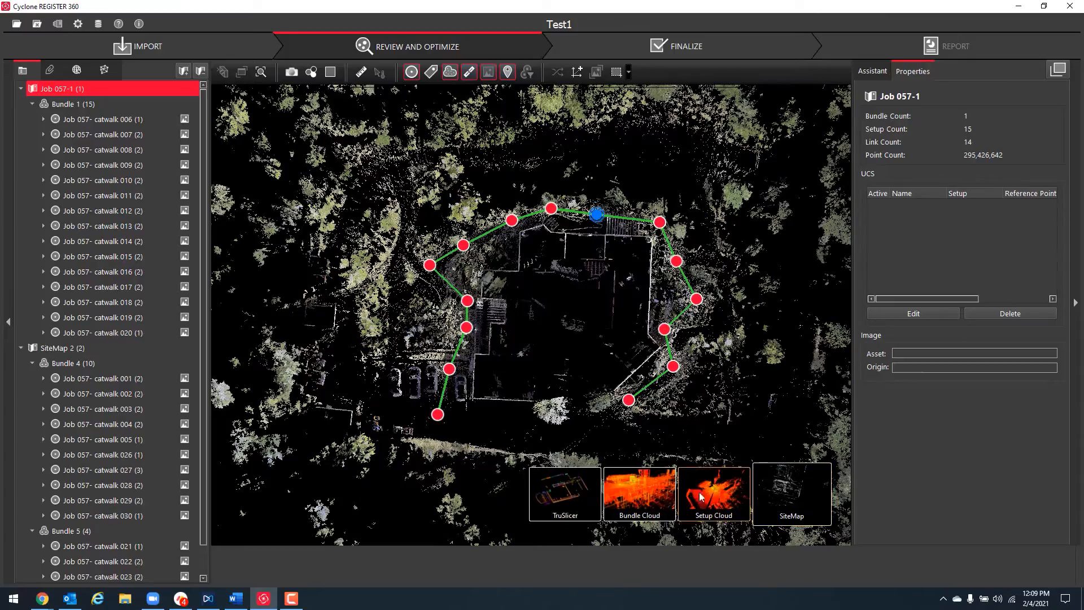
left_click(640, 494)
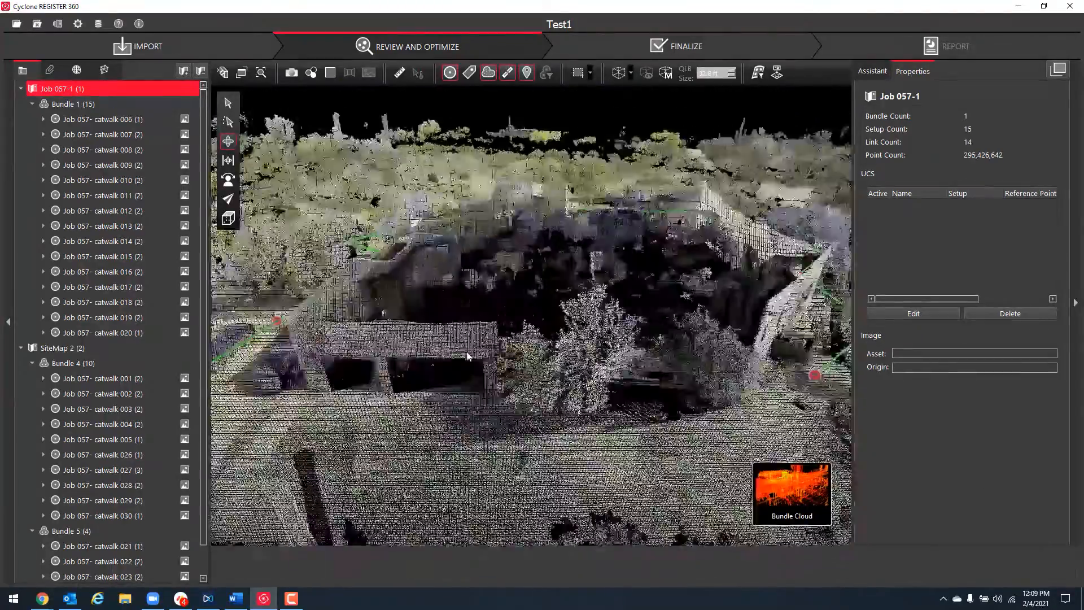
left_click_drag(468, 357, 528, 359)
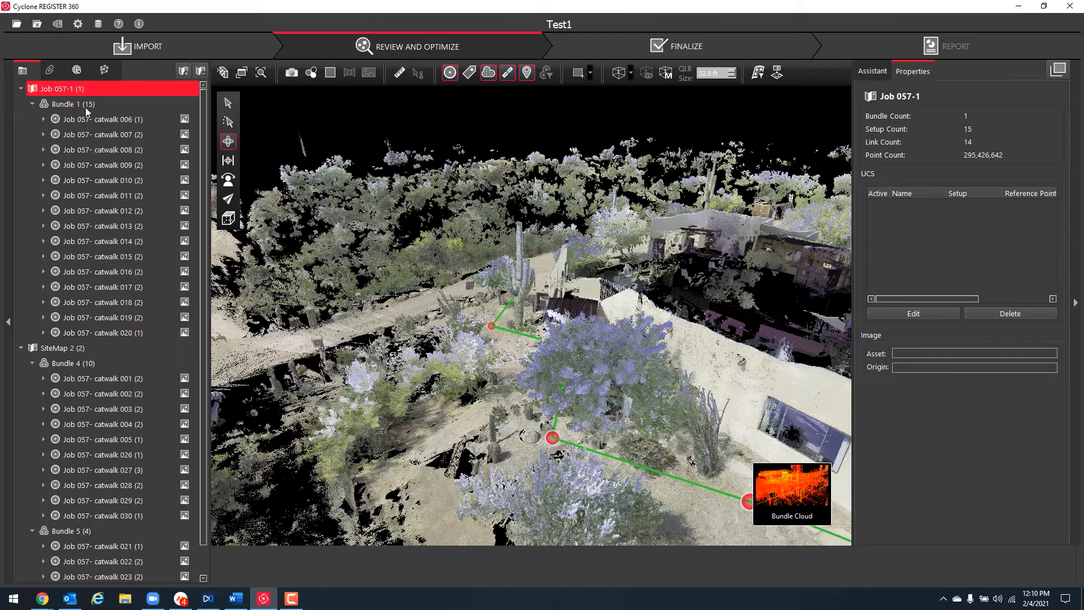
Compare the site maps SiteMap 2 and Job 057-1, and select Bundle 1 to review its links and errors
left_click(59, 345)
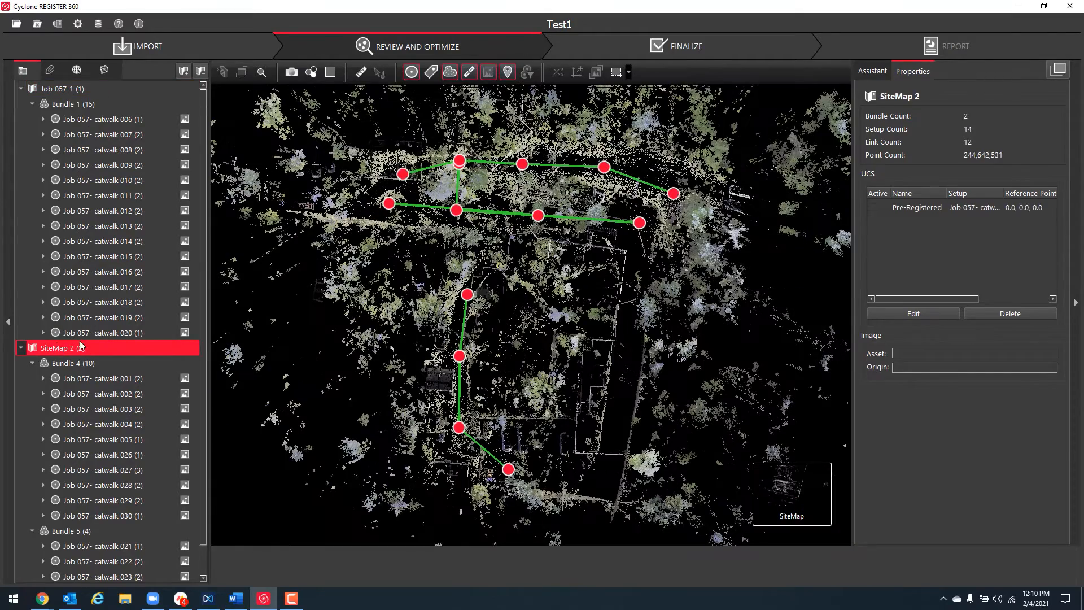
left_click(69, 91)
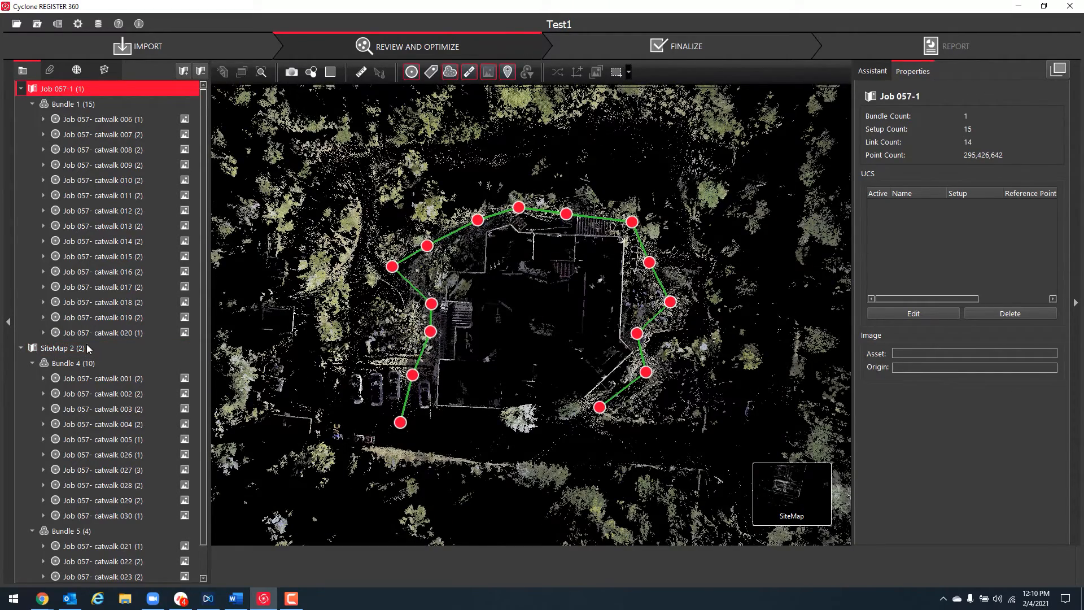
left_click(81, 105)
mouse_move(756, 503)
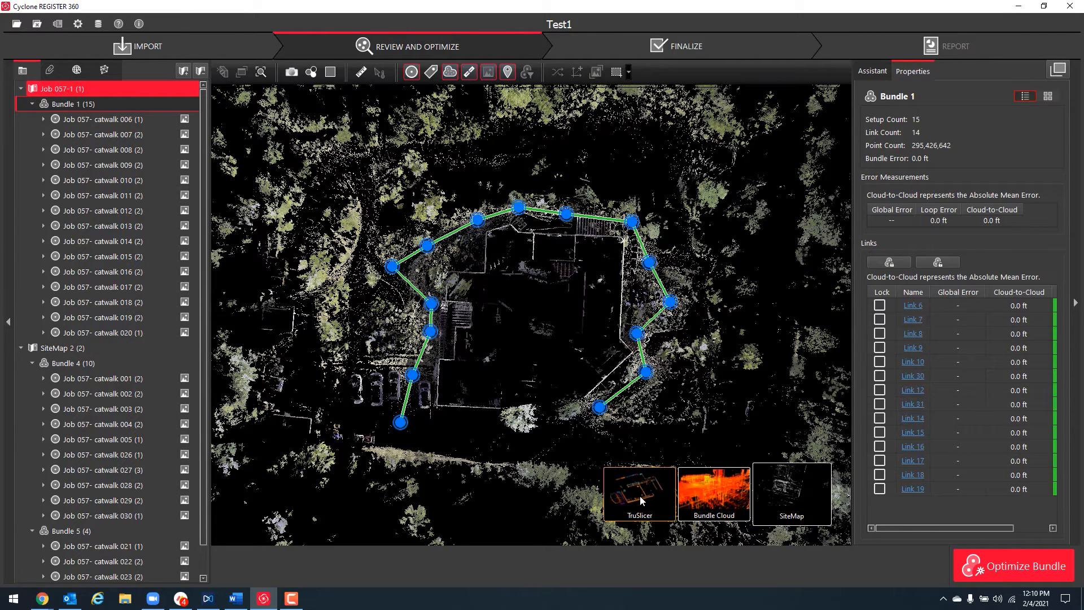
scroll(697, 395, "down", 3)
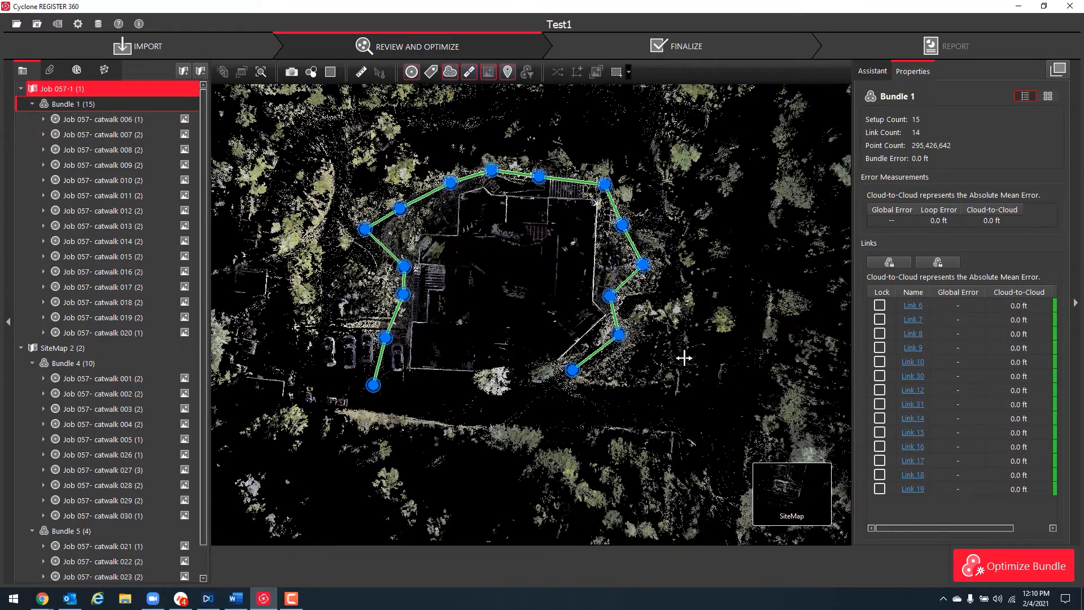
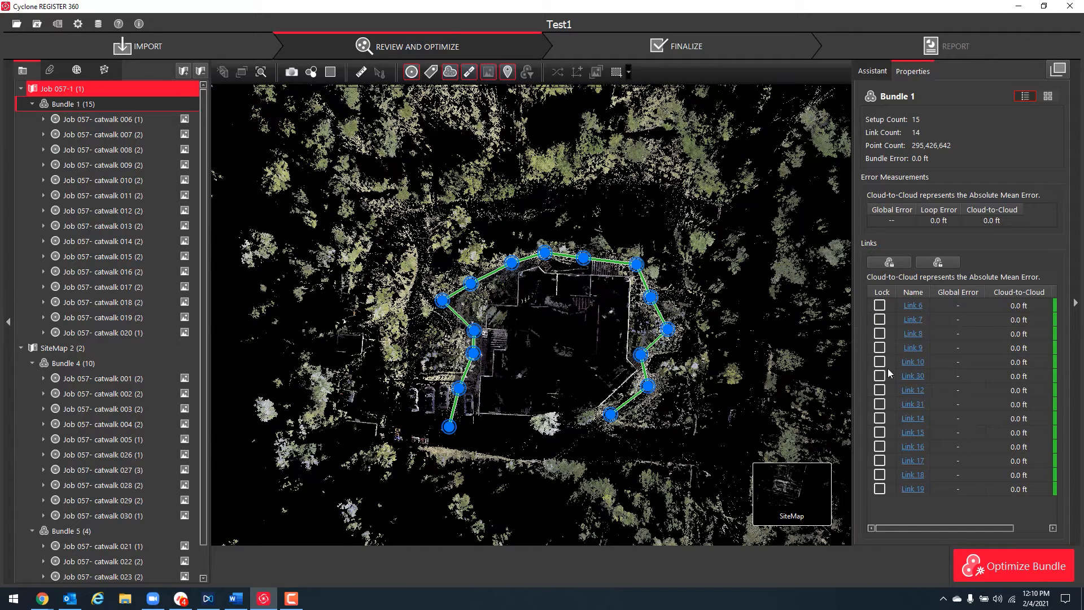
Rename the site map Job 057-1 as Floor1
left_click_drag(903, 530, 853, 520)
left_click(113, 119)
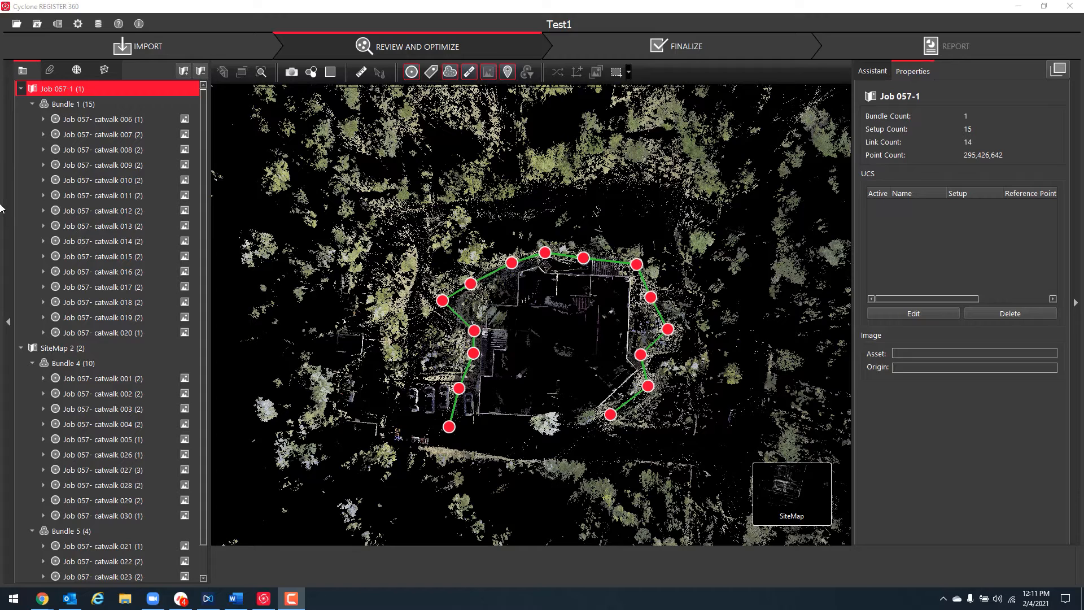
right_click(79, 90)
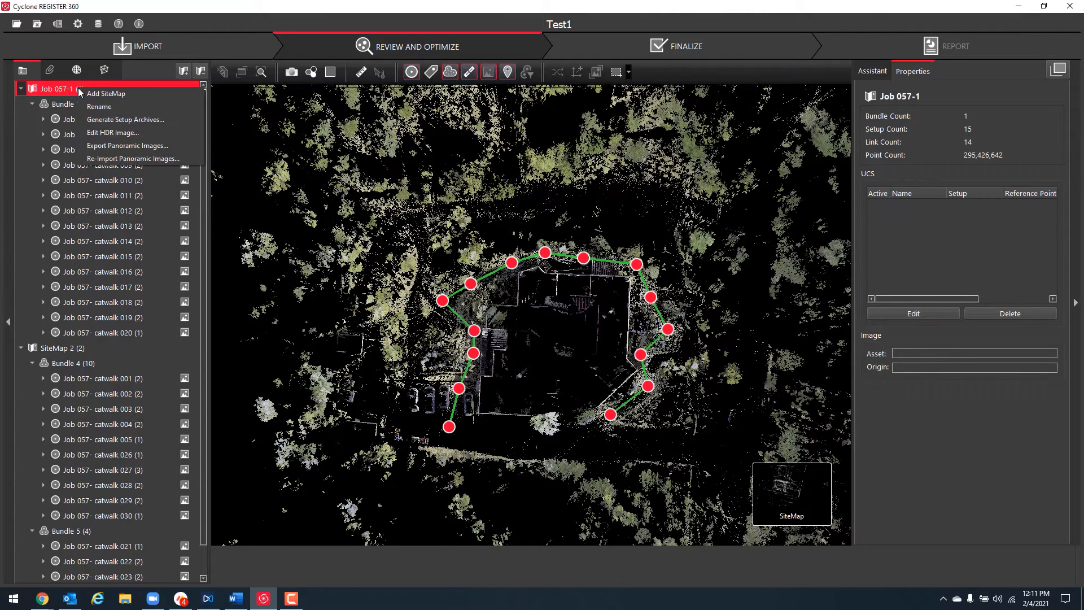
left_click(115, 106)
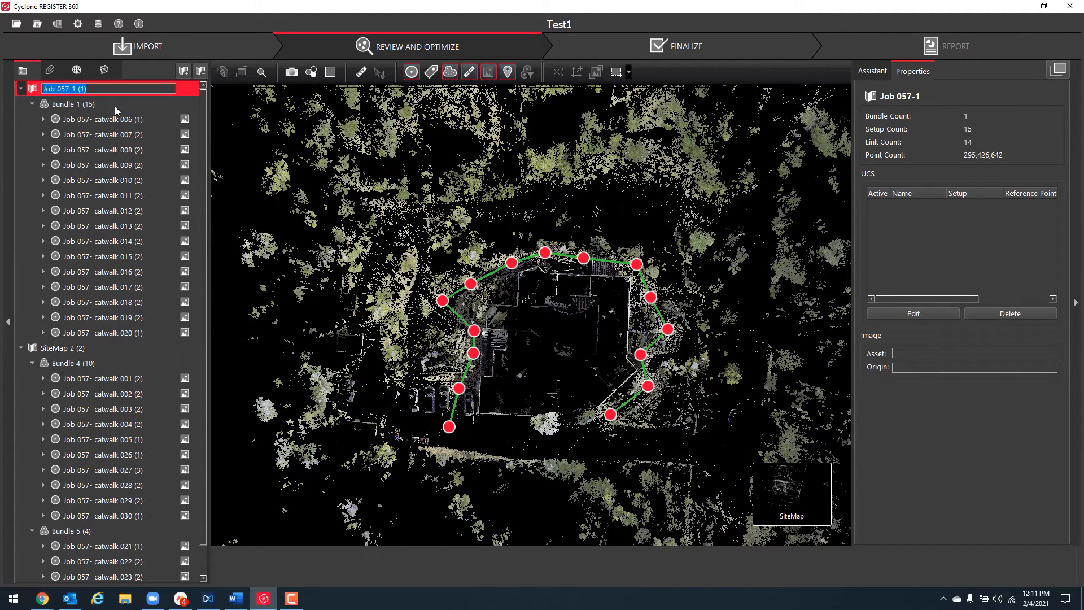
type("Floor1")
key("Return")
Start batch renaming of setups catwalk 006 to catwalk 020 in Bundle 1 and enter the base name Floor
left_click(79, 120)
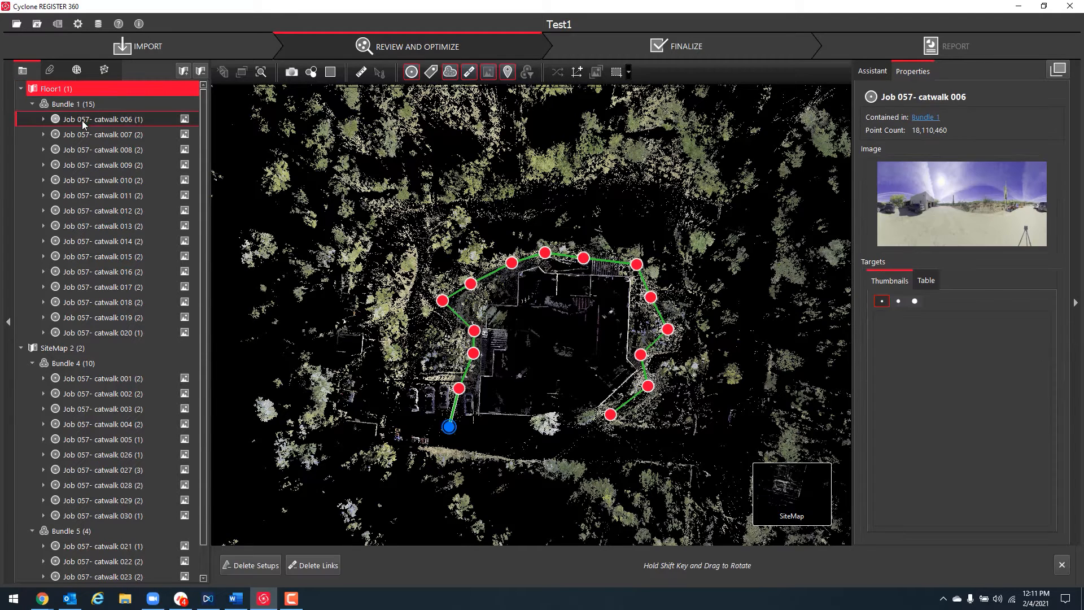
left_click(91, 331, "shift")
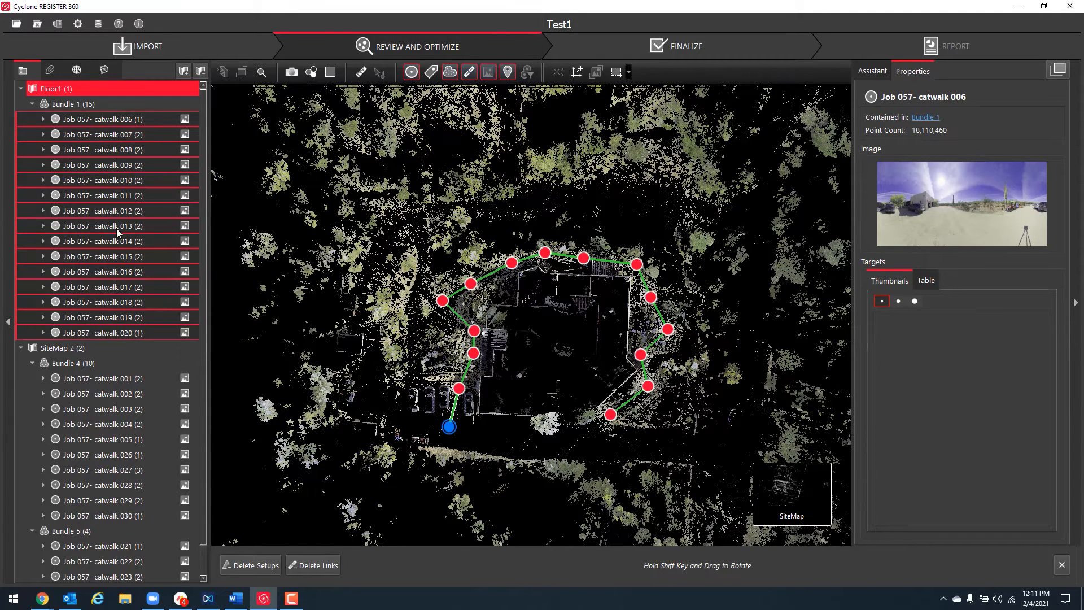
right_click(108, 165)
left_click(149, 260)
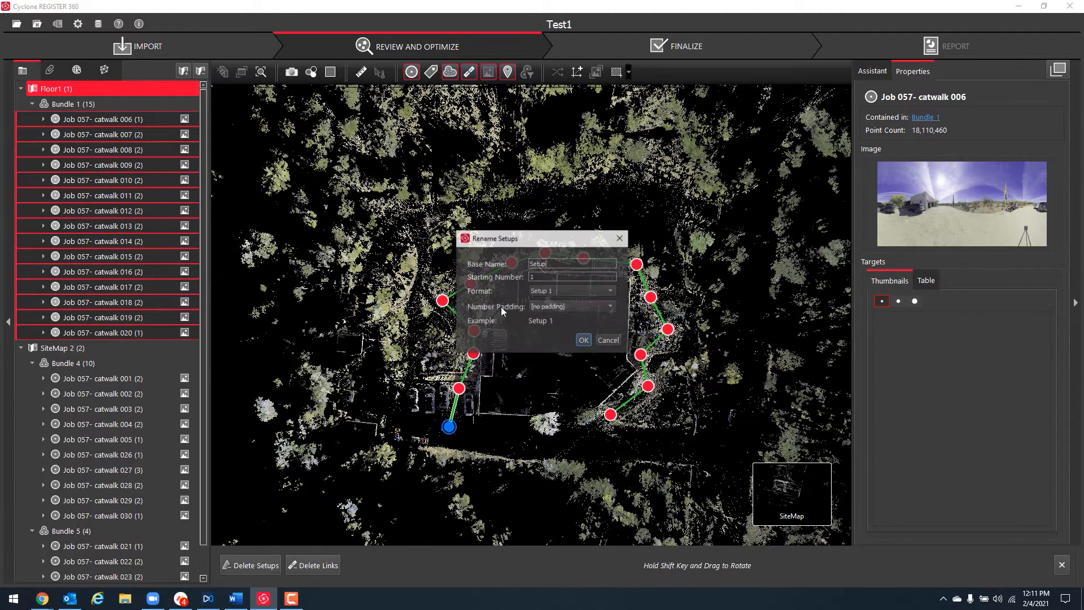
double_click(559, 263)
type("Floor")
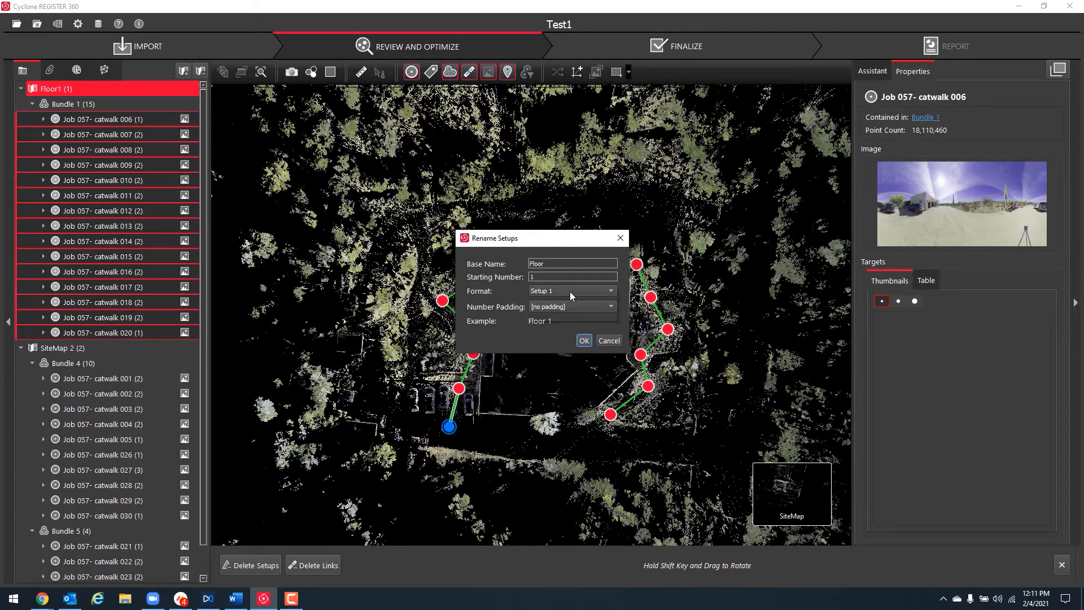
Set the number padding to 001 and the base name to Floor 1, and apply the new names to the selected setups
left_click(570, 308)
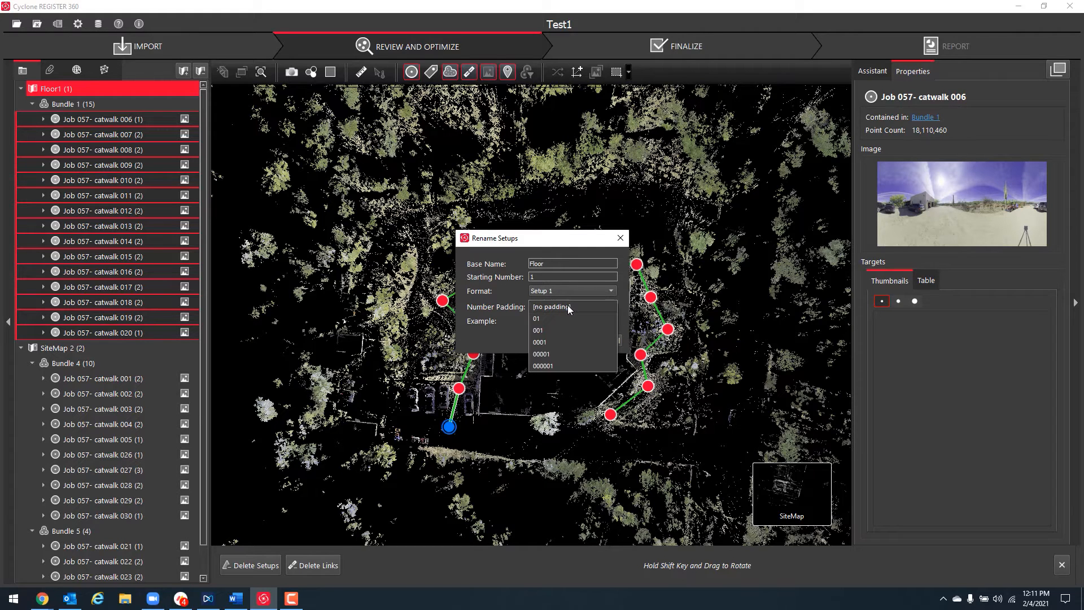
left_click(547, 341)
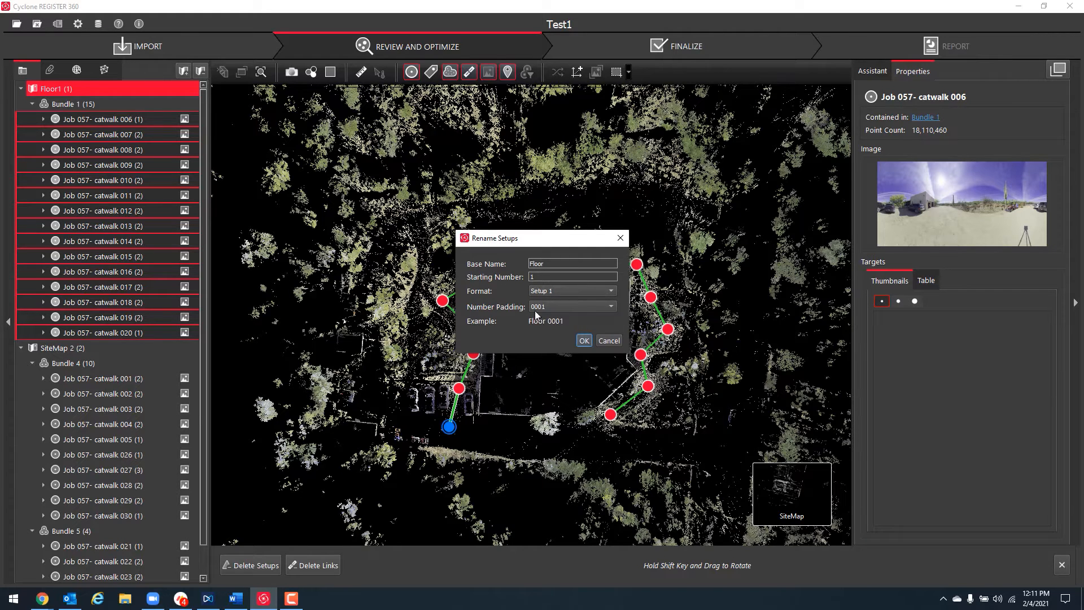
left_click(568, 308)
left_click(560, 295)
type("f")
key("BackSpace")
type("1")
left_click(584, 341)
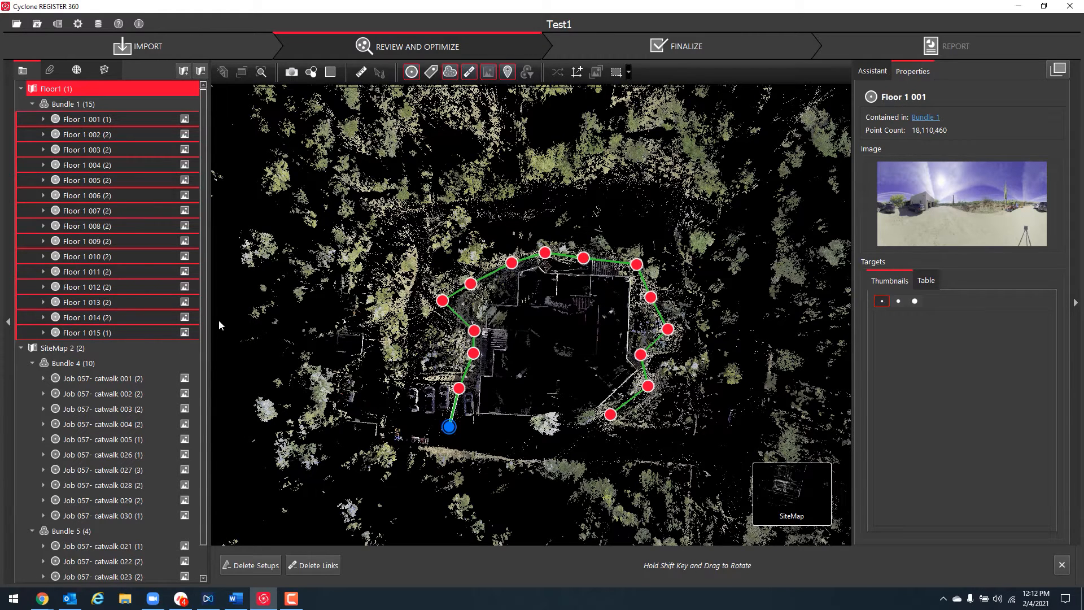
Select setup catwalk 003 in SiteMap 2 and move its bundle, Bundle 2, away from the other bundles
scroll(205, 331, "down", 1)
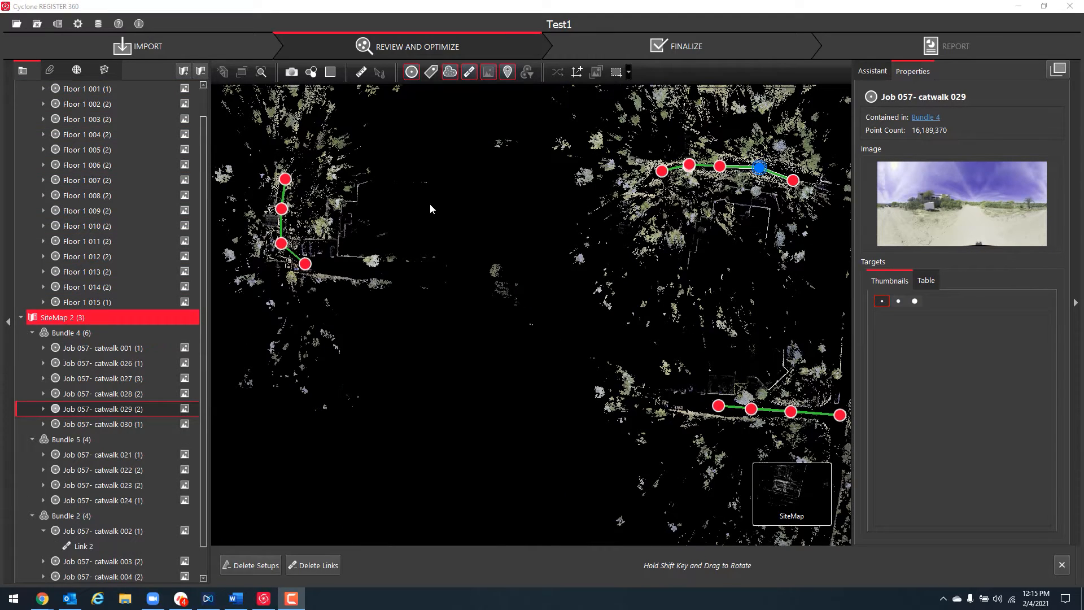
left_click_drag(566, 335, 358, 268)
scroll(497, 328, "down", 3)
left_click_drag(532, 335, 566, 340)
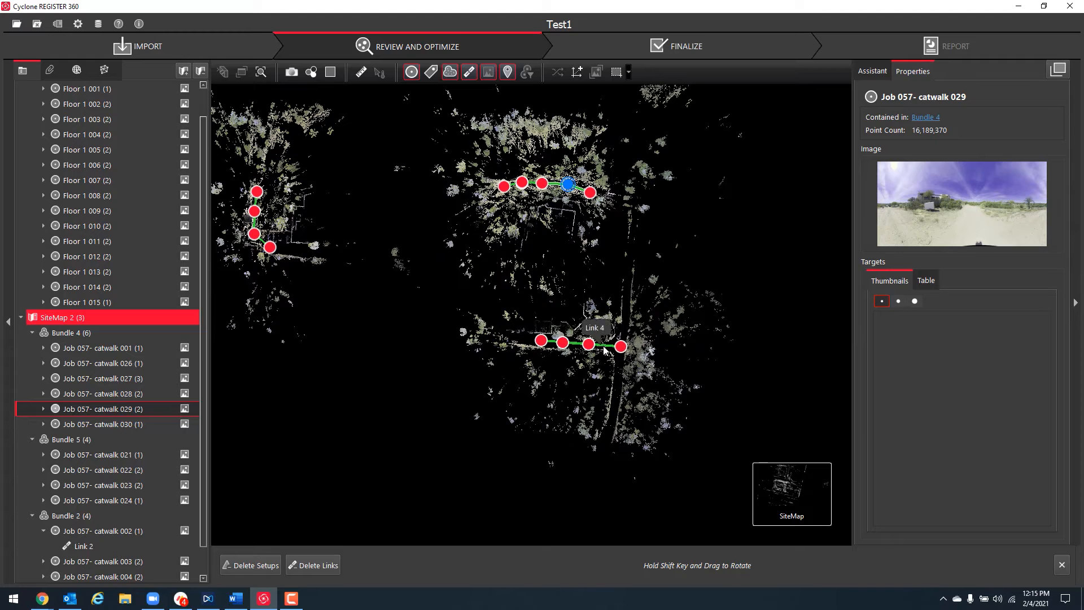
left_click(589, 344)
right_click(589, 345)
left_click(620, 352)
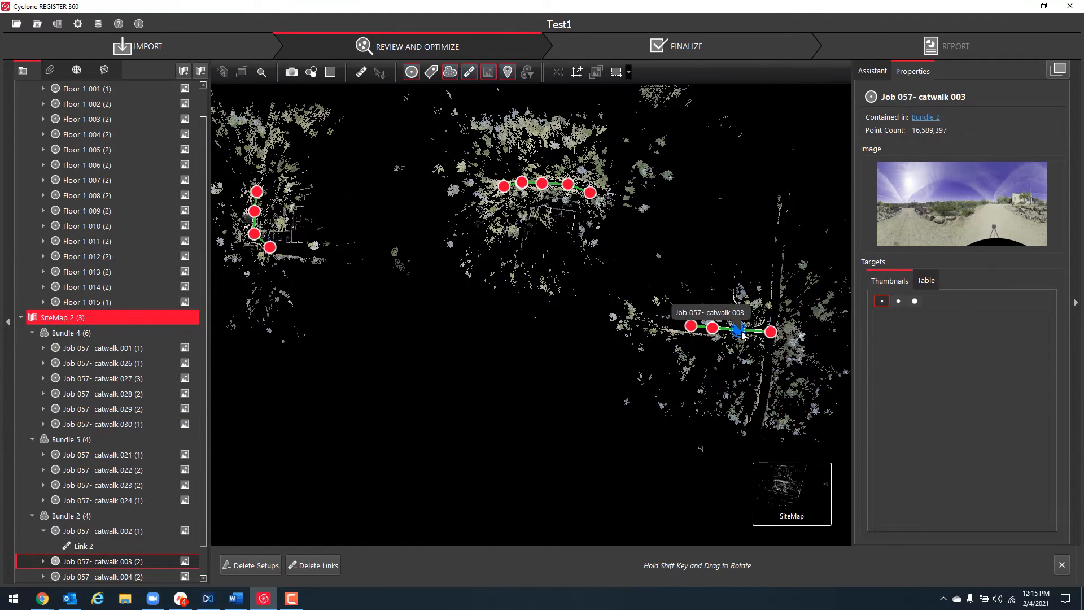
Inspect the bundle cloud of Bundle 2 from several angles and return to the site map
mouse_move(783, 475)
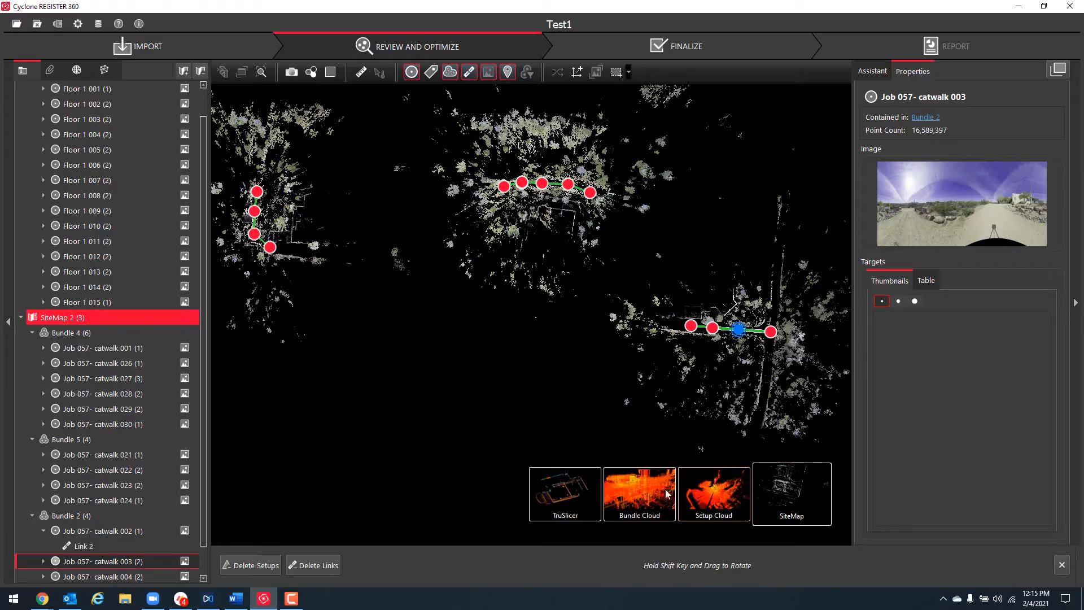
left_click(640, 492)
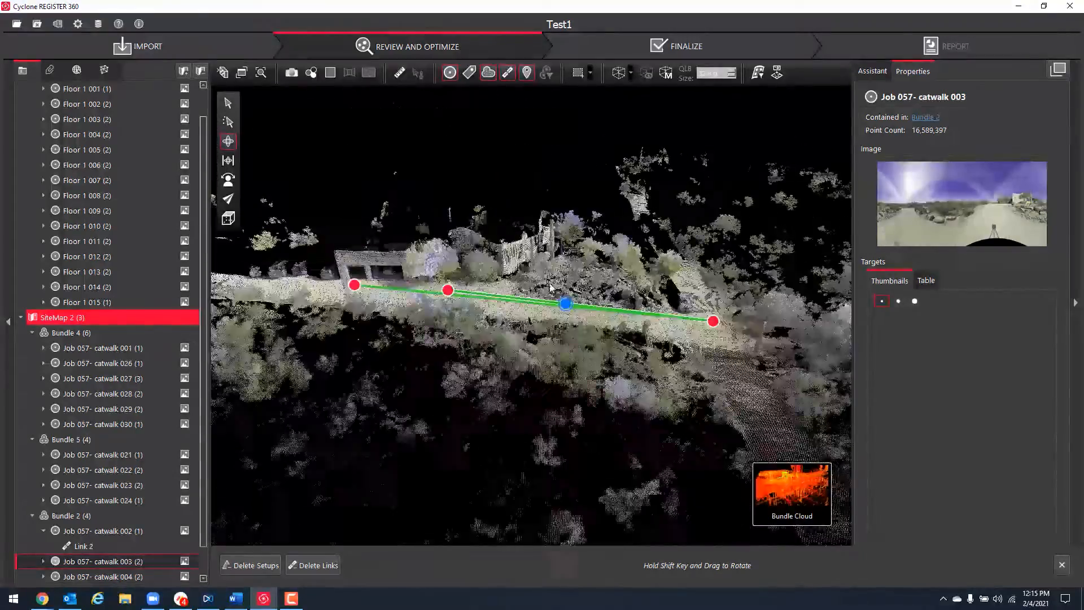
left_click_drag(466, 297, 542, 435)
scroll(564, 318, "down", 5)
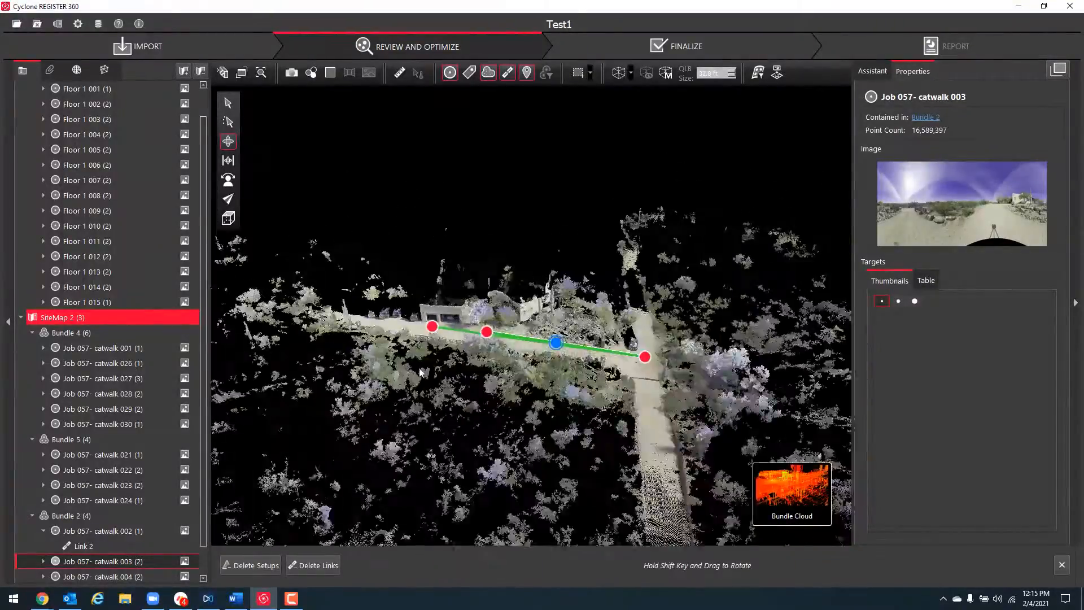
mouse_move(757, 487)
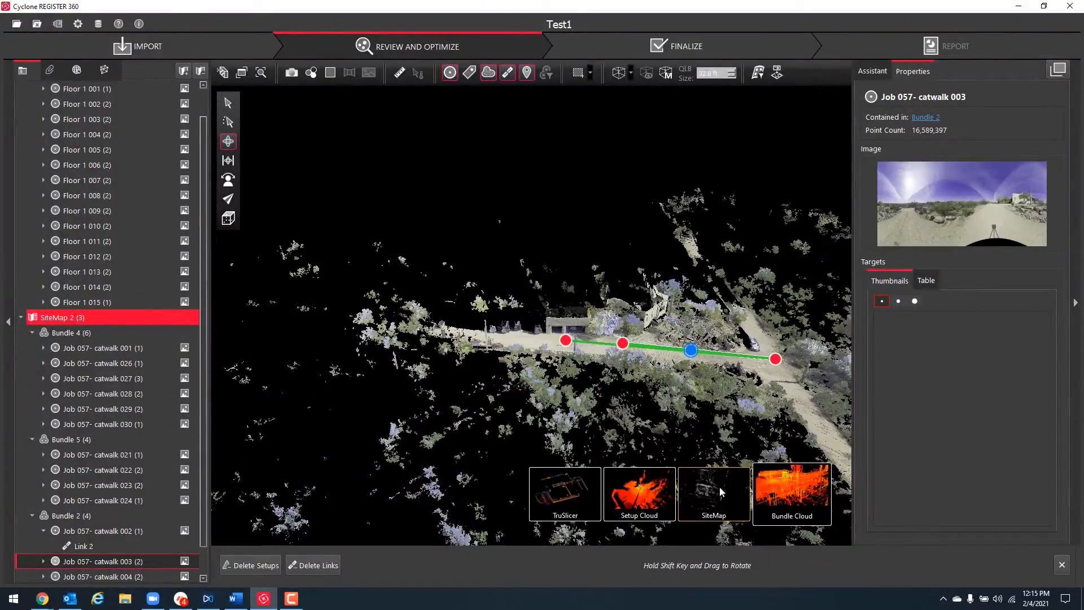
left_click(717, 492)
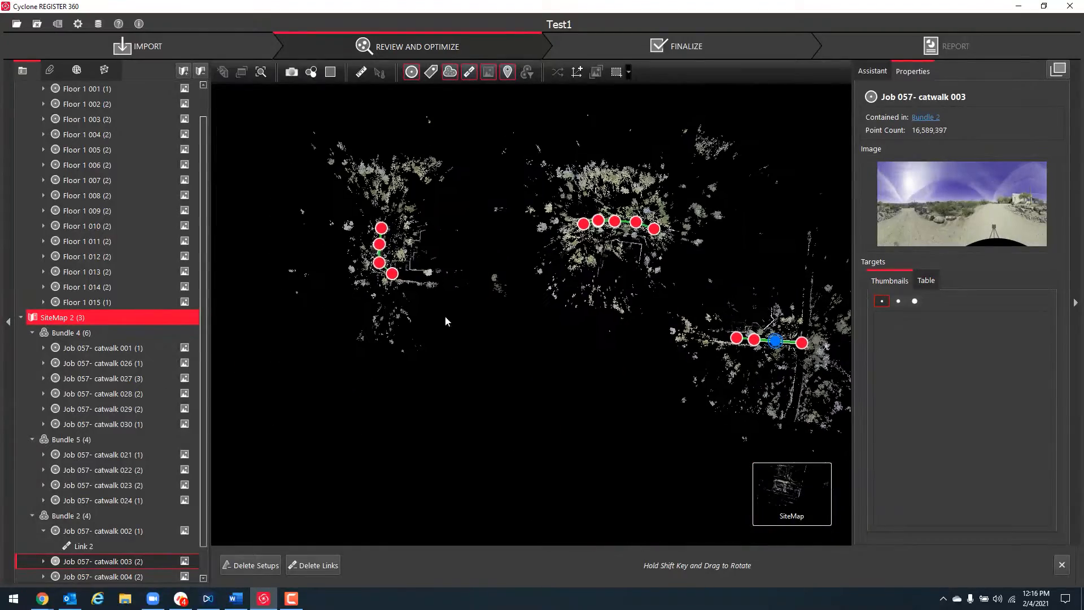
Select setup catwalk 021, inspect the bundle cloud of Bundle 5, and return to the site map
left_click(392, 274)
mouse_move(769, 502)
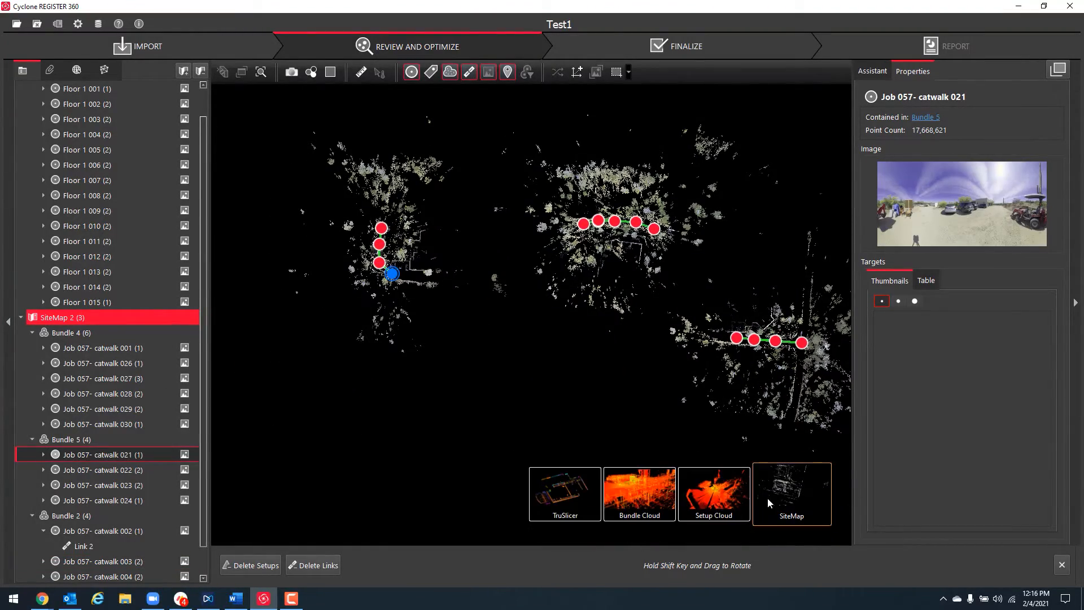
left_click(634, 485)
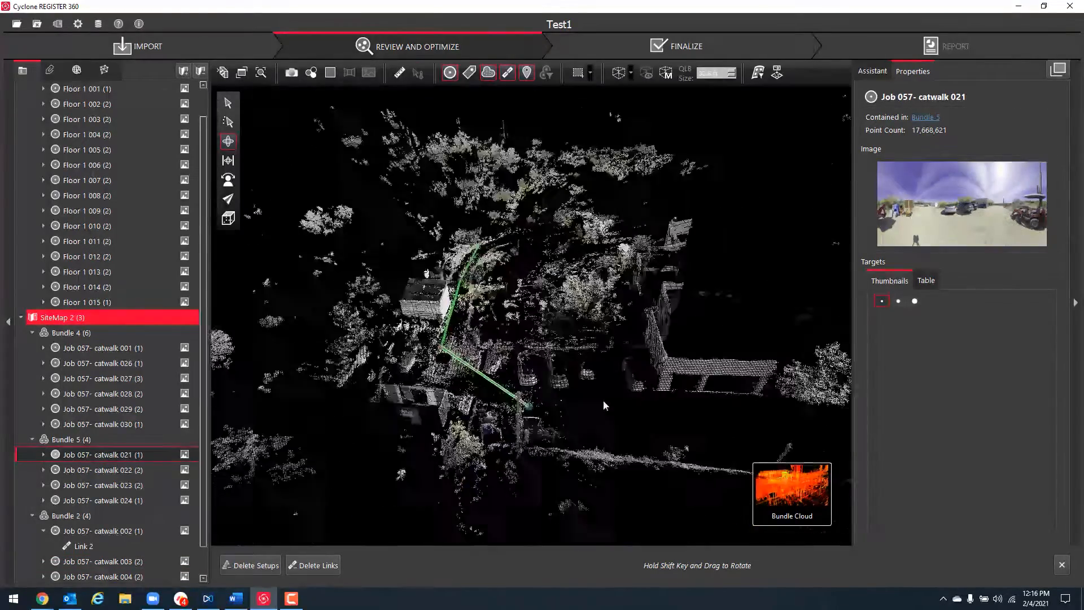
left_click_drag(706, 362, 508, 346)
scroll(625, 384, "down", 5)
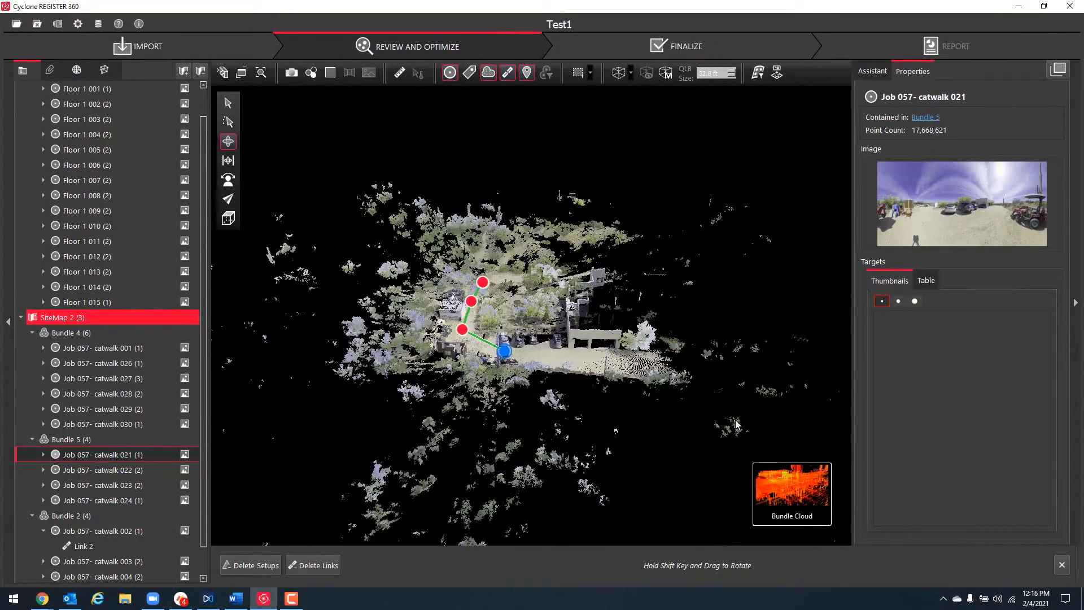
left_click(725, 496)
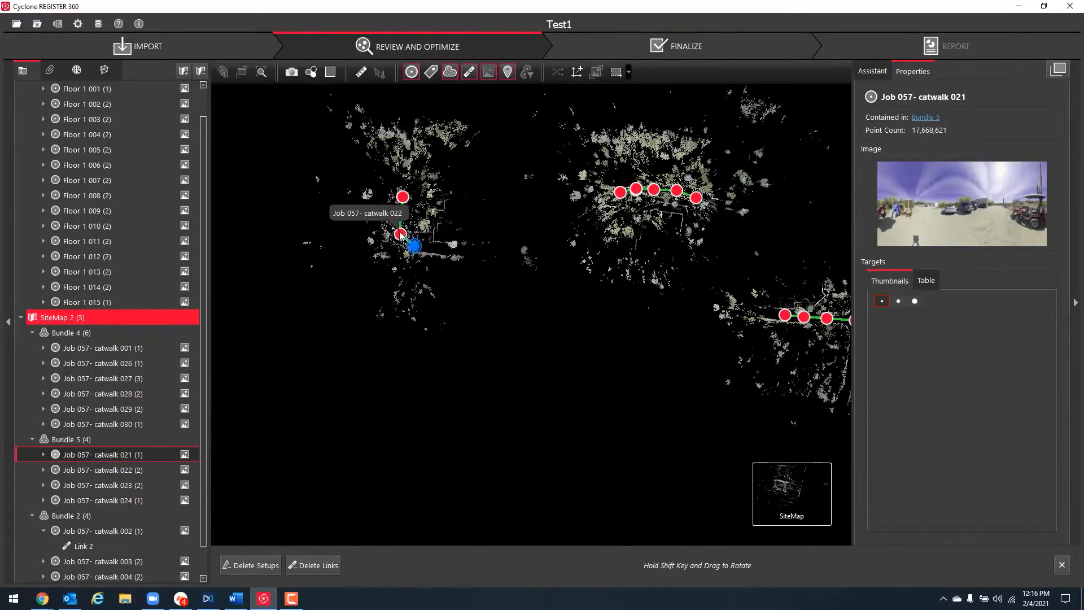
Position Bundle 5 beside Bundle 2 in the site map so catwalk 021 and catwalk 005 adjoin along the road
left_click_drag(400, 234, 692, 310)
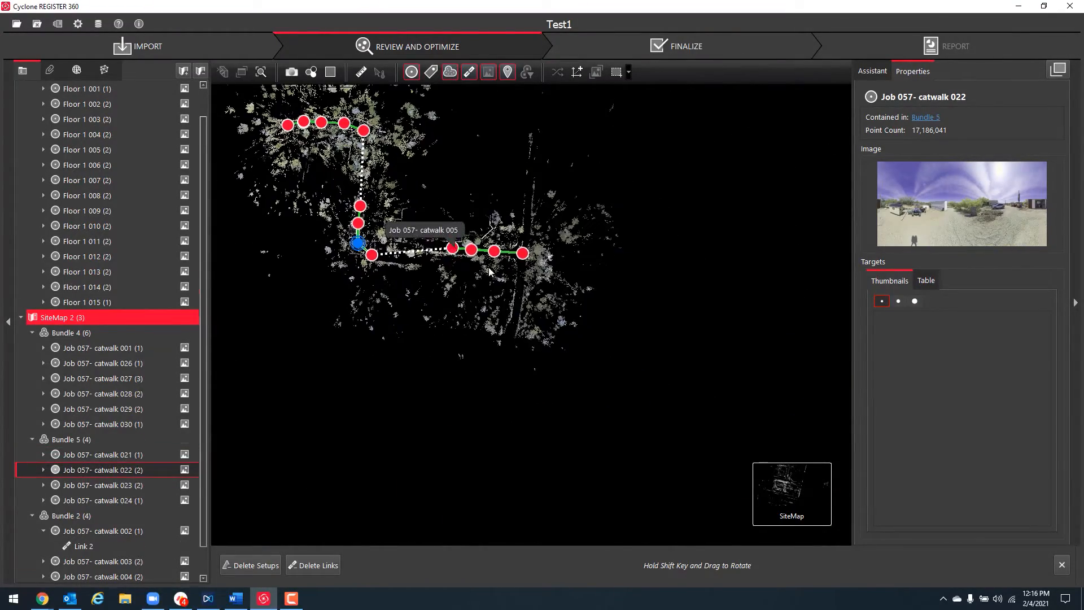
left_click_drag(454, 249, 574, 320)
left_click_drag(358, 247, 537, 308)
scroll(559, 325, "up", 10)
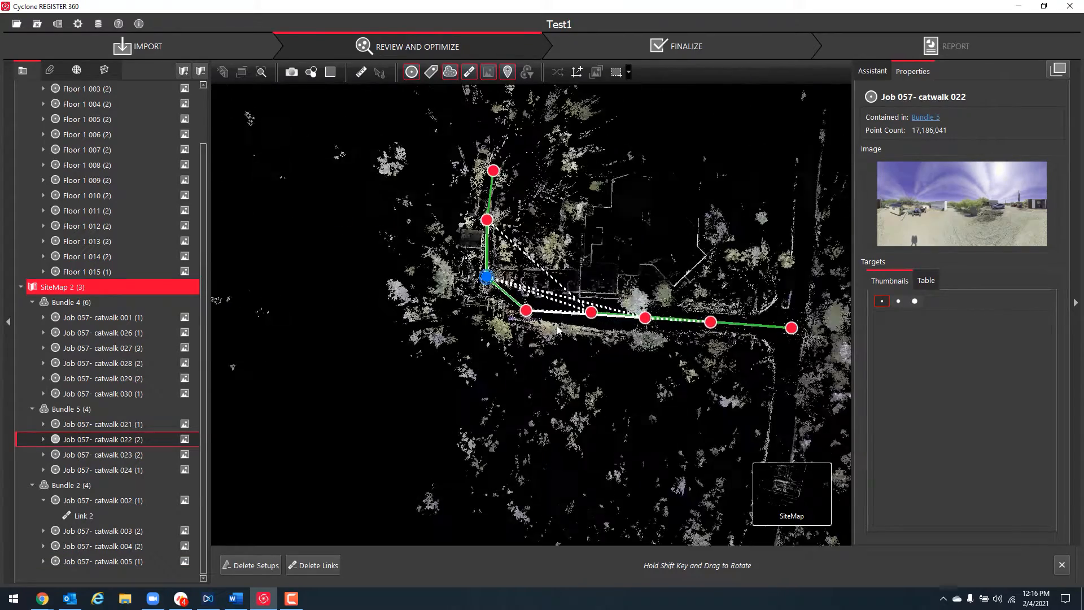
scroll(600, 365, "down", 4)
left_click_drag(529, 381, 446, 376)
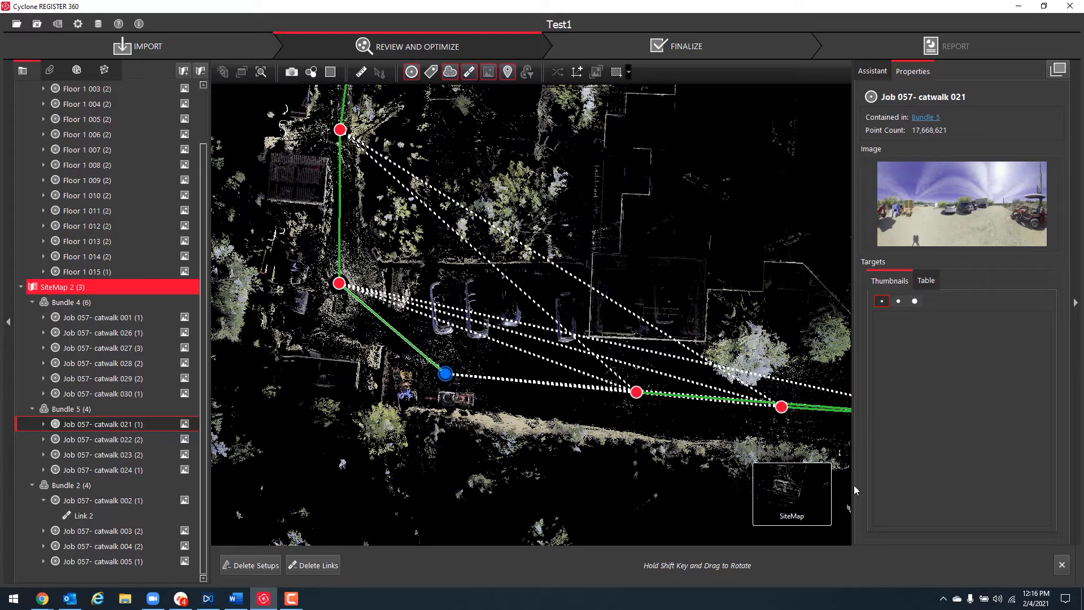
Visually align setups catwalk 021 and catwalk 005 in plan, and check their vertical fit from the side
left_click(636, 392, "ctrl")
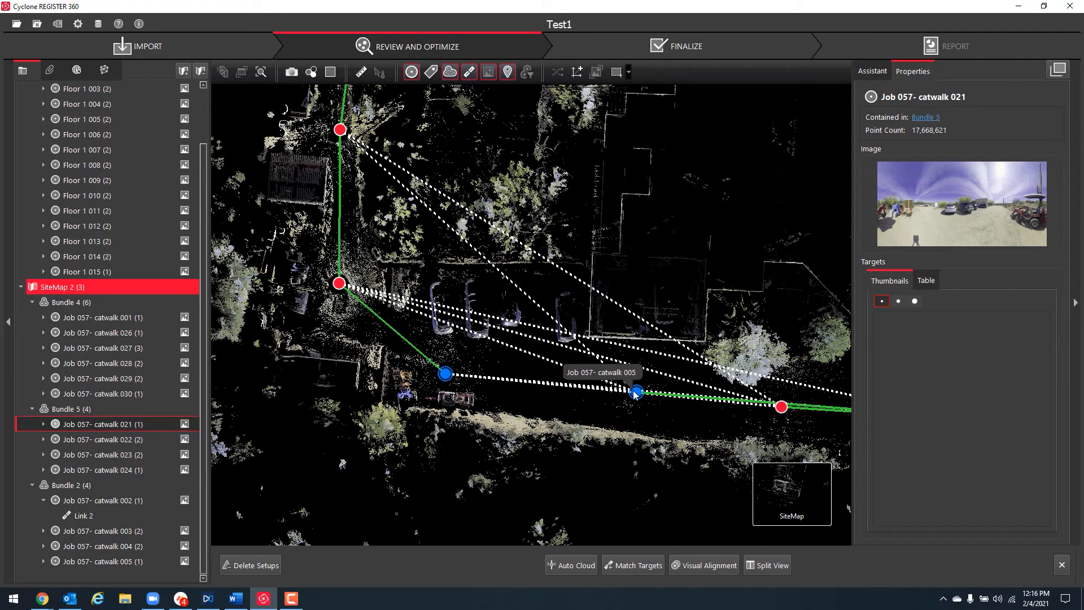
left_click(733, 565)
left_click_drag(665, 271, 592, 323)
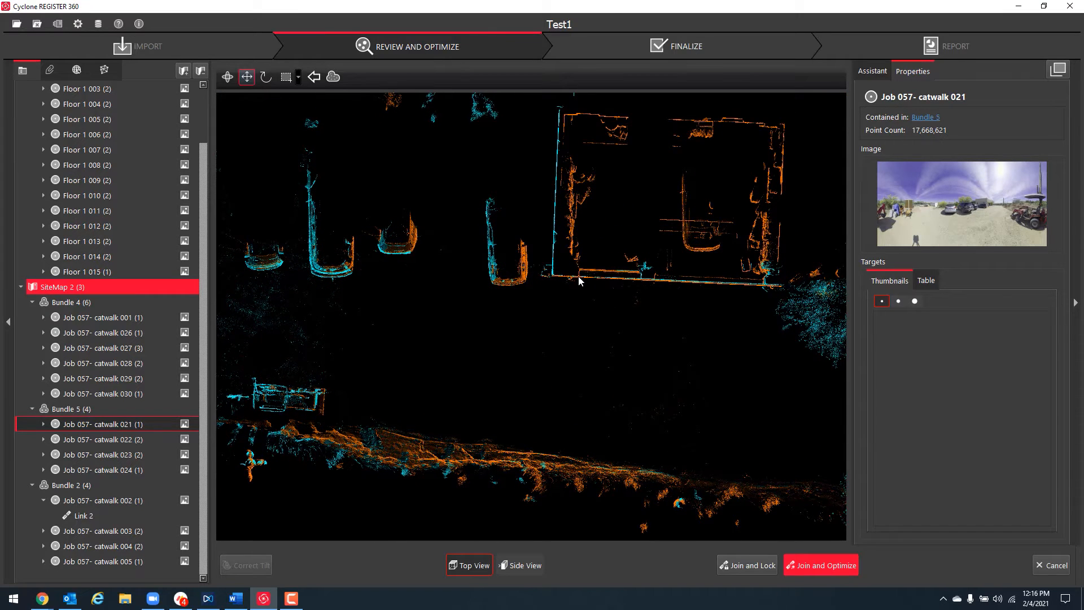
left_click_drag(558, 534, 556, 499)
left_click(525, 565)
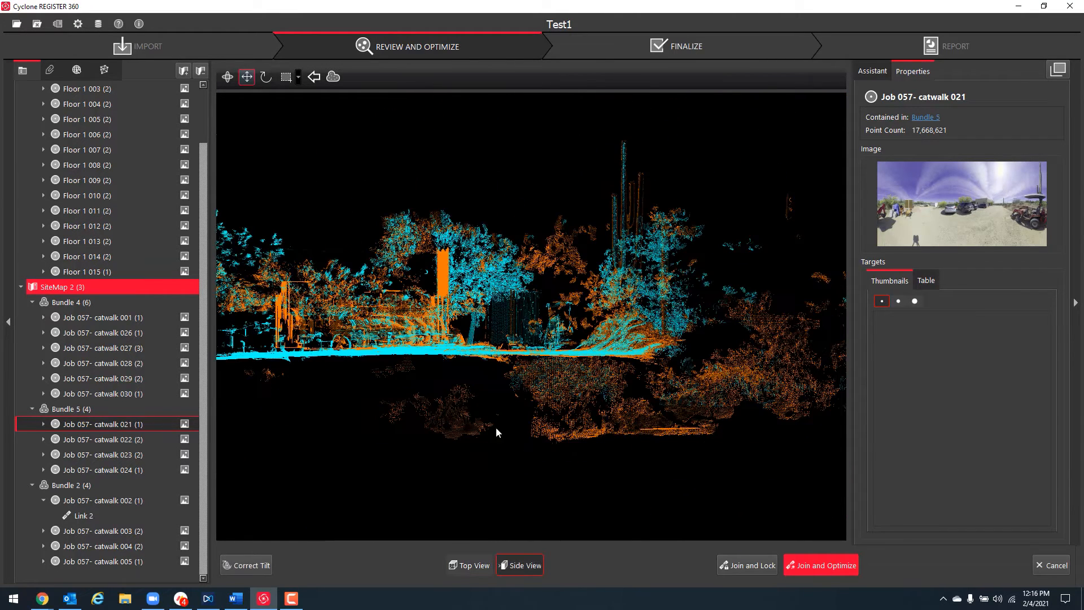
left_click_drag(686, 385, 571, 381)
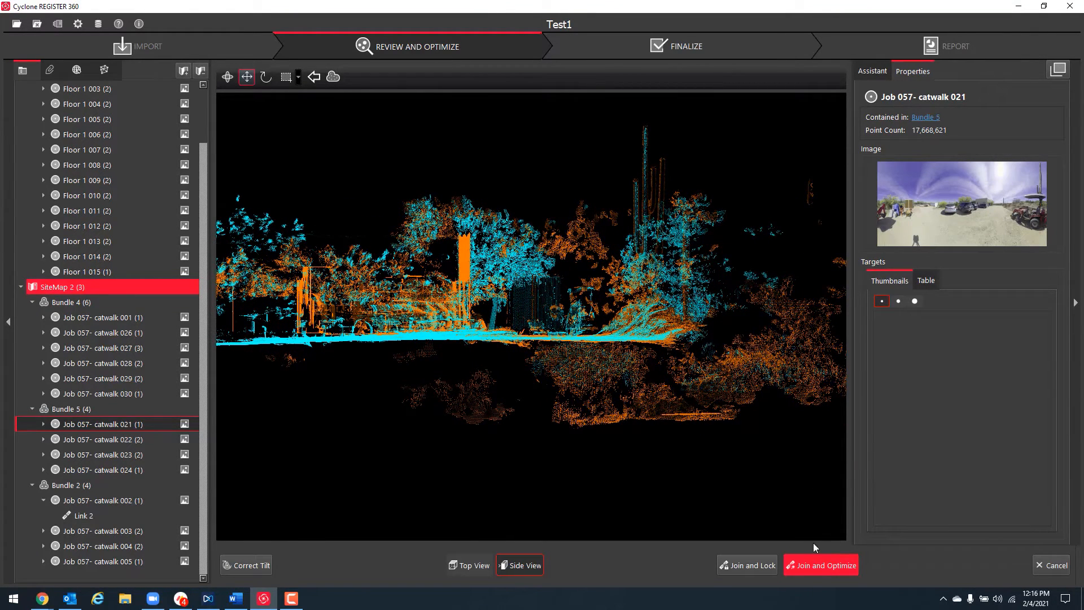
Join and optimize the catwalk 021 and catwalk 005 pair, accepting the results but declining automatic creation of suggested links
left_click(813, 572)
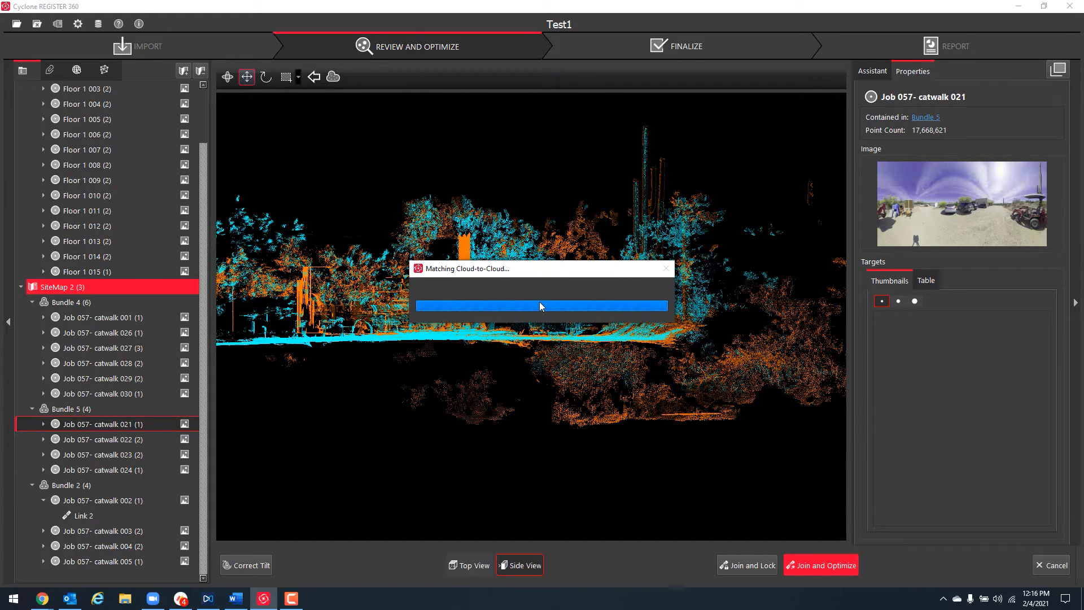
left_click(642, 410)
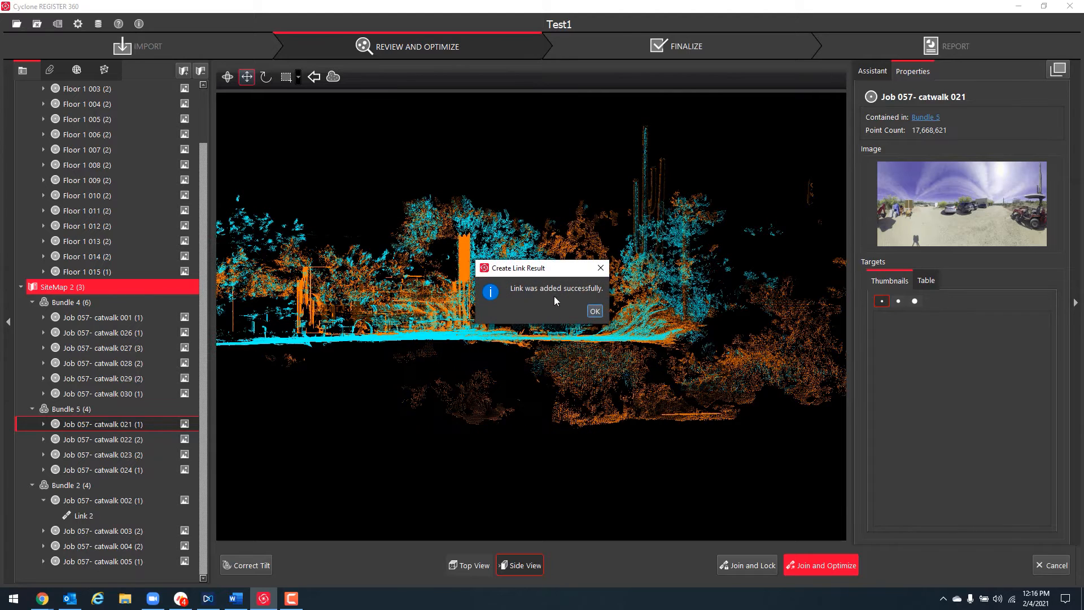
left_click(595, 311)
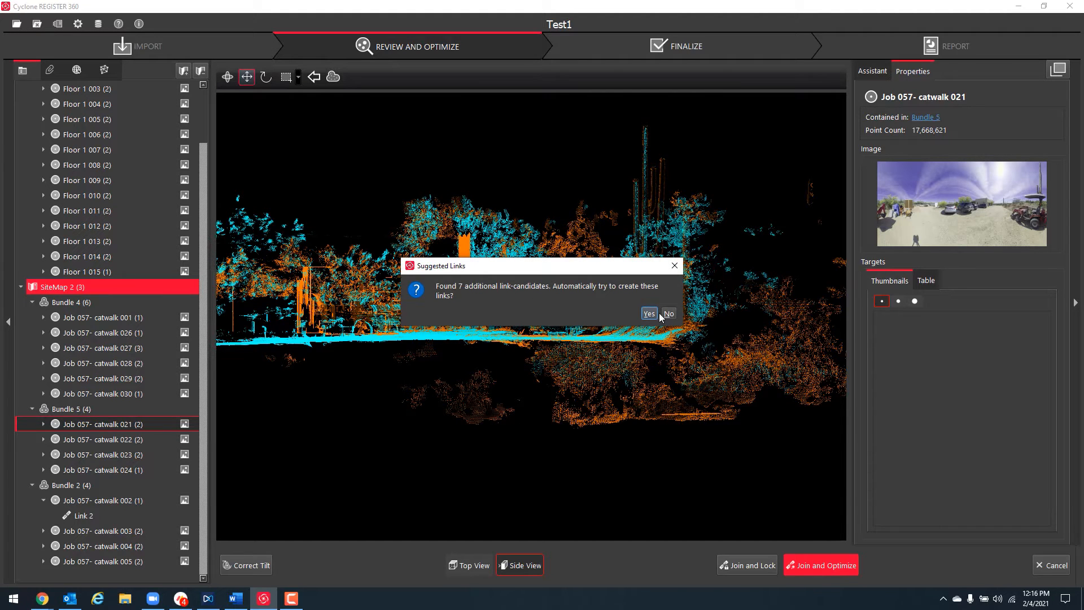
left_click(674, 314)
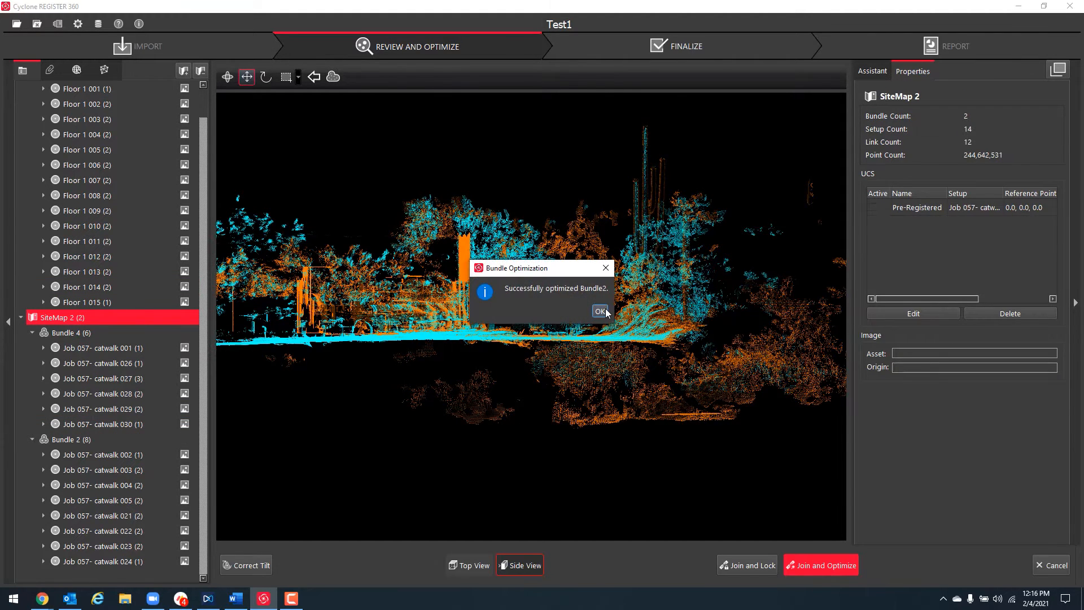
left_click(600, 311)
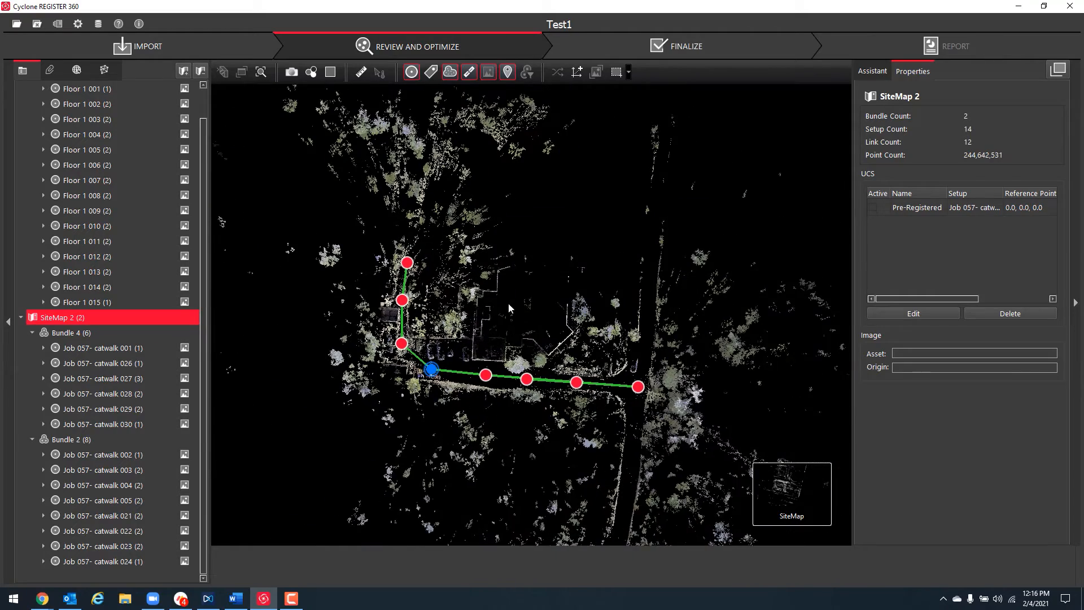
Move Bundle 4, holding setup catwalk 030, across the site map so it lies directly above Bundle 2
left_click_drag(509, 308, 524, 327)
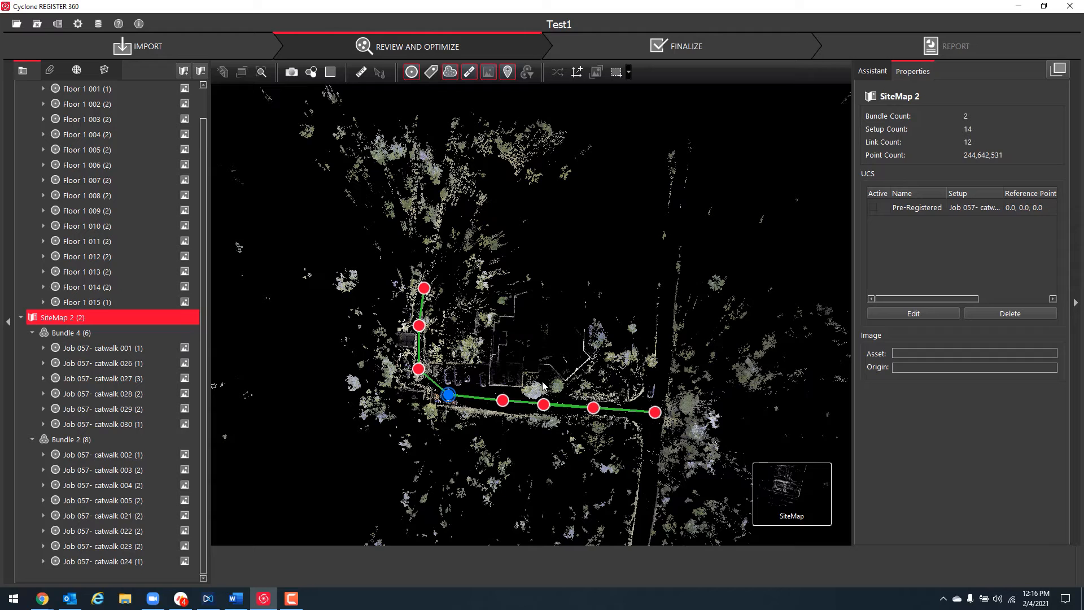
left_click_drag(526, 370, 518, 390)
scroll(563, 369, "down", 3)
left_click_drag(588, 370, 703, 348)
scroll(616, 398, "down", 2)
left_click_drag(445, 228, 515, 260)
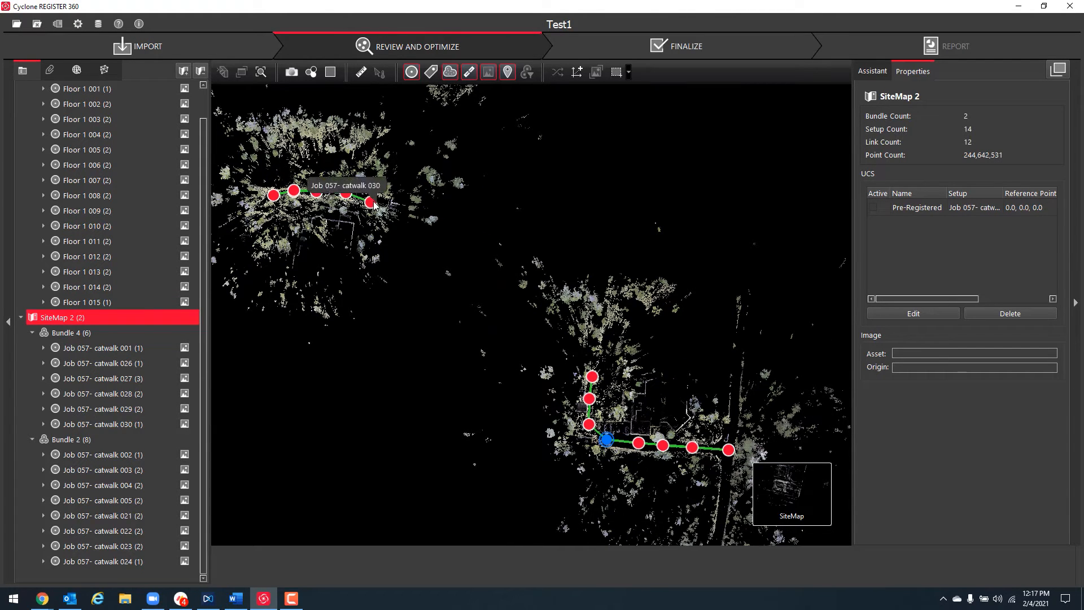
left_click_drag(362, 199, 753, 193)
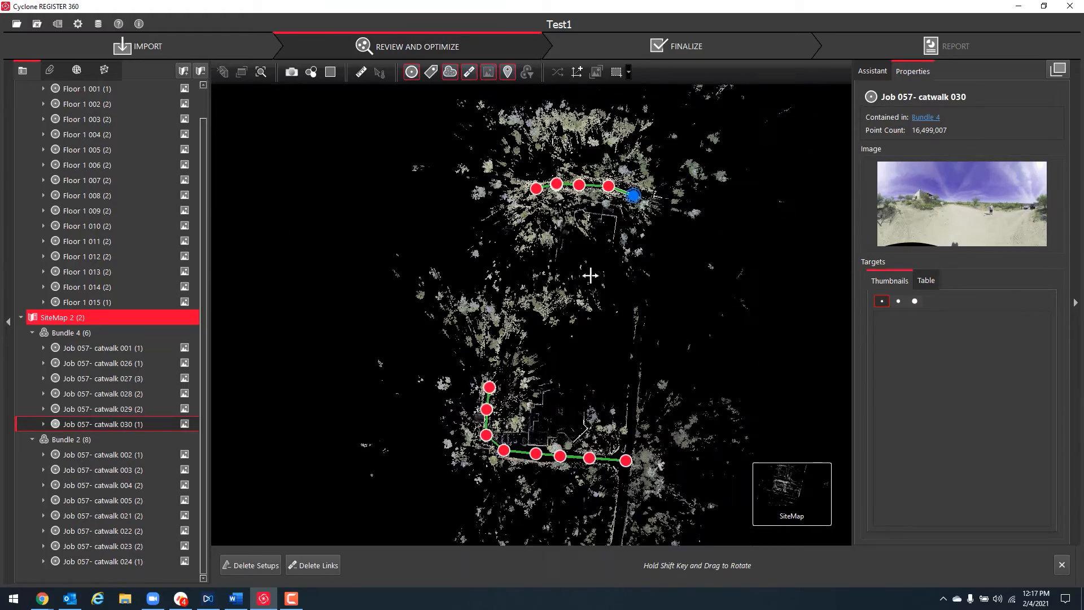
scroll(549, 217, "up", 2)
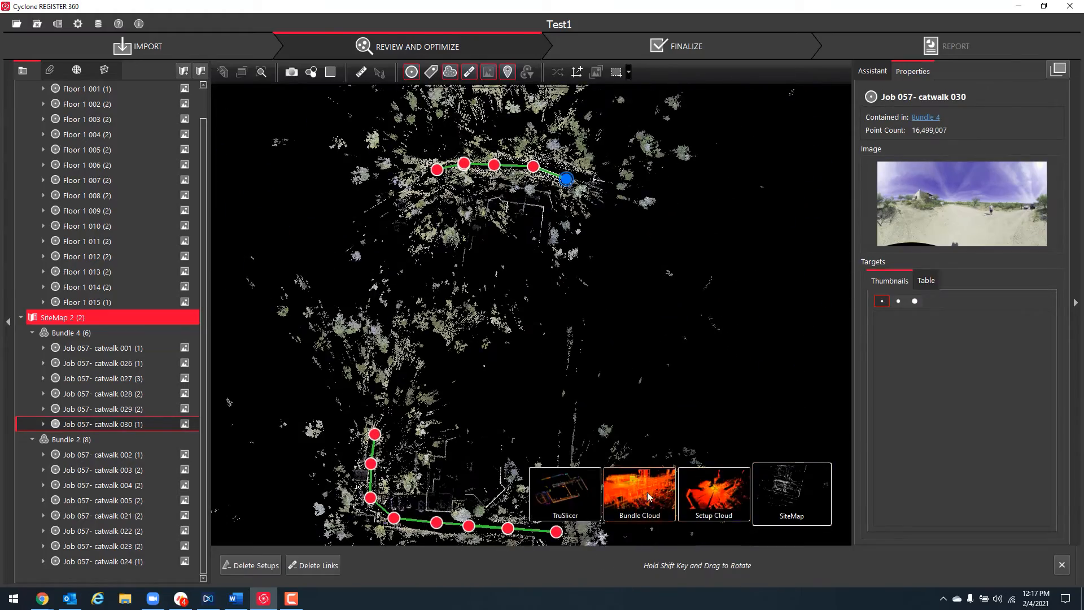
Inspect the bundle cloud of Bundle 4 around setup catwalk 030 and return to the site map
left_click(649, 497)
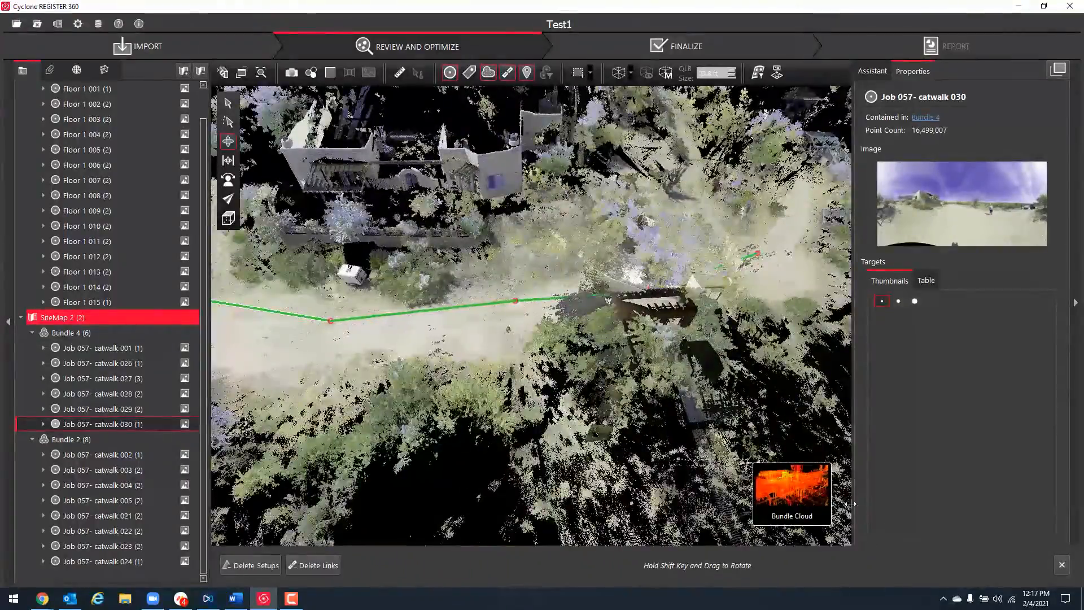
mouse_move(777, 502)
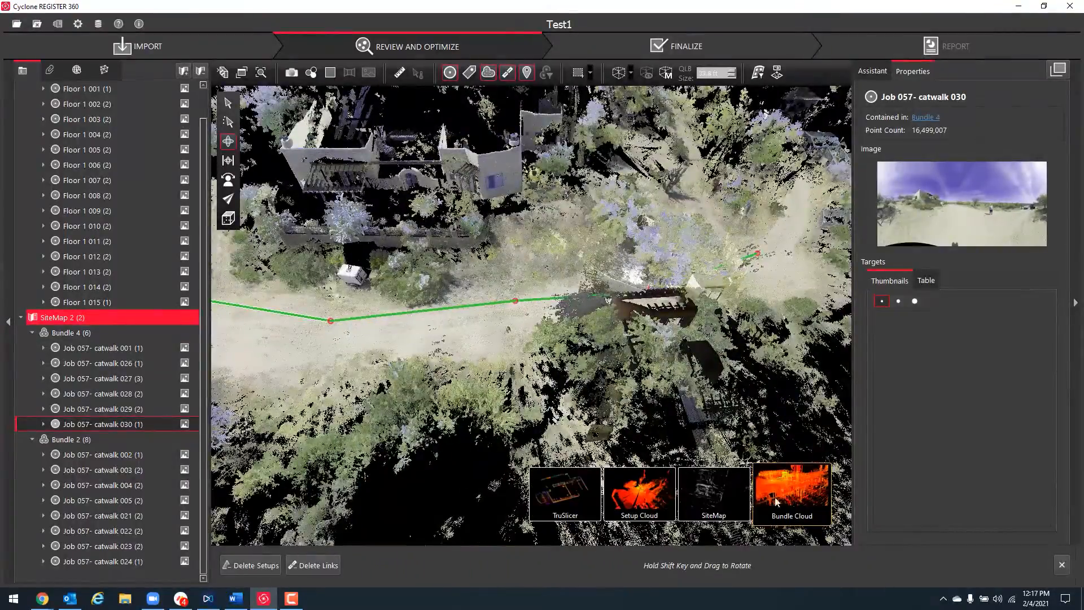
left_click(703, 498)
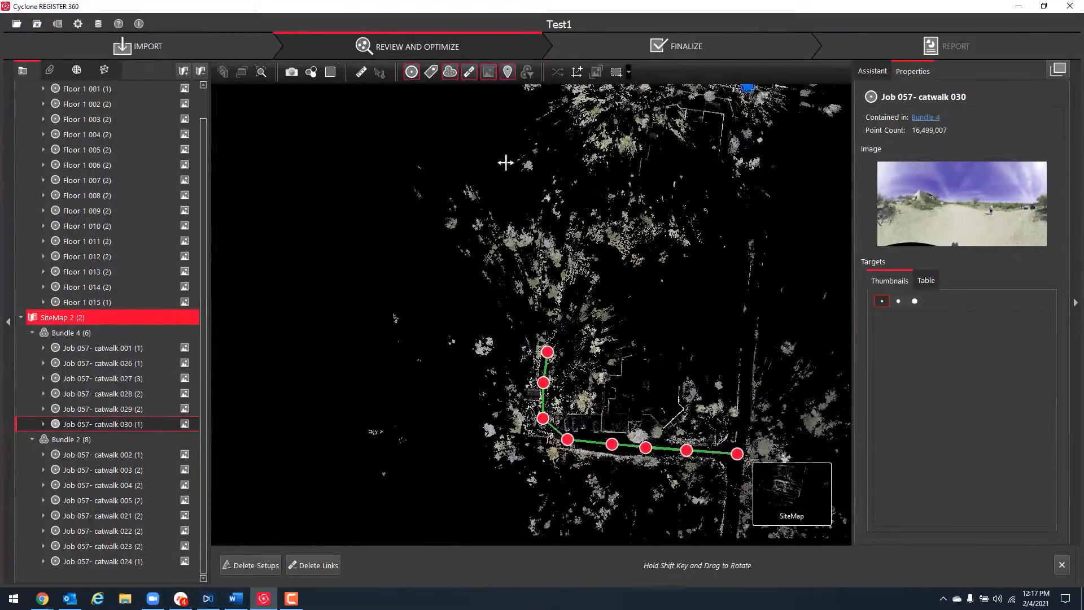
Place Bundle 4 over Bundle 2 so setup catwalk 026 continues the road bend beyond catwalk 024
scroll(505, 373, "up", 5)
scroll(510, 279, "up", 3)
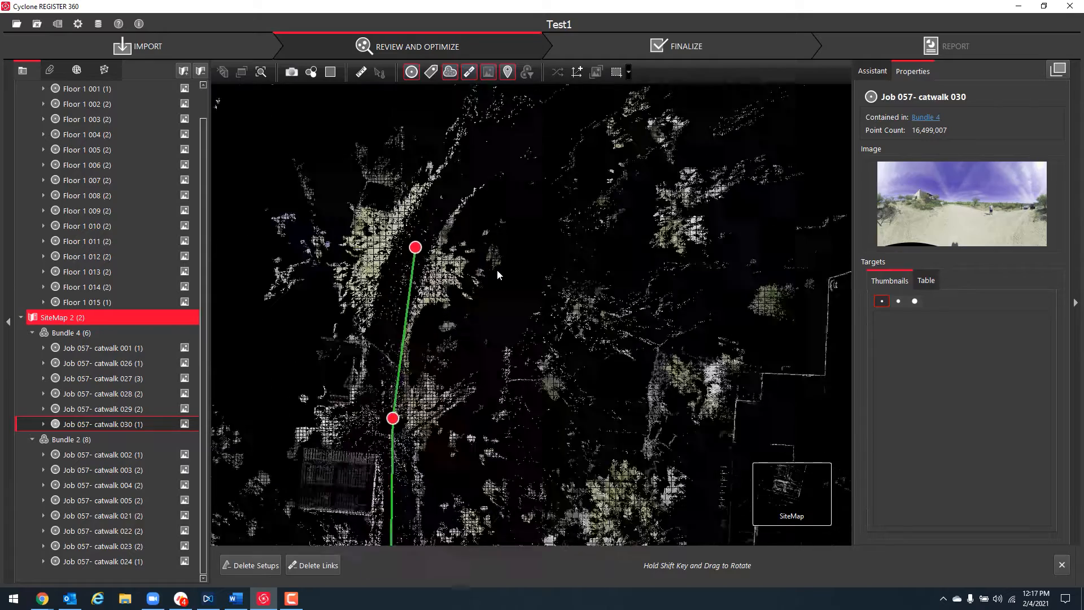
left_click_drag(473, 328, 496, 395)
scroll(522, 283, "down", 5)
left_click_drag(561, 202, 503, 389)
left_click_drag(590, 264, 571, 333)
scroll(443, 274, "up", 4)
scroll(511, 433, "down", 3)
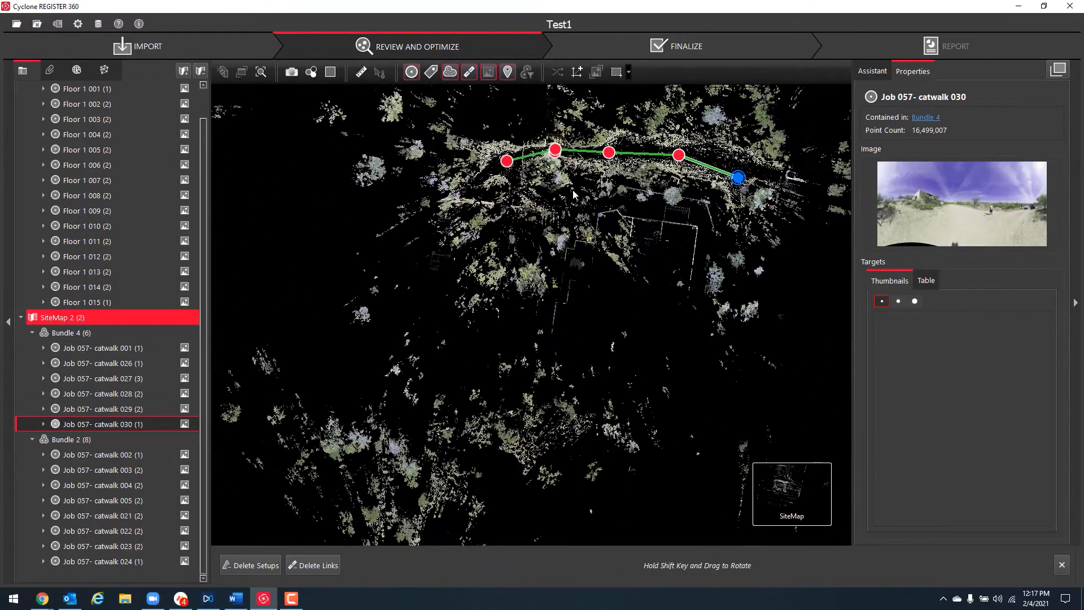
left_click(579, 153)
left_click_drag(559, 155, 523, 281)
scroll(684, 347, "up", 5)
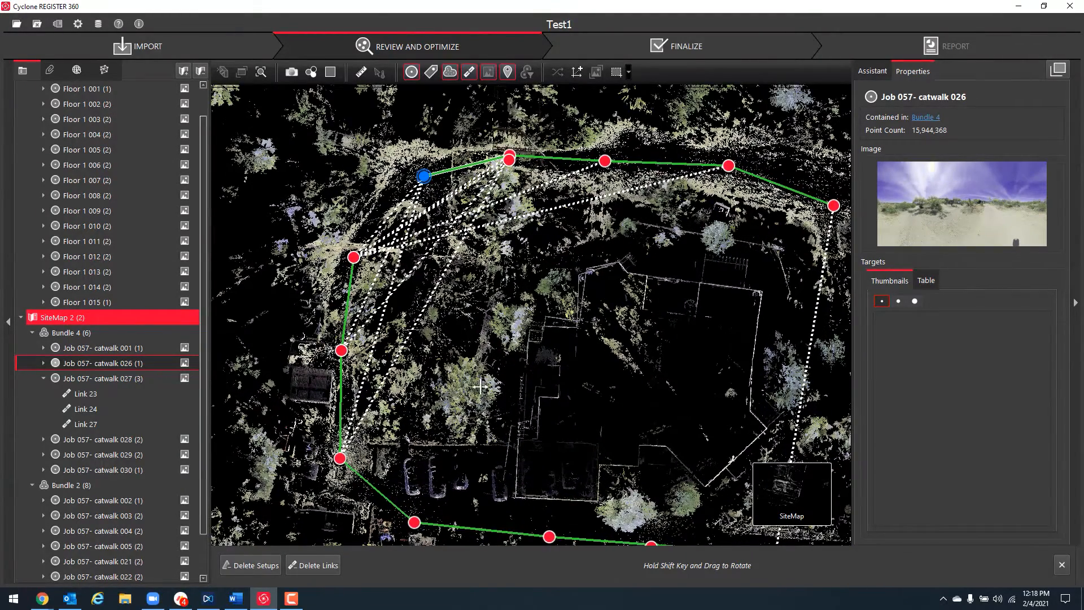
Compare the building outlines of both bundles, select catwalk 030, and slightly shift and rotate Bundle 4 to match Bundle 2
left_click_drag(480, 387, 514, 337)
left_click_drag(595, 457, 523, 428)
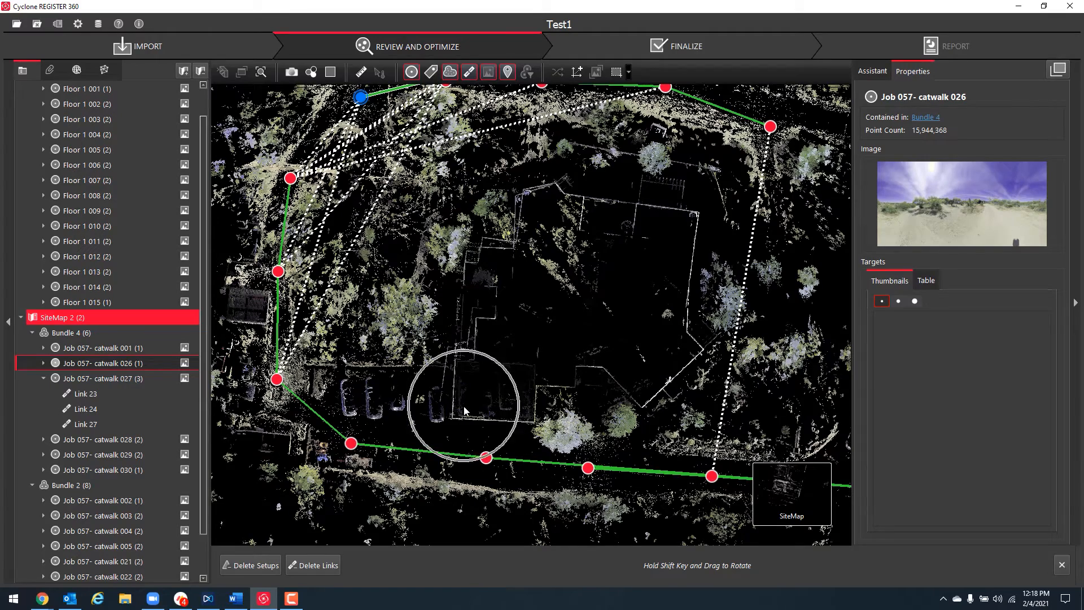
left_click_drag(529, 252, 554, 317)
scroll(530, 315, "up", 4)
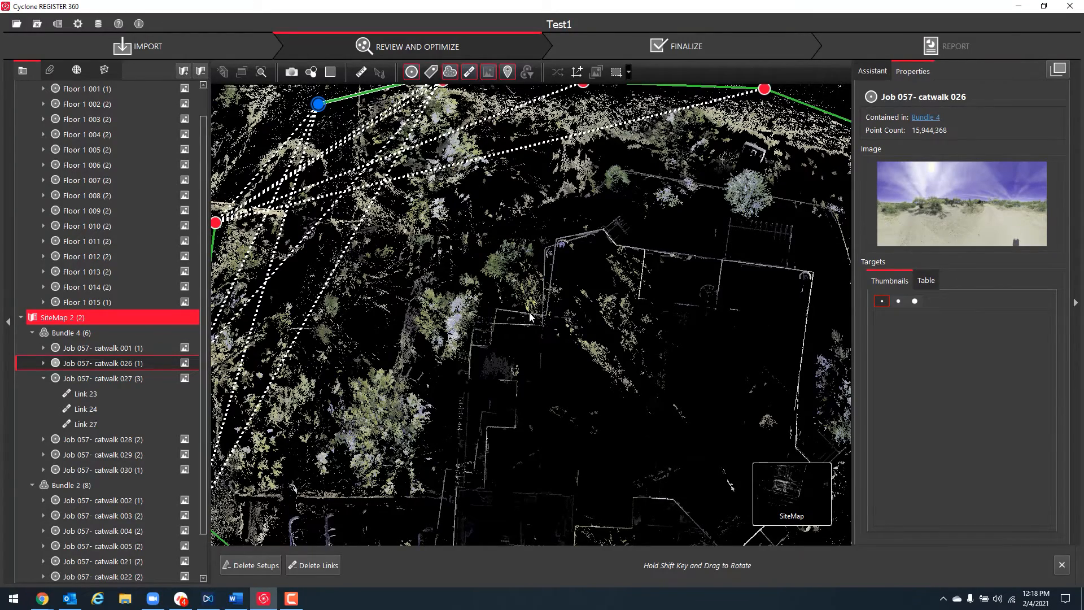
scroll(530, 316, "down", 5)
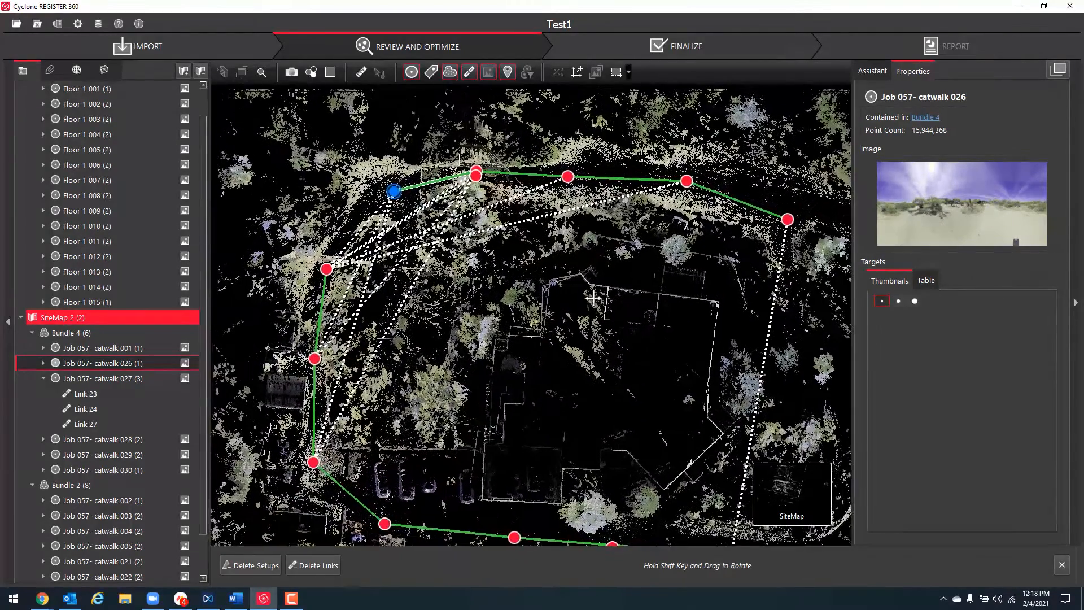
left_click_drag(593, 298, 532, 326)
left_click_drag(677, 206, 624, 215)
scroll(602, 240, "down", 3)
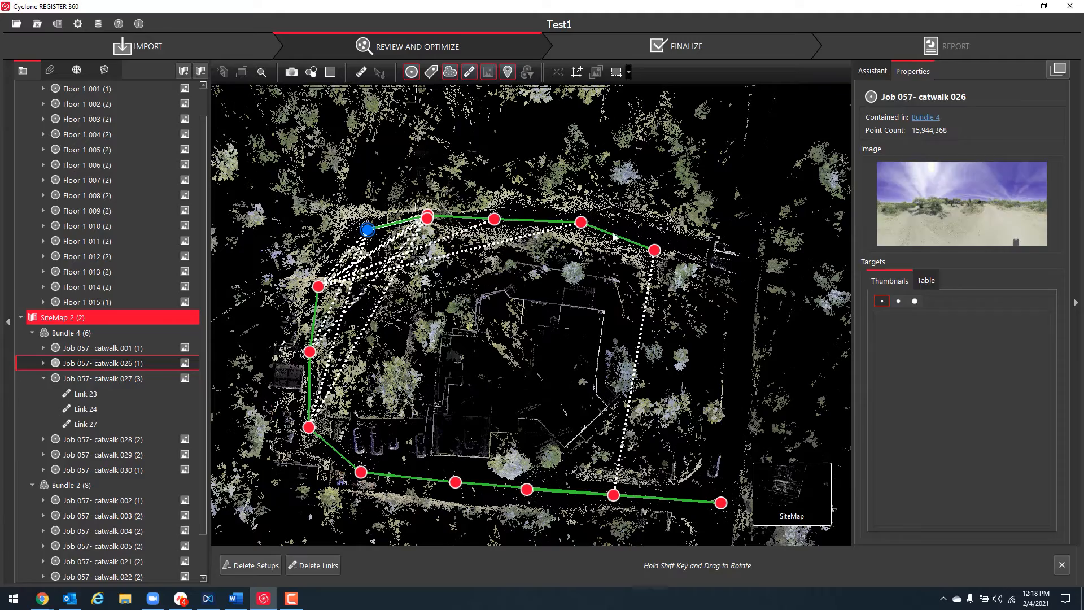
left_click(617, 236)
left_click(655, 250)
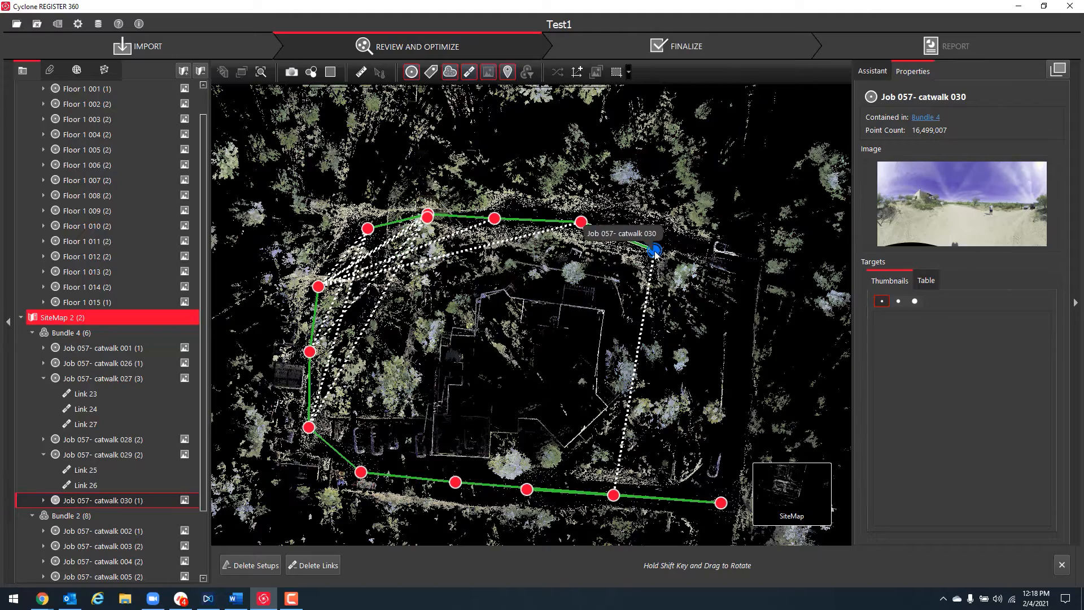
mouse_move(654, 250)
left_mouse_down()
mouse_move(753, 229)
mouse_move(773, 211)
mouse_move(643, 264)
mouse_move(647, 244)
left_mouse_up()
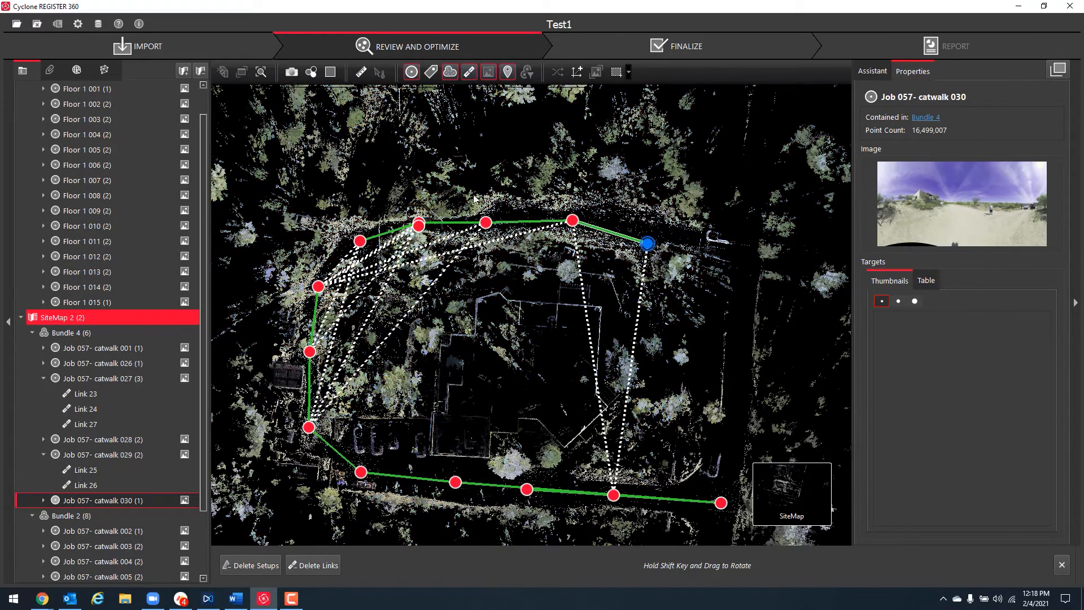
Pair setups catwalk 024 and catwalk 026 for visual alignment and match their clouds in plan along the building walls
scroll(468, 203, "up", 5)
left_click_drag(467, 202, 480, 247)
scroll(487, 297, "up", 2)
left_click(582, 298)
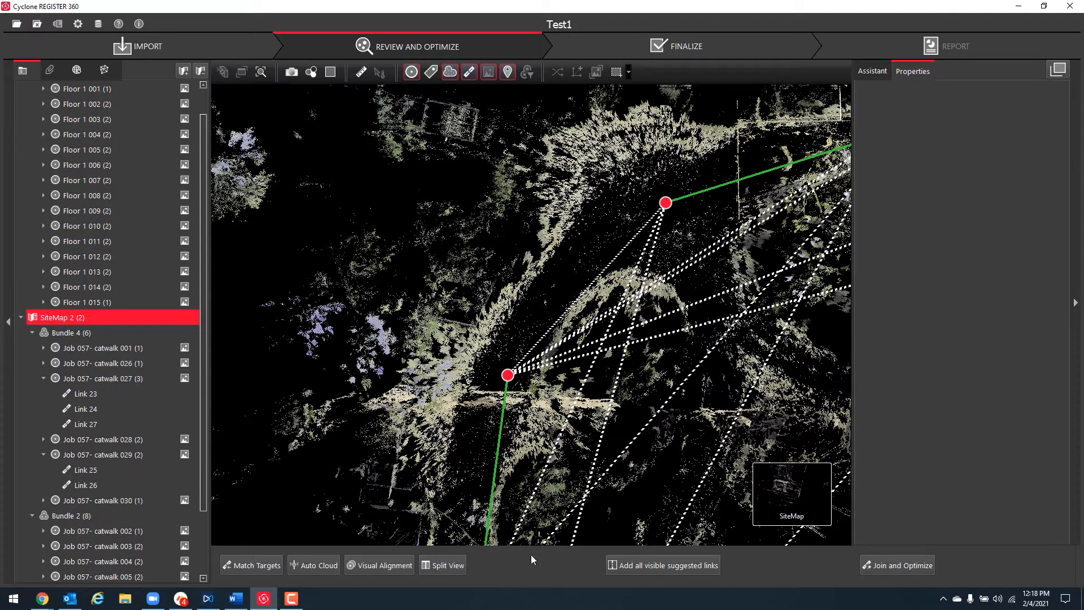
left_click(508, 375)
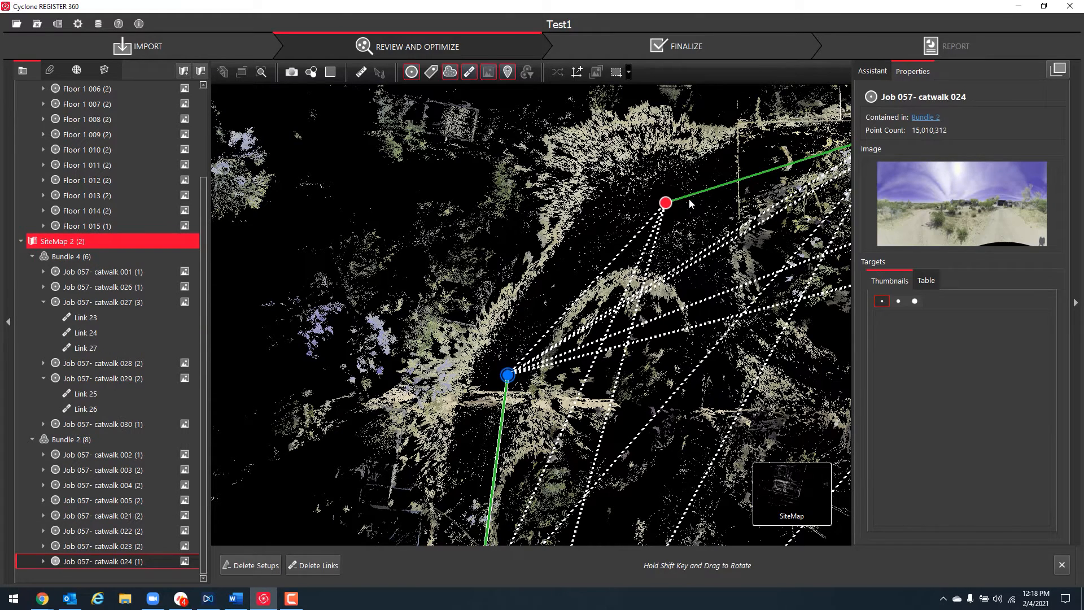
left_click(723, 564)
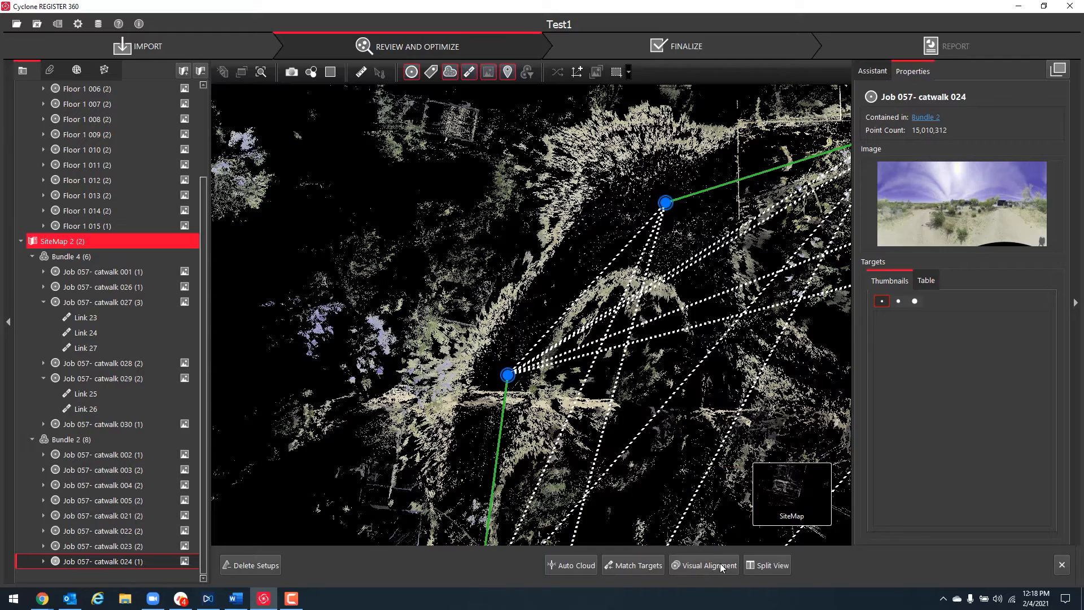
left_click_drag(624, 418, 638, 245)
left_click_drag(634, 353, 623, 244)
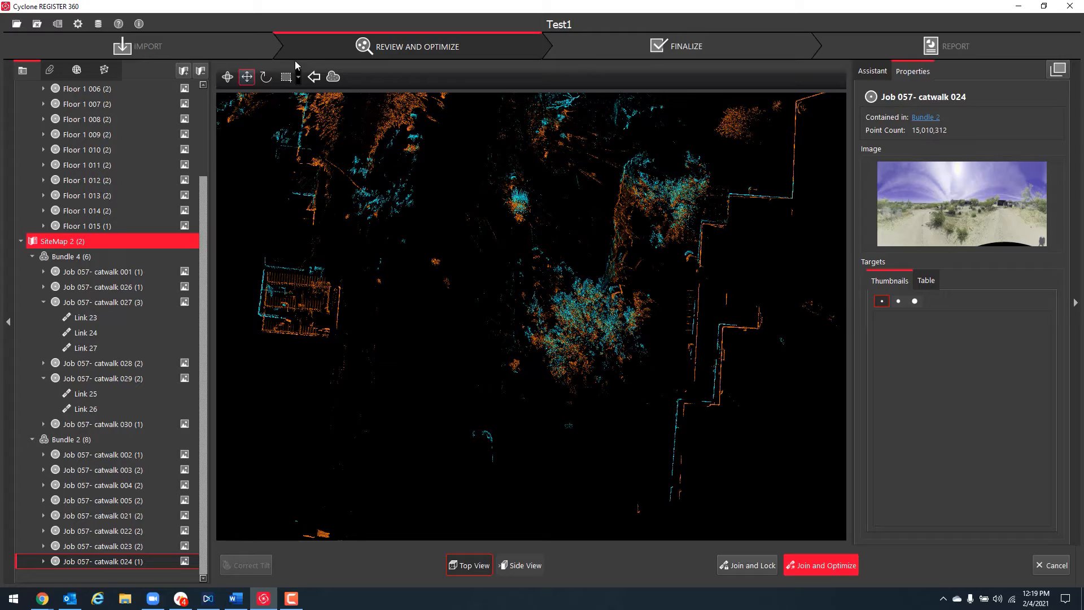
left_click_drag(571, 260, 382, 246)
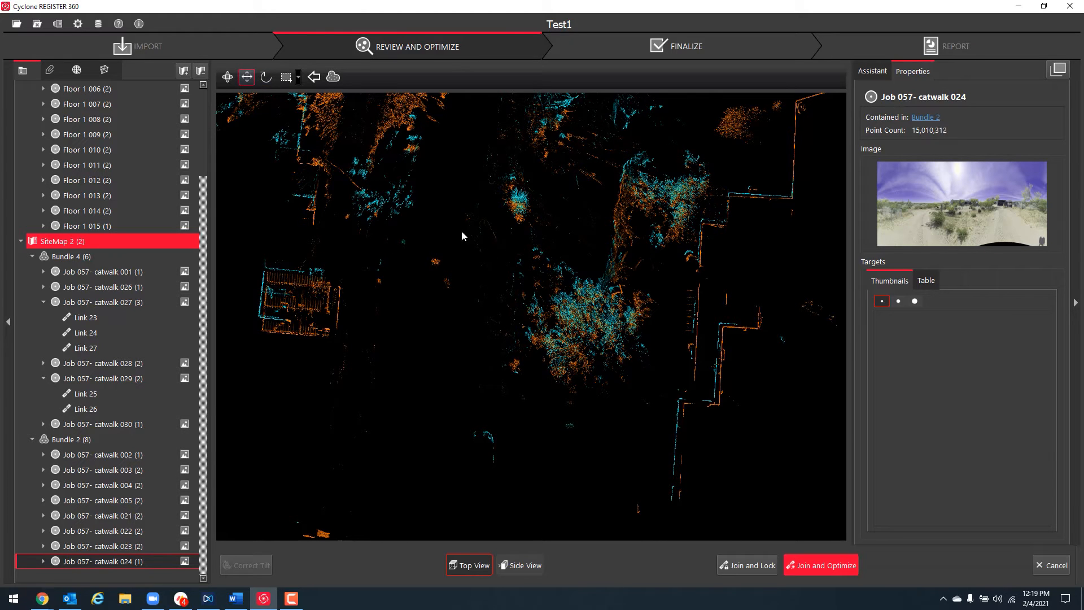
left_click_drag(510, 262, 506, 262)
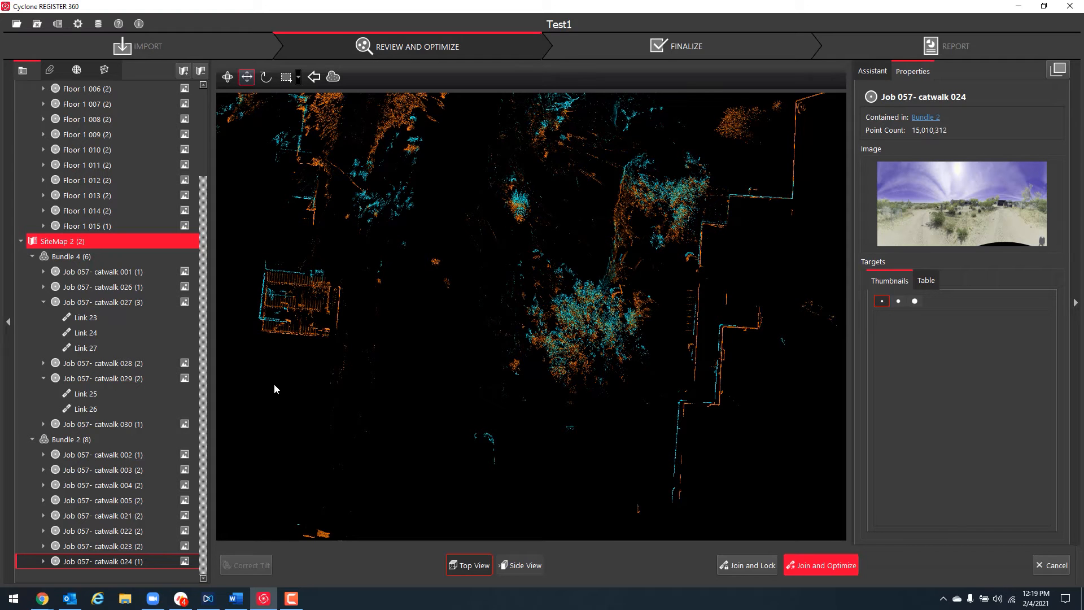
Check the pair's vertical fit from the side, and try to join and optimize it, declining to keep the link
left_click(535, 569)
left_click_drag(633, 340, 644, 367)
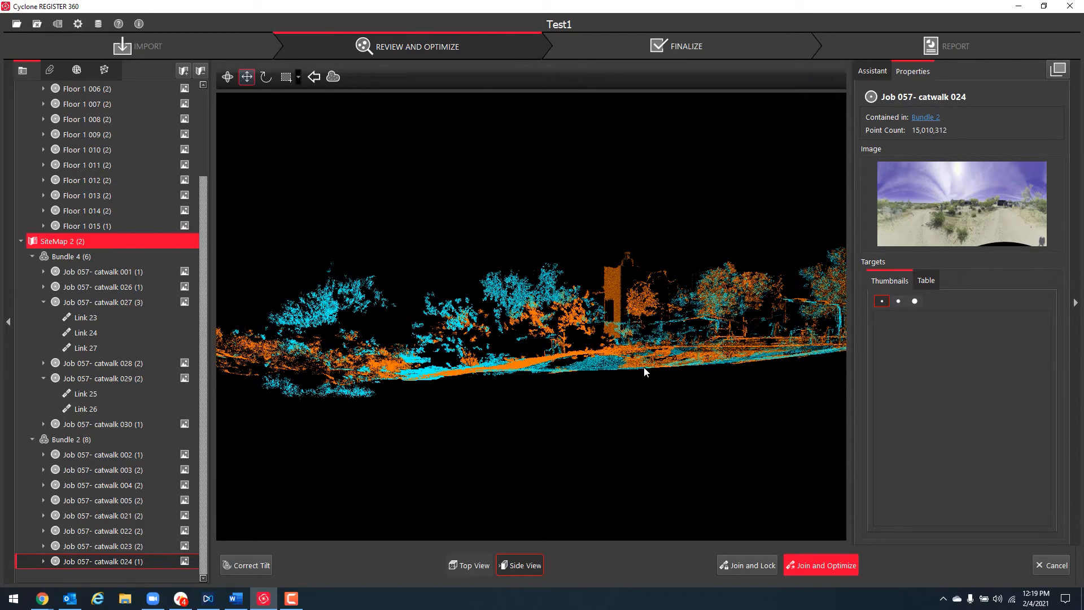
left_click(452, 566)
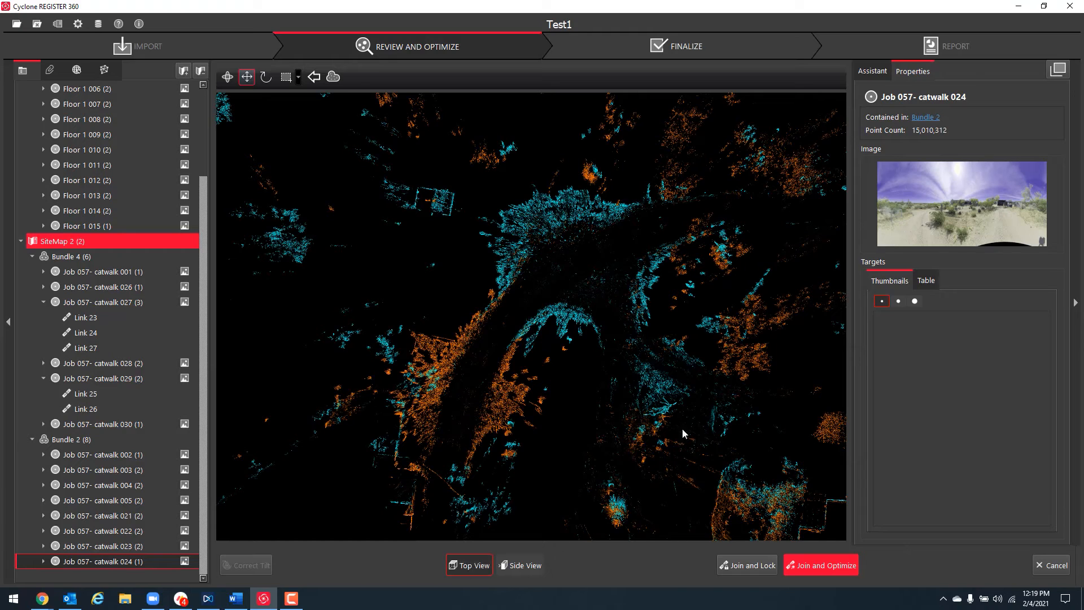
left_click(820, 567)
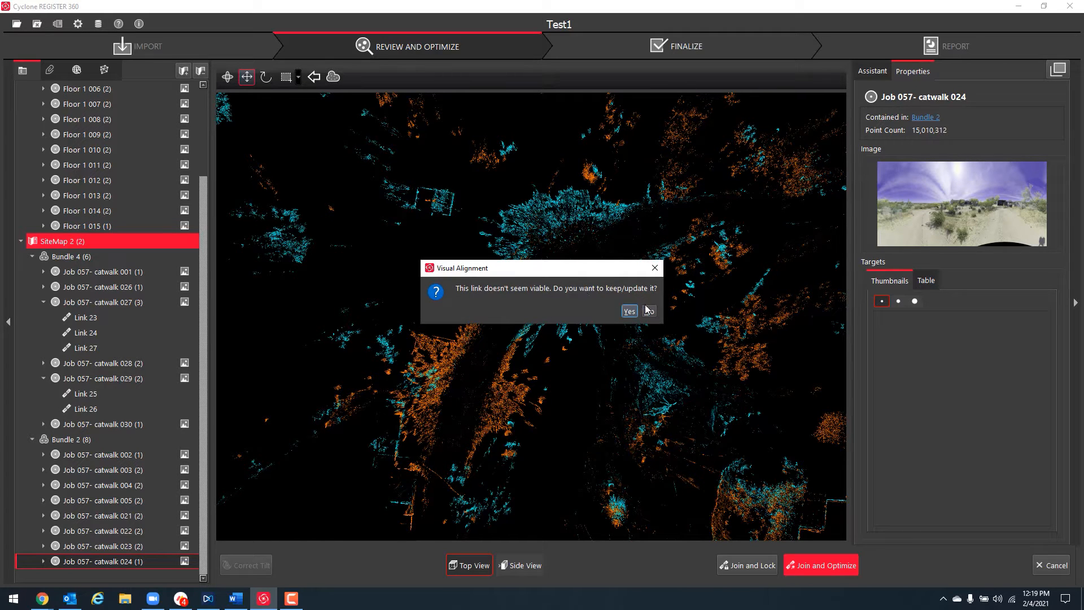
left_click(650, 312)
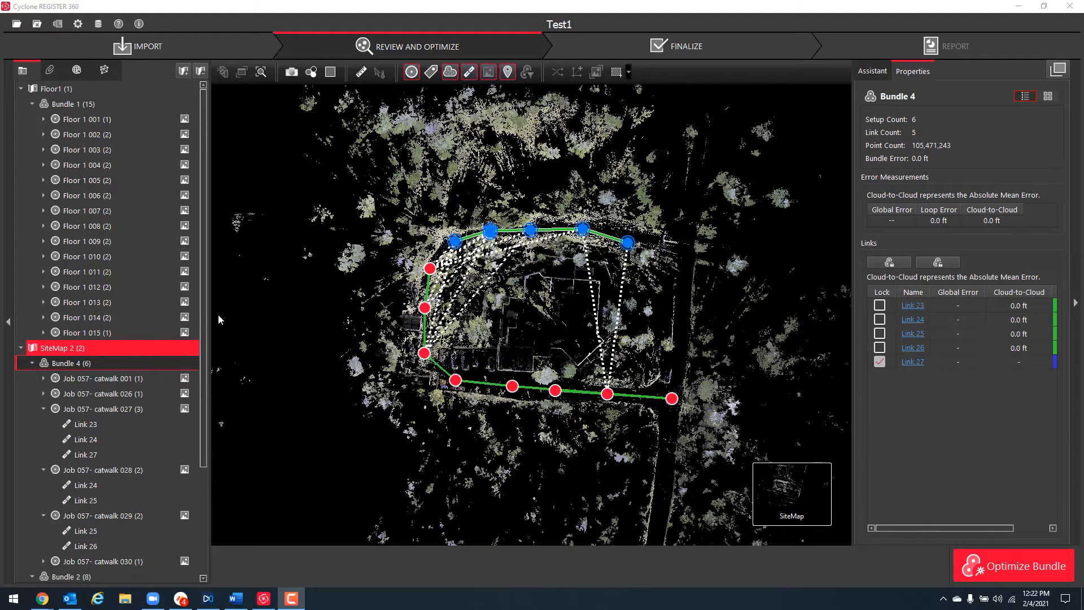
Move Bundle 4 from SiteMap 2 into the Floor1 site map in the project tree
scroll(208, 362, "down", 2)
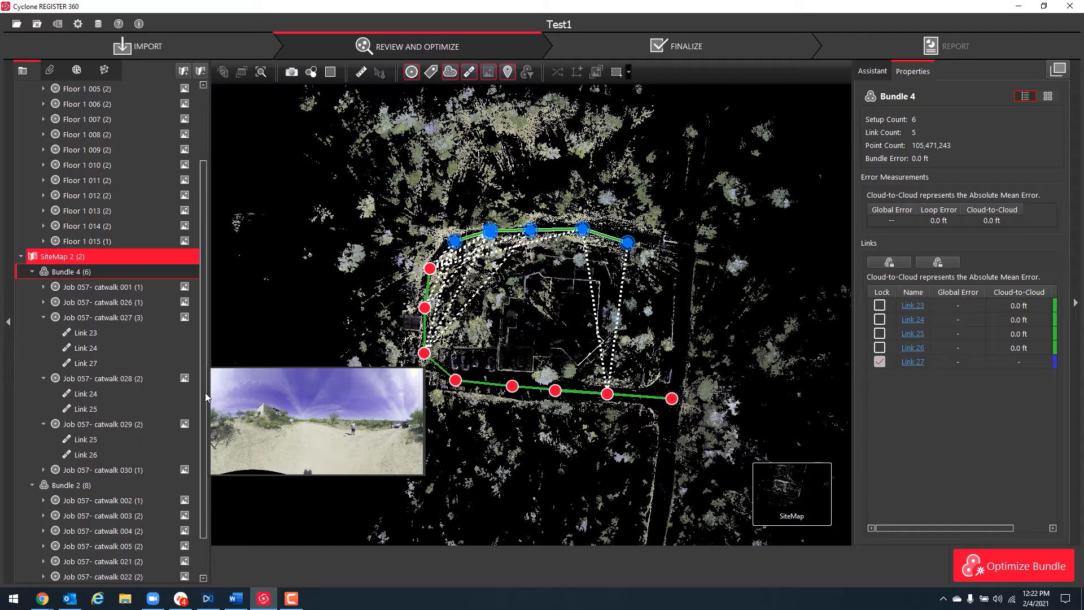
scroll(205, 384, "up", 2)
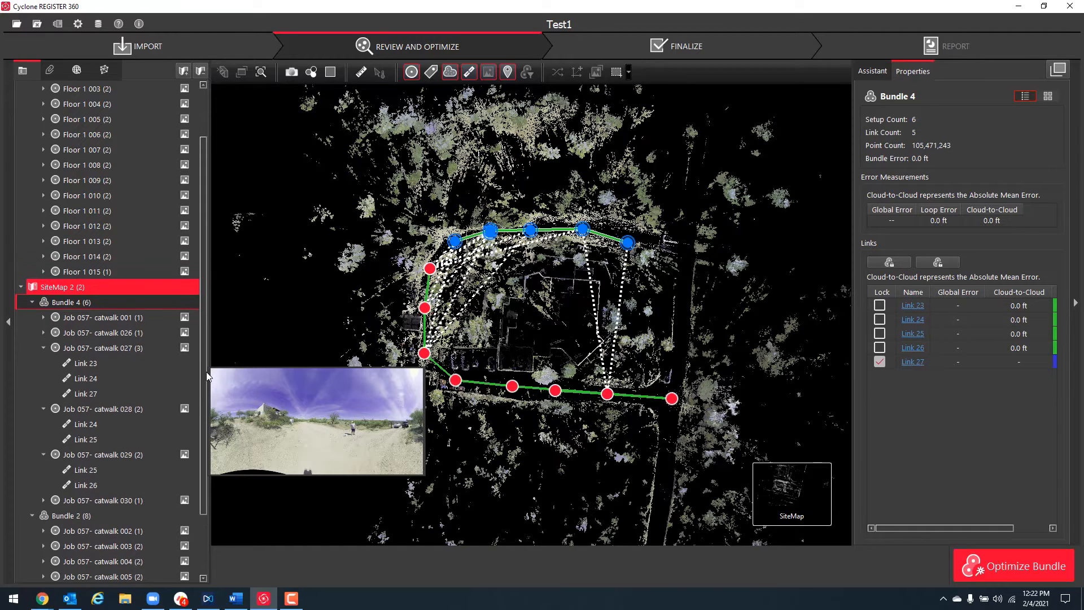
scroll(204, 378, "down", 2)
scroll(202, 397, "down", 1)
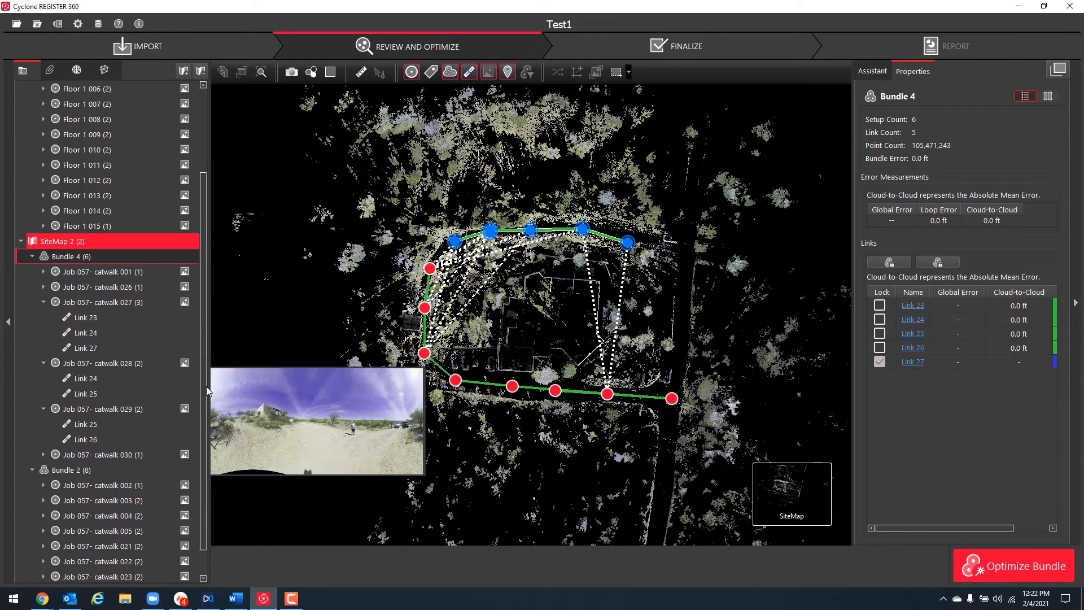
scroll(192, 339, "up", 3)
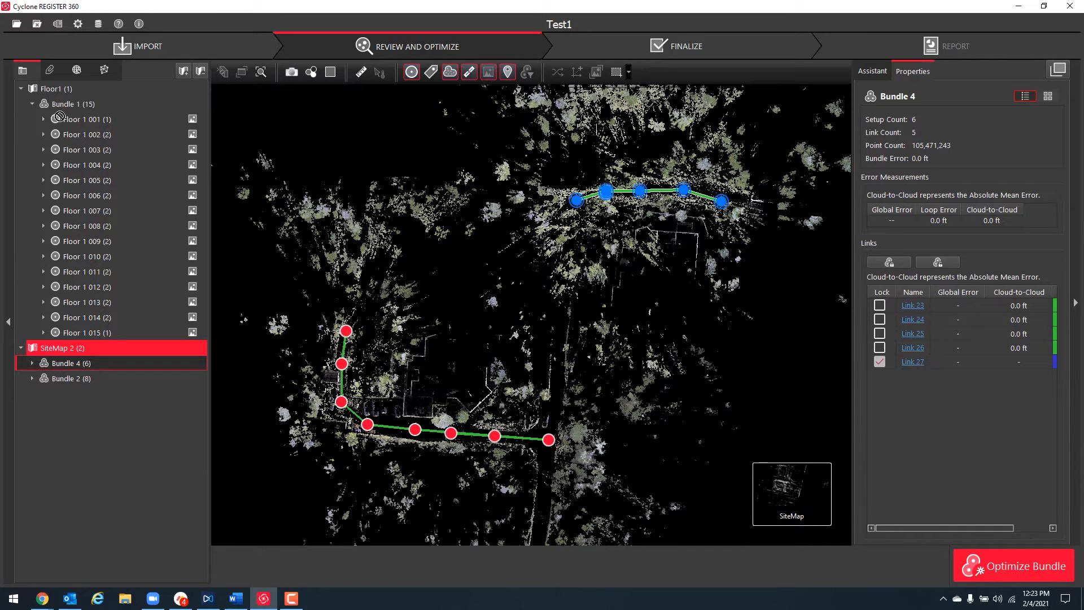
left_click_drag(56, 91, 56, 90)
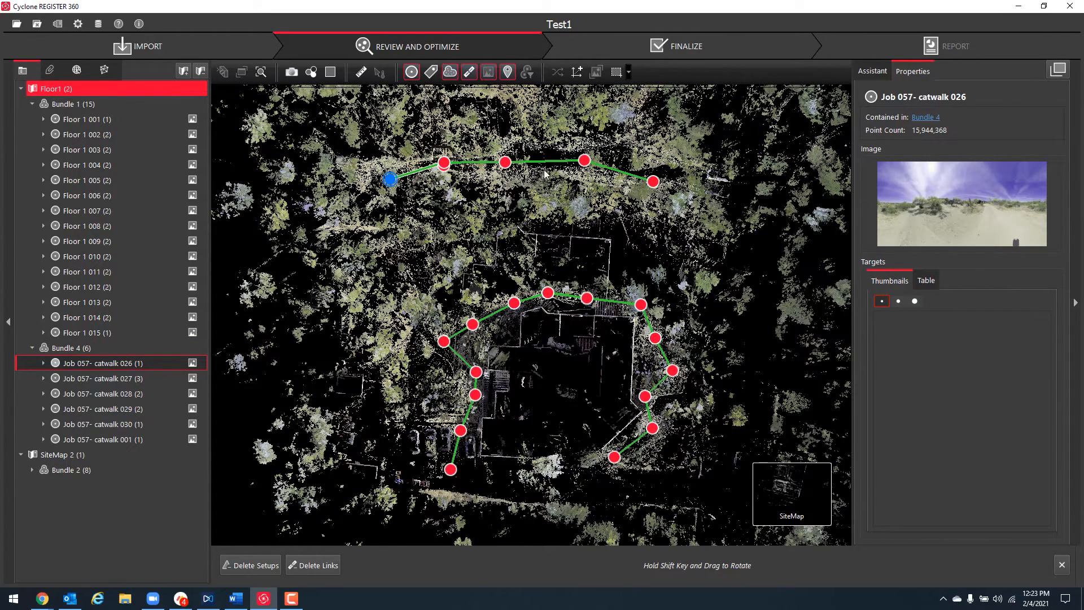
Select setup Floor 1 004 in the Floor1 site map and examine Bundle 1's cloud around the building, road and parked cars
left_click_drag(683, 389, 578, 356)
scroll(486, 308, "down", 2)
left_click_drag(362, 367, 490, 297)
scroll(490, 297, "down", 2)
scroll(576, 293, "up", 4)
scroll(571, 300, "down", 1)
left_click_drag(579, 304, 570, 327)
left_click(494, 289)
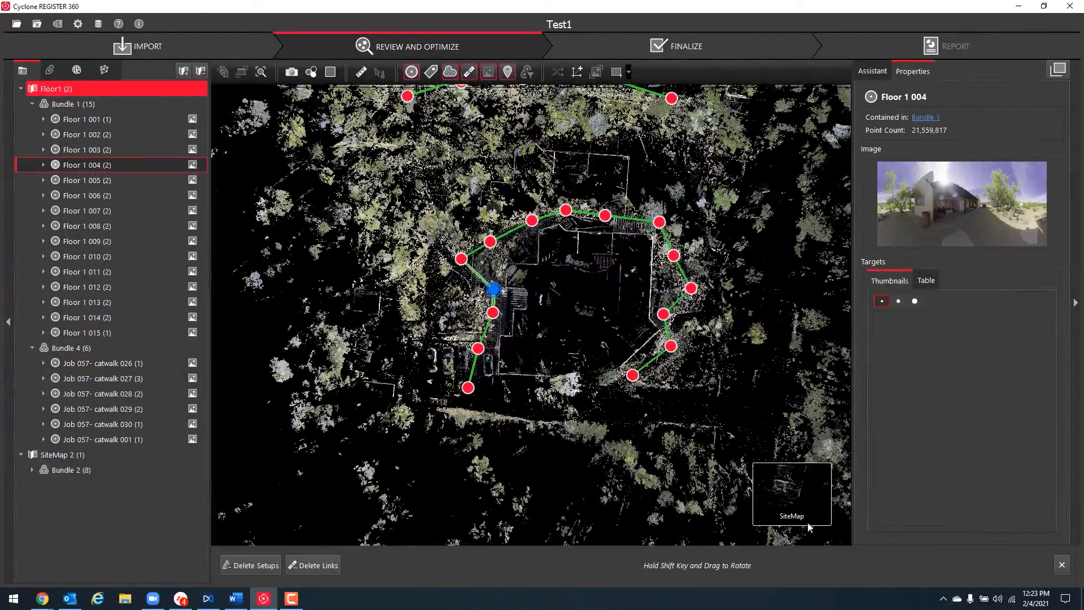
left_click(672, 503)
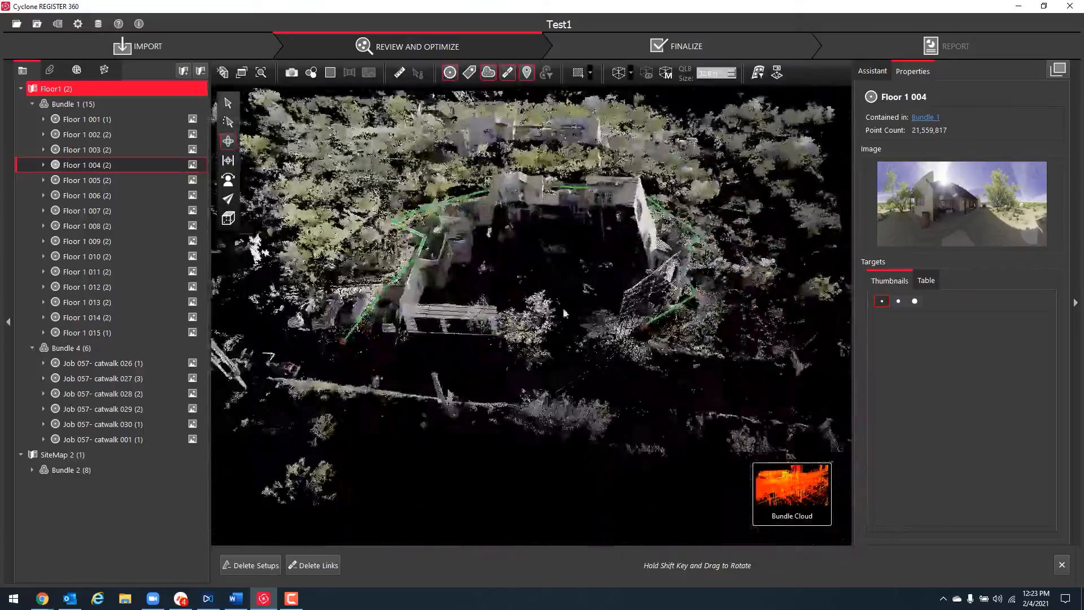
left_click_drag(603, 295, 667, 299)
right_click_drag(559, 329, 720, 411)
left_click_drag(721, 412, 436, 368)
right_click_drag(486, 322, 484, 270)
left_click_drag(506, 300, 480, 308)
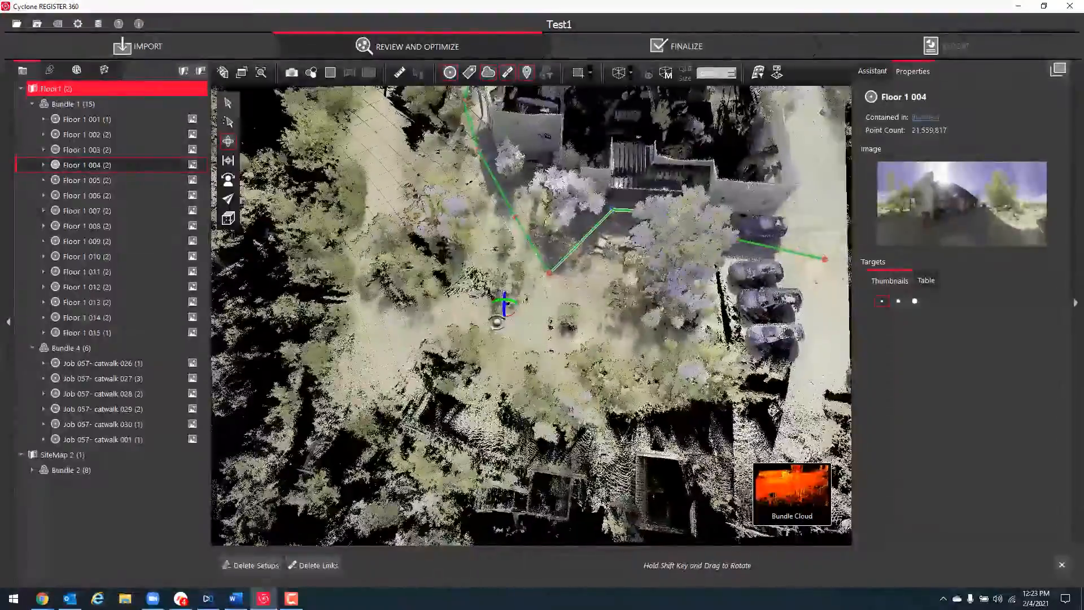
right_click_drag(452, 336, 429, 436)
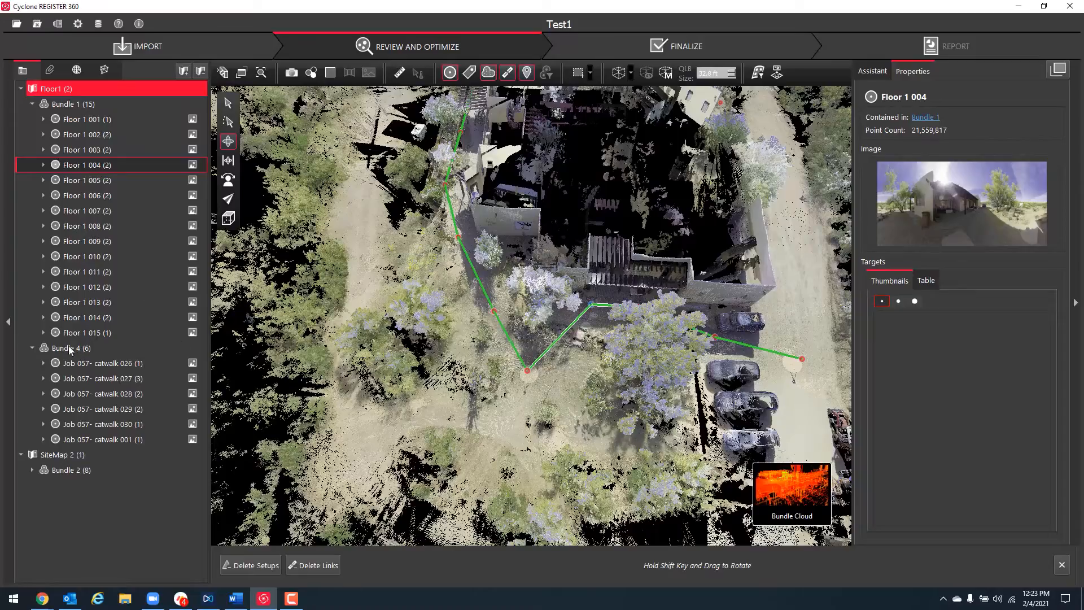
Select setup catwalk 027 in Bundle 4, examine its bundle cloud around the road and building, and return to the site map
scroll(549, 351, "down", 3)
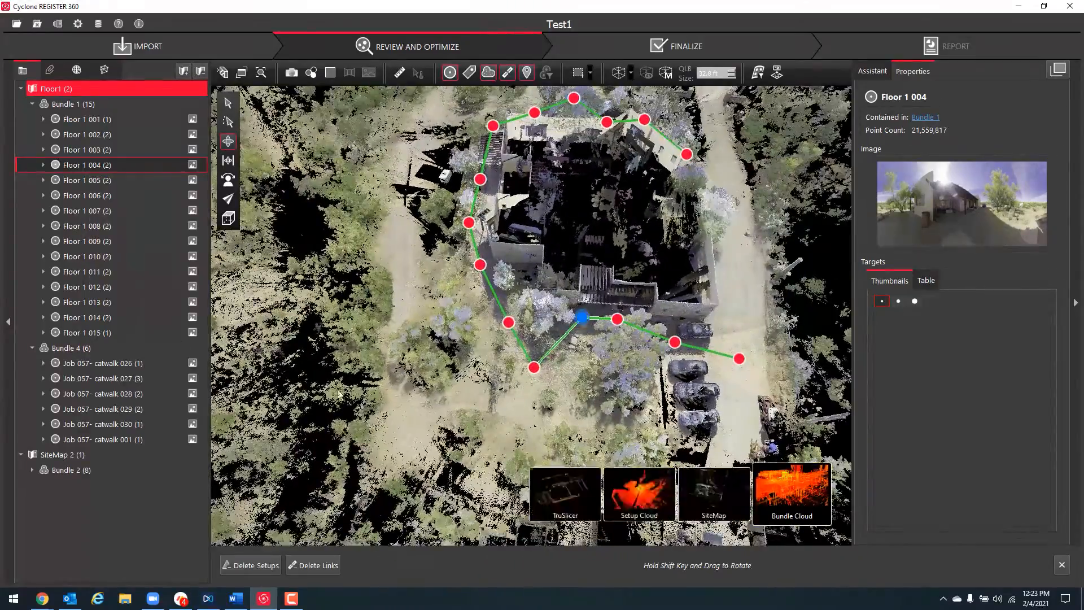
left_click(64, 348)
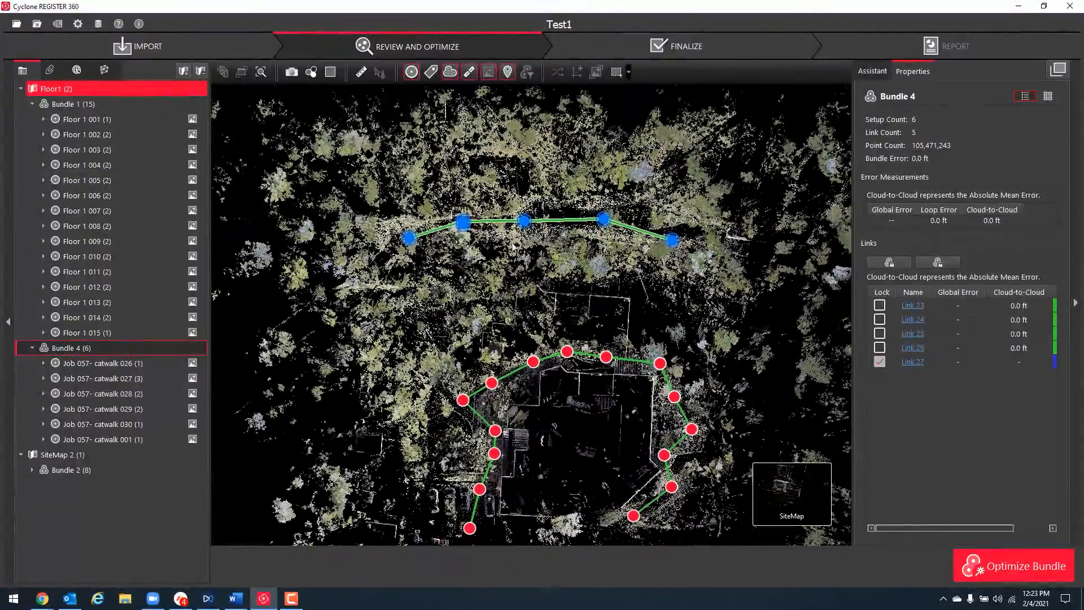
left_click(464, 224)
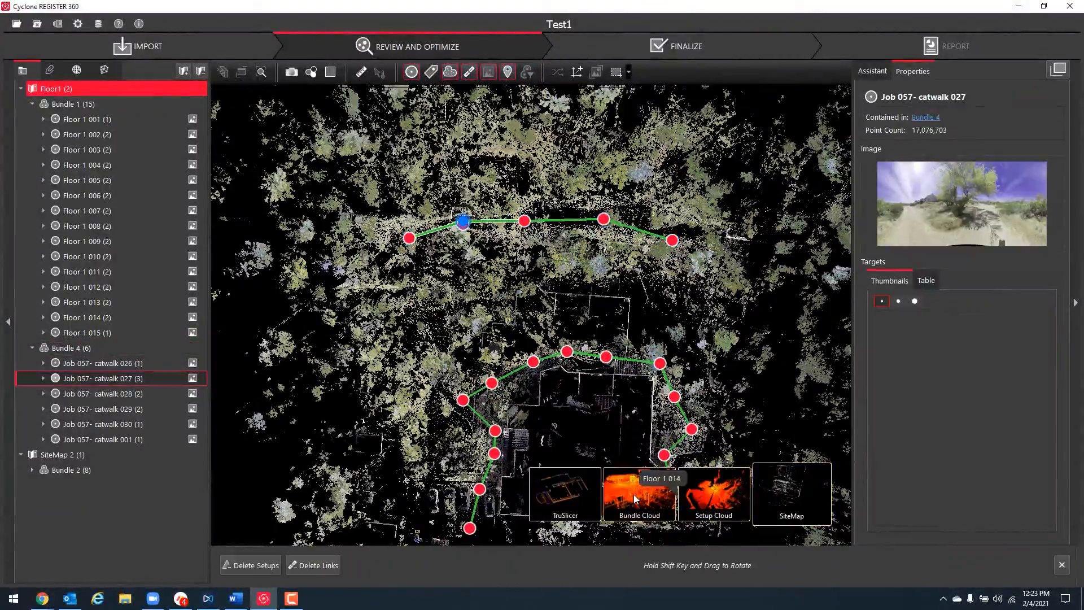
left_click(635, 499)
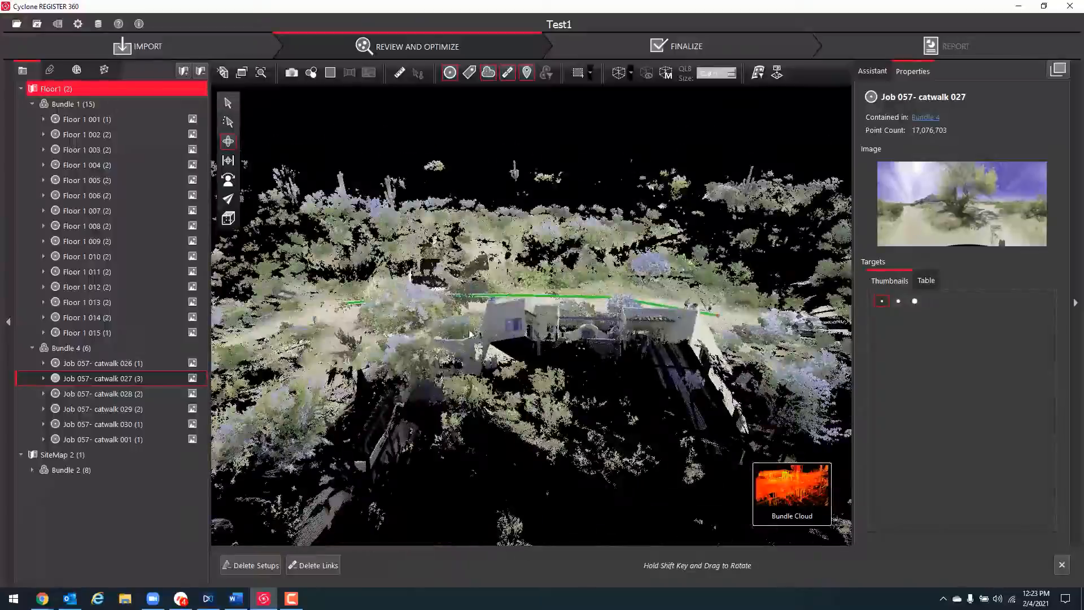
left_click_drag(471, 334, 607, 378)
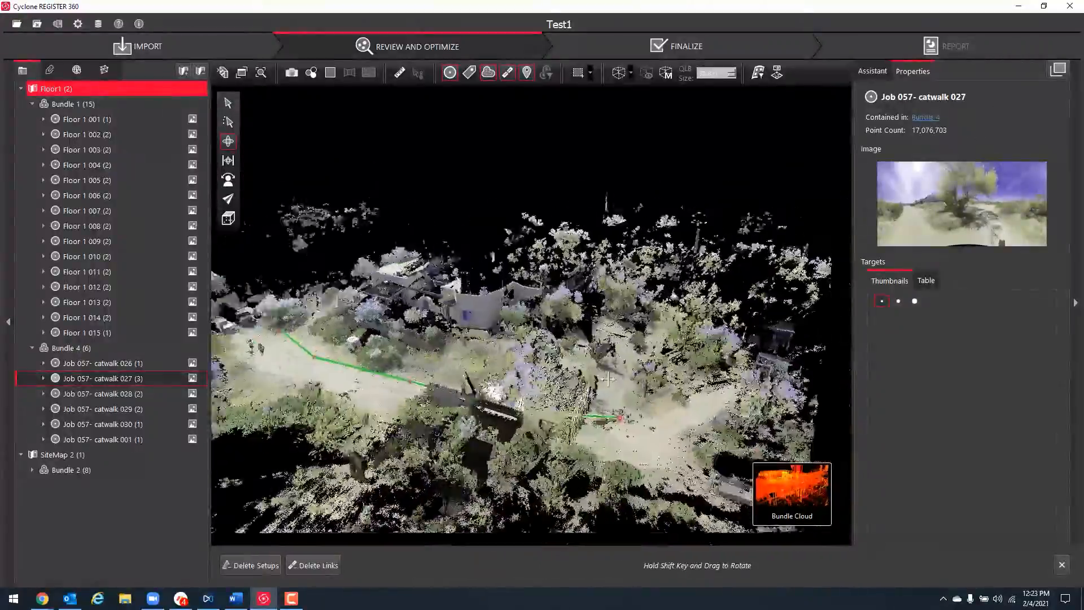
left_click_drag(543, 390, 640, 408)
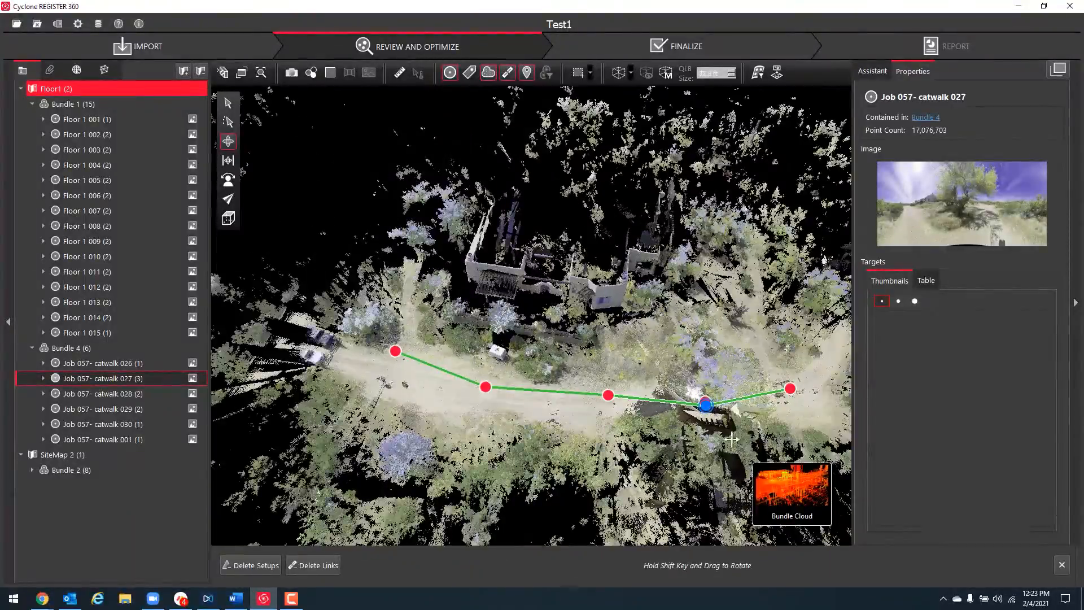
left_click_drag(732, 440, 750, 444)
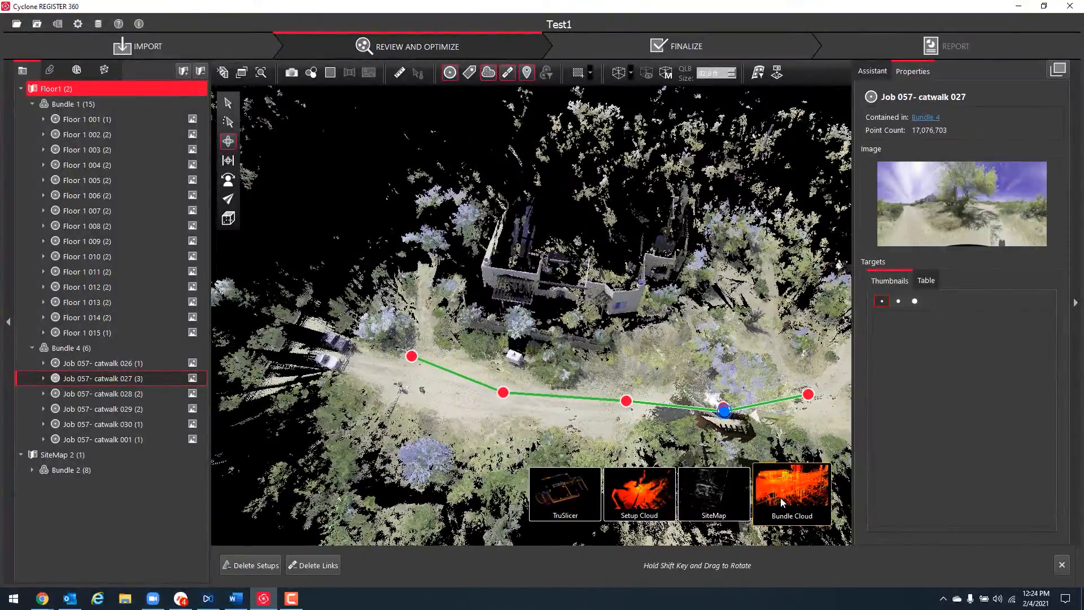
left_click(715, 500)
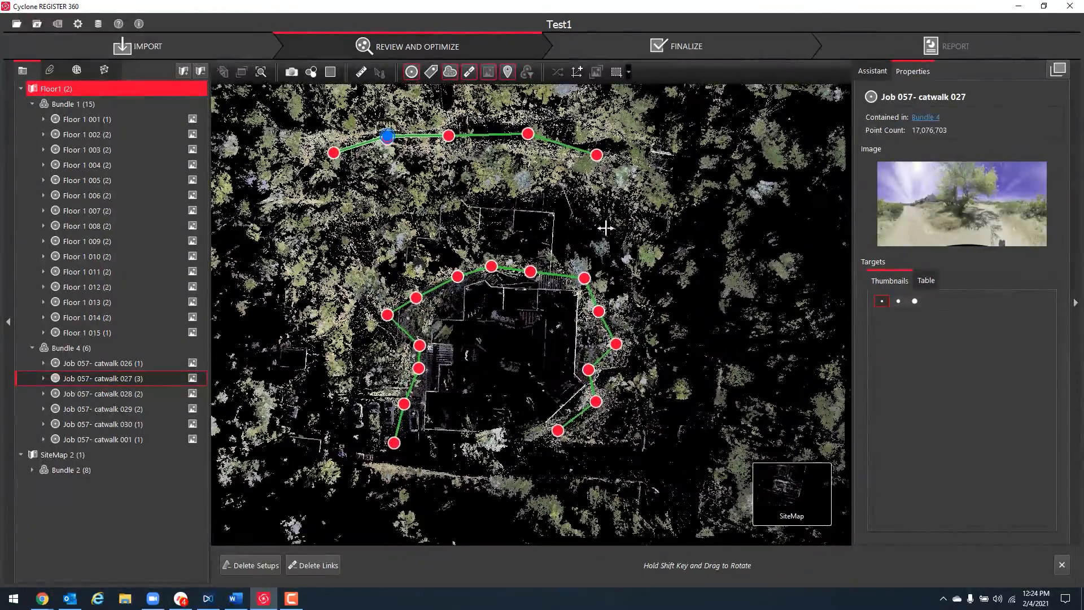
Move Bundle 4 closer to the upper side of Bundle 1's building in the Floor1 site map
left_click_drag(582, 217, 624, 266)
scroll(417, 224, "up", 3)
scroll(518, 257, "down", 2)
left_click_drag(476, 146, 532, 213)
scroll(722, 280, "up", 5)
left_click_drag(725, 290, 649, 272)
left_click_drag(583, 229, 637, 239)
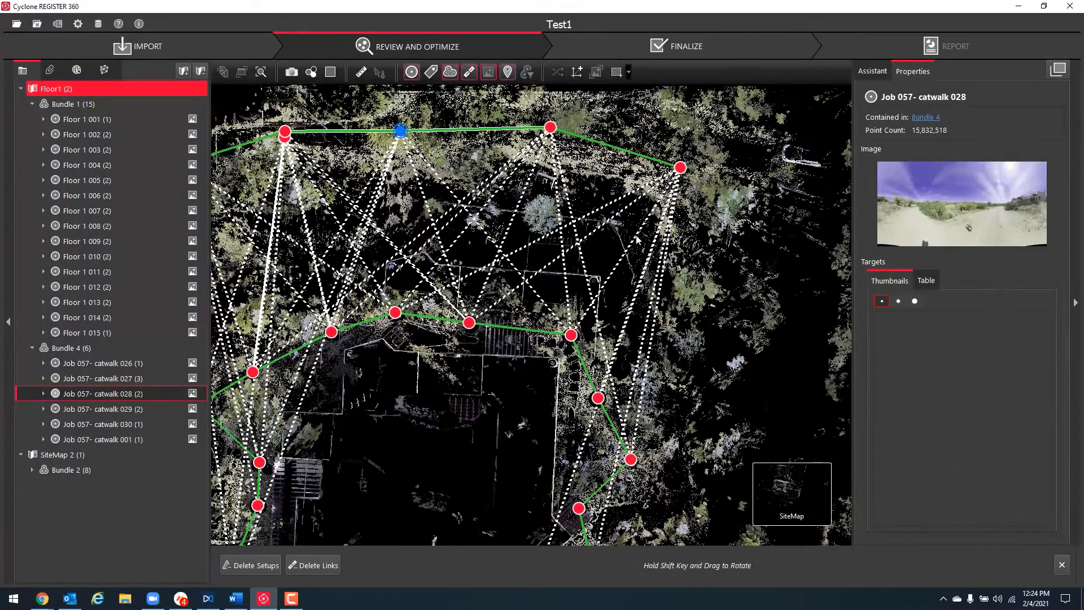
Hide the links, shift Bundle 4 onto the matching building walls of Bundle 1, and show the links again
left_click(472, 73)
left_click_drag(403, 134, 361, 215)
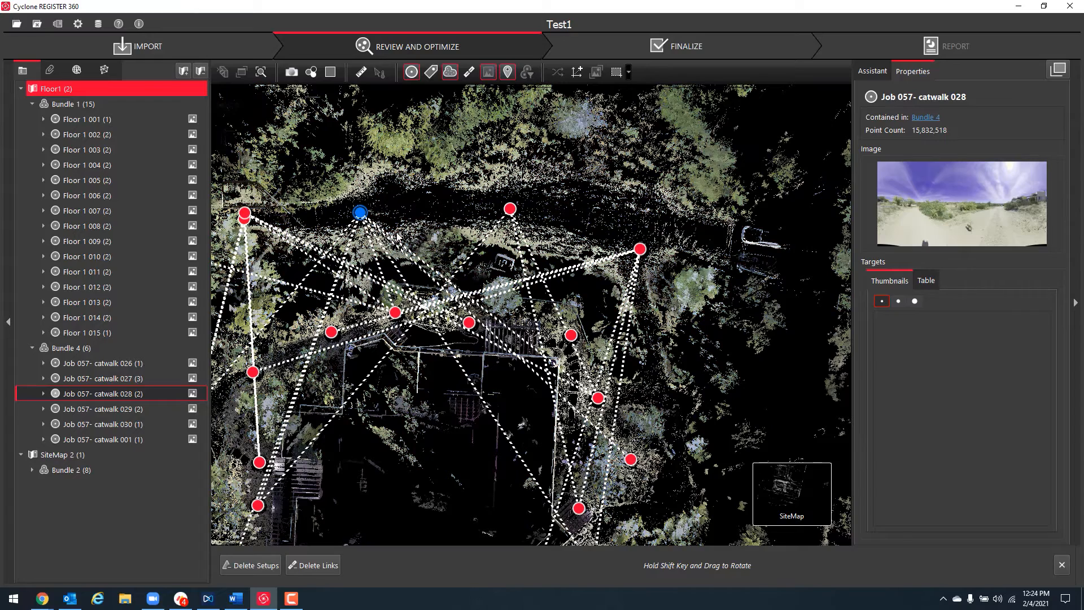
left_click(470, 72)
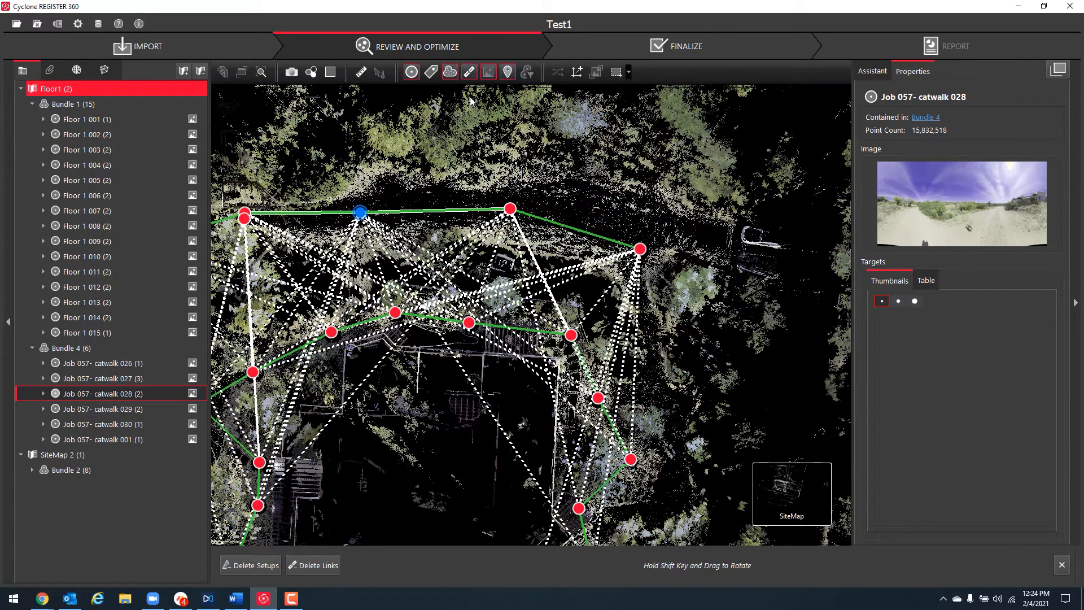
Examine how Bundle 4 overlaps Bundle 1 along the building walls, including around setup Floor 1 008
left_click_drag(715, 311, 767, 240)
scroll(607, 268, "up", 1)
scroll(608, 270, "up", 10)
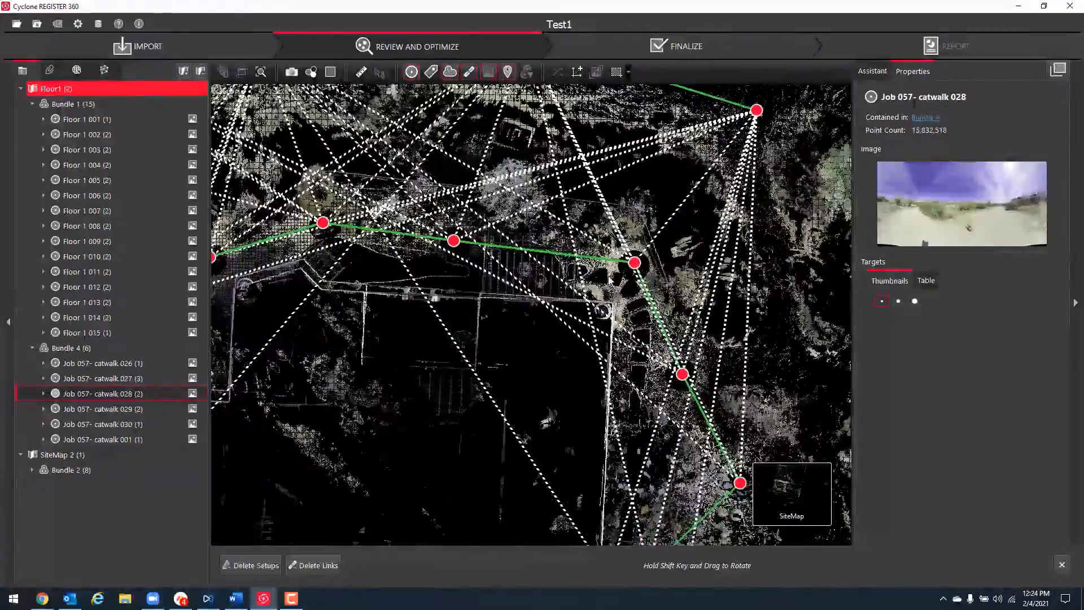
left_click_drag(483, 338, 566, 428)
scroll(605, 400, "down", 2)
left_click_drag(405, 365, 583, 333)
scroll(435, 362, "down", 1)
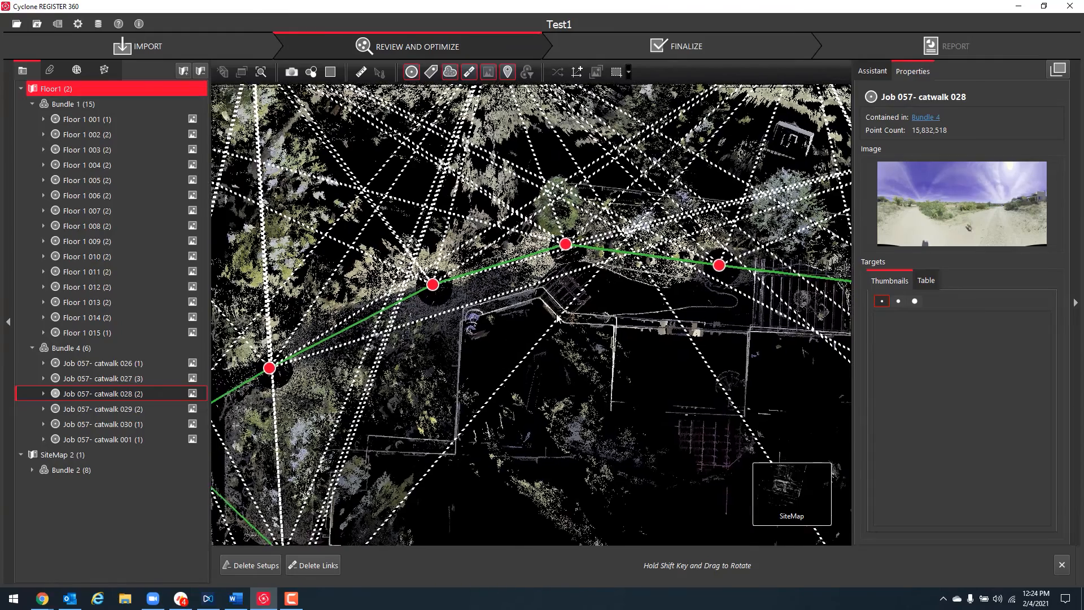
scroll(583, 333, "up", 3)
left_click(569, 220)
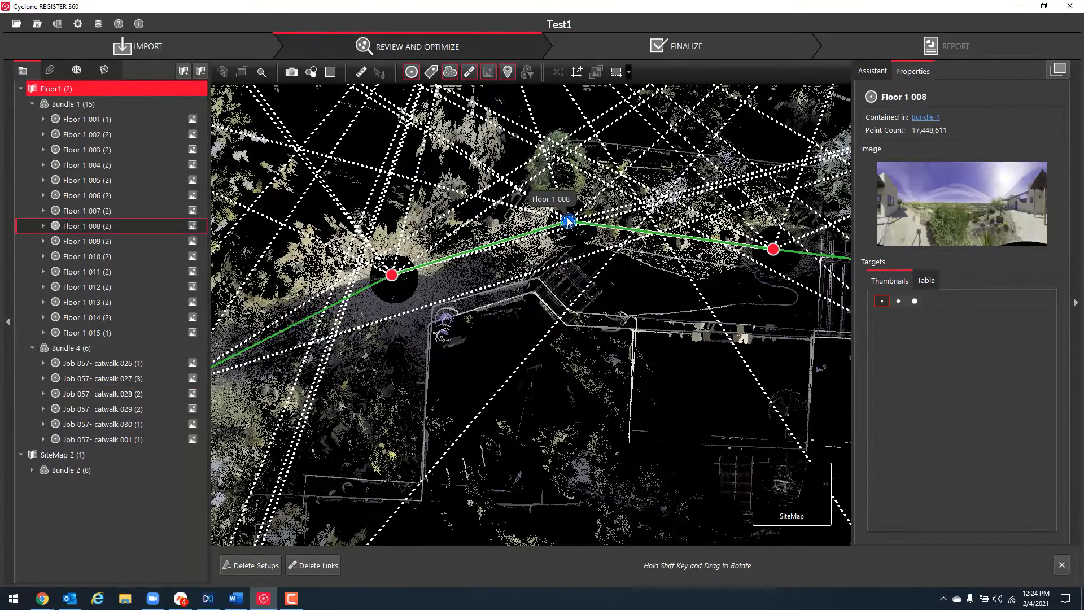
scroll(570, 335, "down", 3)
scroll(570, 335, "down", 1)
left_click_drag(571, 335, 318, 299)
scroll(523, 385, "down", 4)
Pair setups Floor 1 010 and catwalk 030 for visual alignment and match their clouds in plan along the building walls
left_click(549, 274)
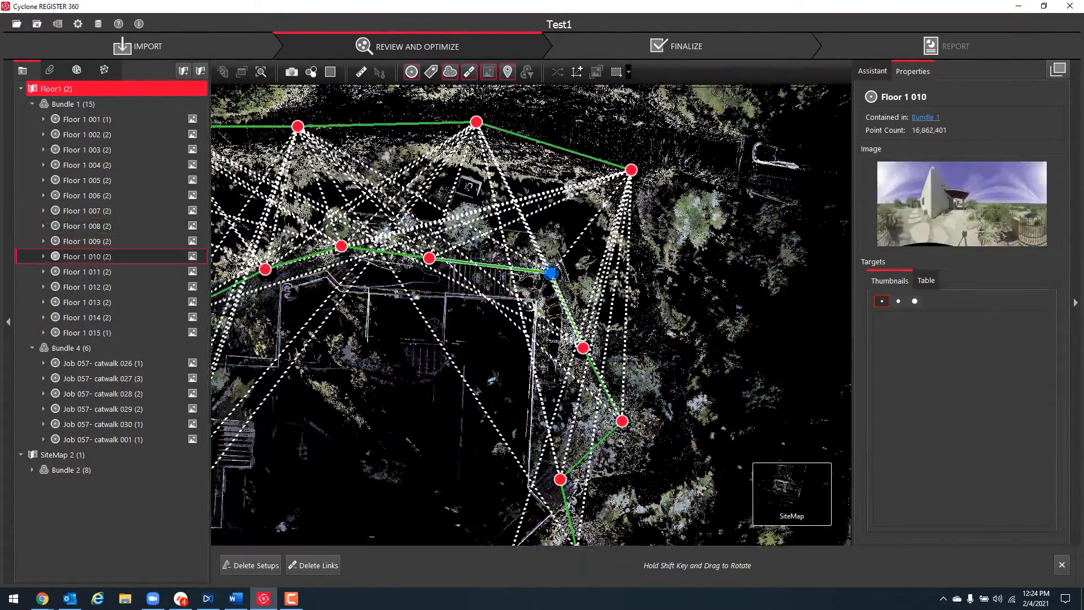
left_click(632, 169, "ctrl")
left_click(706, 565)
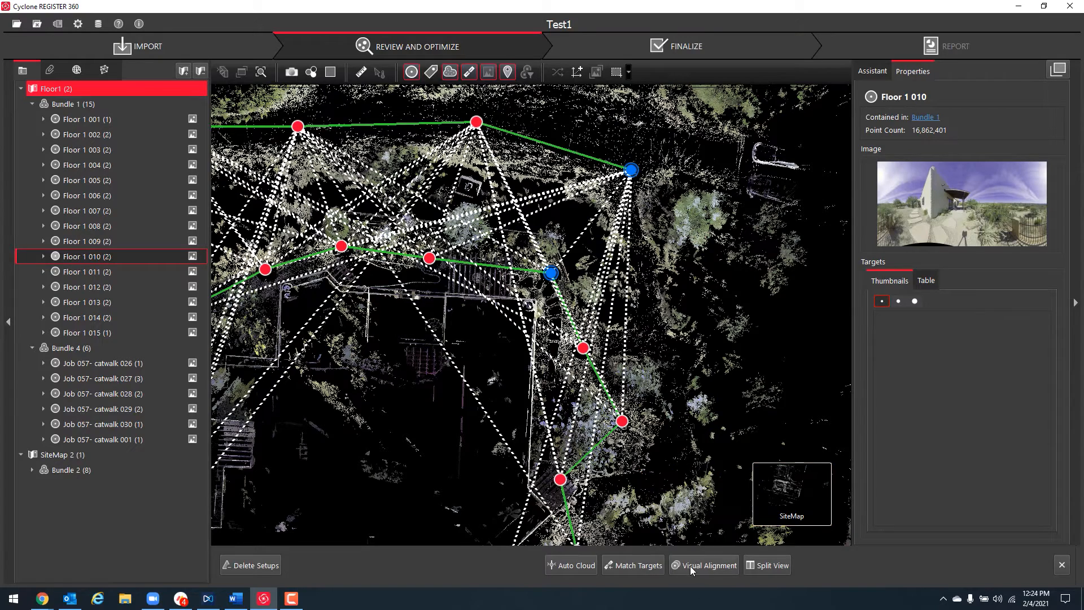
scroll(548, 315, "down", 3)
left_click_drag(582, 323, 568, 374)
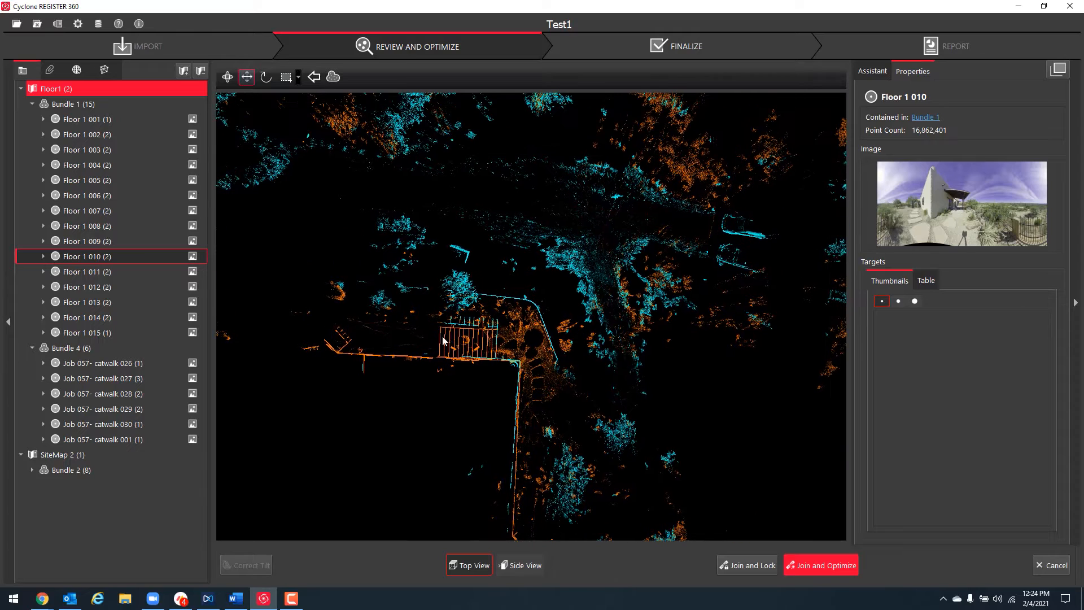
left_click(266, 77)
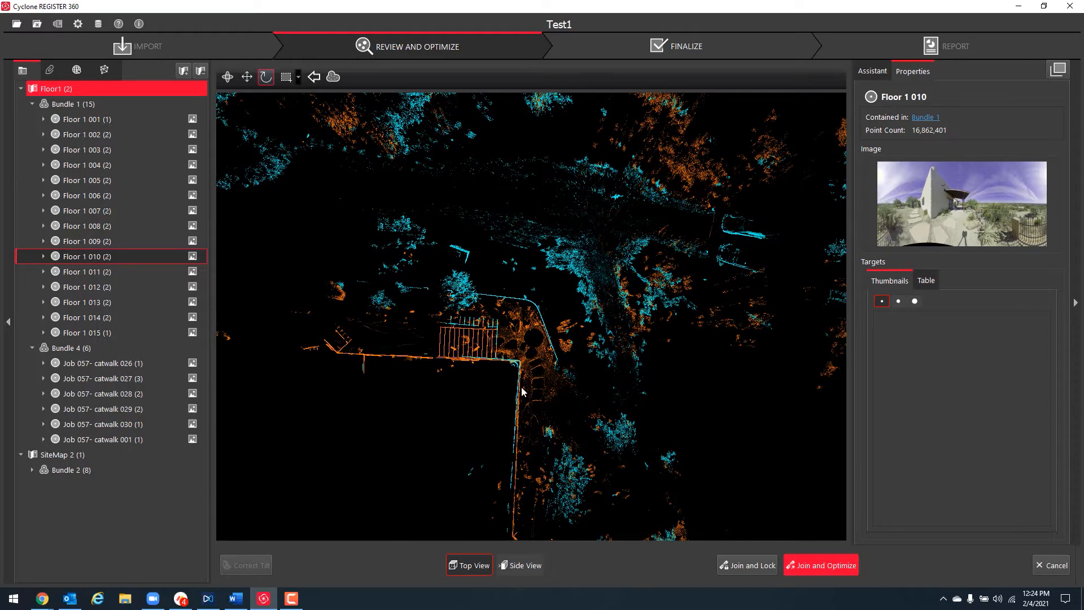
left_click_drag(519, 458, 522, 409)
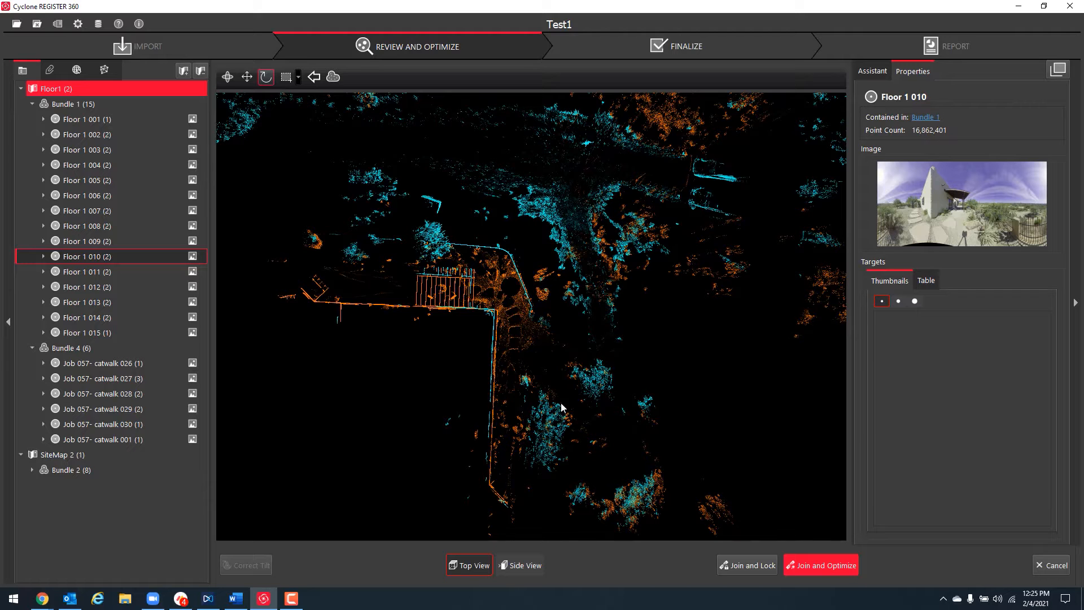
left_click_drag(459, 307, 462, 308)
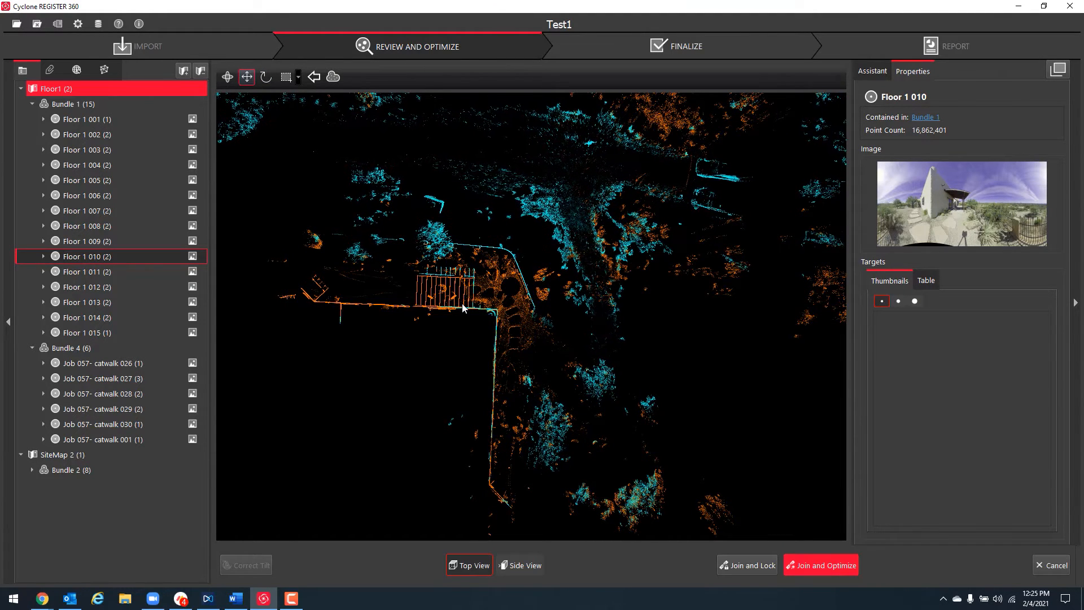
Fit the pair vertically from the side, join and optimize it, and decline creating the additional suggested links
left_click(509, 566)
left_click_drag(451, 337, 505, 393)
left_click_drag(504, 404, 503, 397)
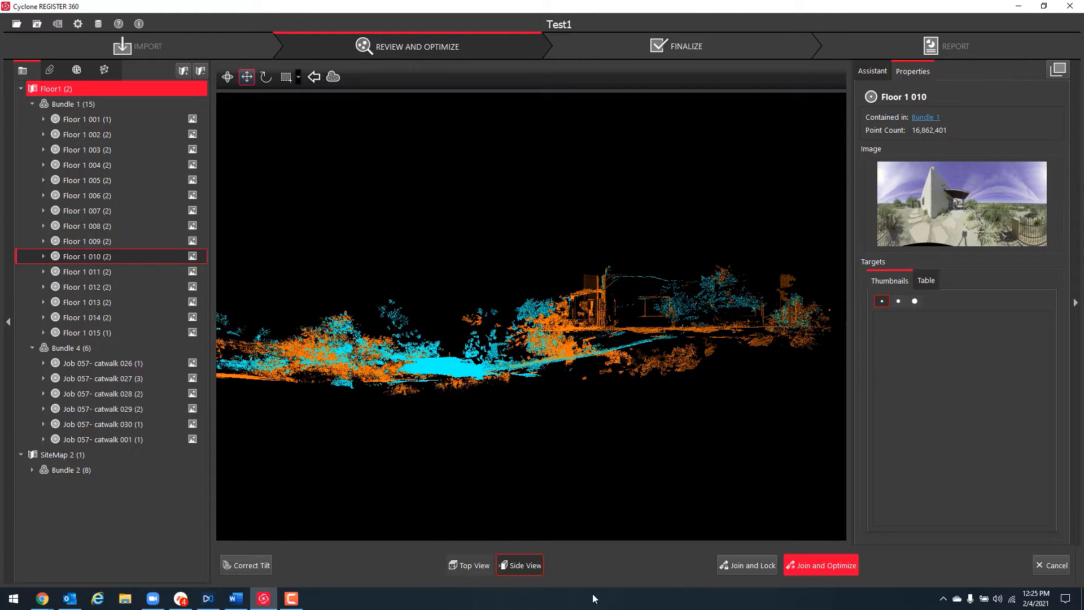
left_click(474, 566)
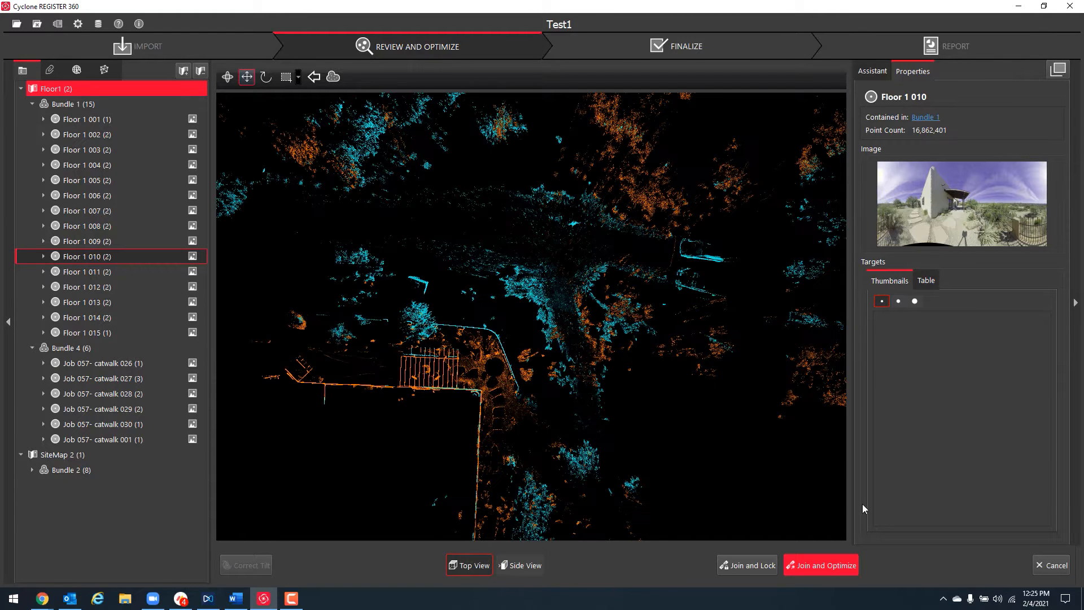
left_click(822, 563)
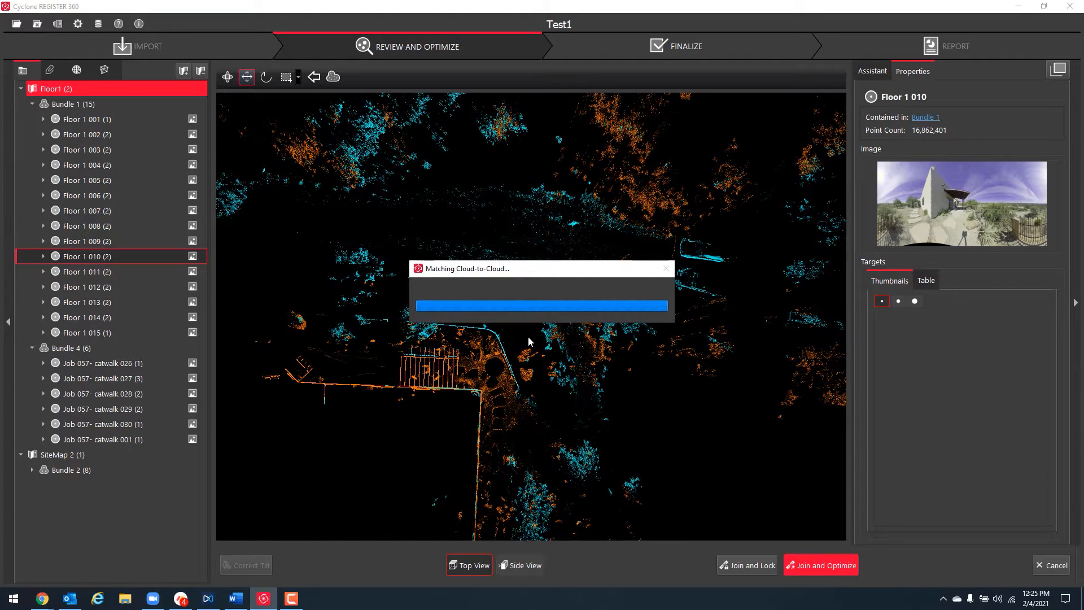
left_click(646, 411)
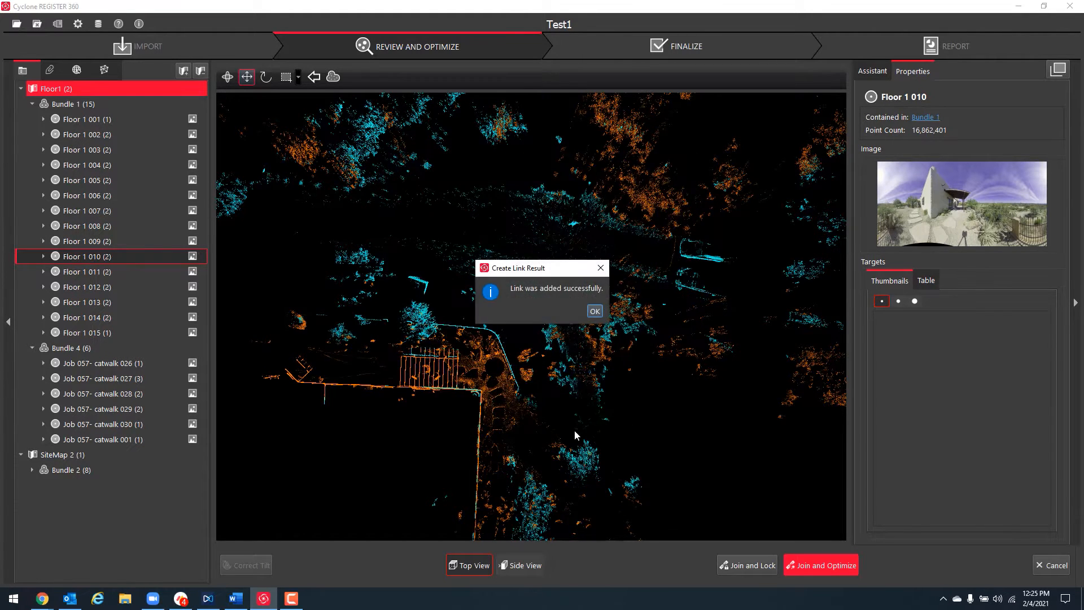
left_click(596, 310)
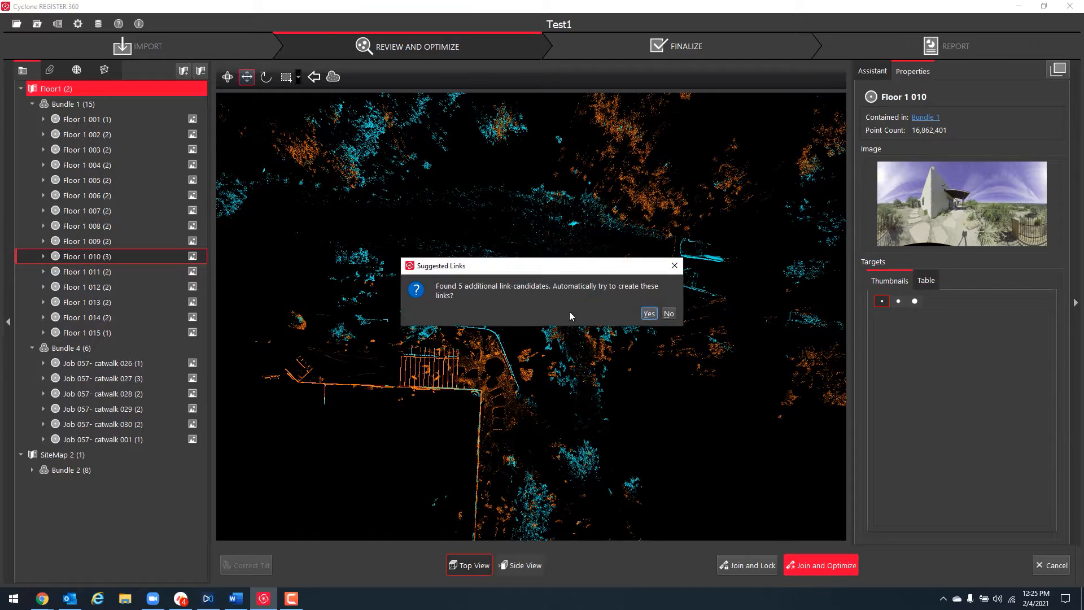
left_click(674, 316)
left_click(601, 311)
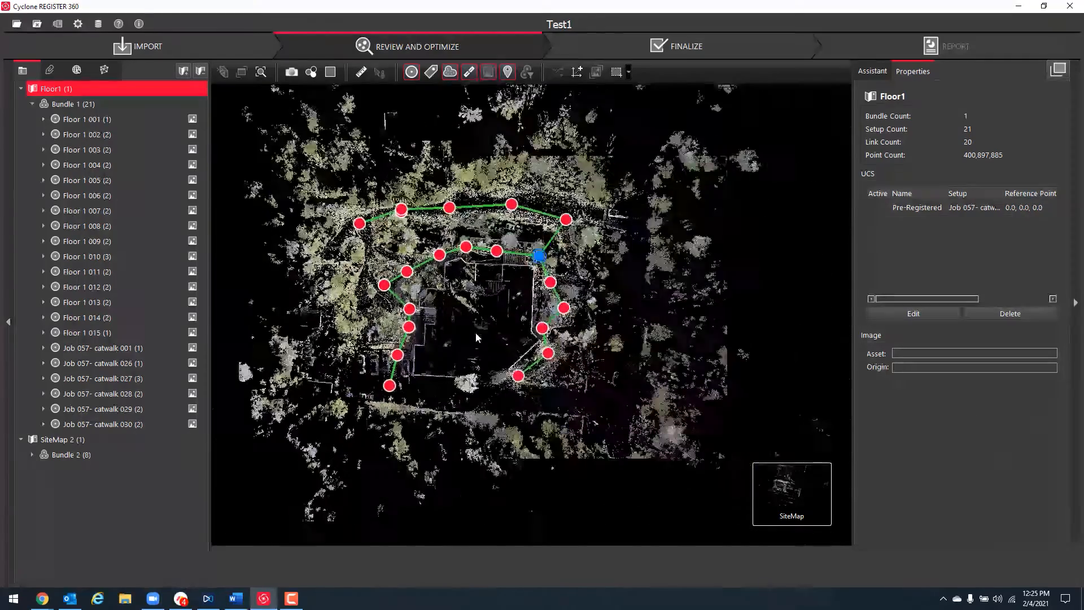
Move Bundle 2 from SiteMap 2 into the Floor1 site map and position it around the lower-left side of Bundle 1
left_click(64, 456)
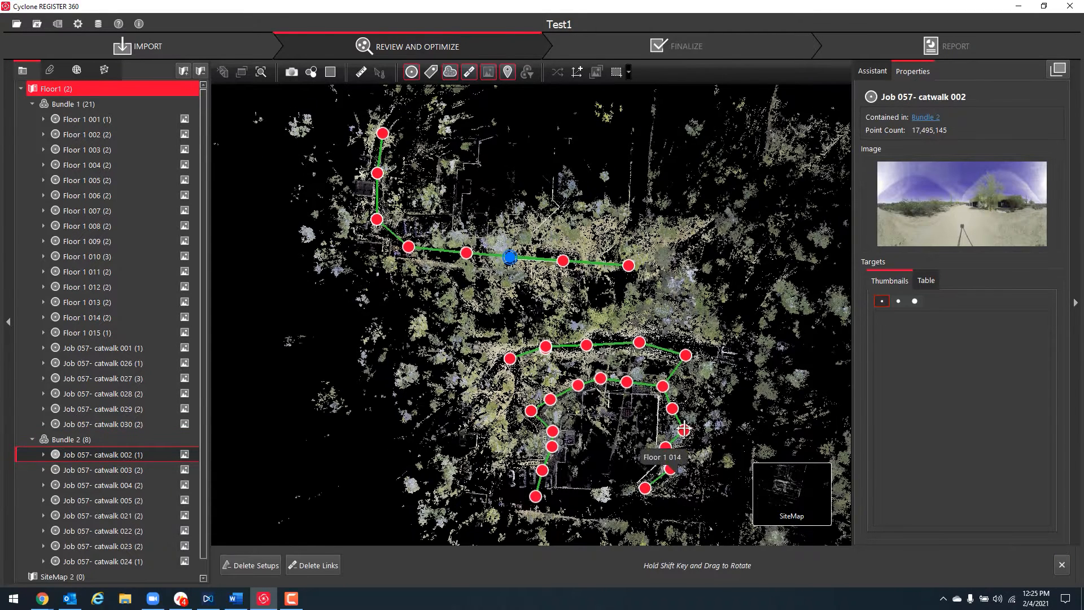
left_click_drag(623, 449, 606, 283)
scroll(552, 315, "down", 4)
left_click_drag(469, 164, 526, 341)
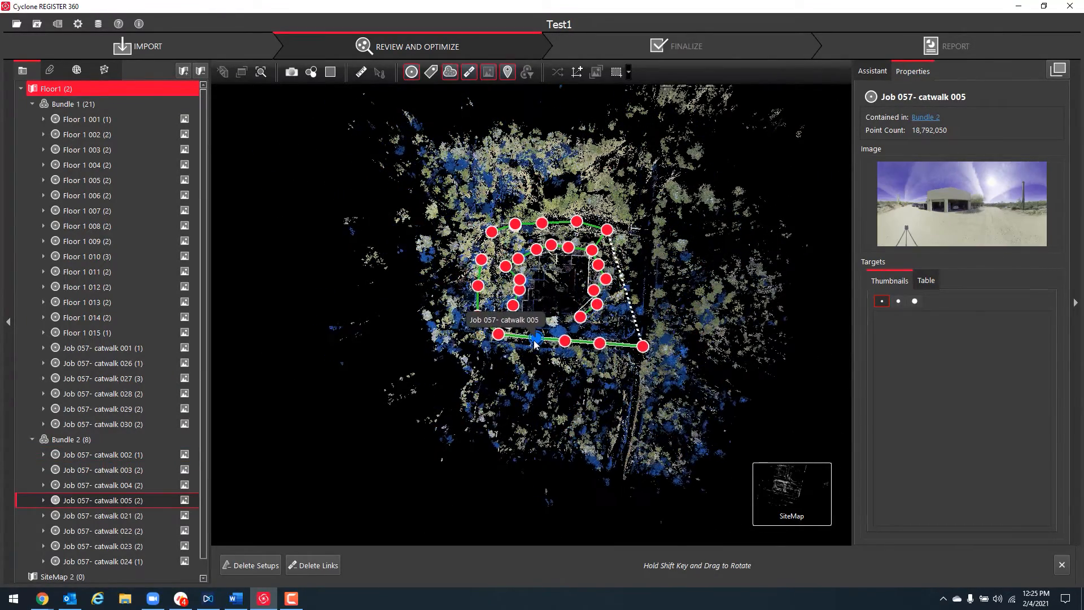
Refine Bundle 2's position in the site map until its parked cars and building outlines overlap those of Bundle 1
scroll(528, 343, "up", 3)
scroll(534, 376, "up", 5)
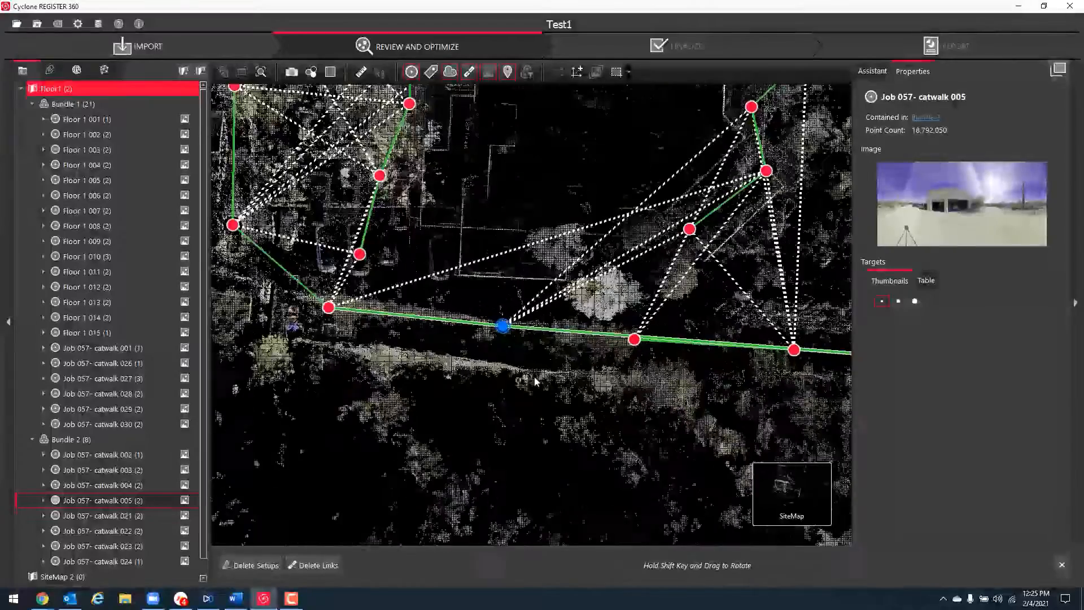
left_click_drag(438, 290, 404, 245)
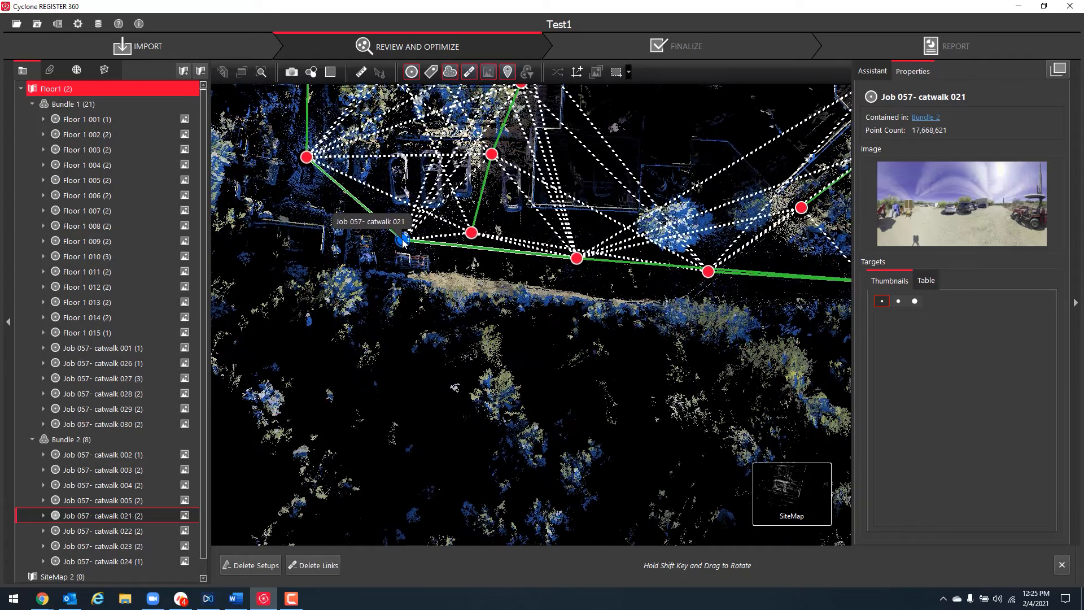
scroll(419, 329, "up", 2)
scroll(420, 328, "up", 1)
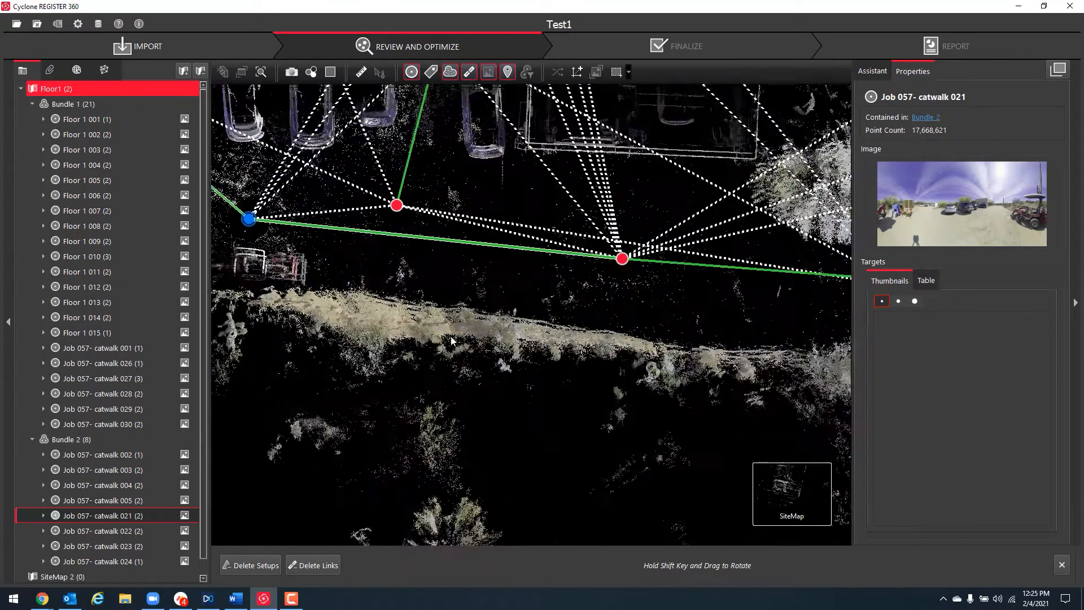
left_click_drag(423, 334, 543, 389)
left_click_drag(486, 284, 450, 326)
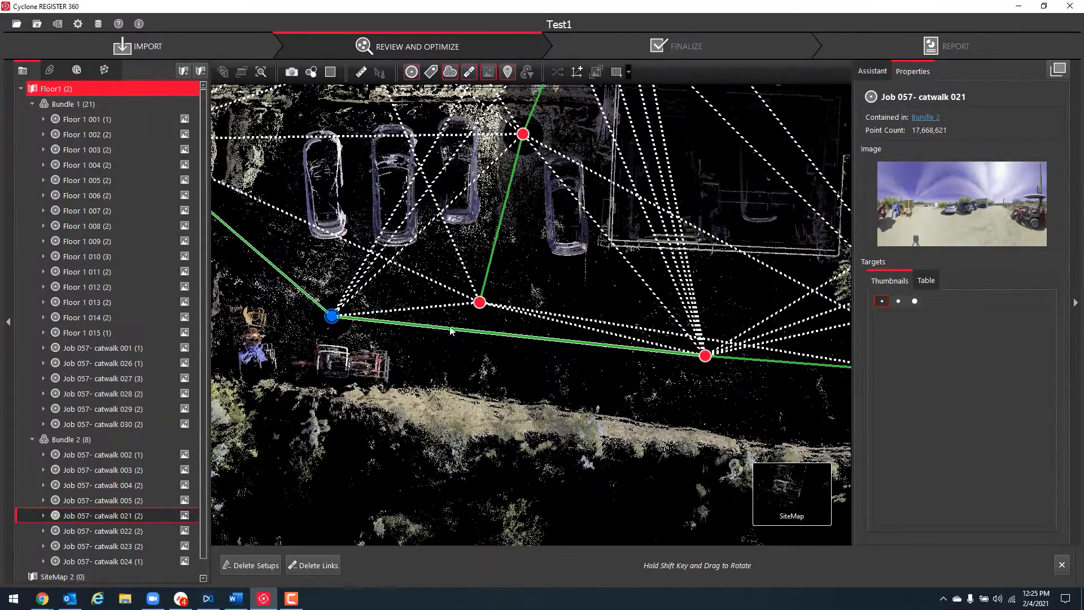
Pair setup catwalk 021 with Bundle 1's end setup near the parked cars for visual alignment and match their clouds in plan
left_click(479, 302)
left_click(728, 568)
middle_click_drag(601, 416, 552, 441)
left_click_drag(633, 276, 631, 271)
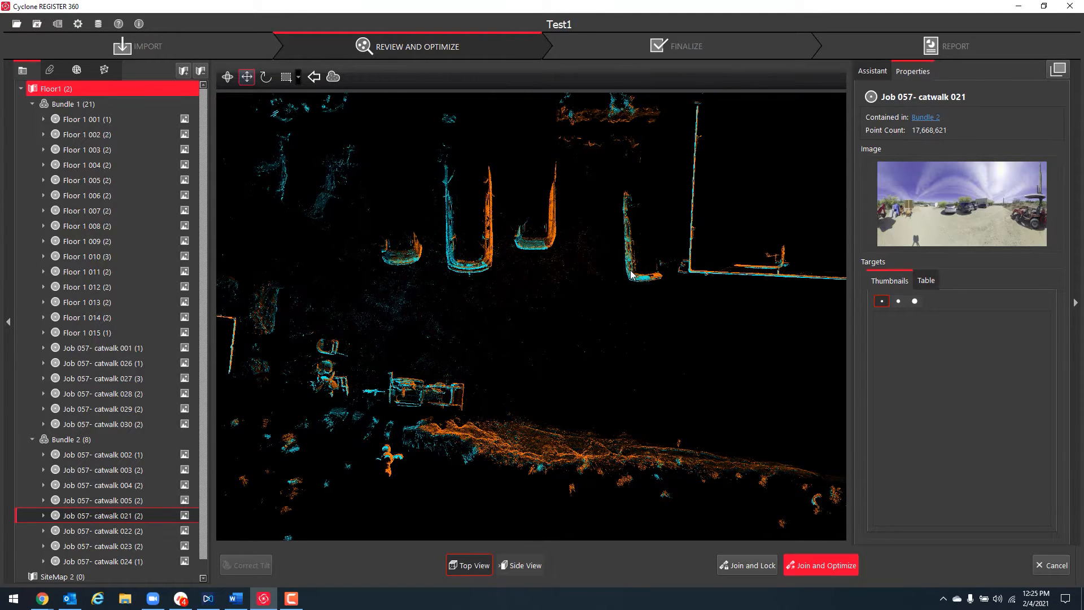
Check the pair's vertical fit from the side, join and optimize it, and decline creating the additional suggested links
left_click(523, 565)
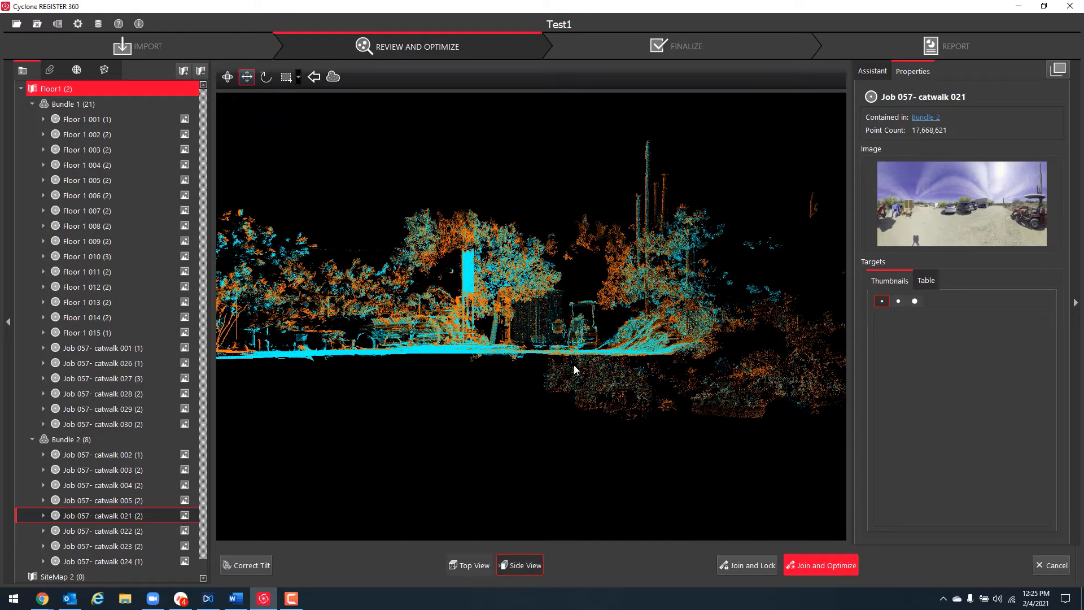
left_click(813, 566)
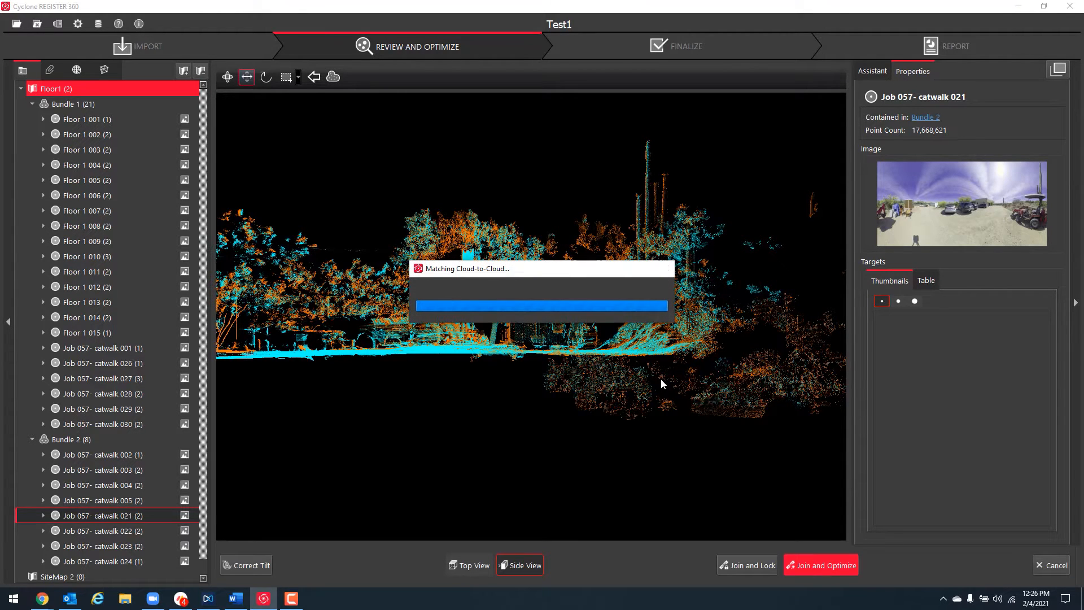
left_click(645, 410)
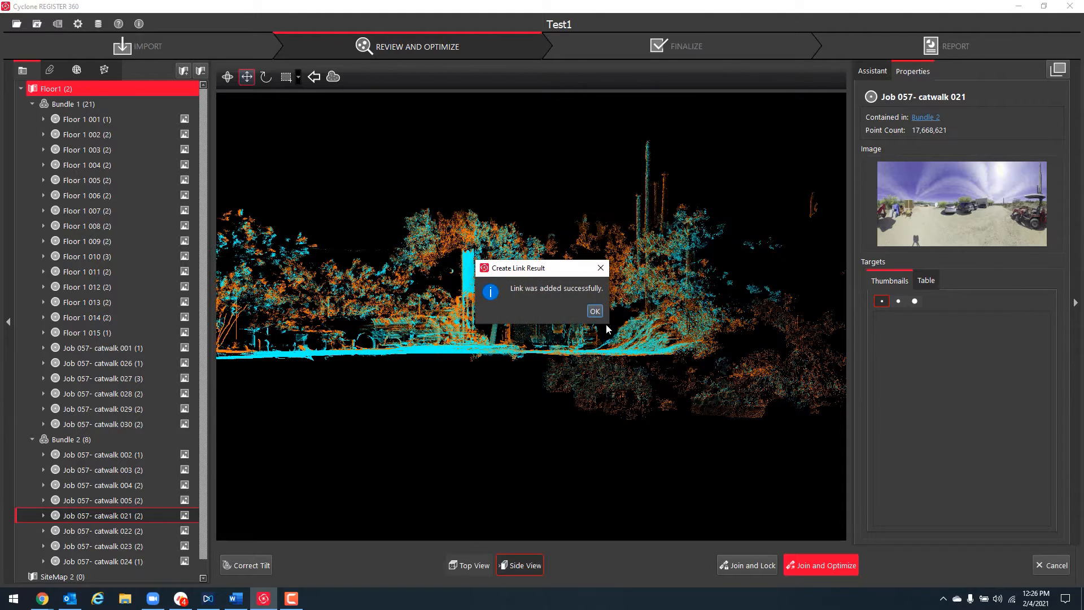
left_click(595, 309)
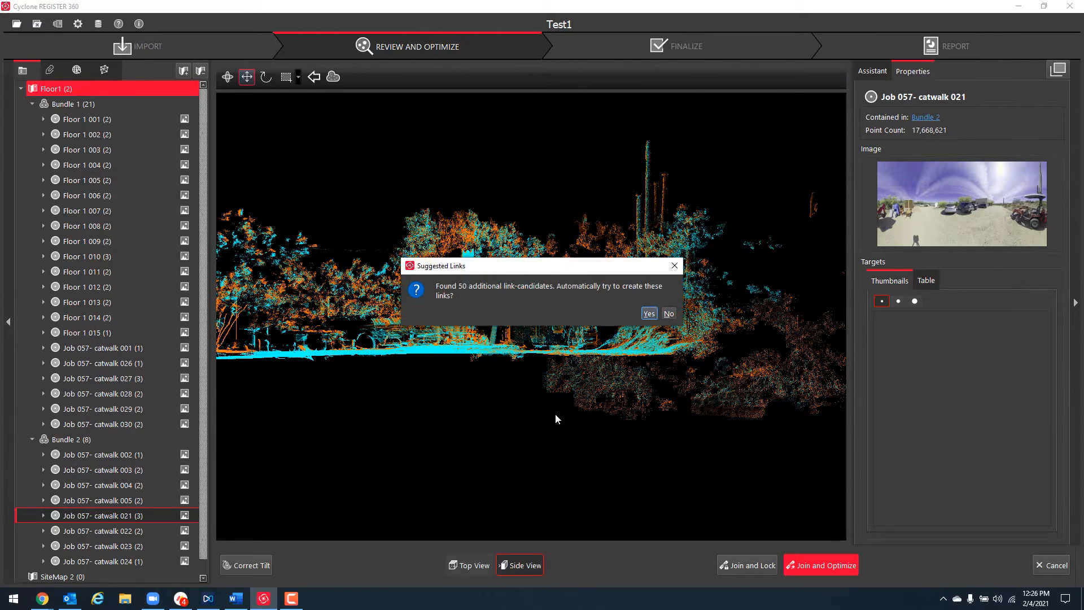
left_click(674, 313)
left_click(598, 313)
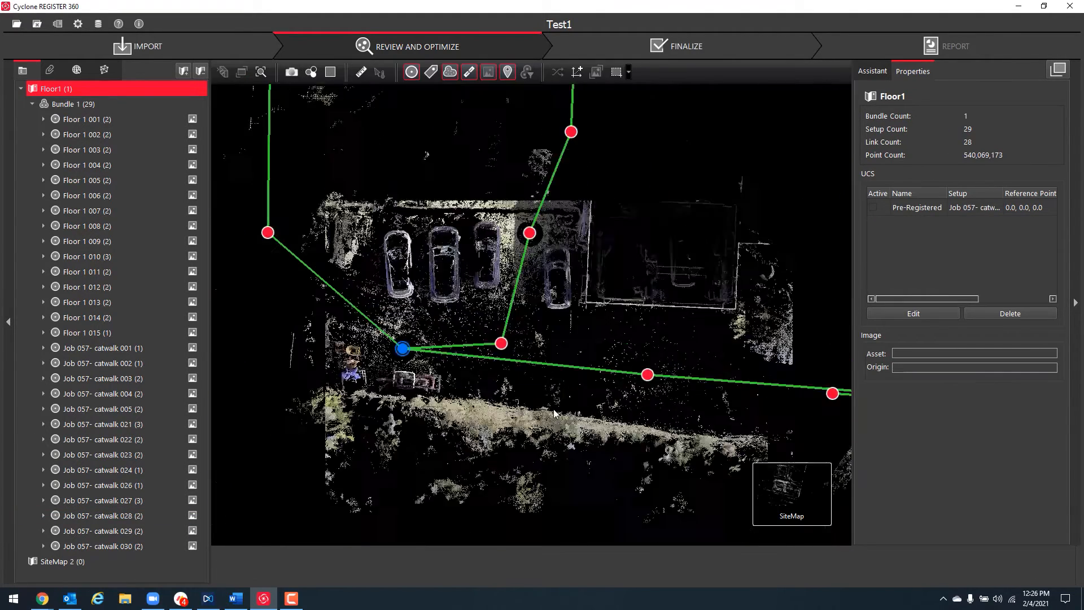
Move the merged project to finalization, review Bundle 1 and the Floor1 site map view, and accept them to generate the registration report
scroll(675, 447, "down", 3)
left_click_drag(674, 447, 548, 418)
scroll(493, 452, "down", 3)
scroll(508, 391, "up", 2)
scroll(510, 391, "up", 2)
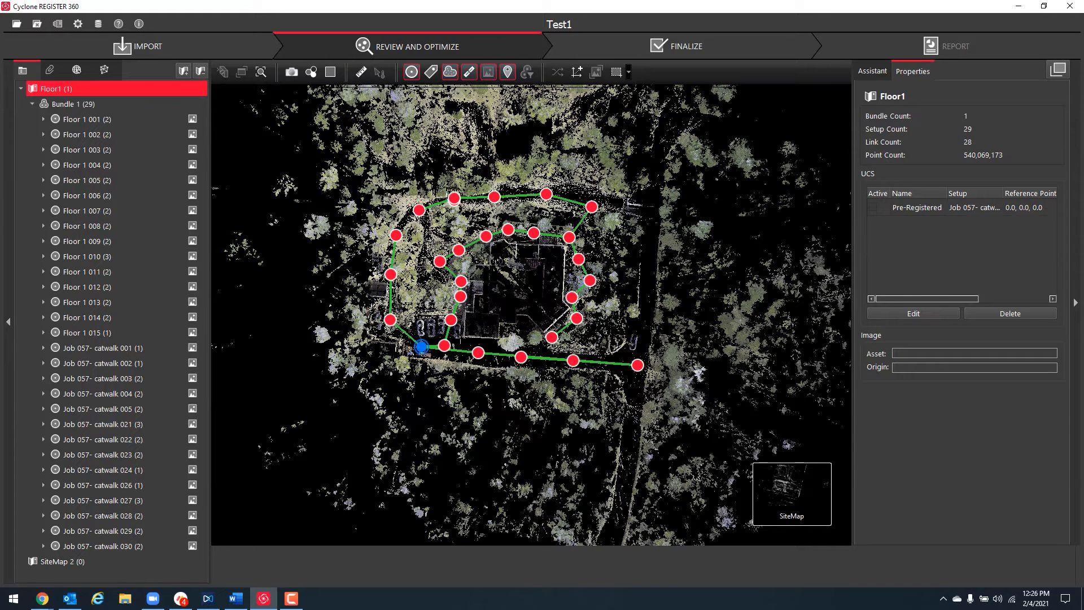
scroll(254, 220, "up", 2)
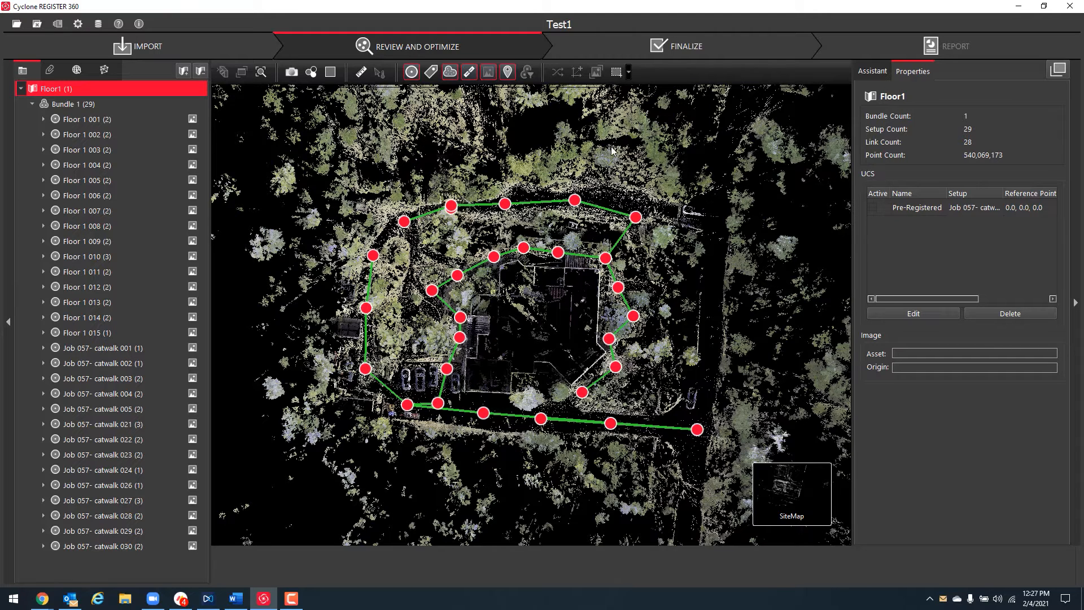
left_click(673, 52)
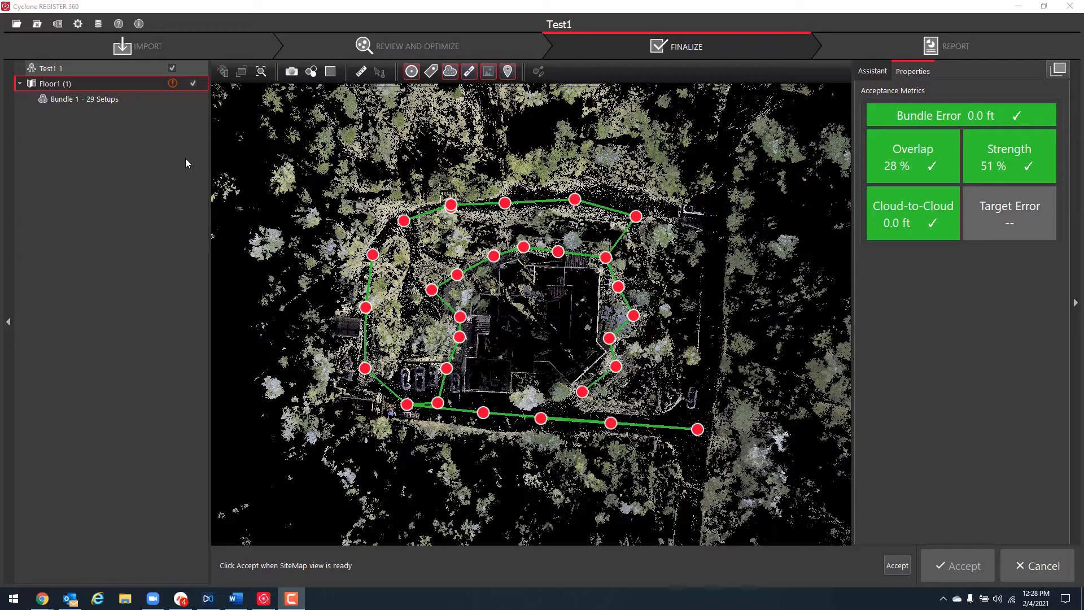
left_click(90, 100)
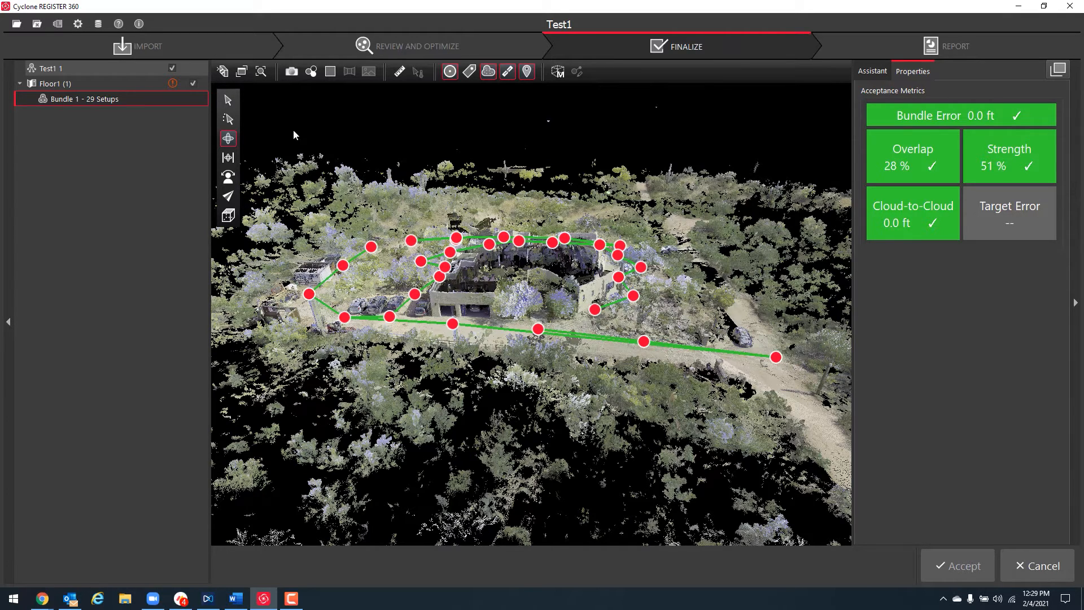
left_click(72, 87)
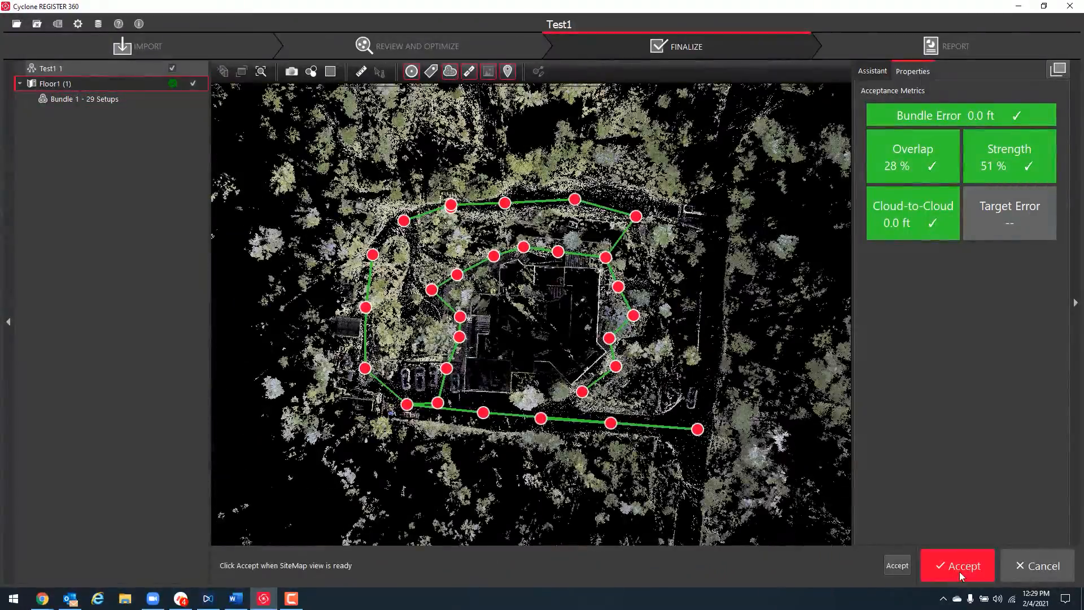
left_click(964, 568)
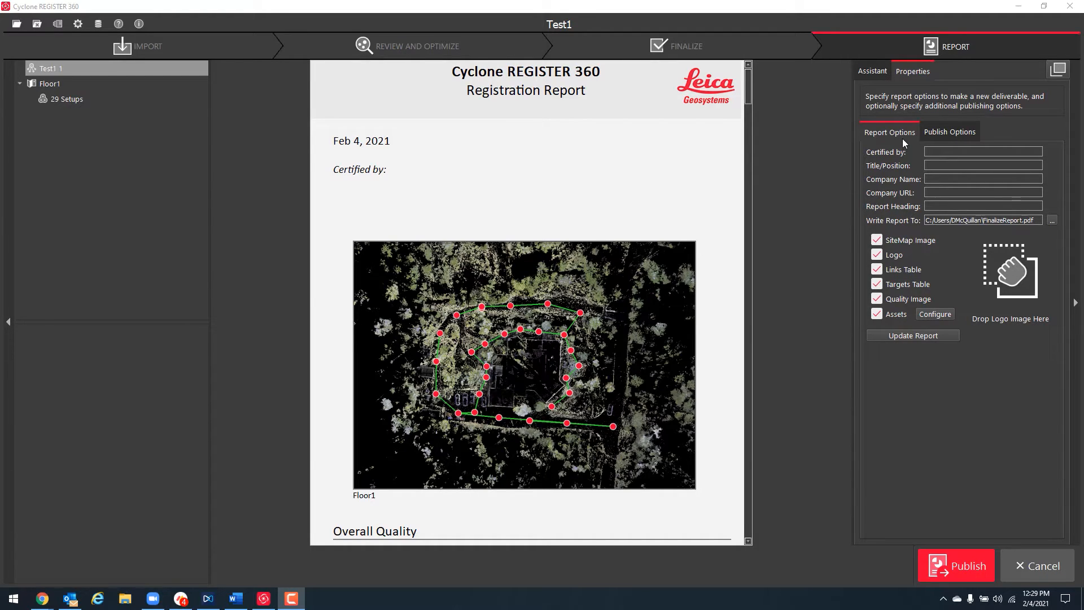
Examine the registration report from the site map image through the link tables and graphics, including the overall quality section
left_click(954, 152)
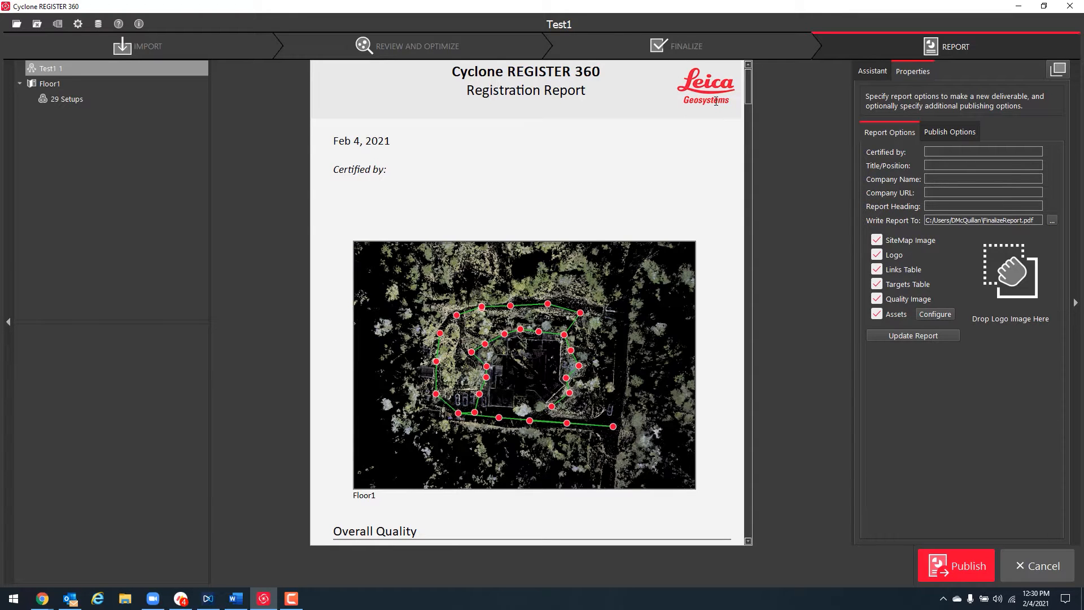
scroll(621, 293, "down", 10)
scroll(618, 309, "down", 15)
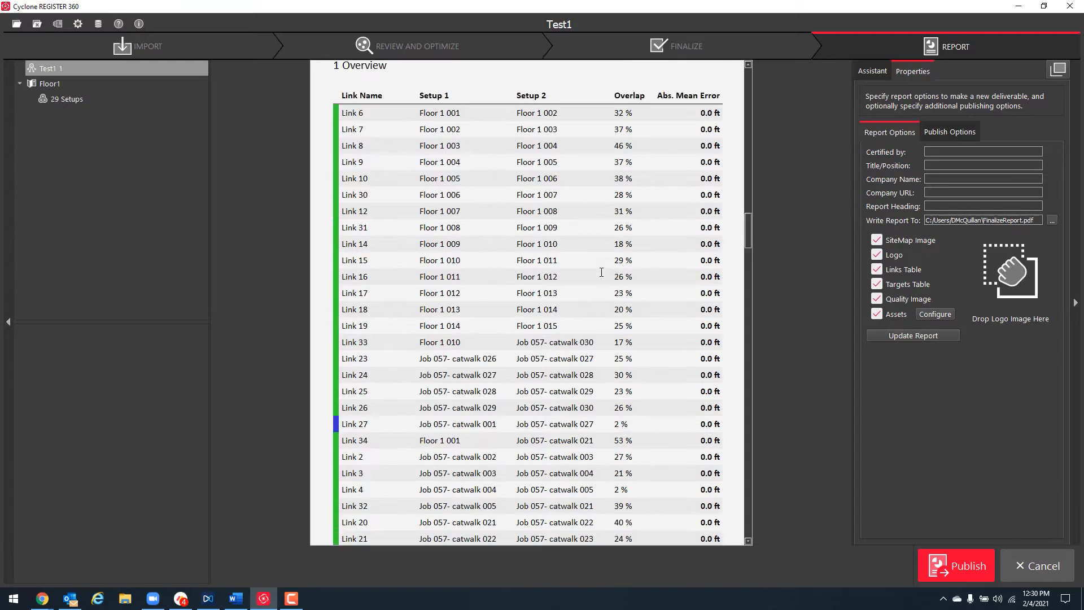
scroll(601, 272, "down", 6)
scroll(602, 271, "down", 15)
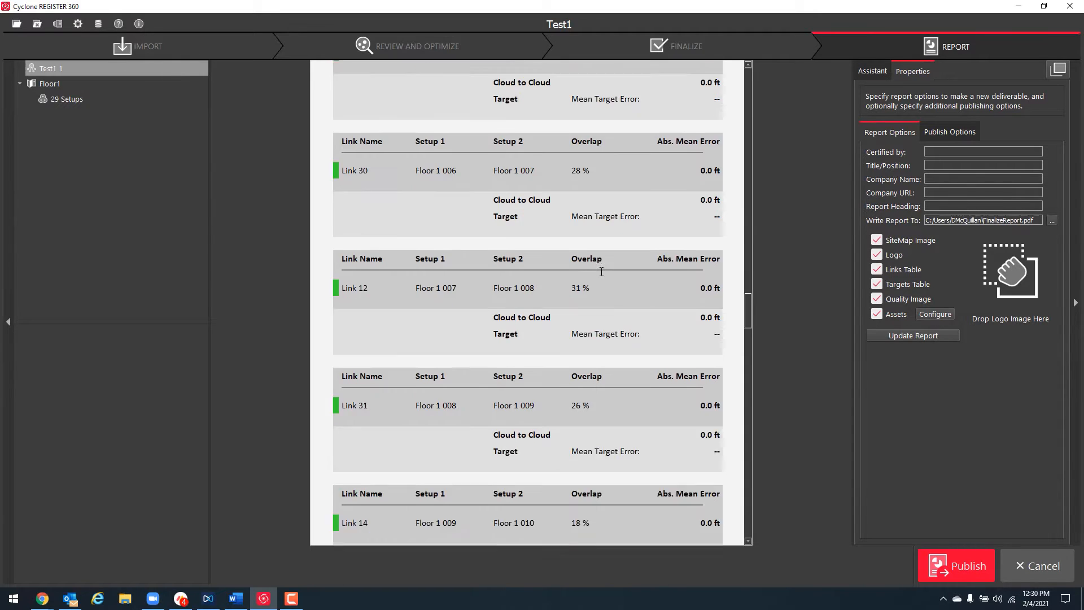
scroll(603, 256, "down", 3)
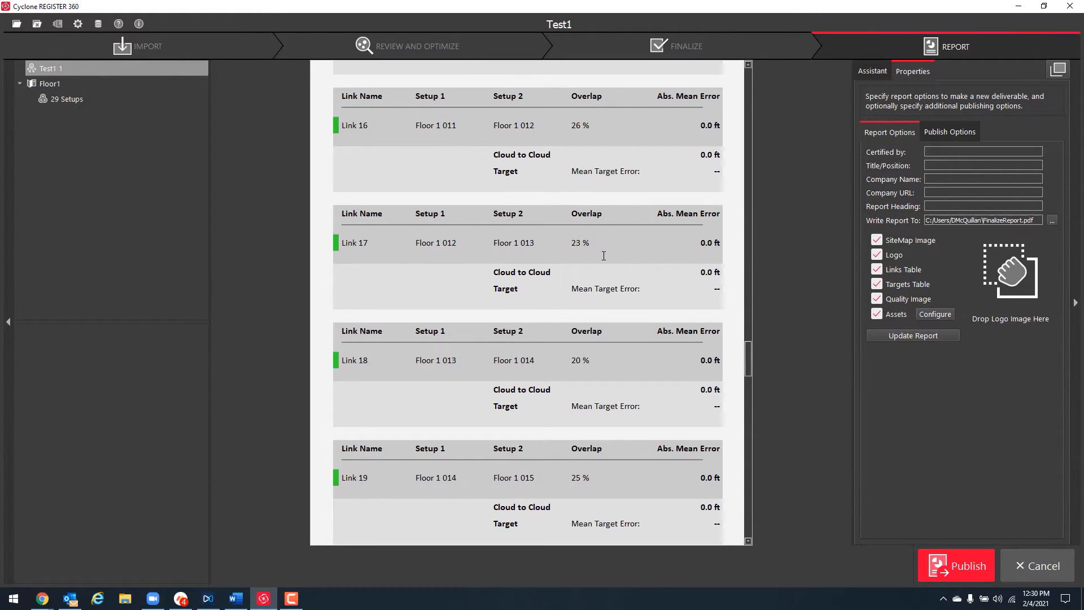
scroll(604, 256, "down", 8)
scroll(649, 294, "down", 10)
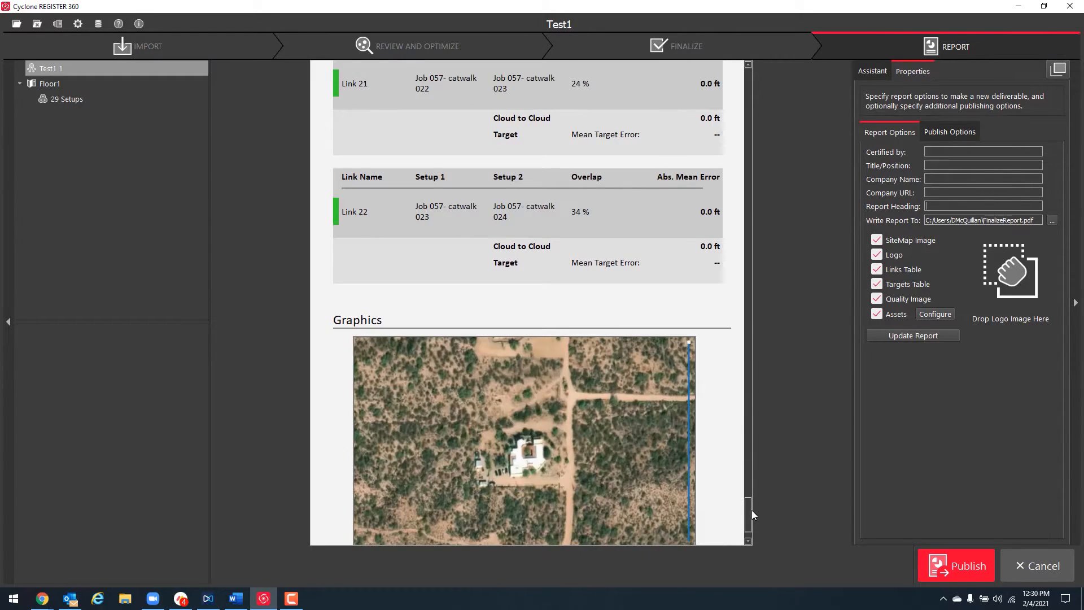
left_click_drag(751, 510, 732, 75)
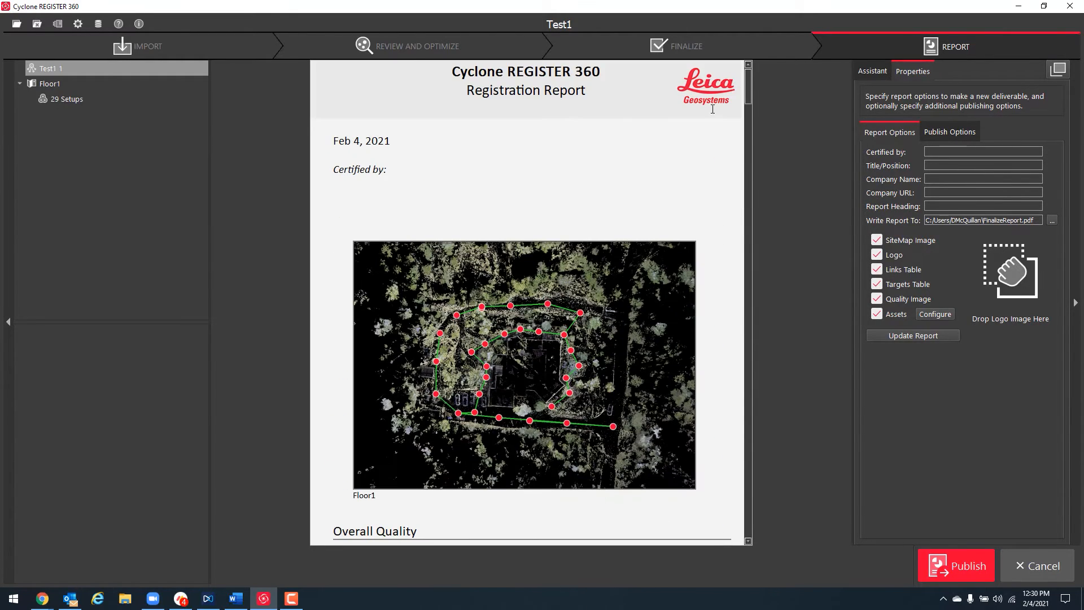
scroll(508, 395, "down", 2)
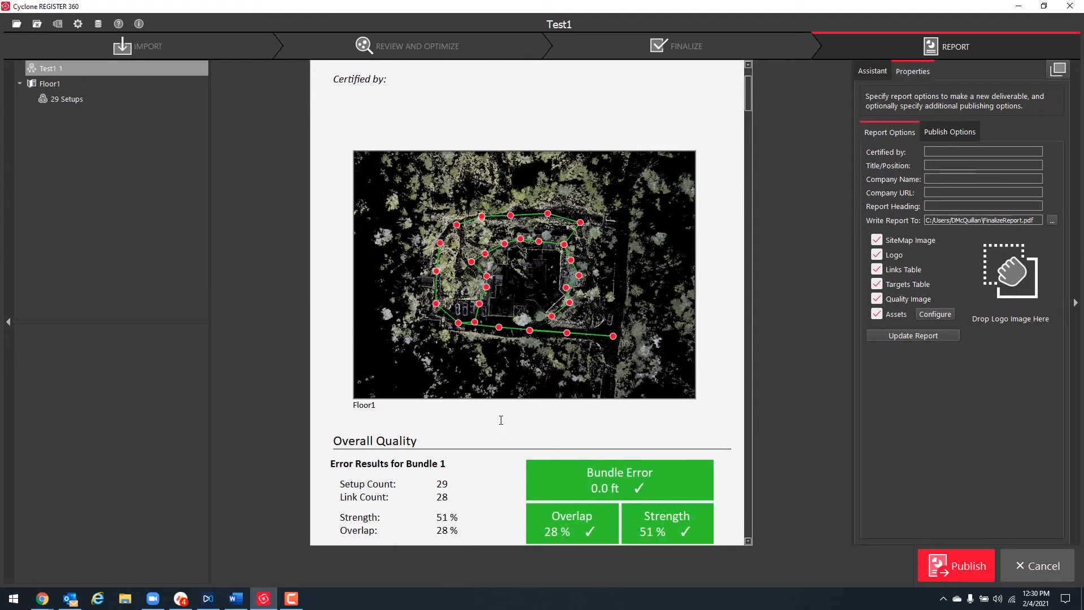
scroll(531, 362, "down", 2)
scroll(531, 362, "down", 3)
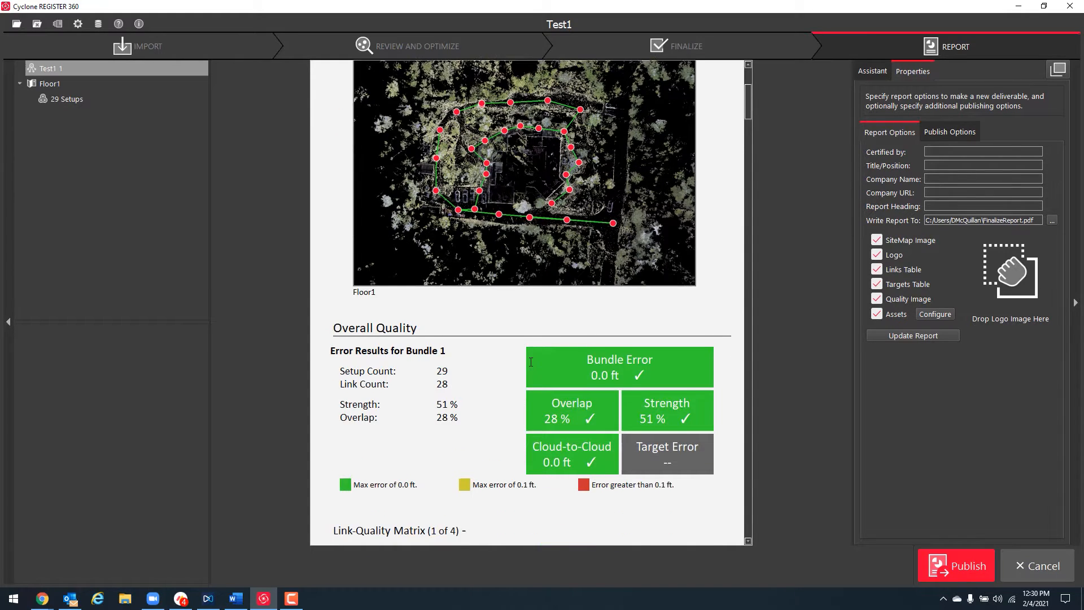
Enable LGS file publishing and set its output to Test1 1.lgs in the desktop folder Register360WebinarPart1and2
left_click(949, 133)
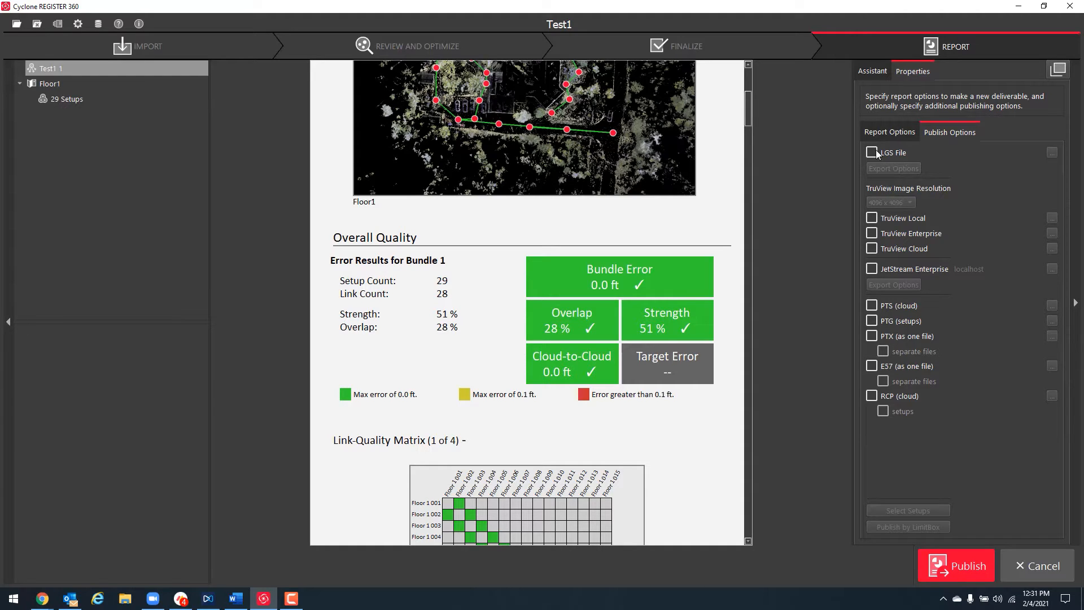
left_click(876, 153)
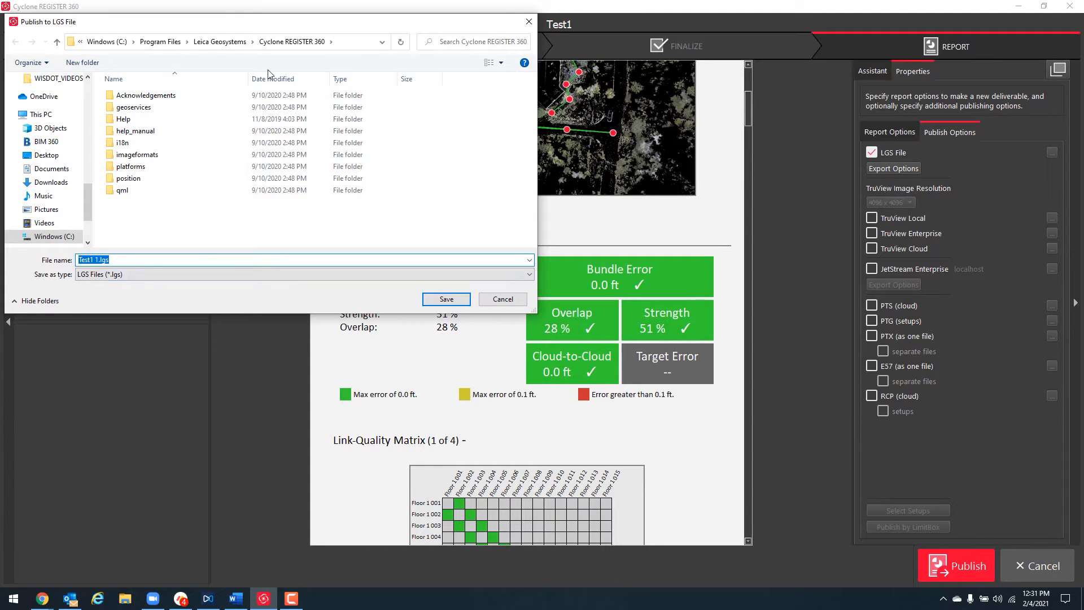
left_click(47, 155)
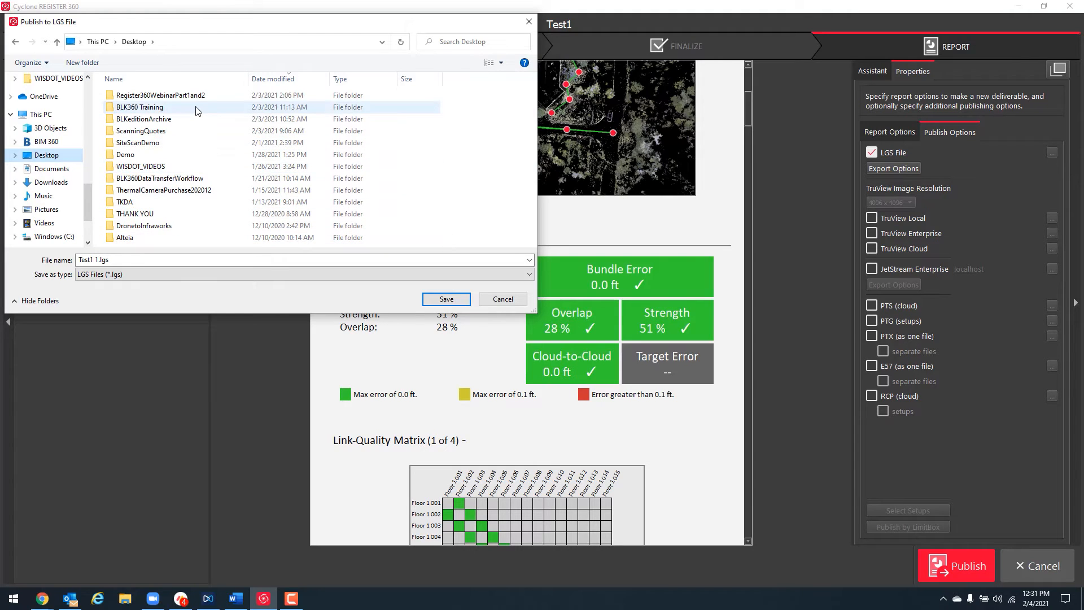
left_click(198, 96)
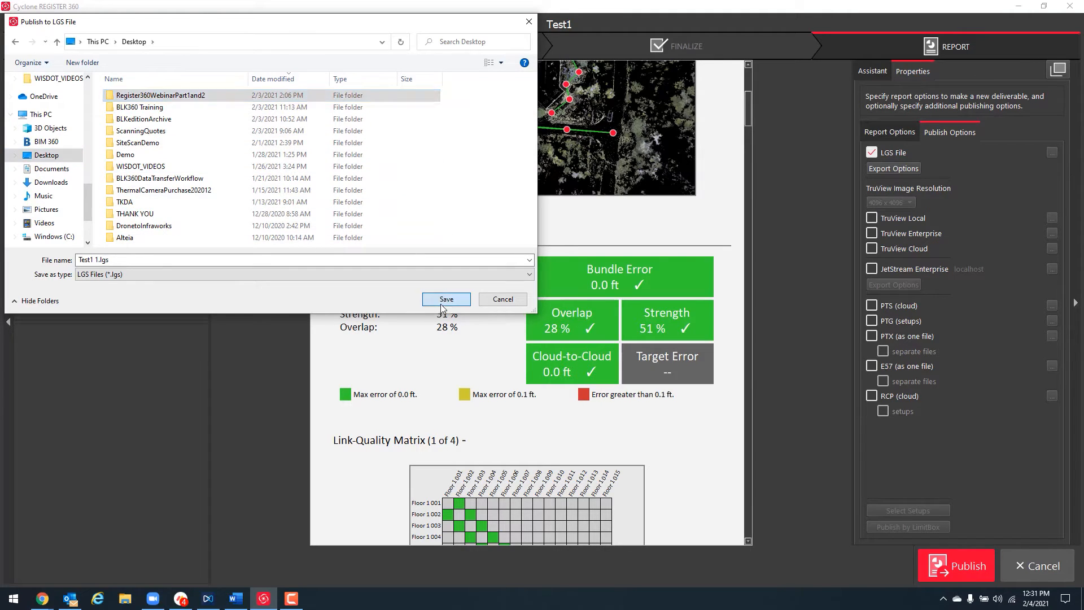
left_click(442, 305)
left_click(446, 300)
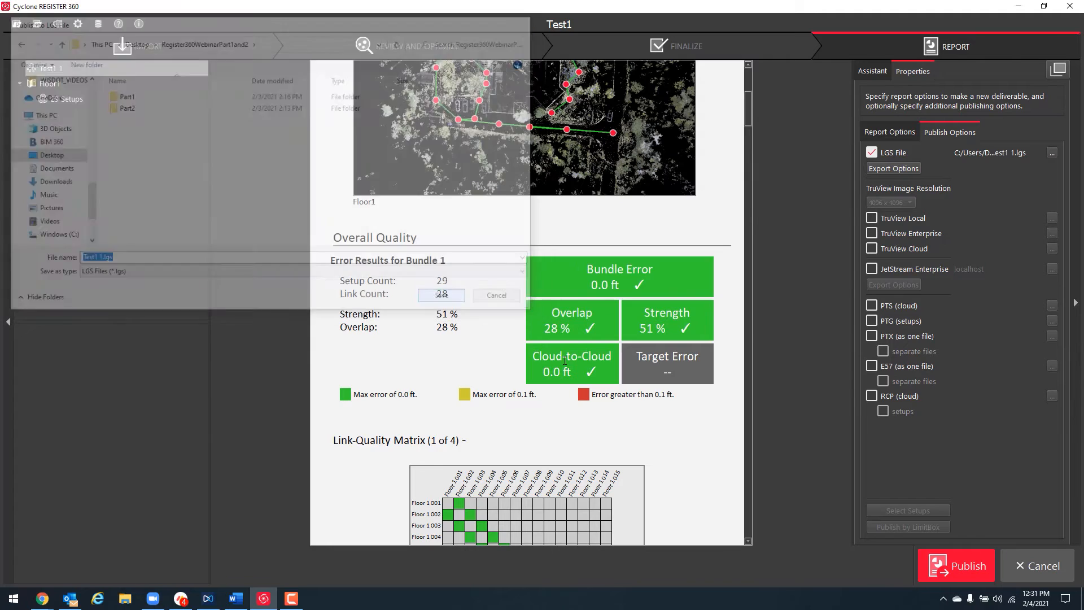
Examine the LGS export options, including the available pano image resolutions, and close them without applying changes
left_click(893, 173)
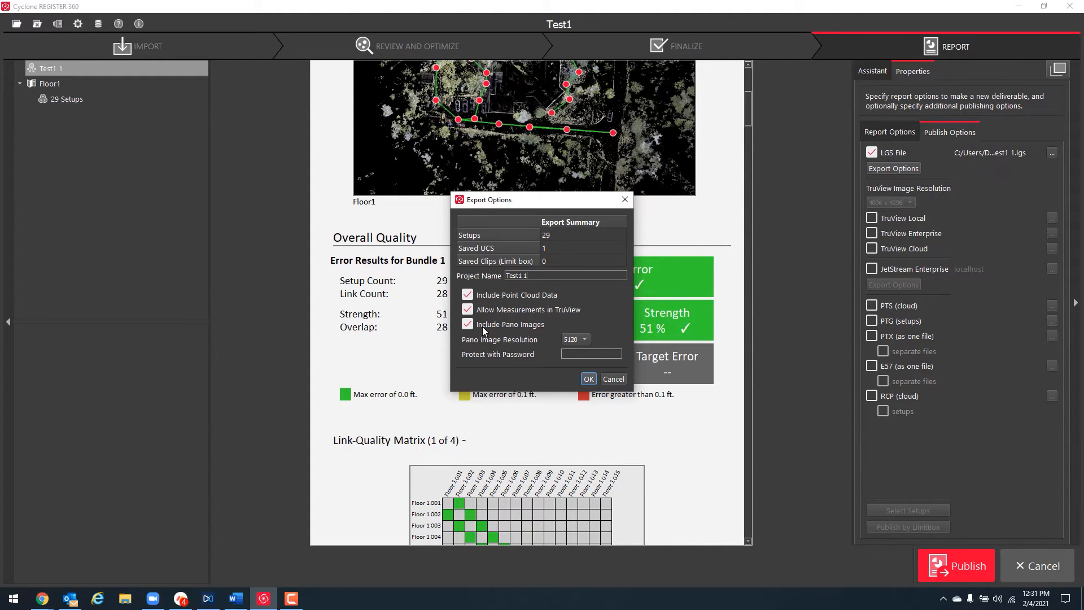
left_click(586, 339)
left_click(610, 329)
left_click(570, 340)
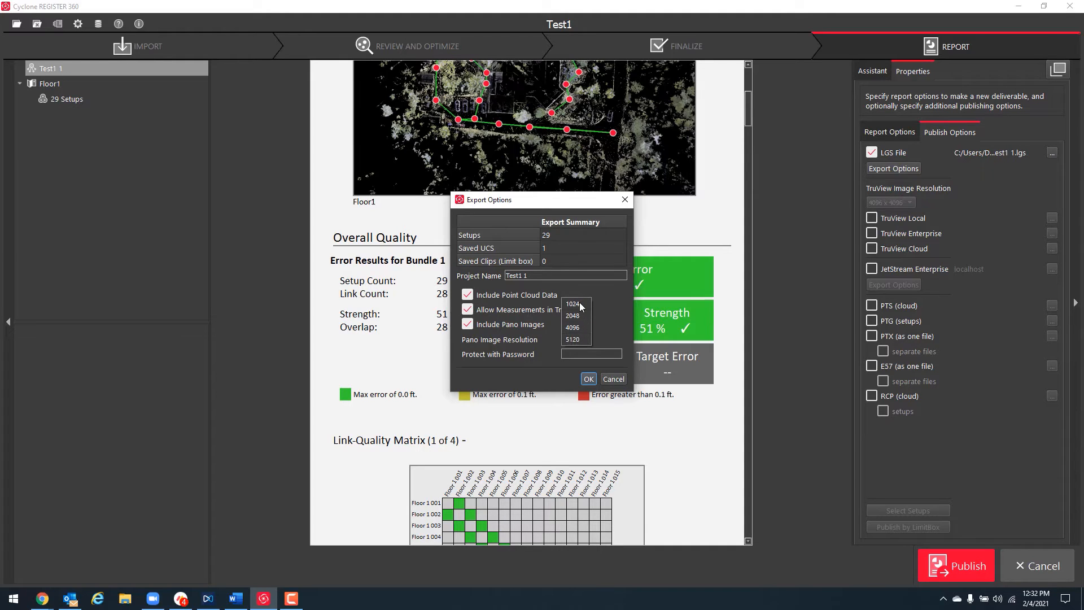
left_click(618, 320)
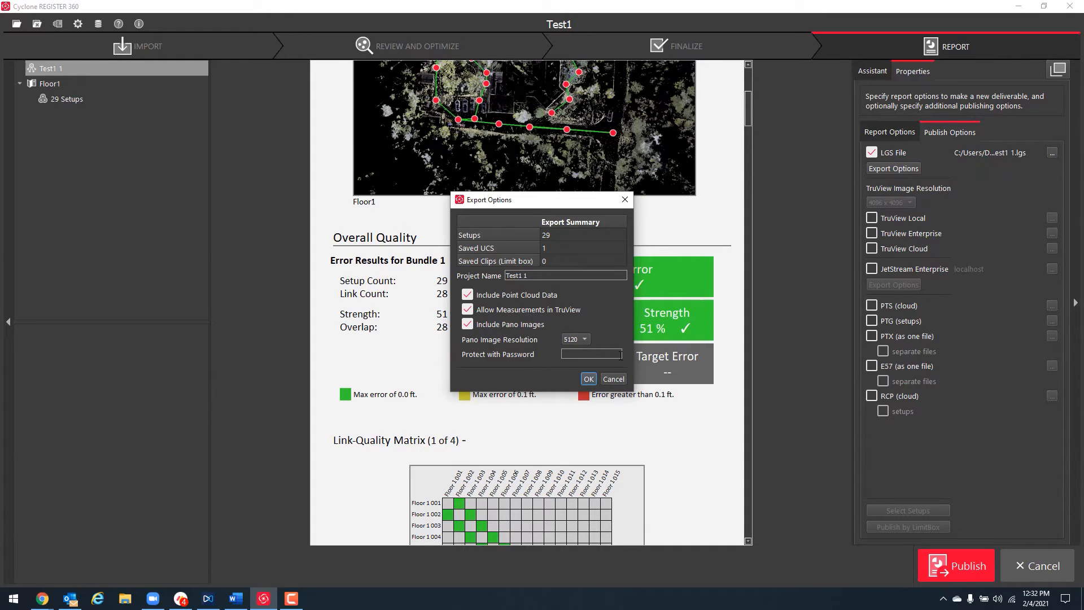
left_click(614, 379)
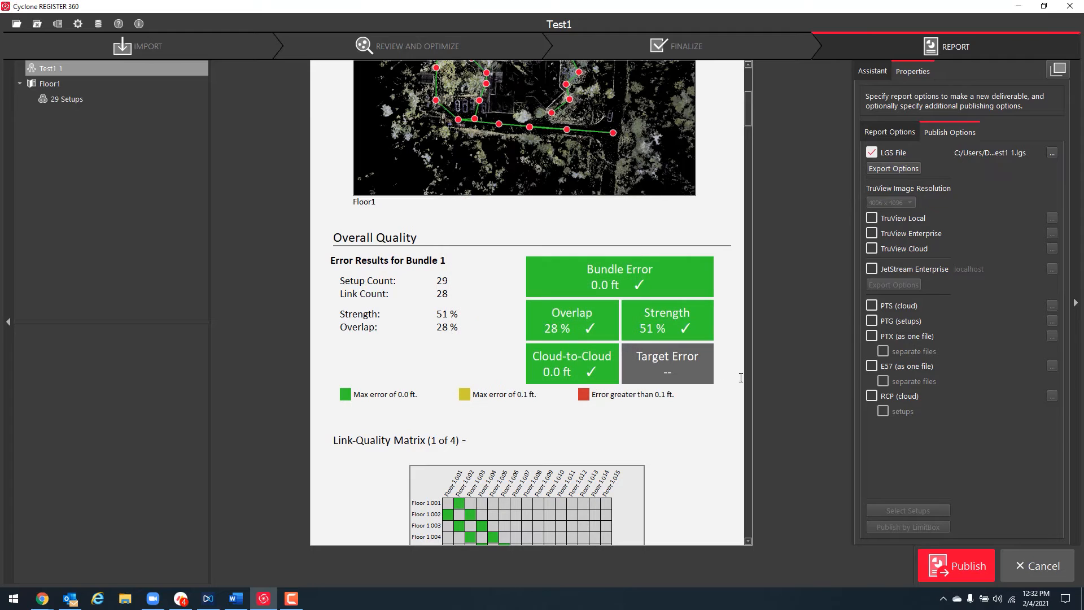